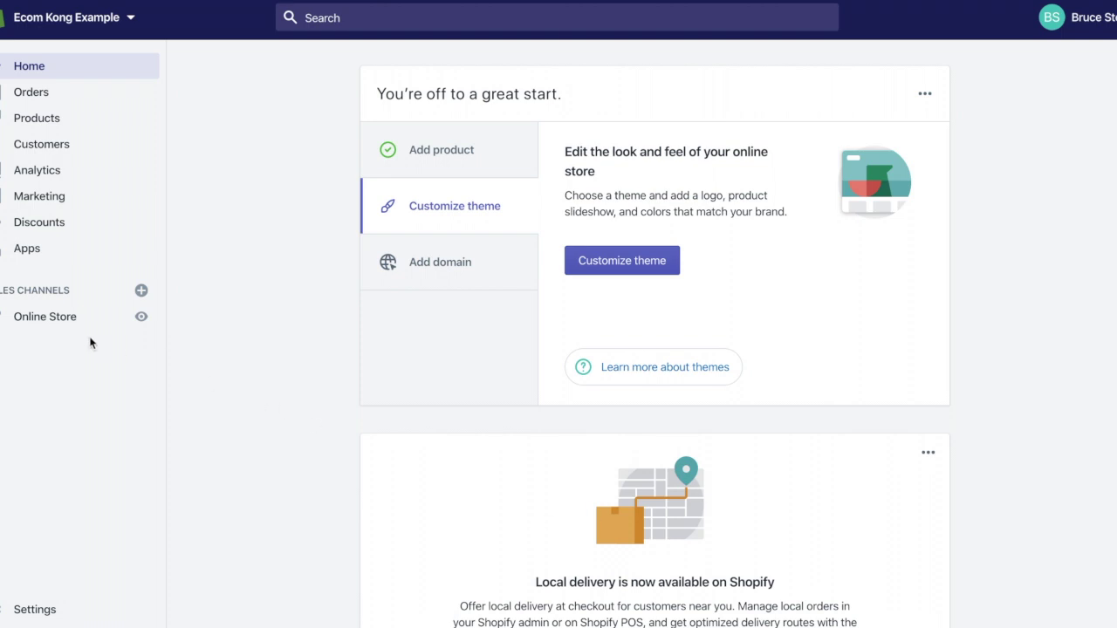
- Open the Online Store Themes page and scroll down to the theme library
{"action": "left_click", "coordinate": [68, 325]}
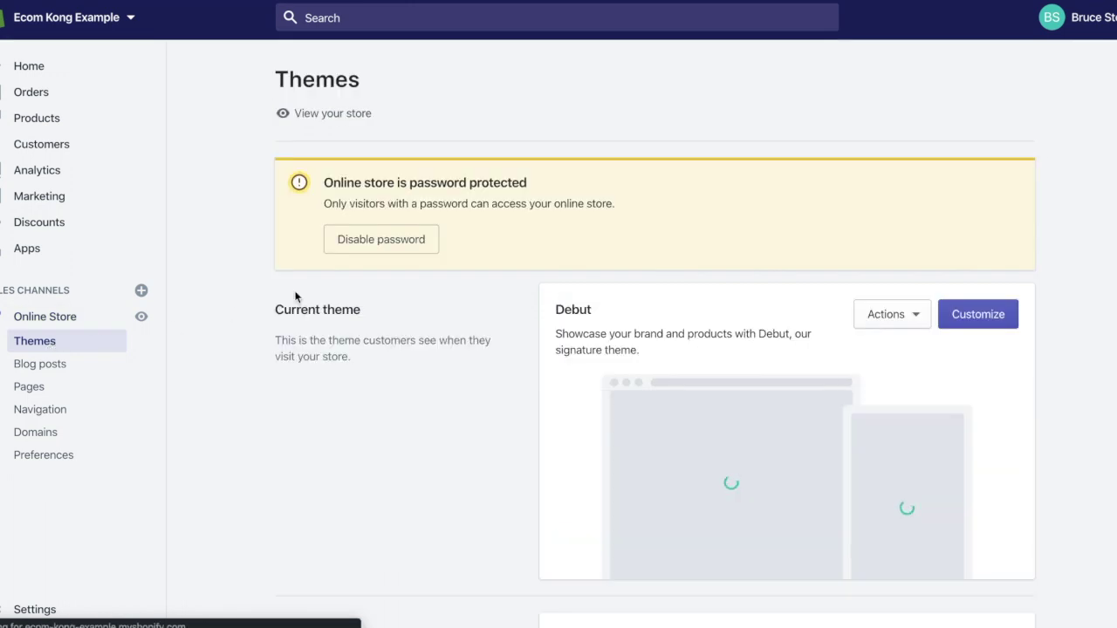
{"action": "scroll", "coordinate": [1036, 349], "scroll_direction": "down", "scroll_amount": 2}
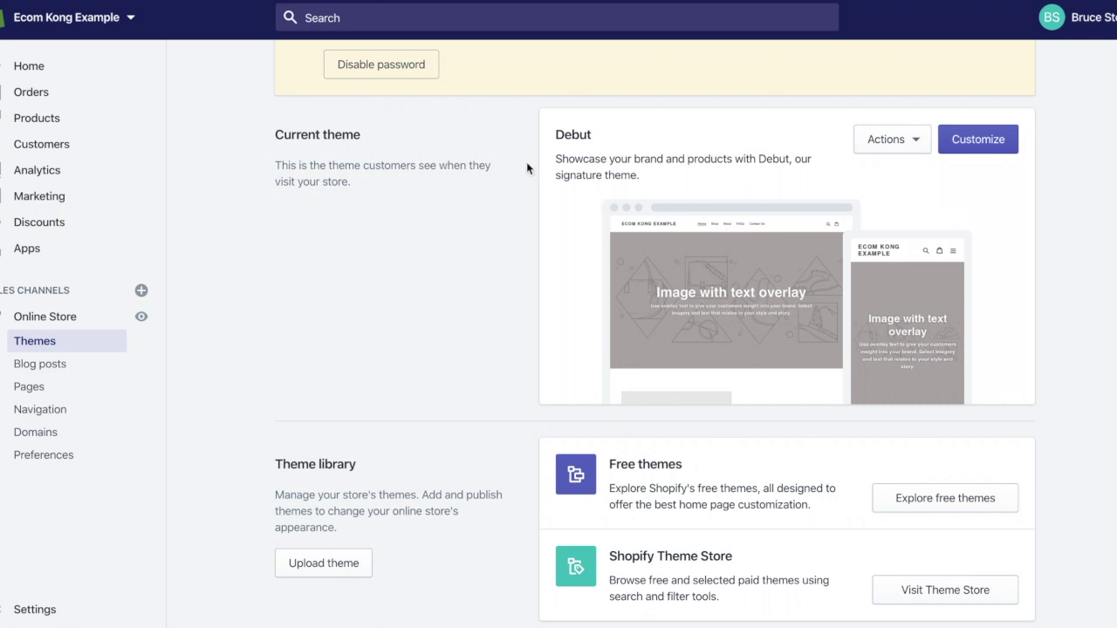
{"action": "scroll", "coordinate": [527, 166], "scroll_direction": "down", "scroll_amount": 1}
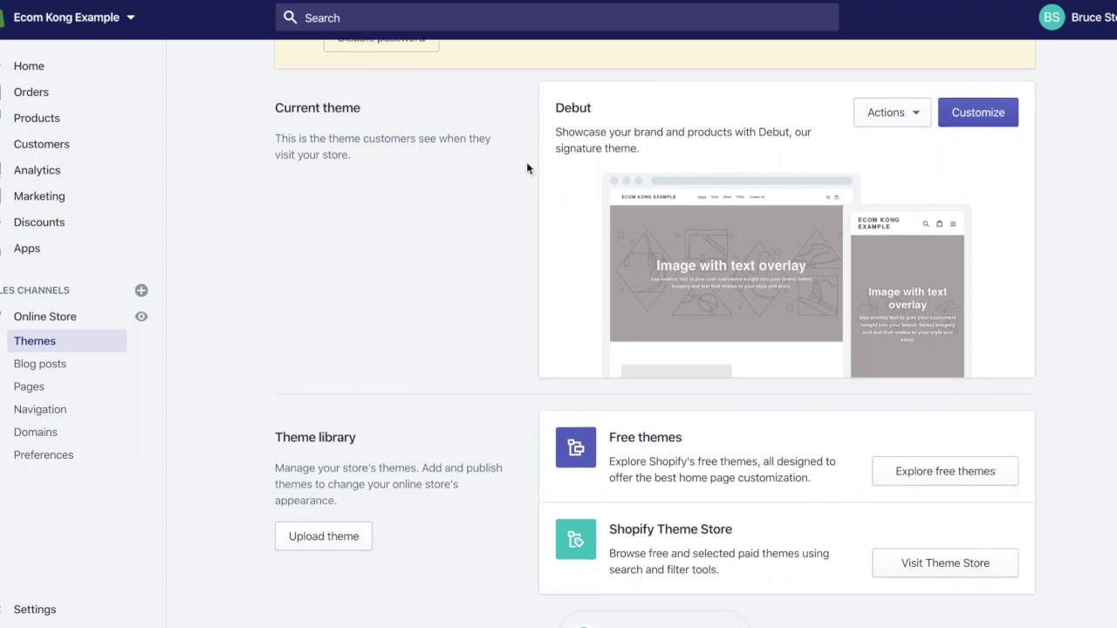
{"action": "scroll", "coordinate": [690, 407], "scroll_direction": "down", "scroll_amount": 1}
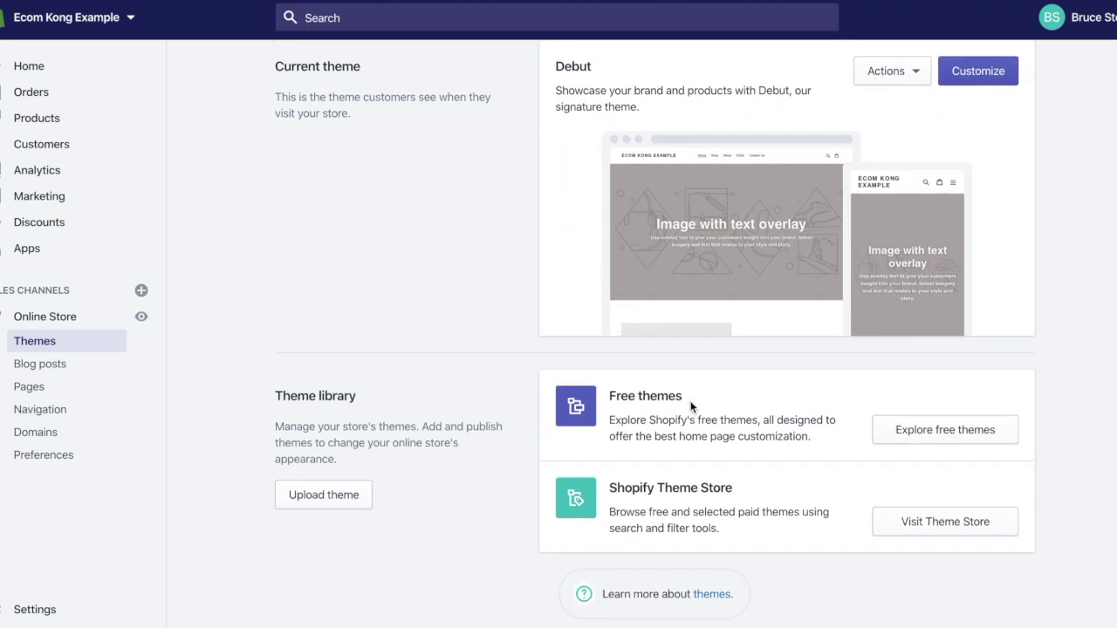
- Browse the free themes gallery and add Venture in its Snowboards style to the library
{"action": "left_click", "coordinate": [924, 431]}
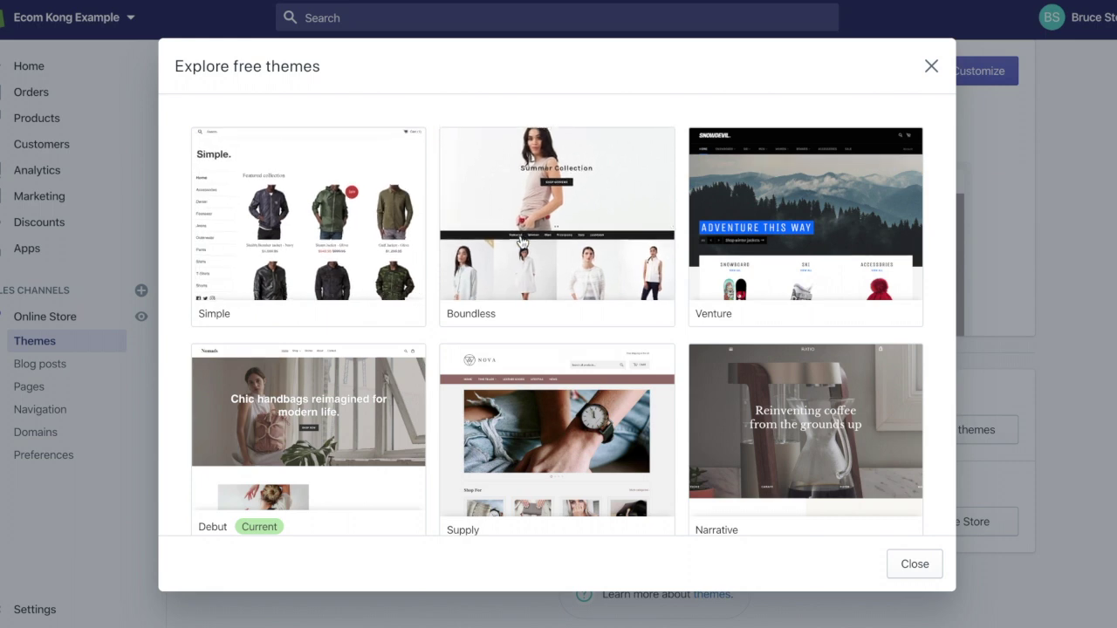
{"action": "scroll", "coordinate": [743, 388], "scroll_direction": "down", "scroll_amount": 1}
{"action": "scroll", "coordinate": [743, 388], "scroll_direction": "down", "scroll_amount": 4}
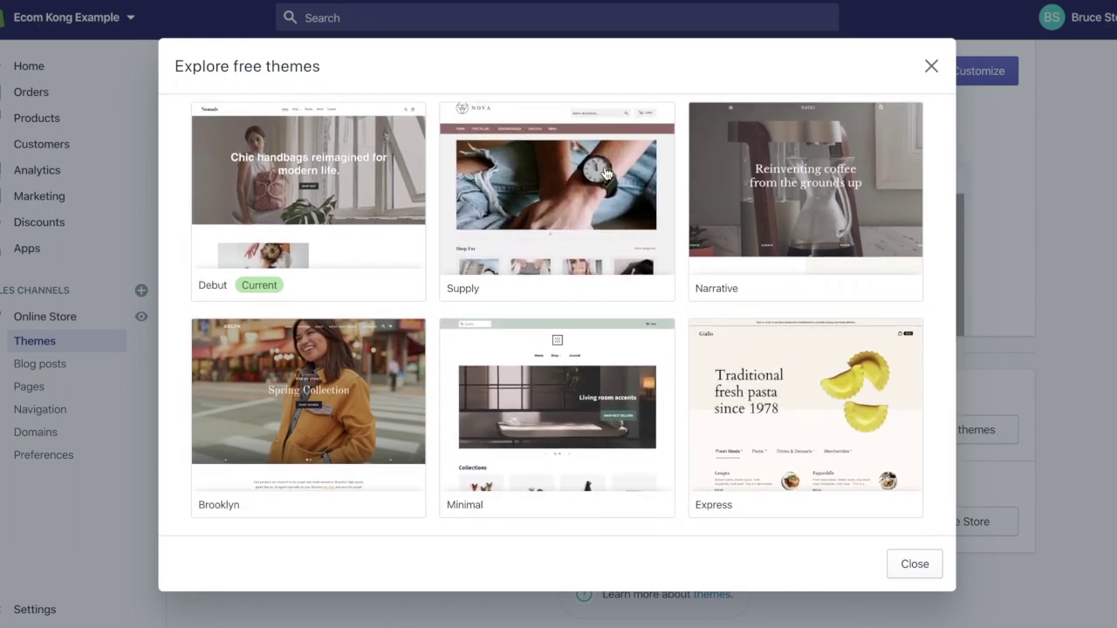
{"action": "scroll", "coordinate": [561, 214], "scroll_direction": "up", "scroll_amount": 1}
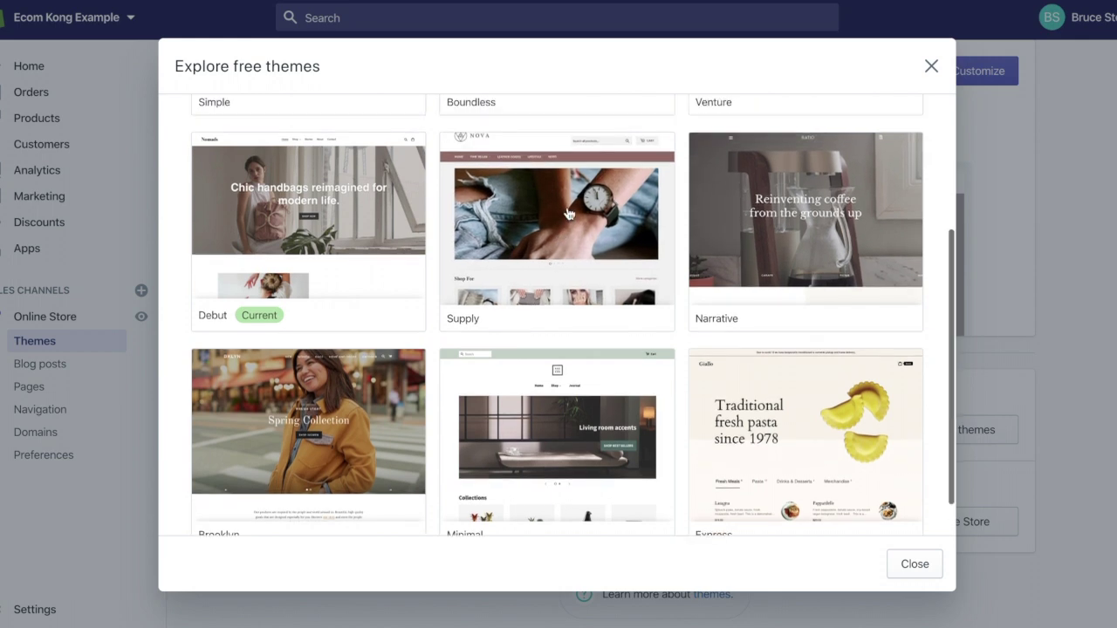
{"action": "scroll", "coordinate": [731, 246], "scroll_direction": "down", "scroll_amount": 1}
{"action": "scroll", "coordinate": [730, 250], "scroll_direction": "up", "scroll_amount": 3}
{"action": "scroll", "coordinate": [730, 250], "scroll_direction": "up", "scroll_amount": 3}
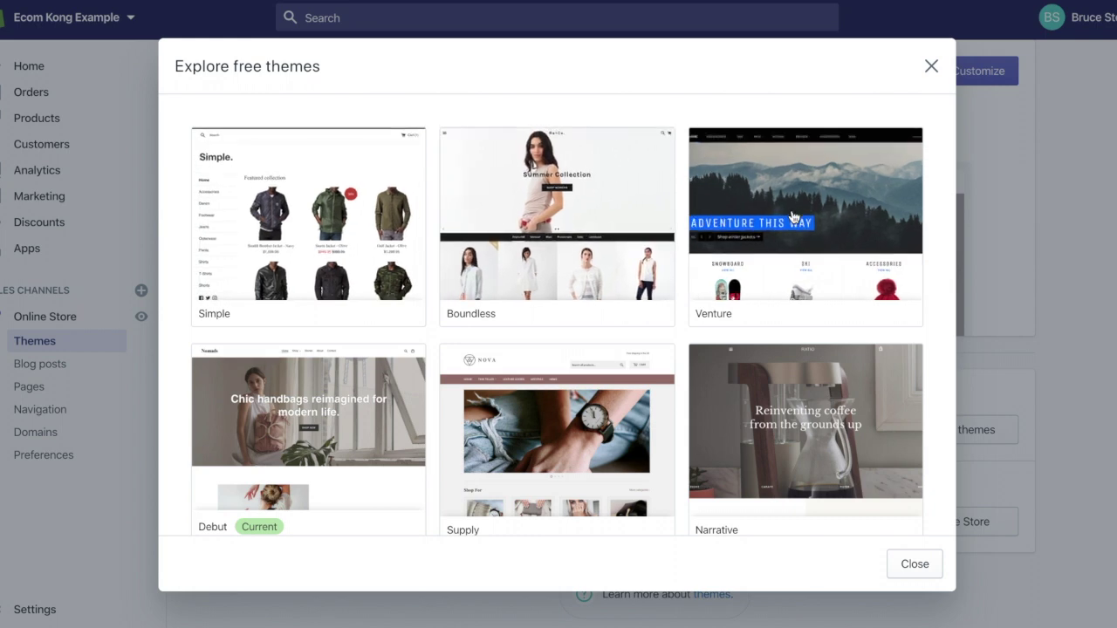
{"action": "left_click", "coordinate": [793, 216]}
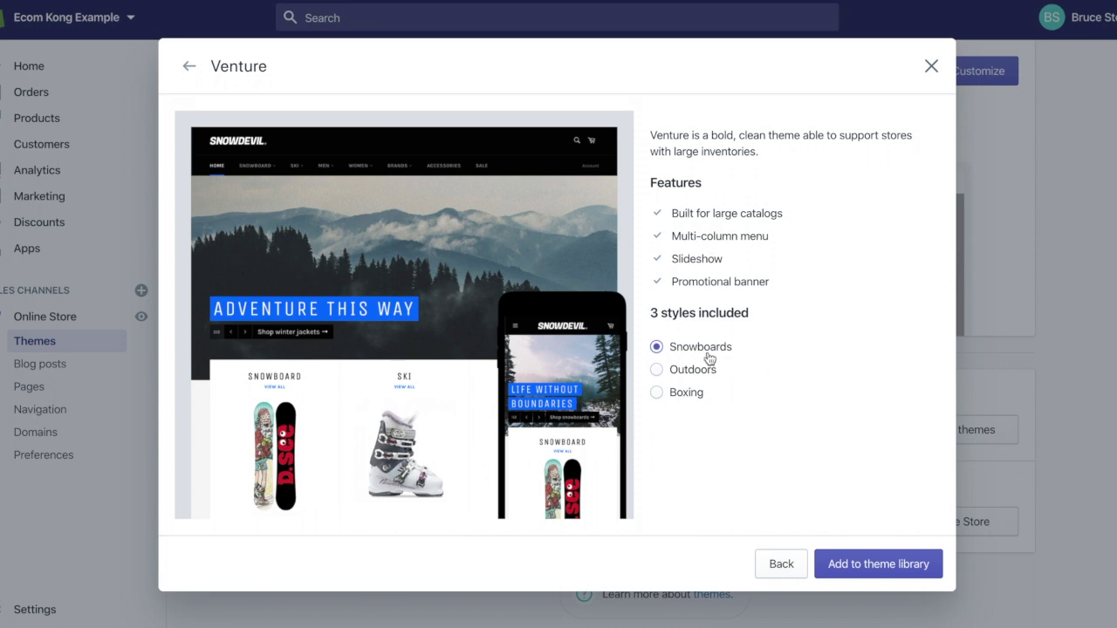
{"action": "left_click", "coordinate": [883, 563]}
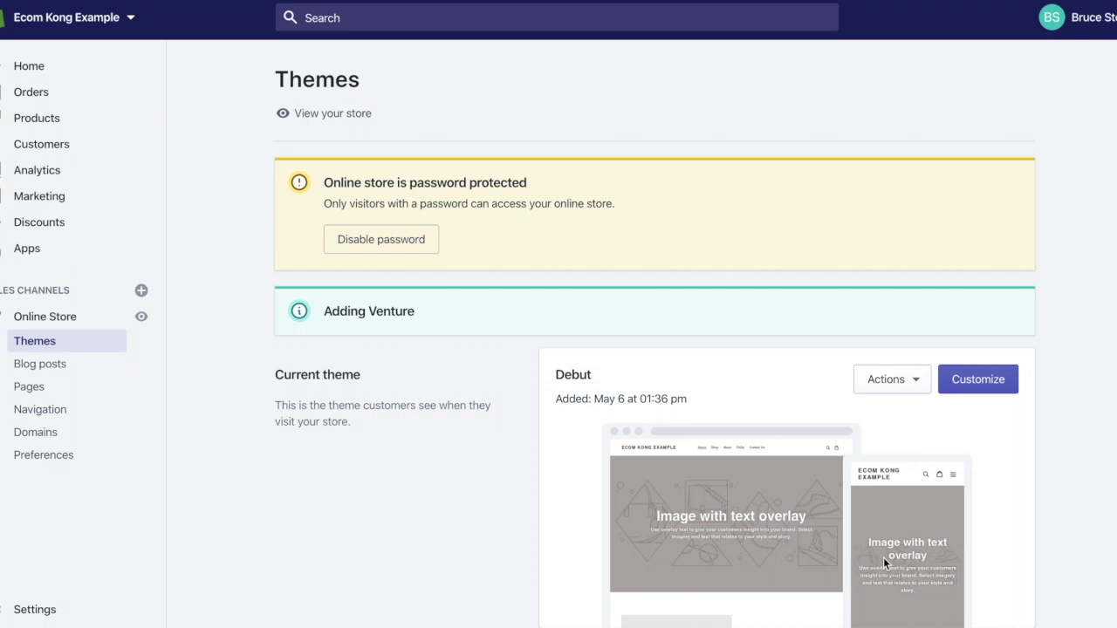
- Publish Venture from the theme library, confirming it replaces Debut as the current theme
{"action": "scroll", "coordinate": [1028, 353], "scroll_direction": "down", "scroll_amount": 3}
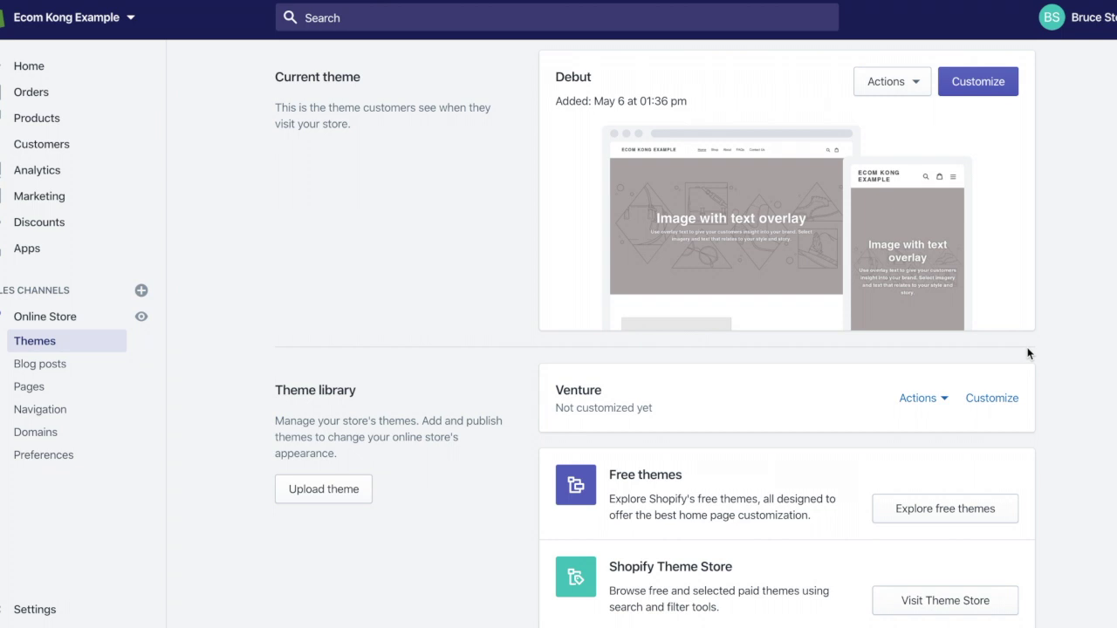
{"action": "left_click", "coordinate": [908, 400]}
{"action": "left_click", "coordinate": [918, 157]}
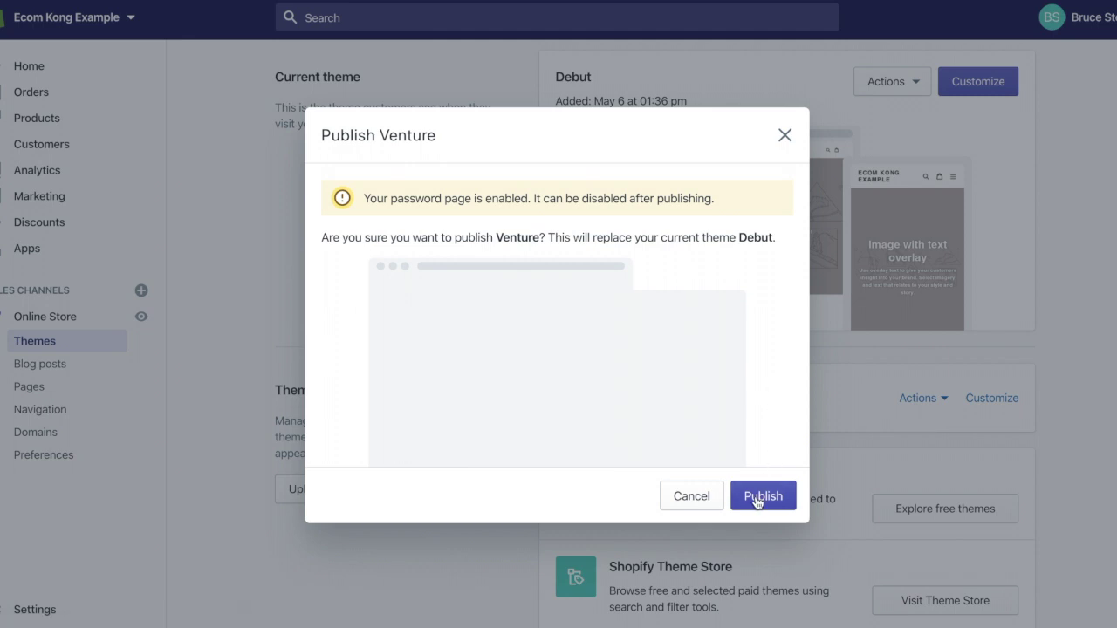
{"action": "left_click", "coordinate": [756, 495]}
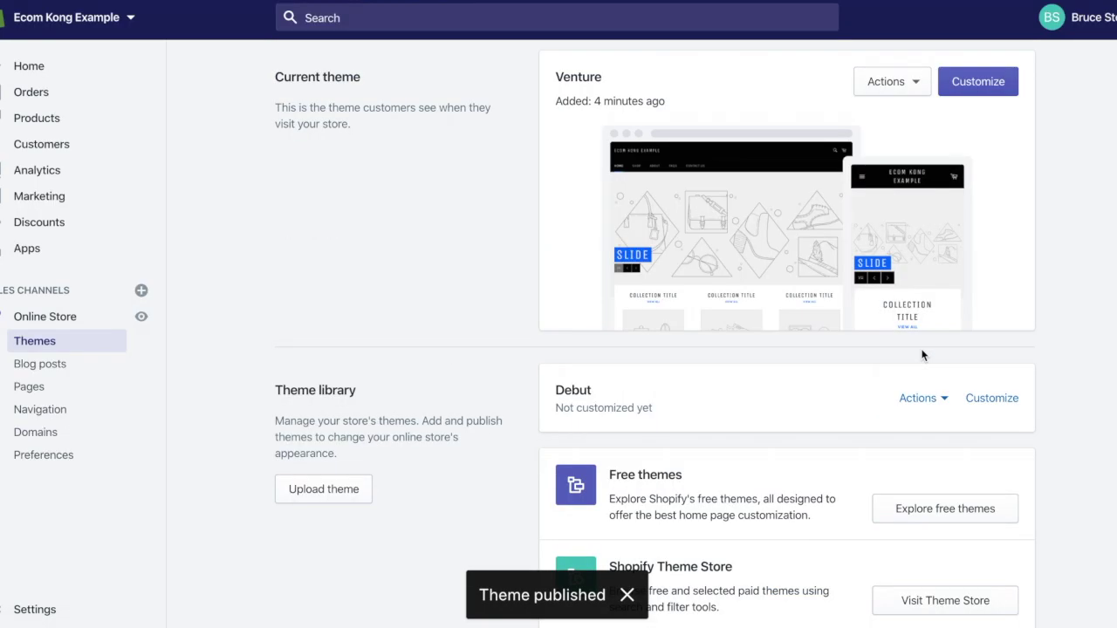
- Go to the Preferences page to remove the store's password protection
{"action": "scroll", "coordinate": [922, 354], "scroll_direction": "up", "scroll_amount": 3}
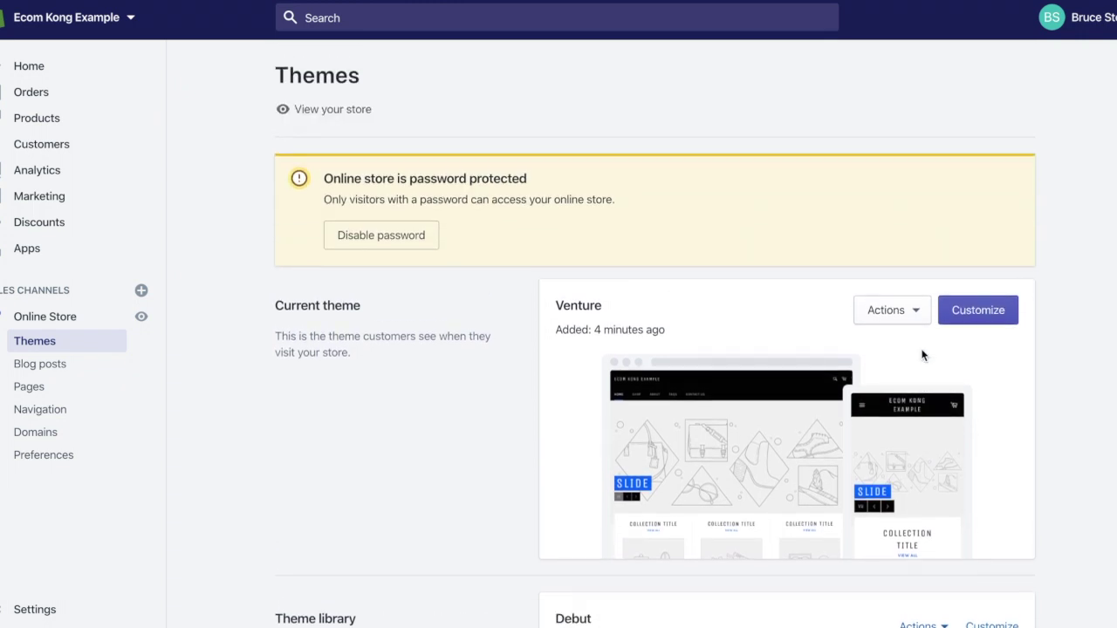
{"action": "scroll", "coordinate": [786, 332], "scroll_direction": "down", "scroll_amount": 2}
{"action": "scroll", "coordinate": [582, 254], "scroll_direction": "up", "scroll_amount": 2}
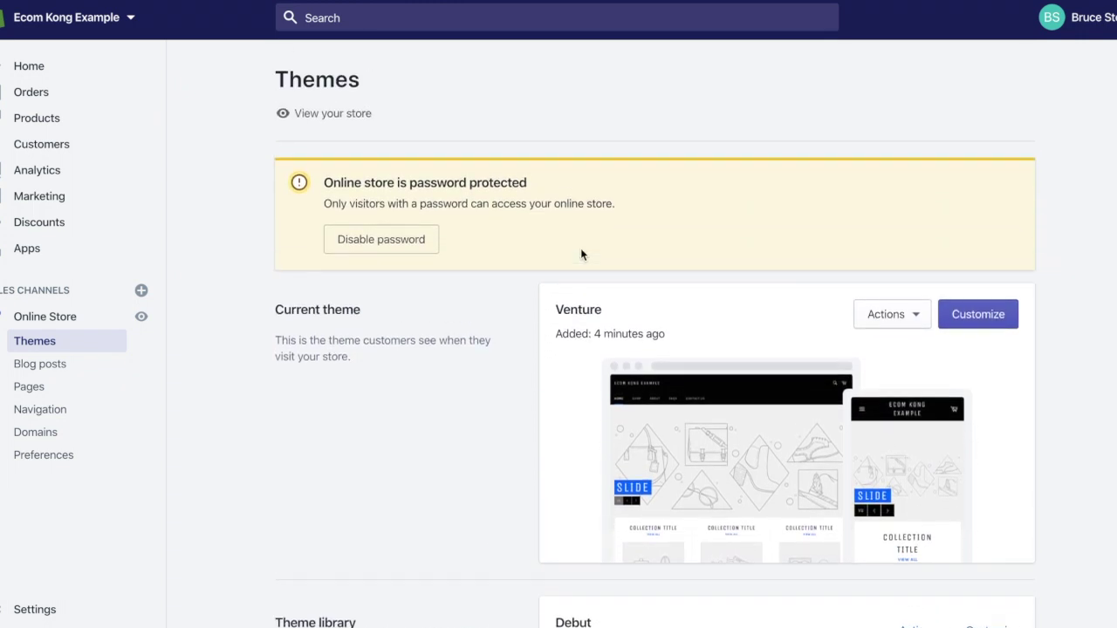
{"action": "left_click", "coordinate": [425, 239]}
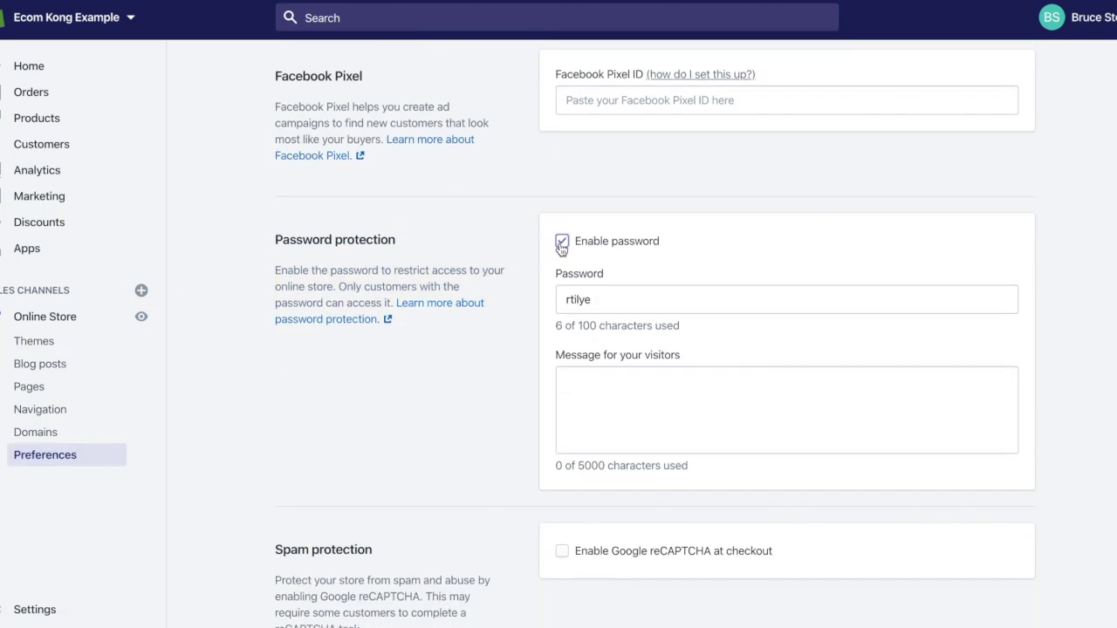
- Disable the store password in Preferences and save the change
{"action": "left_click", "coordinate": [562, 242]}
{"action": "left_click", "coordinate": [1005, 24]}
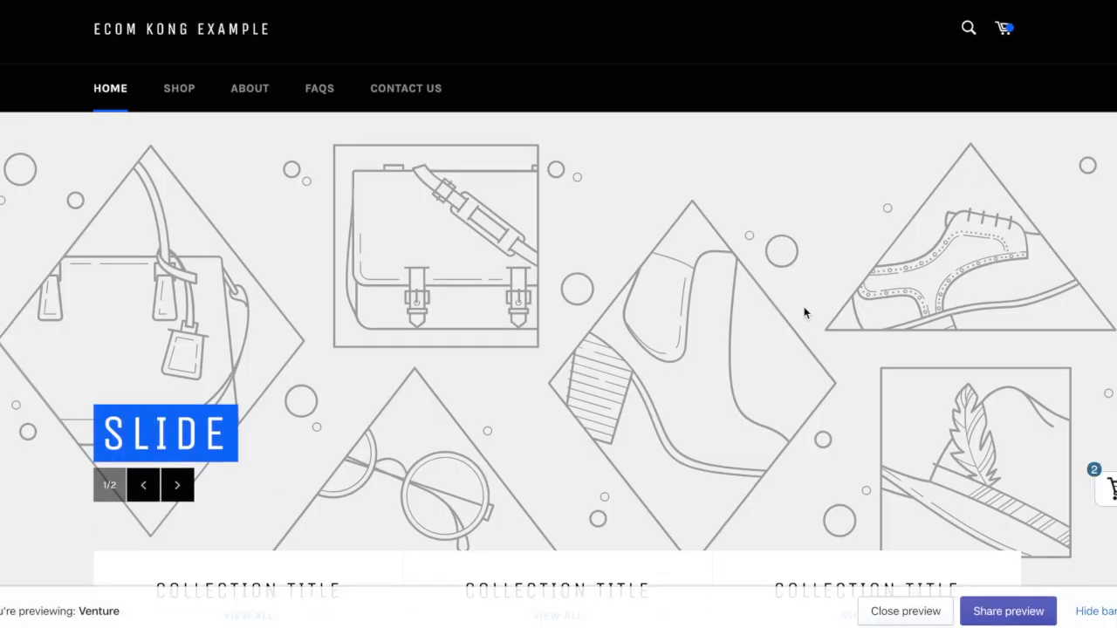
- Preview the Venture homepage and the 9-in-1 Pushup Board product page, then return to Themes
{"action": "scroll", "coordinate": [622, 314], "scroll_direction": "down", "scroll_amount": 7}
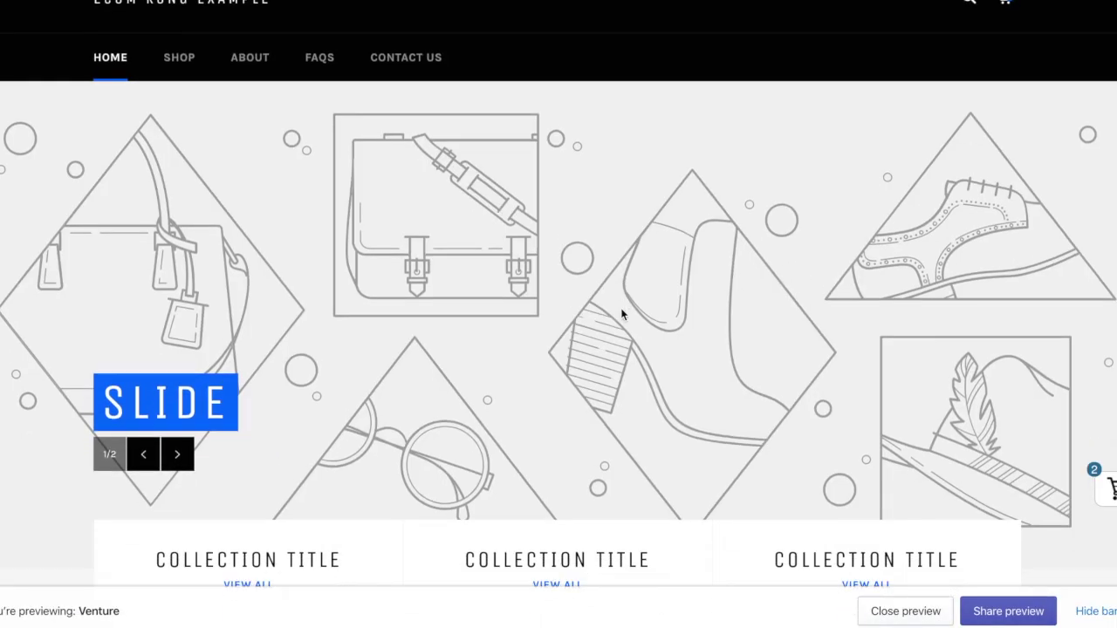
{"action": "scroll", "coordinate": [622, 314], "scroll_direction": "down", "scroll_amount": 4}
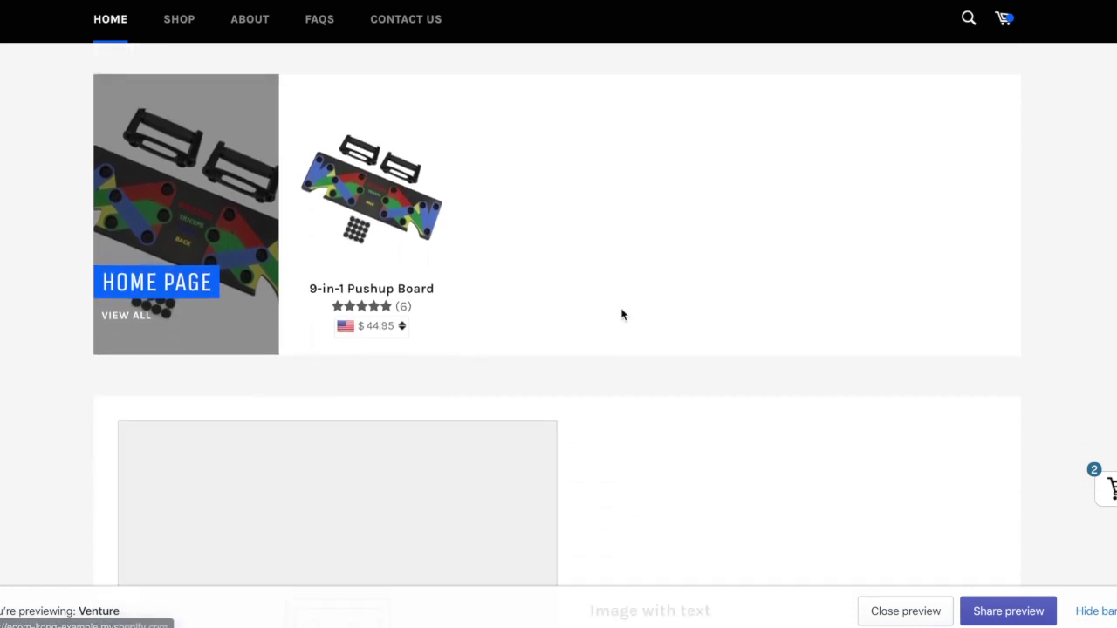
{"action": "mouse_move", "coordinate": [419, 224]}
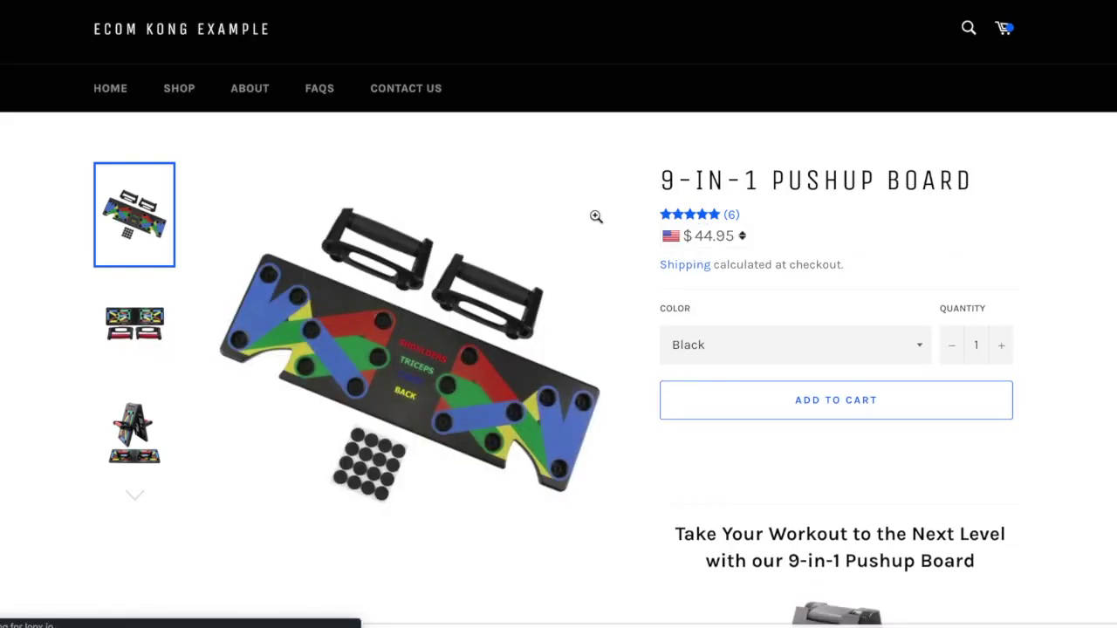
{"action": "scroll", "coordinate": [596, 218], "scroll_direction": "down", "scroll_amount": 9}
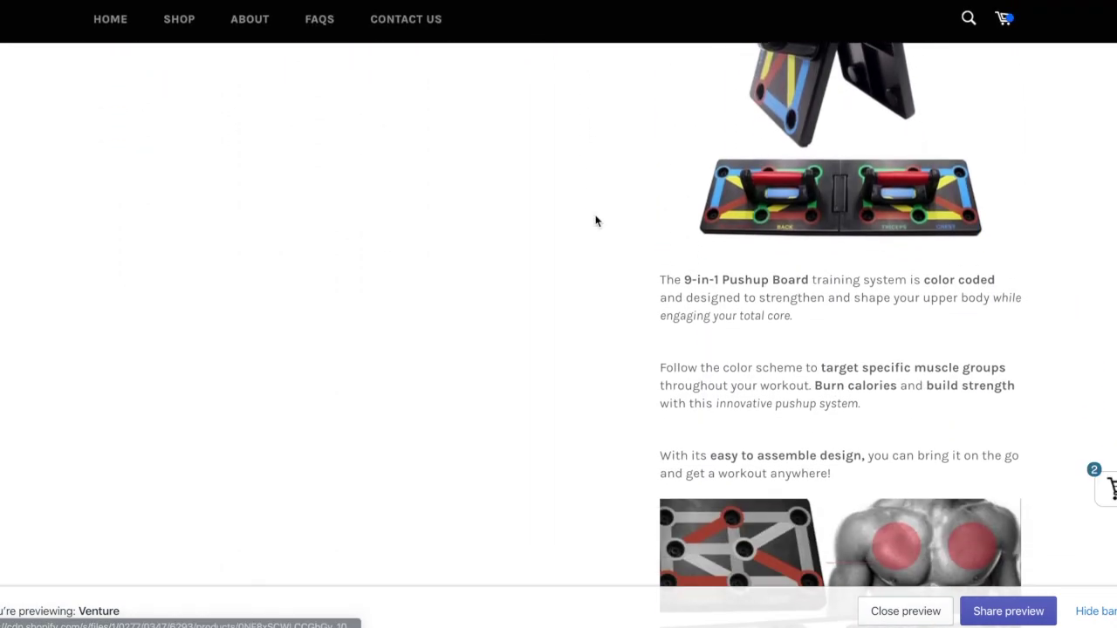
{"action": "scroll", "coordinate": [596, 220], "scroll_direction": "down", "scroll_amount": 16}
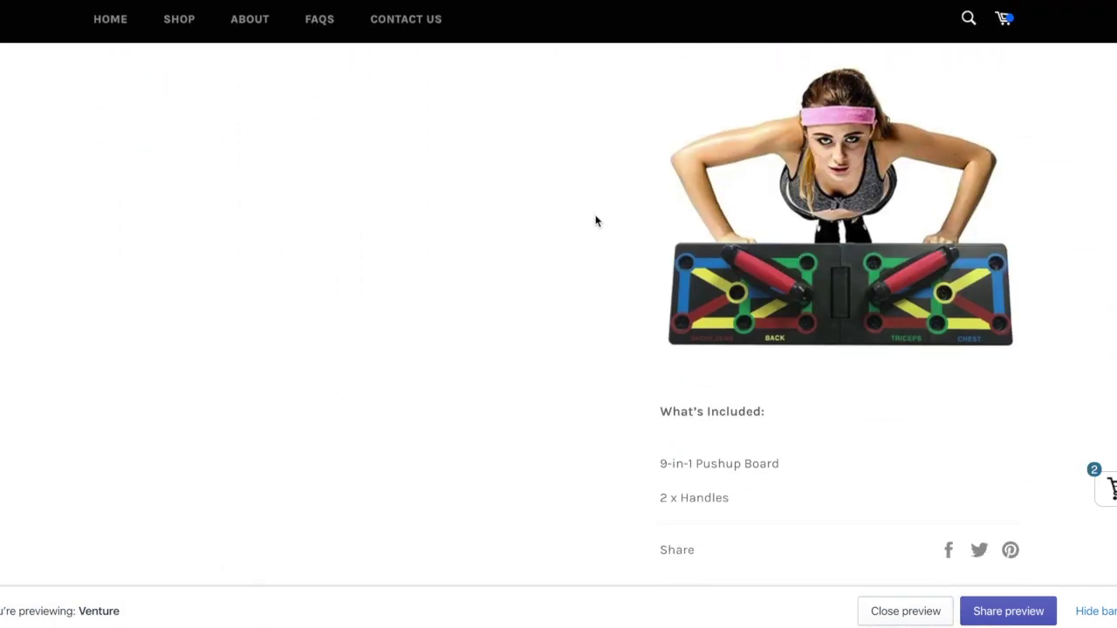
{"action": "scroll", "coordinate": [596, 221], "scroll_direction": "down", "scroll_amount": 5}
{"action": "scroll", "coordinate": [596, 219], "scroll_direction": "up", "scroll_amount": 20}
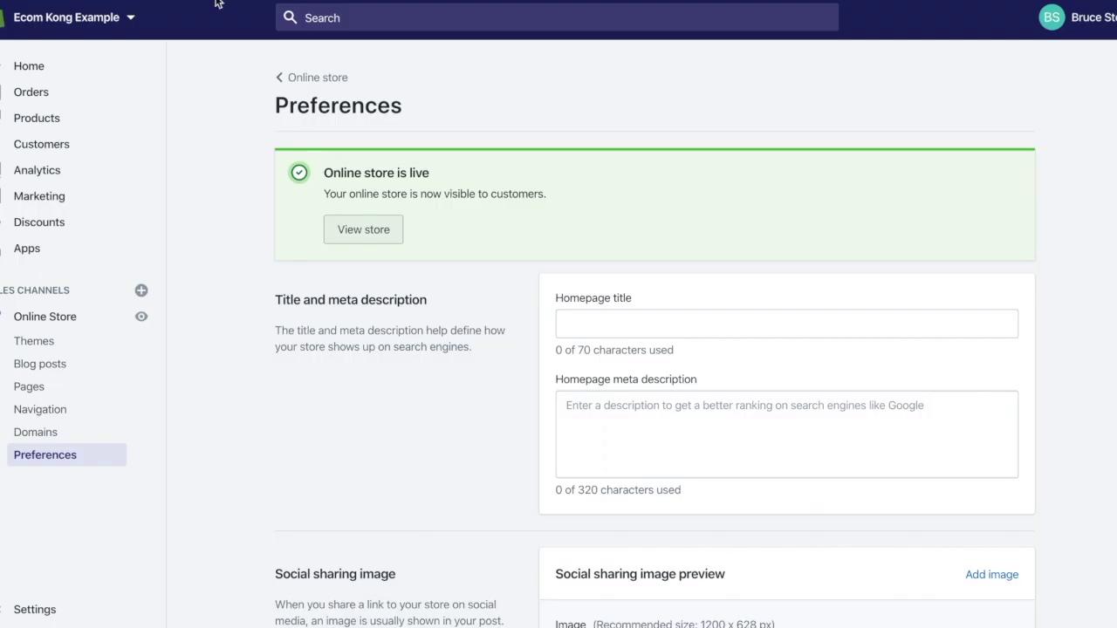
{"action": "left_click", "coordinate": [102, 341]}
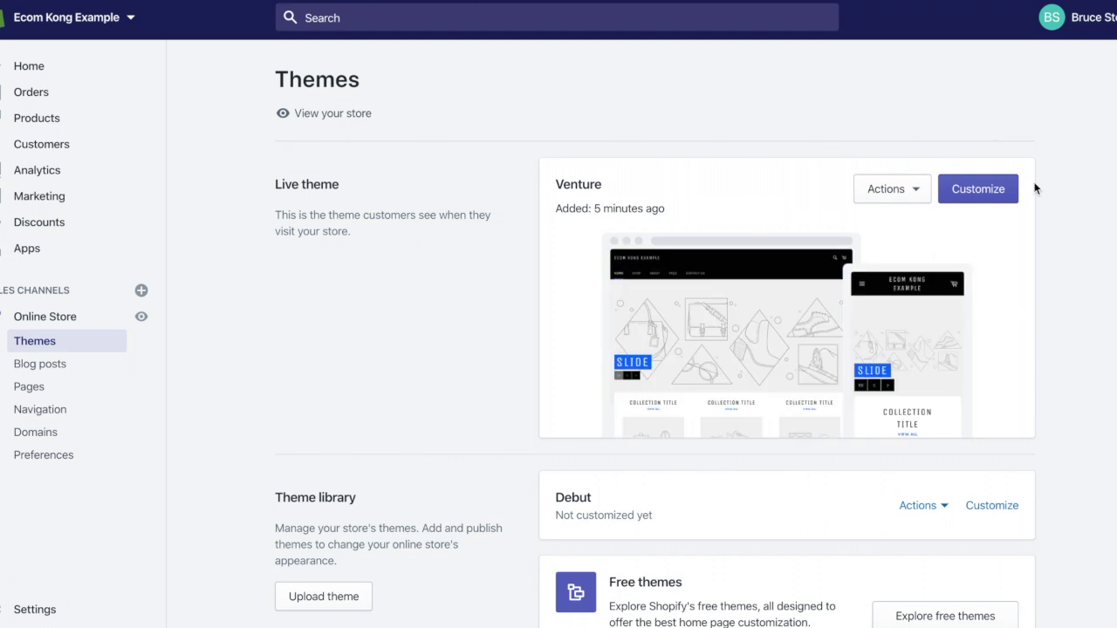
- Customize the Venture theme and open its Header section settings, with logo width 450
{"action": "left_click", "coordinate": [1003, 192]}
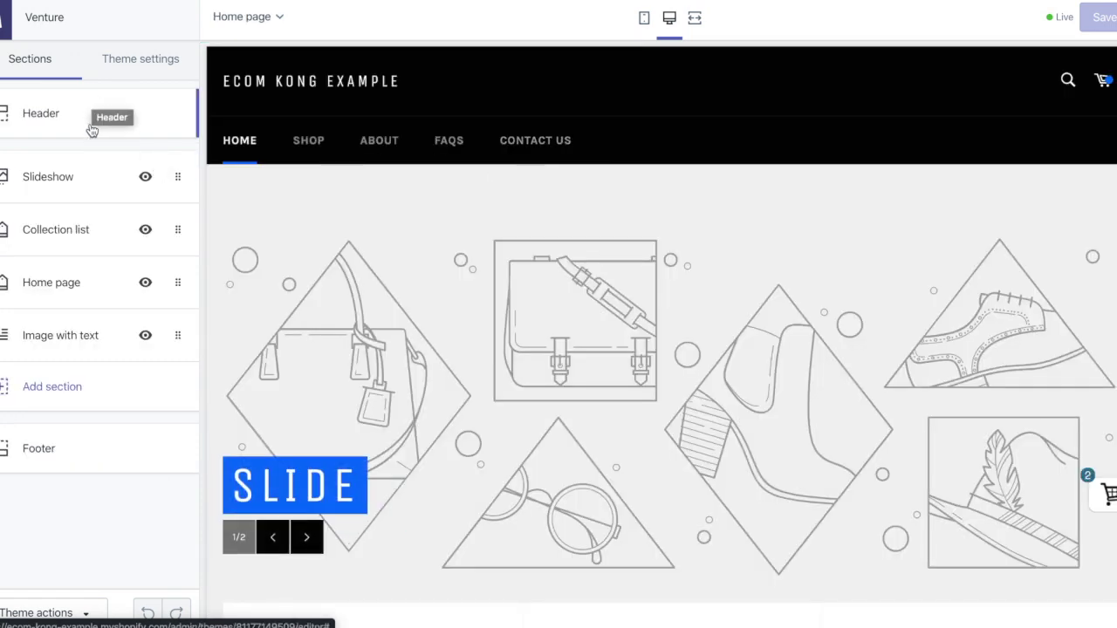
{"action": "scroll", "coordinate": [366, 297], "scroll_direction": "down", "scroll_amount": 7}
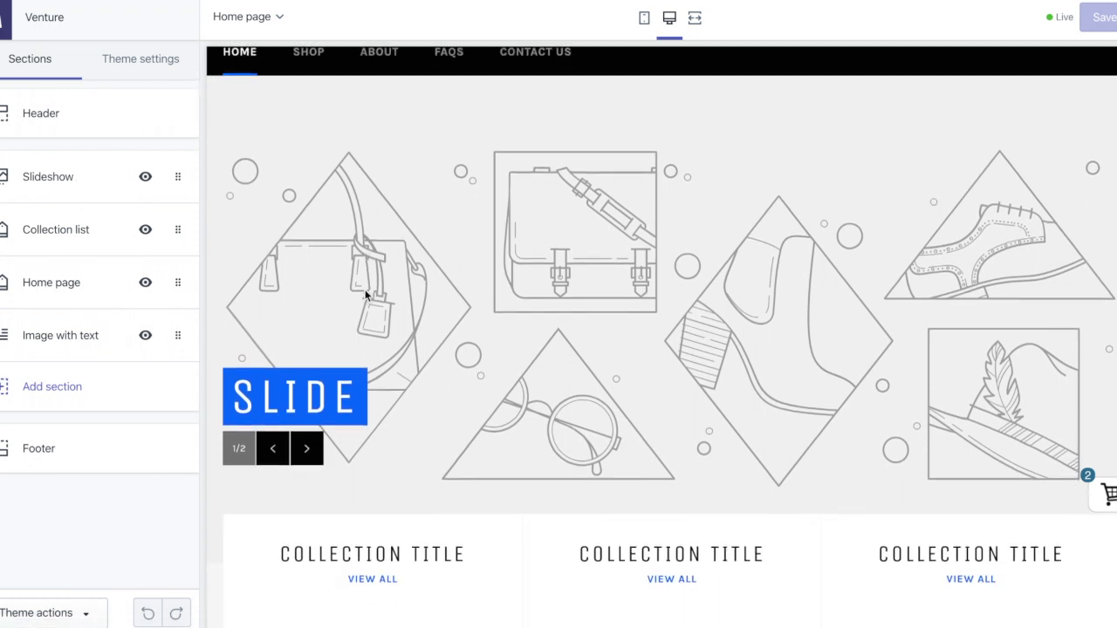
{"action": "scroll", "coordinate": [367, 297], "scroll_direction": "down", "scroll_amount": 8}
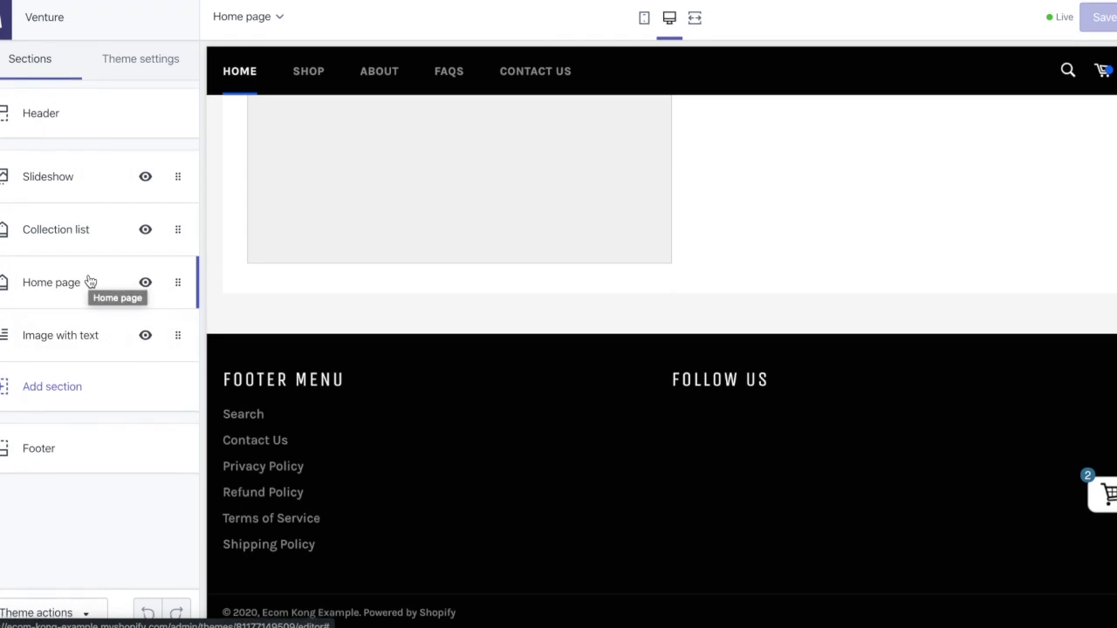
{"action": "left_click", "coordinate": [68, 128]}
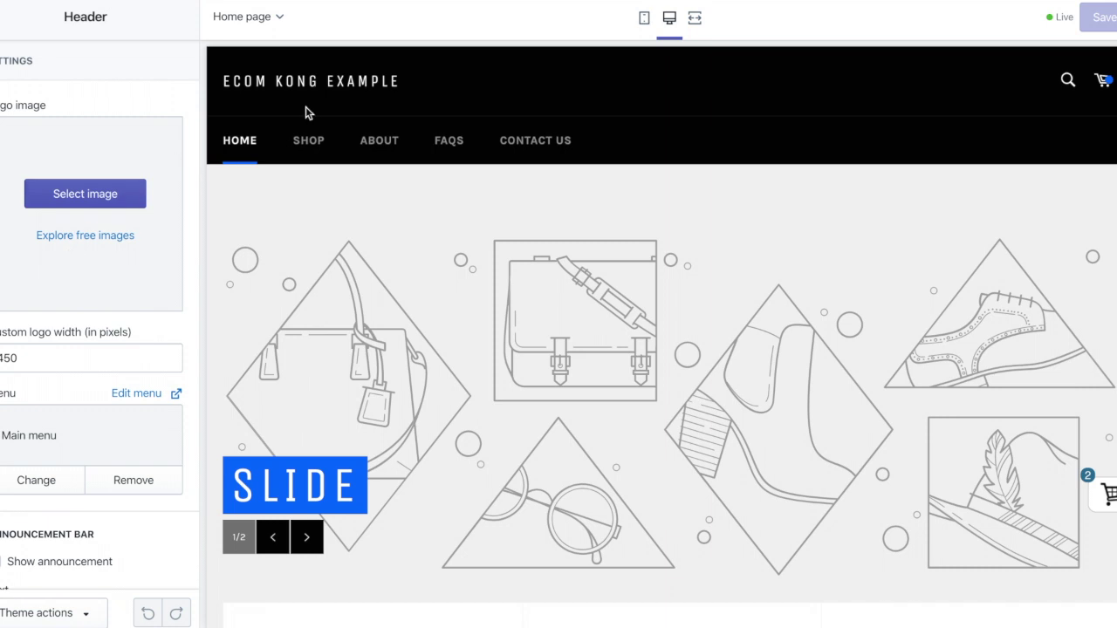
- Turn on the header announcement bar with the text 'Free Worldwide Shipping' and save
{"action": "scroll", "coordinate": [98, 161], "scroll_direction": "down", "scroll_amount": 3}
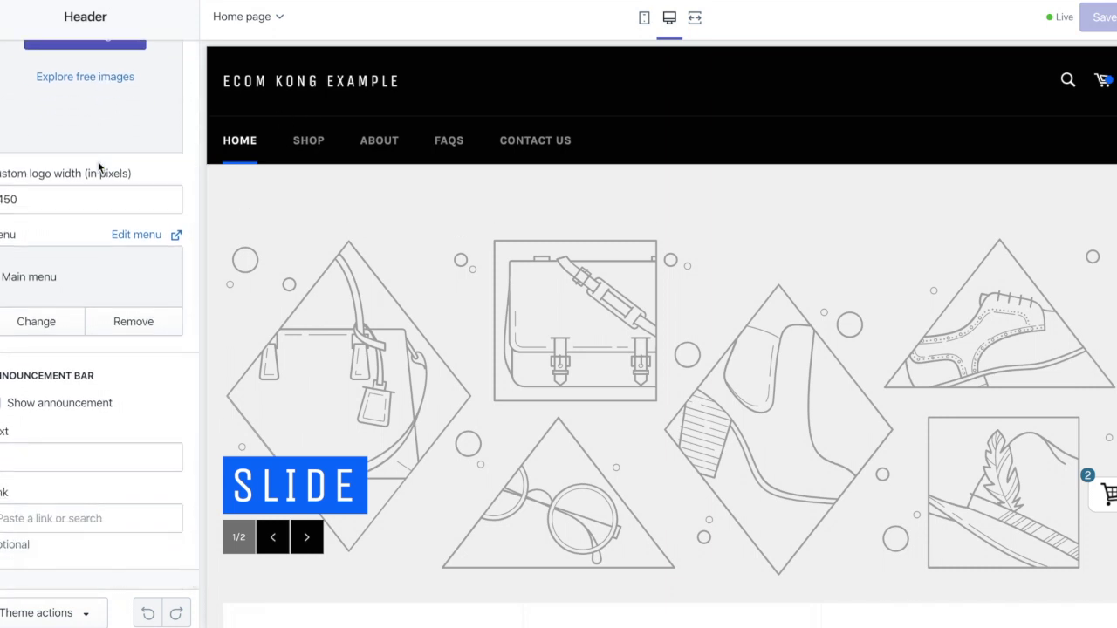
{"action": "scroll", "coordinate": [98, 168], "scroll_direction": "up", "scroll_amount": 3}
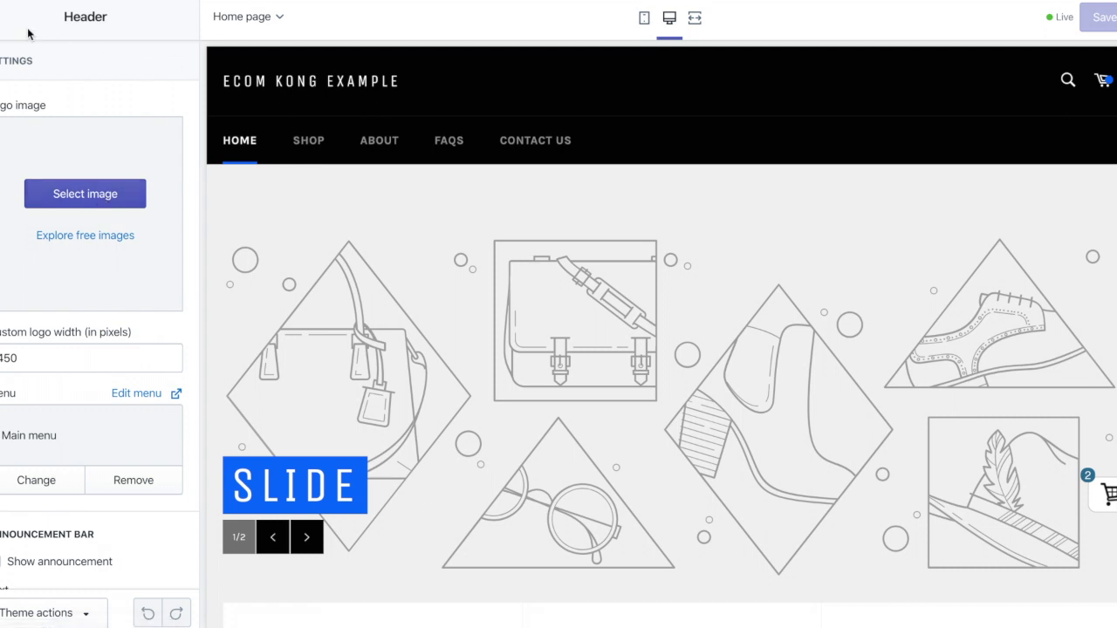
{"action": "scroll", "coordinate": [47, 175], "scroll_direction": "down", "scroll_amount": 3}
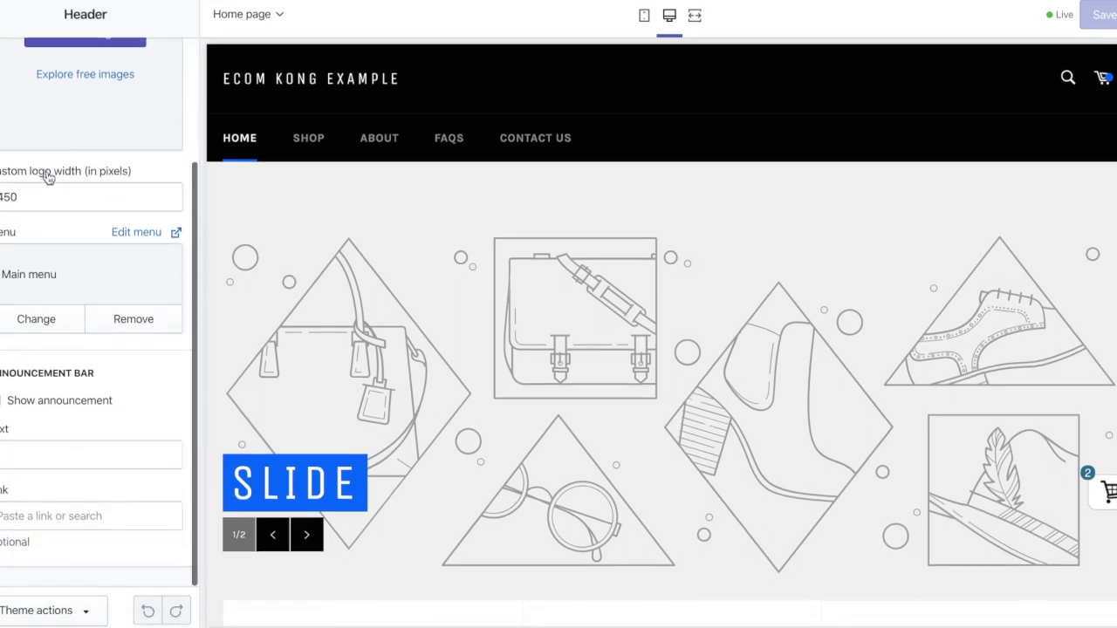
{"action": "left_click", "coordinate": [1, 404]}
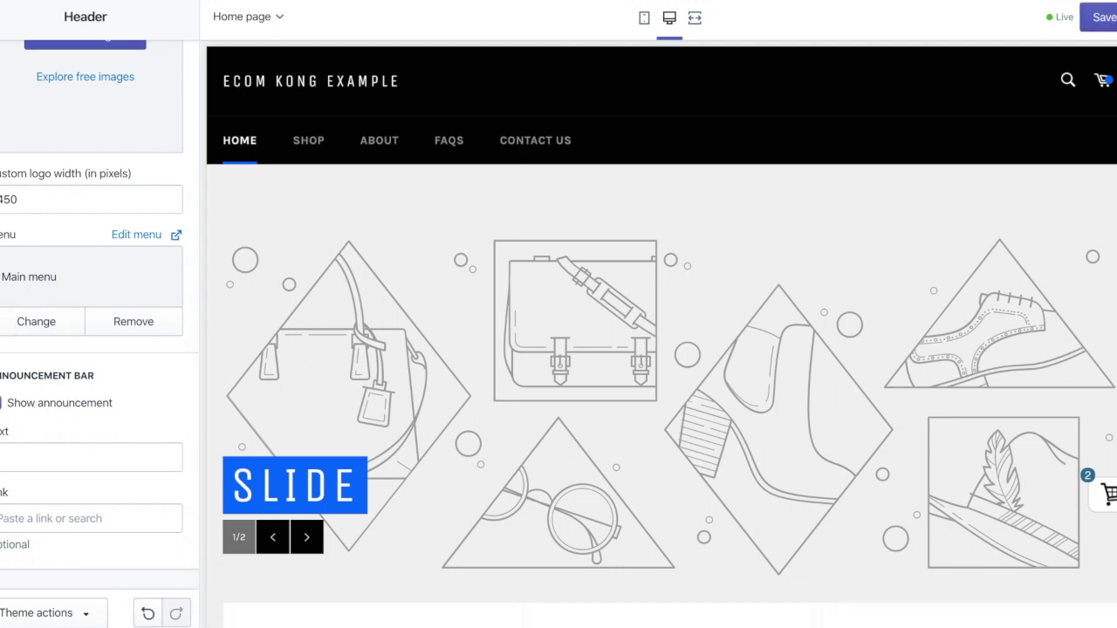
{"action": "left_click", "coordinate": [68, 457]}
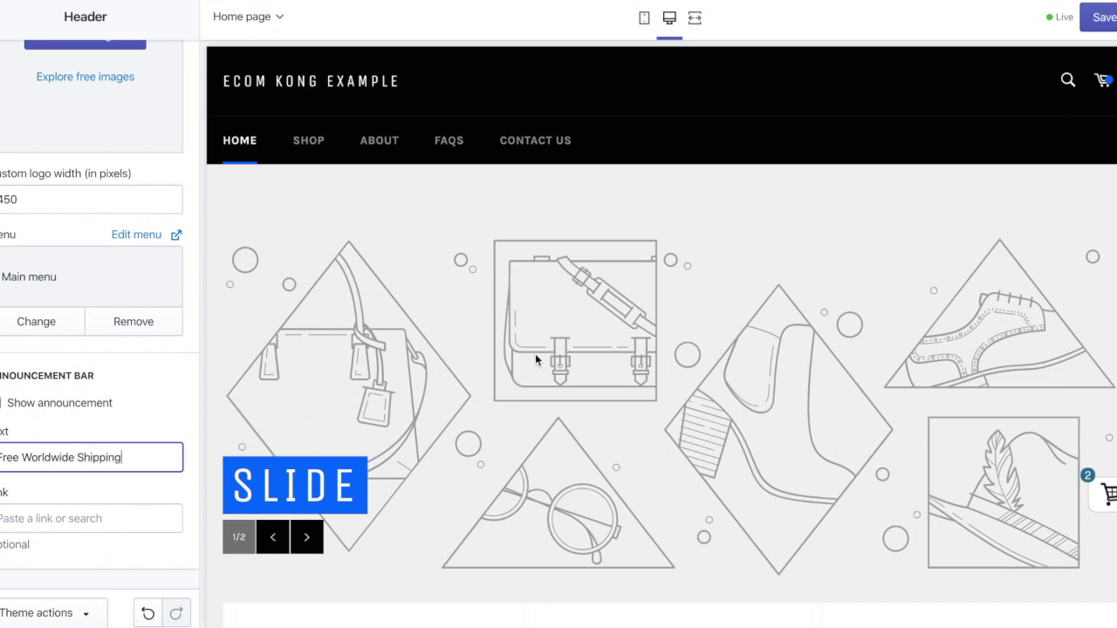
{"action": "left_click", "coordinate": [1099, 22]}
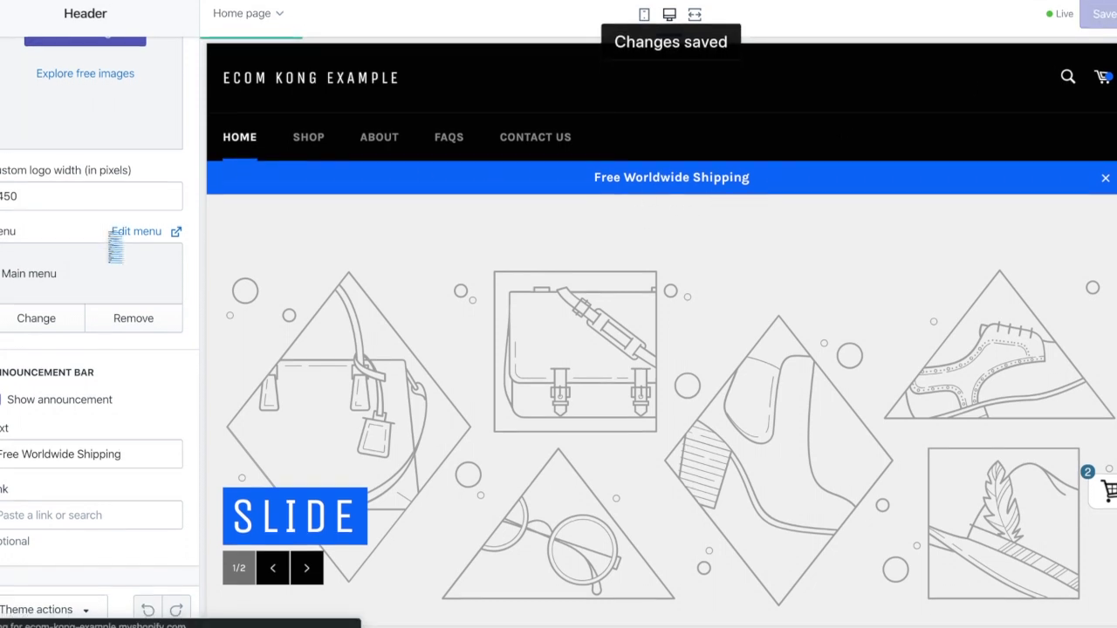
{"action": "scroll", "coordinate": [114, 244], "scroll_direction": "up", "scroll_amount": 2}
- Open the Slideshow section and flip the preview between its two slides
{"action": "left_click", "coordinate": [7, 18]}
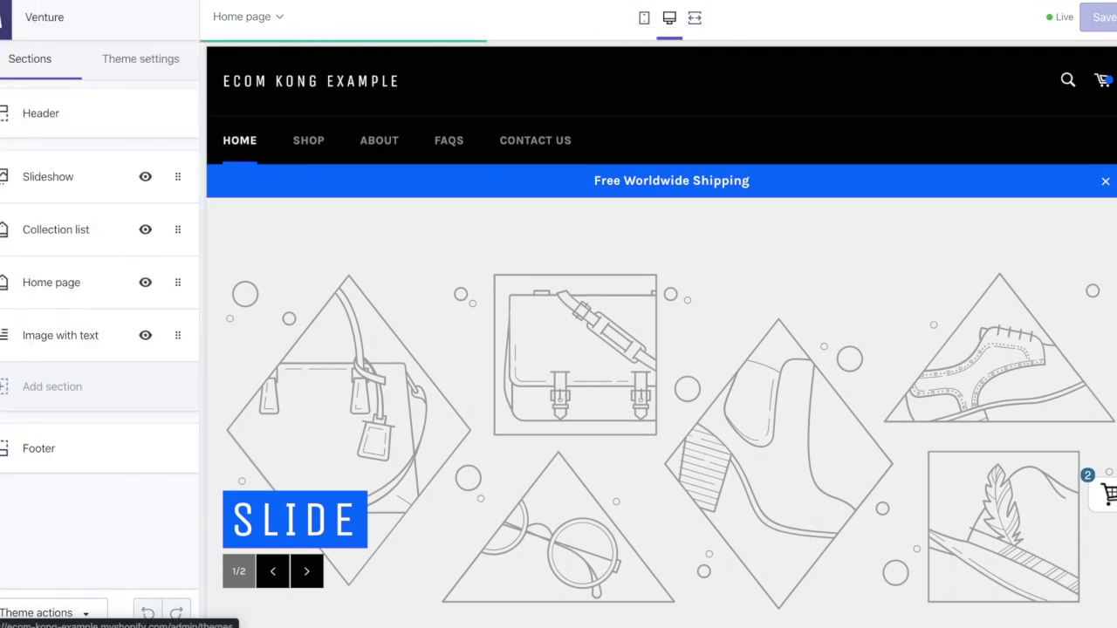
{"action": "left_click", "coordinate": [55, 180]}
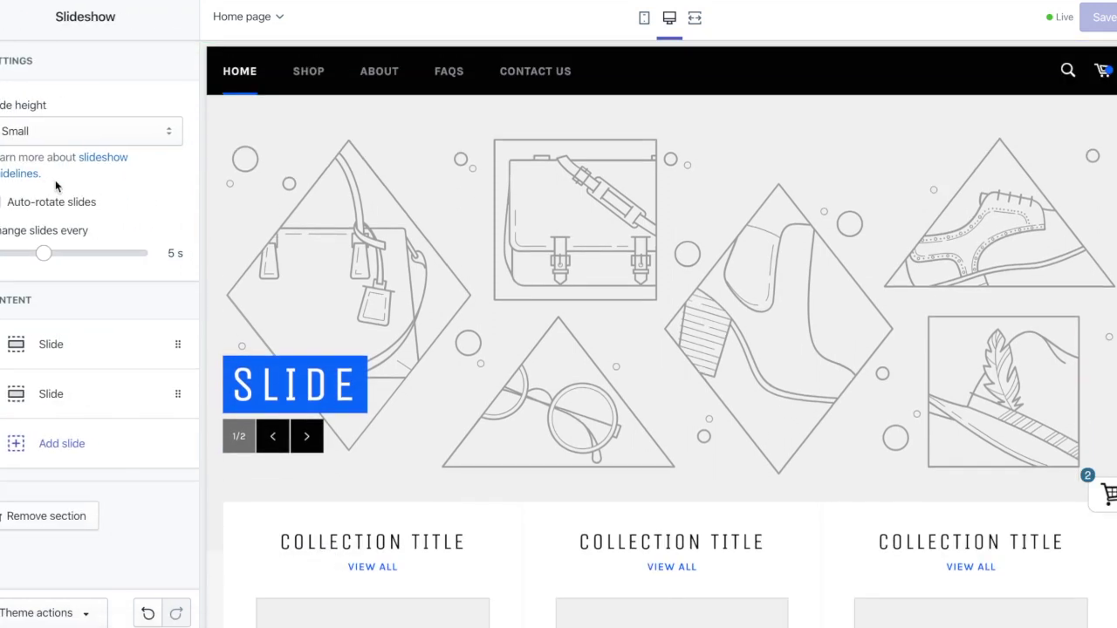
{"action": "left_click", "coordinate": [305, 438]}
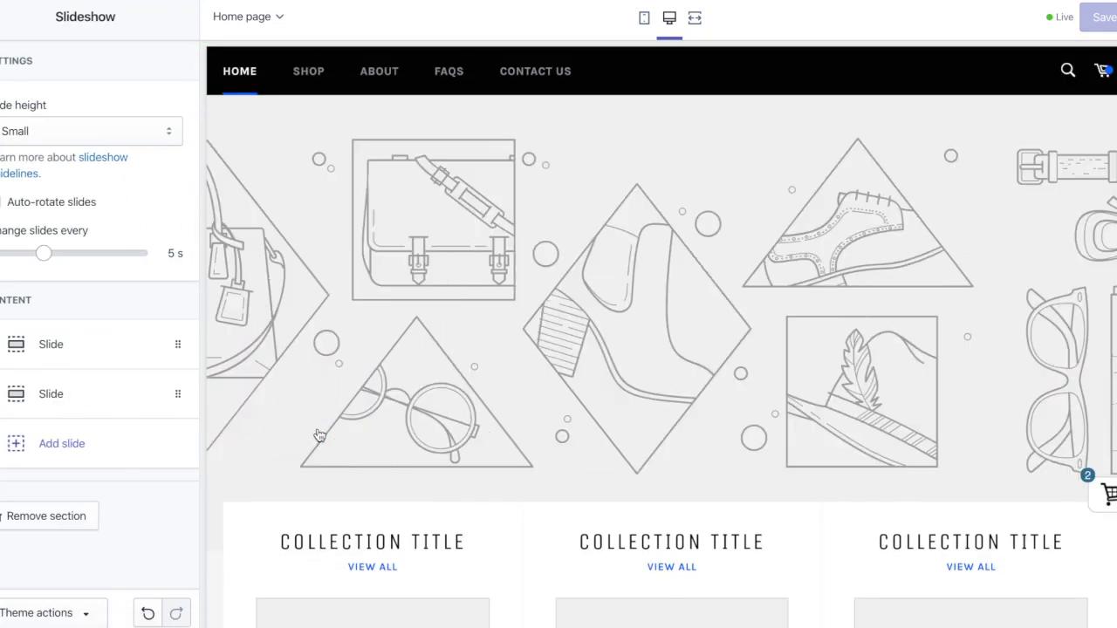
{"action": "left_click", "coordinate": [291, 450]}
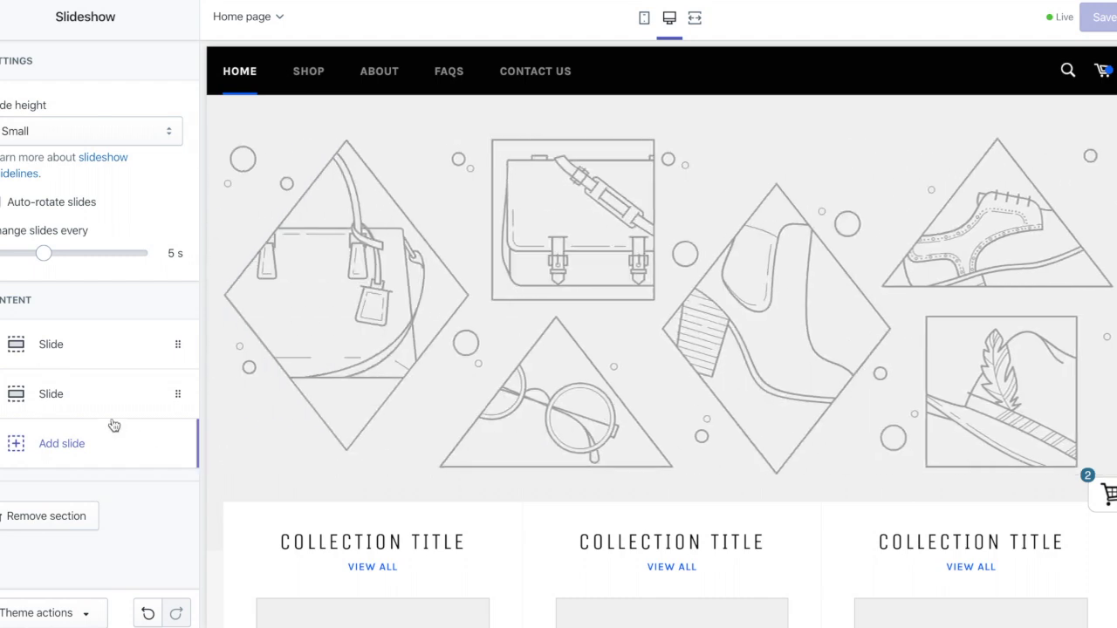
- Remove the second slide block and open the remaining slide's settings
{"action": "left_click", "coordinate": [87, 409]}
{"action": "scroll", "coordinate": [88, 414], "scroll_direction": "down", "scroll_amount": 1}
{"action": "scroll", "coordinate": [88, 409], "scroll_direction": "down", "scroll_amount": 5}
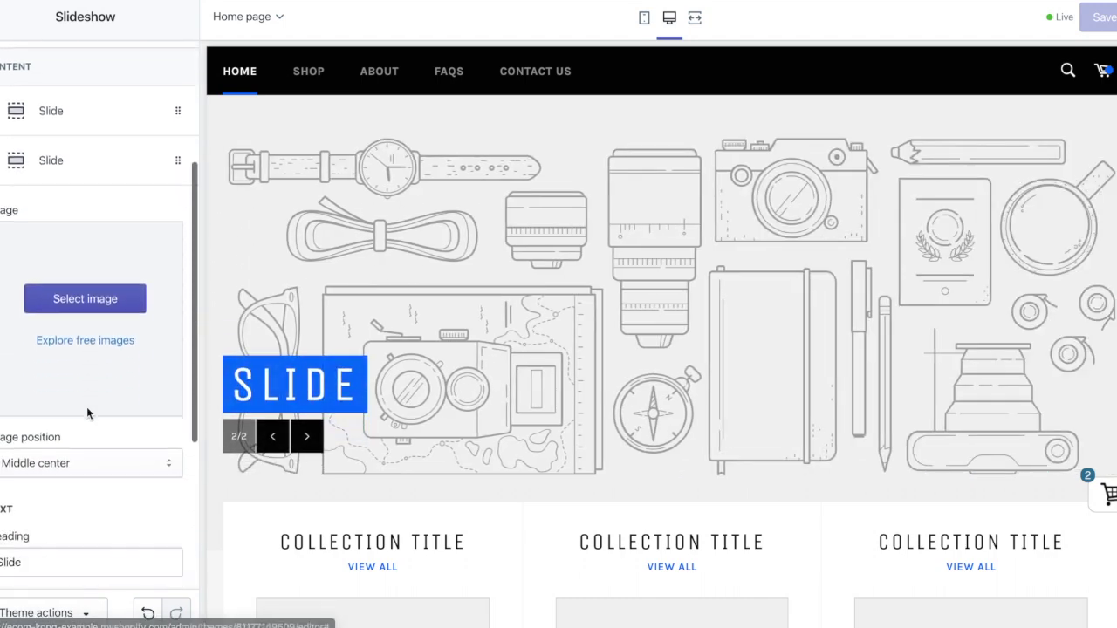
{"action": "left_click", "coordinate": [59, 442]}
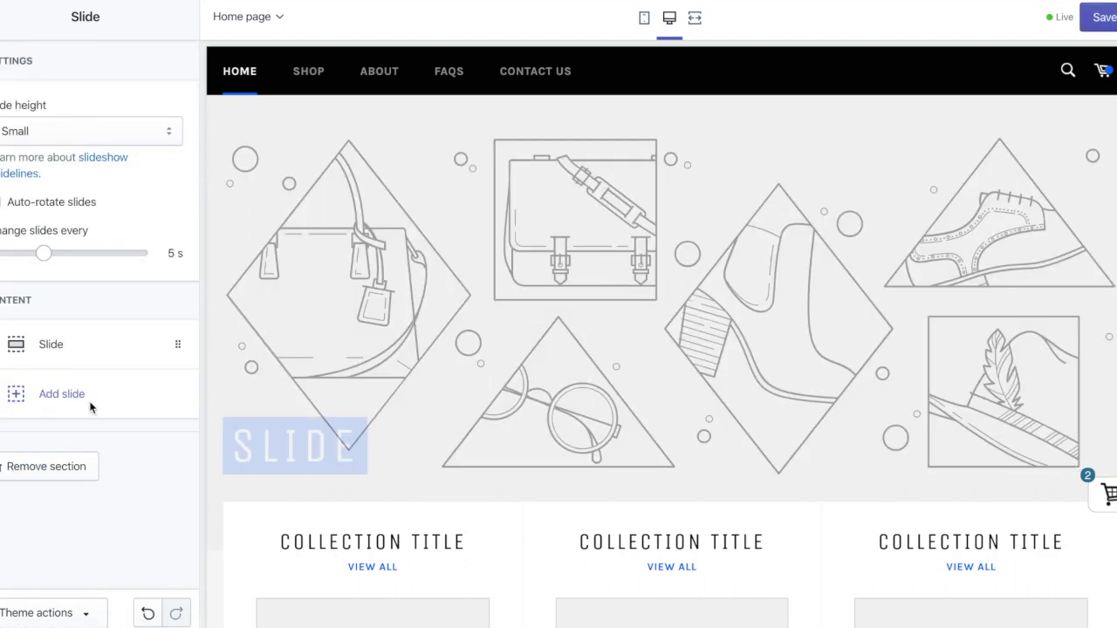
{"action": "left_click", "coordinate": [90, 348]}
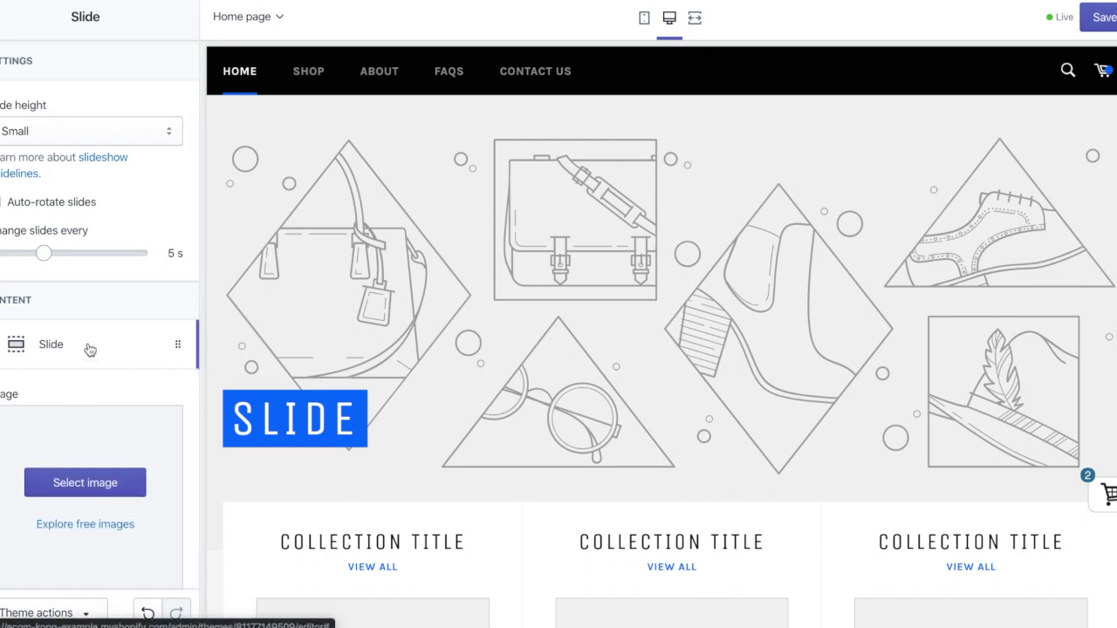
{"action": "scroll", "coordinate": [125, 392], "scroll_direction": "down", "scroll_amount": 3}
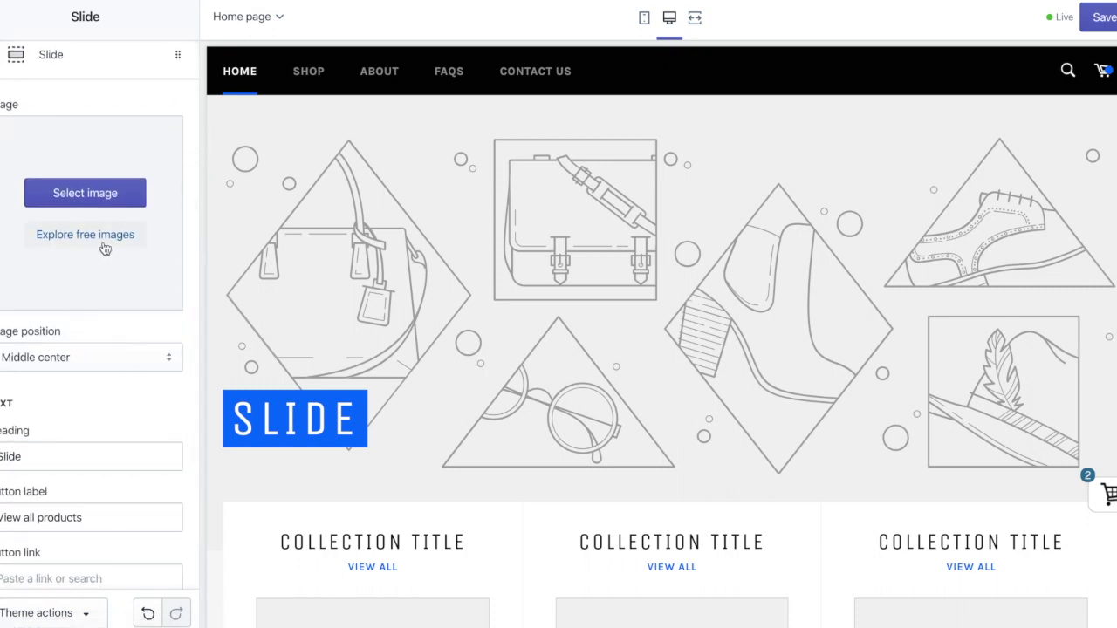
- Search free images for 'fitness', set the gym exercise-bike photo as slide background, and save
{"action": "left_click", "coordinate": [110, 237]}
{"action": "left_click", "coordinate": [118, 116]}
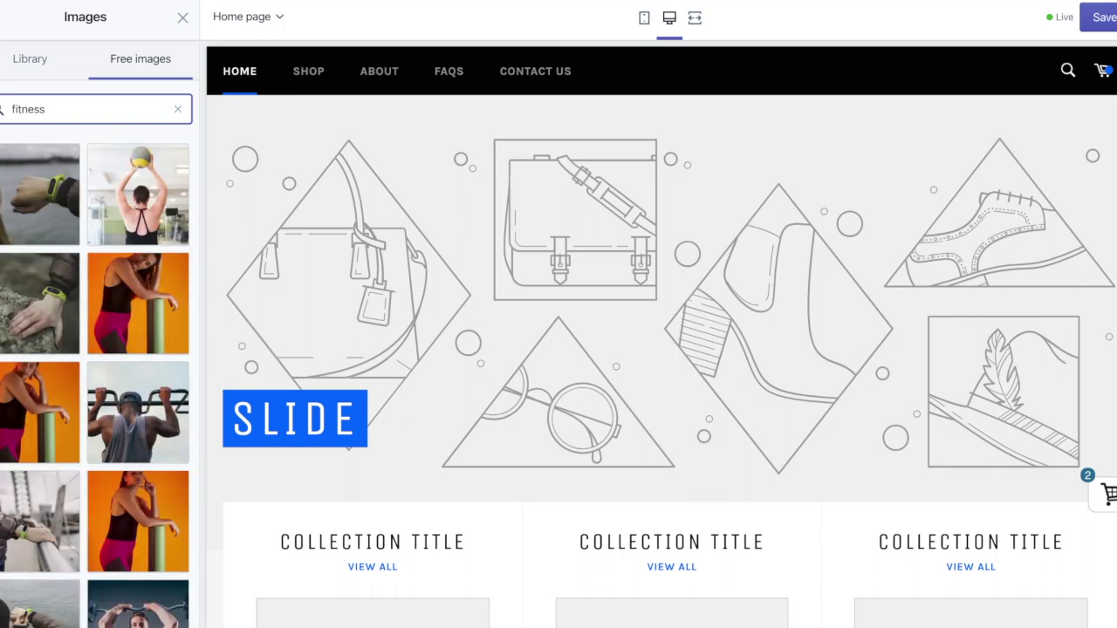
{"action": "scroll", "coordinate": [103, 286], "scroll_direction": "down", "scroll_amount": 7}
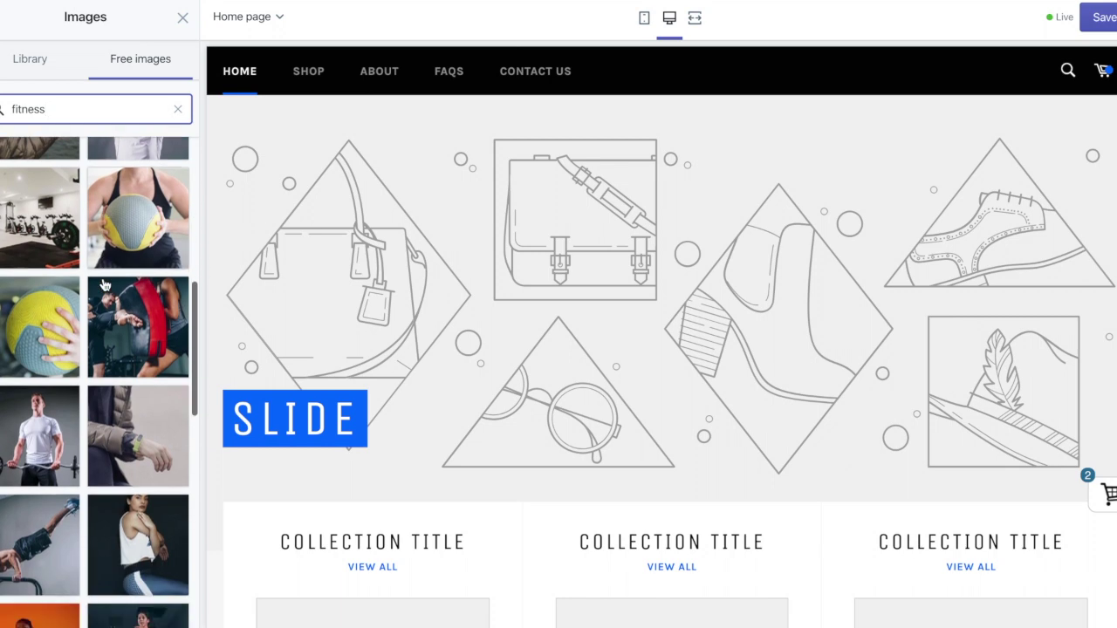
{"action": "left_click", "coordinate": [57, 253]}
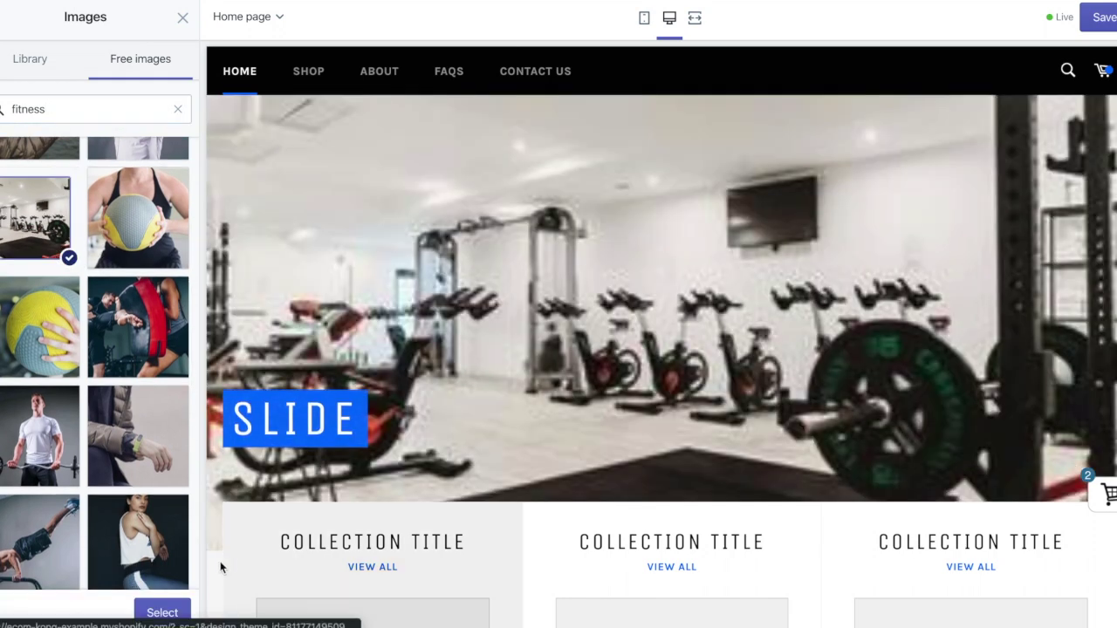
{"action": "left_click", "coordinate": [173, 609]}
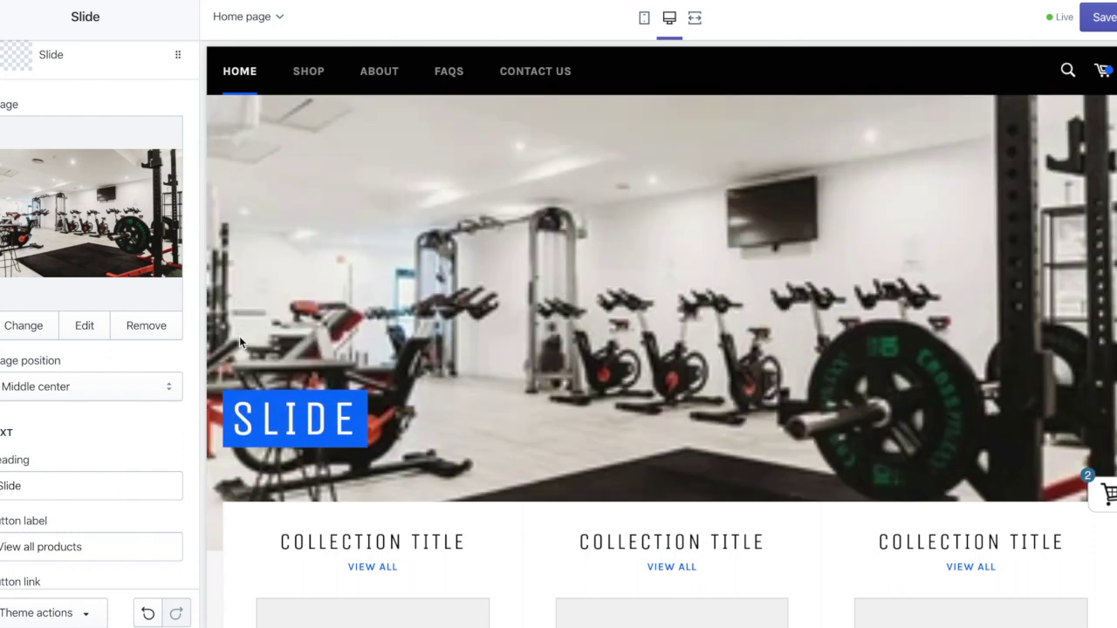
{"action": "left_click", "coordinate": [1098, 17]}
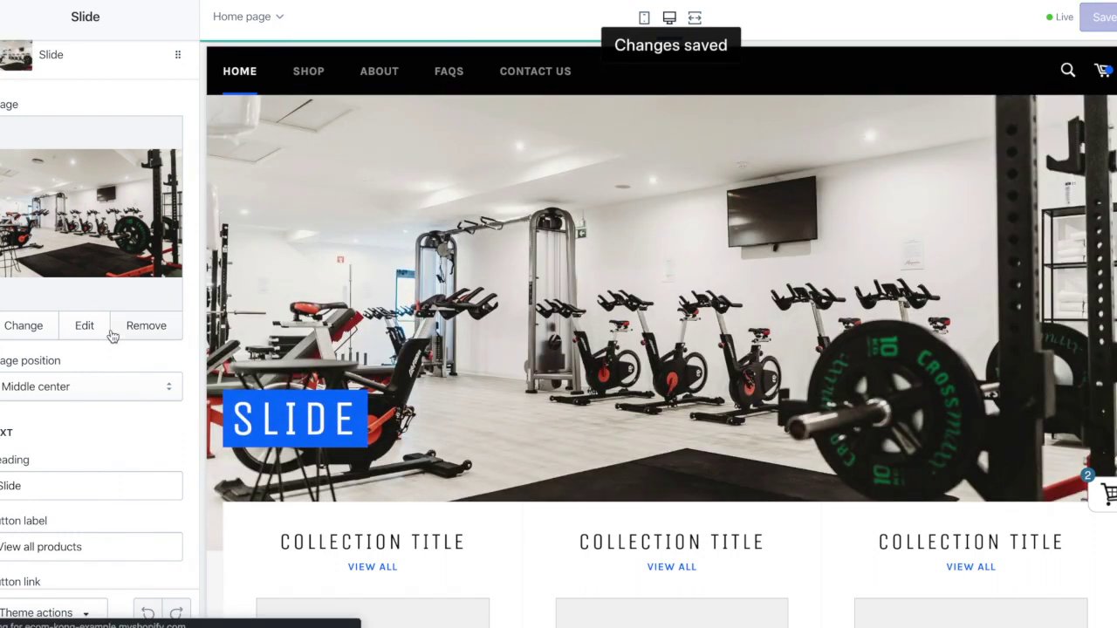
{"action": "scroll", "coordinate": [110, 332], "scroll_direction": "down", "scroll_amount": 3}
{"action": "scroll", "coordinate": [110, 334], "scroll_direction": "up", "scroll_amount": 2}
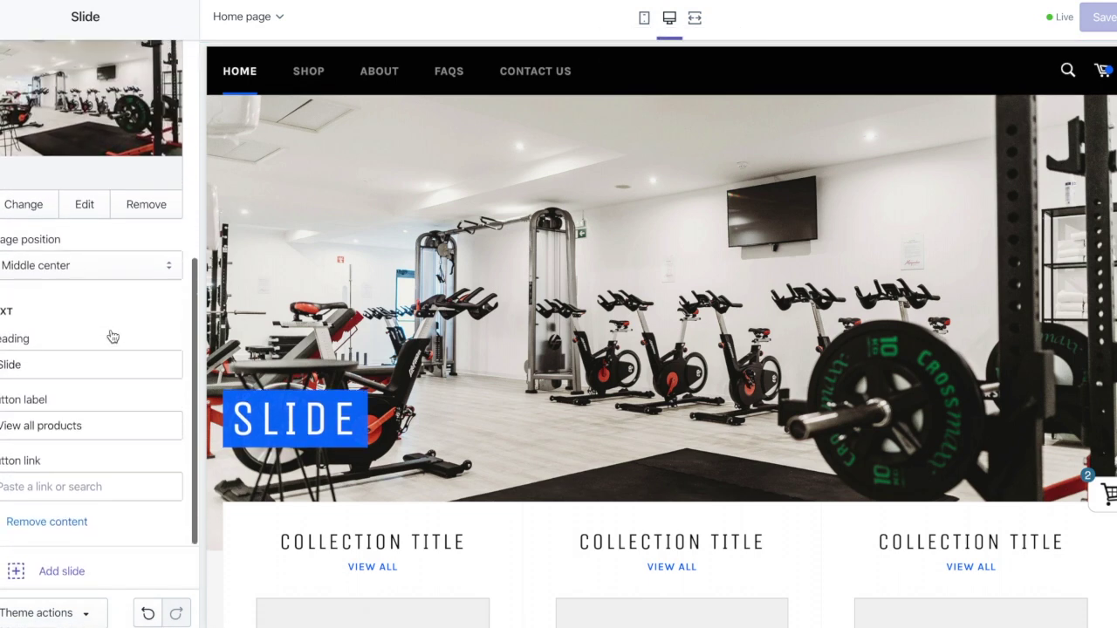
{"action": "scroll", "coordinate": [111, 330], "scroll_direction": "down", "scroll_amount": 1}
- Change the slide heading to 'Get in shape'
{"action": "double_click", "coordinate": [71, 333]}
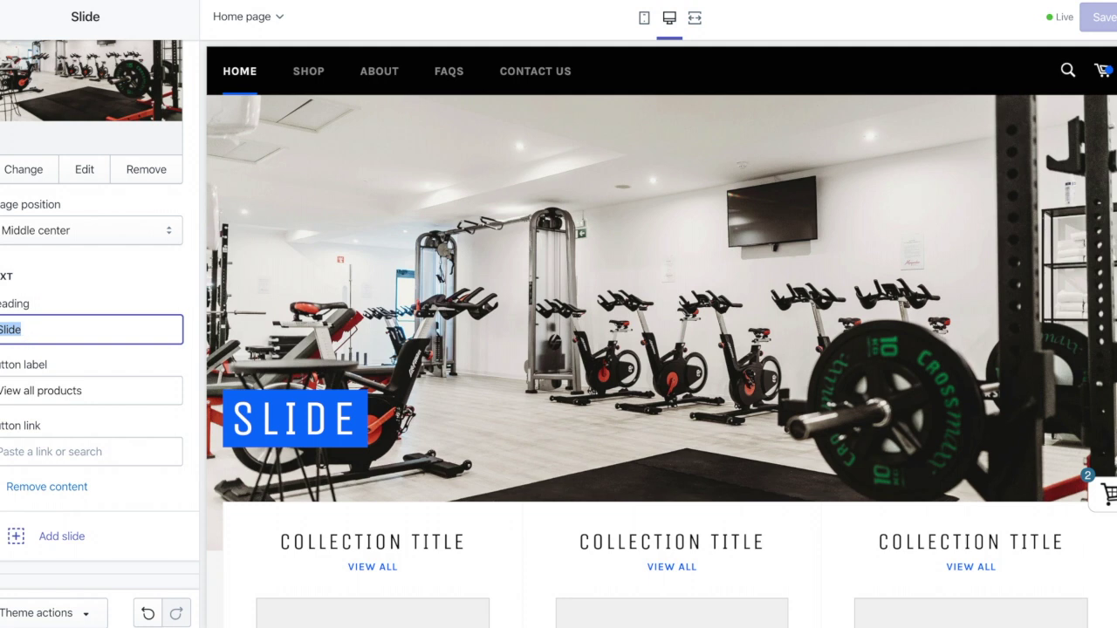
{"action": "type", "text": "Fitne"}
{"action": "key", "text": "BackSpace"}
{"action": "key", "text": "BackSpace"}
{"action": "key", "text": "BackSpace"}
{"action": "key", "text": "BackSpace"}
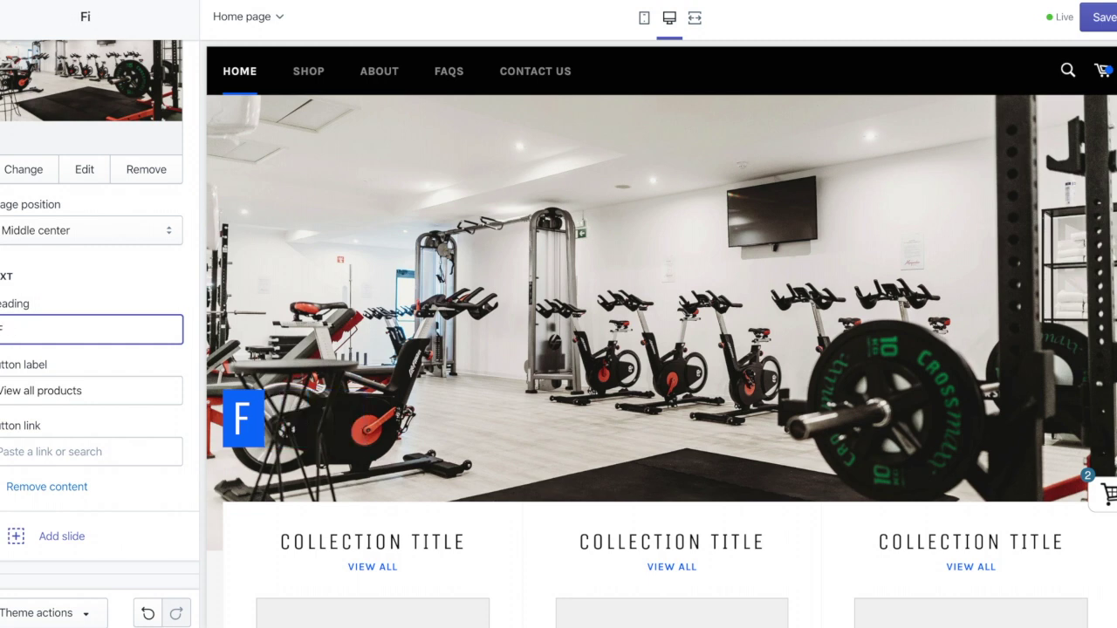
{"action": "key", "text": "BackSpace"}
{"action": "type", "text": "Get i"}
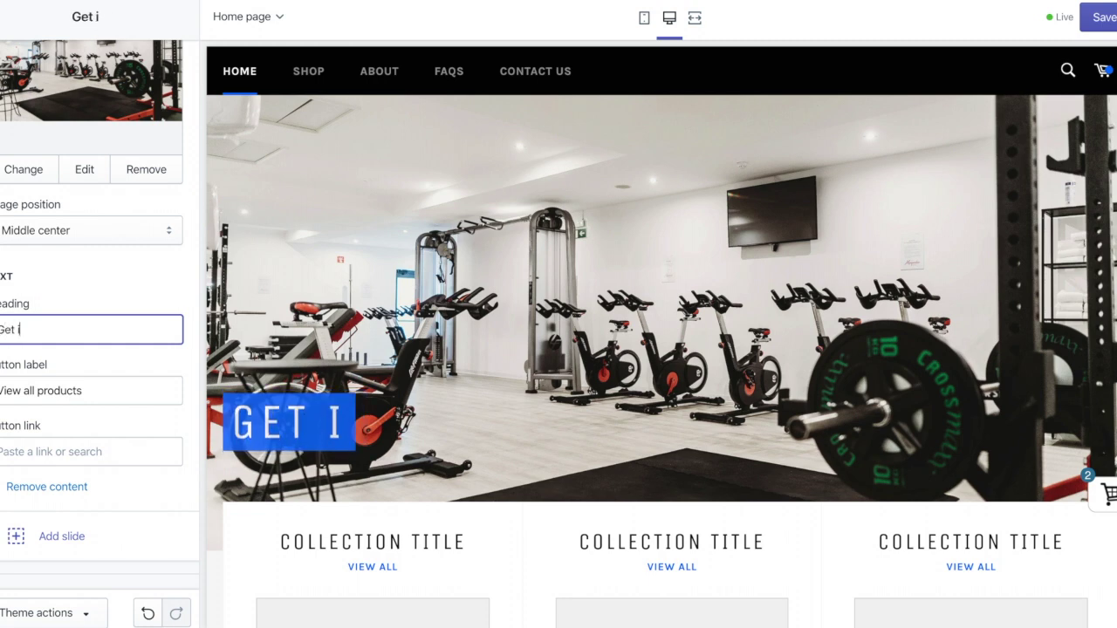
{"action": "type", "text": "n shape"}
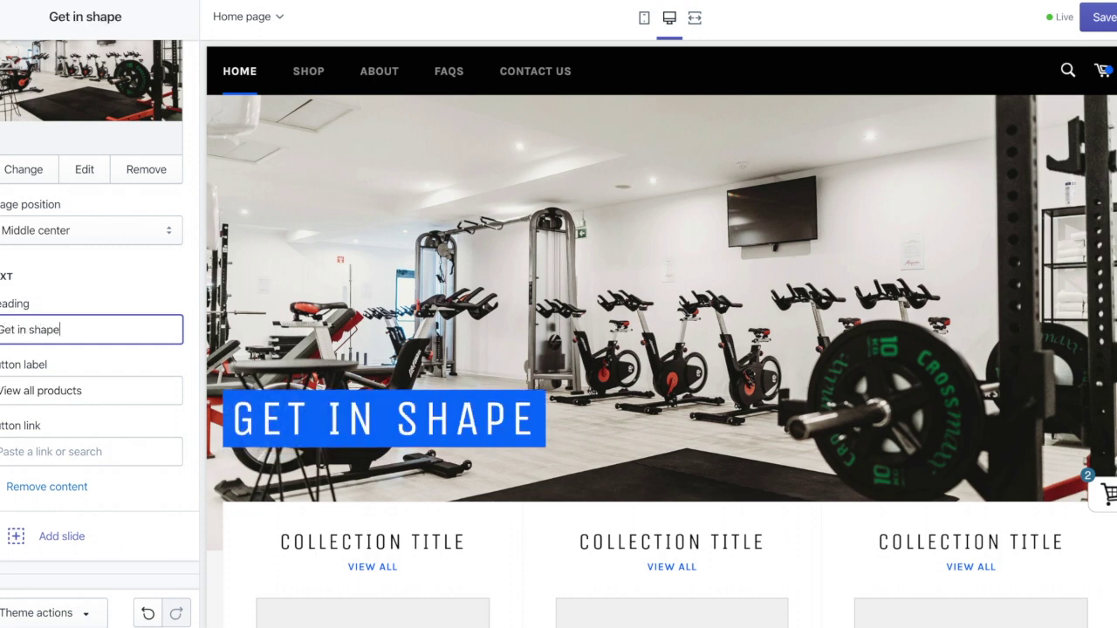
- Add a 'Shop Now' button linking to the Best Sellers collection and save
{"action": "left_click", "coordinate": [63, 390]}
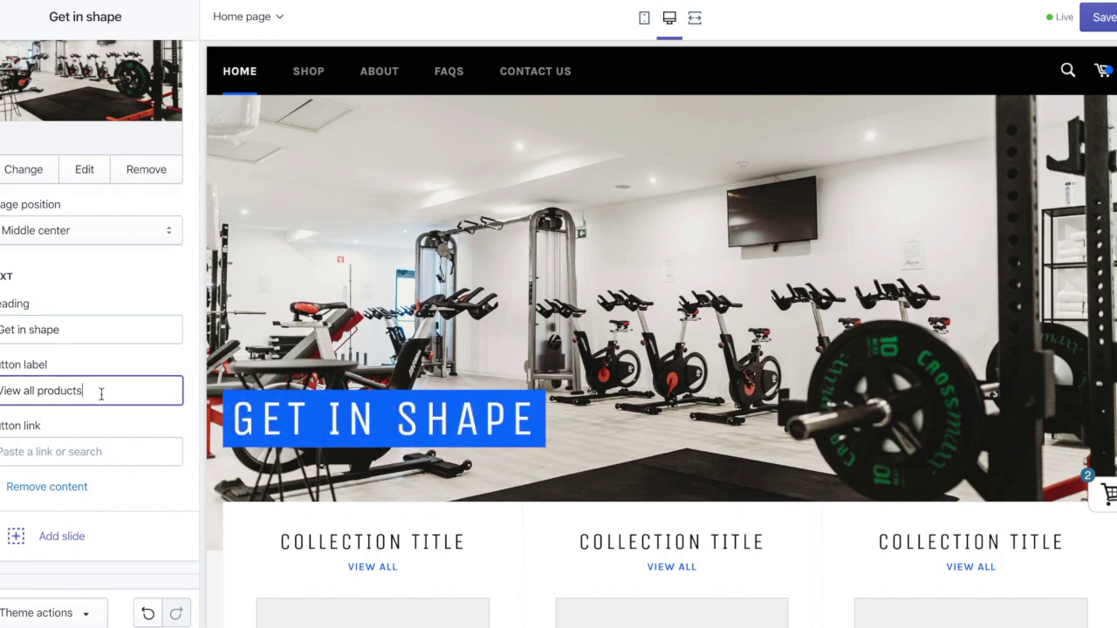
{"action": "key", "text": "ctrl+shift+Left"}
{"action": "key", "text": "ctrl+shift+Left"}
{"action": "key", "text": "ctrl+shift+Left"}
{"action": "type", "text": "Shop"}
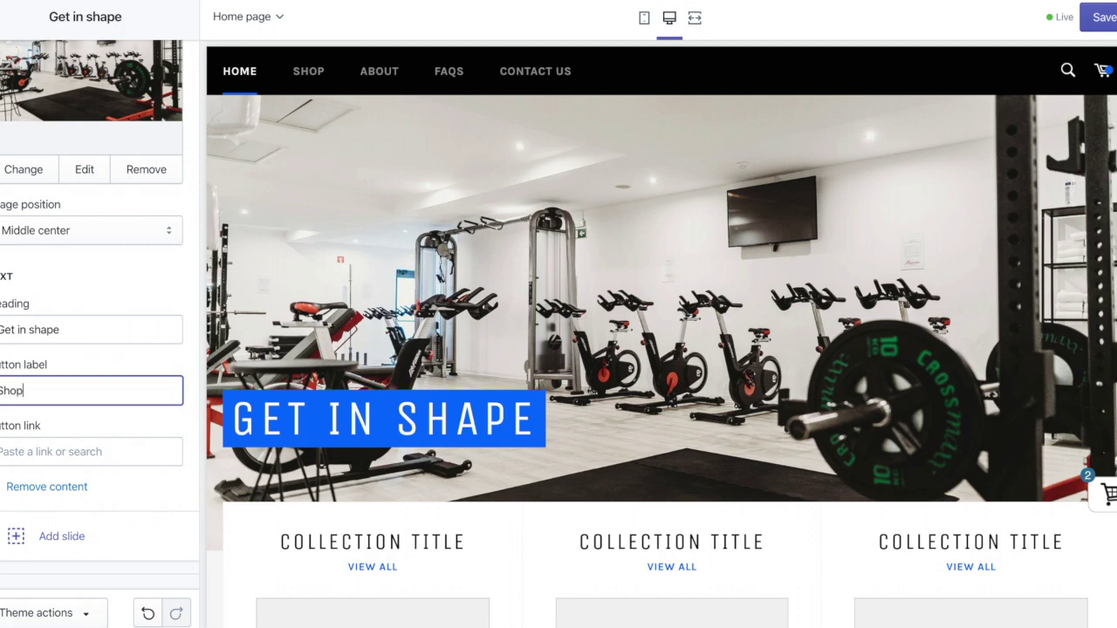
{"action": "type", "text": " Now"}
{"action": "left_click", "coordinate": [48, 451]}
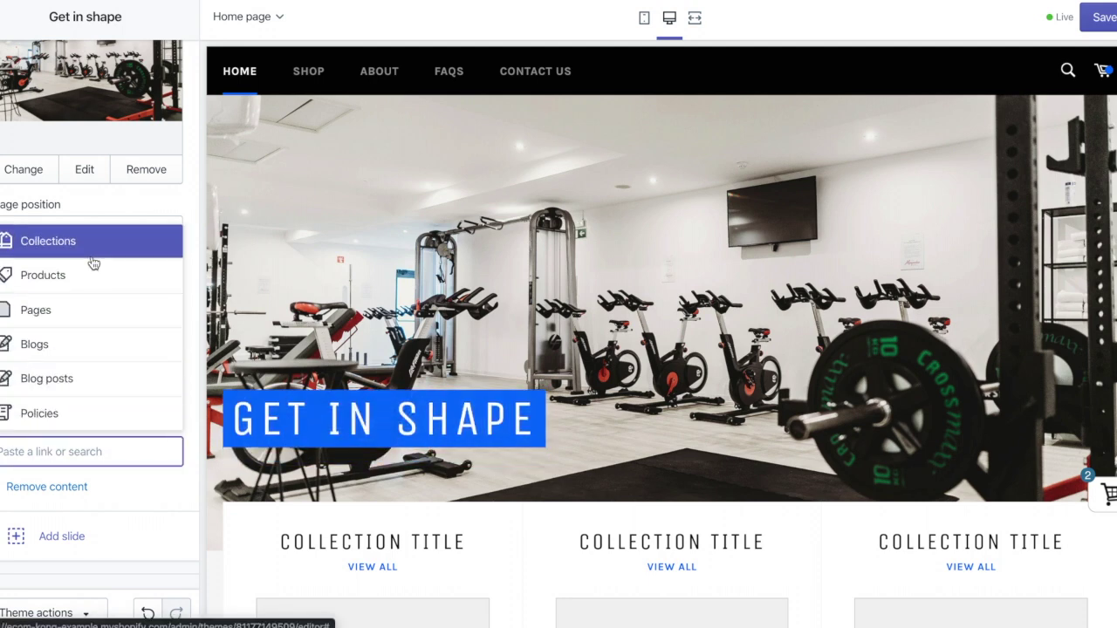
{"action": "left_click", "coordinate": [92, 255]}
{"action": "left_click", "coordinate": [79, 365]}
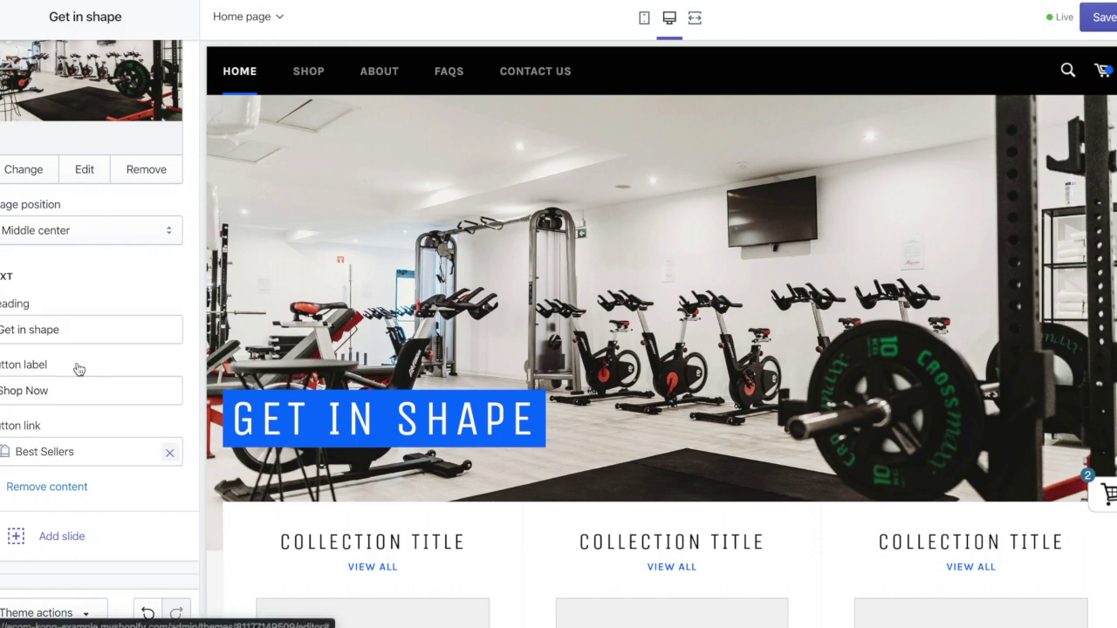
{"action": "left_click", "coordinate": [1099, 17]}
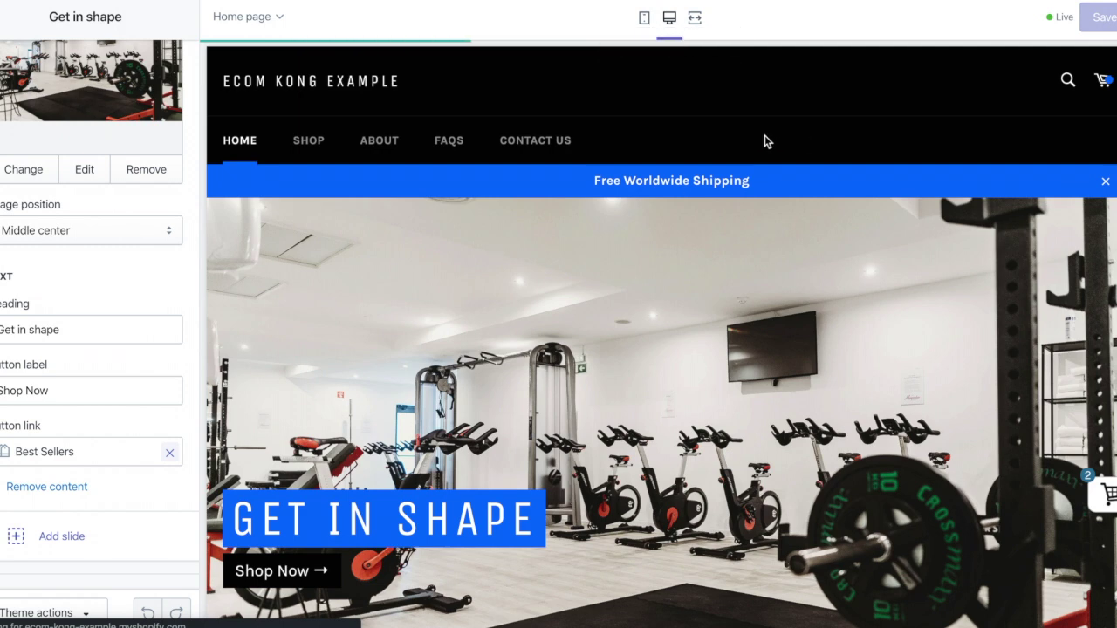
{"action": "scroll", "coordinate": [624, 198], "scroll_direction": "down", "scroll_amount": 2}
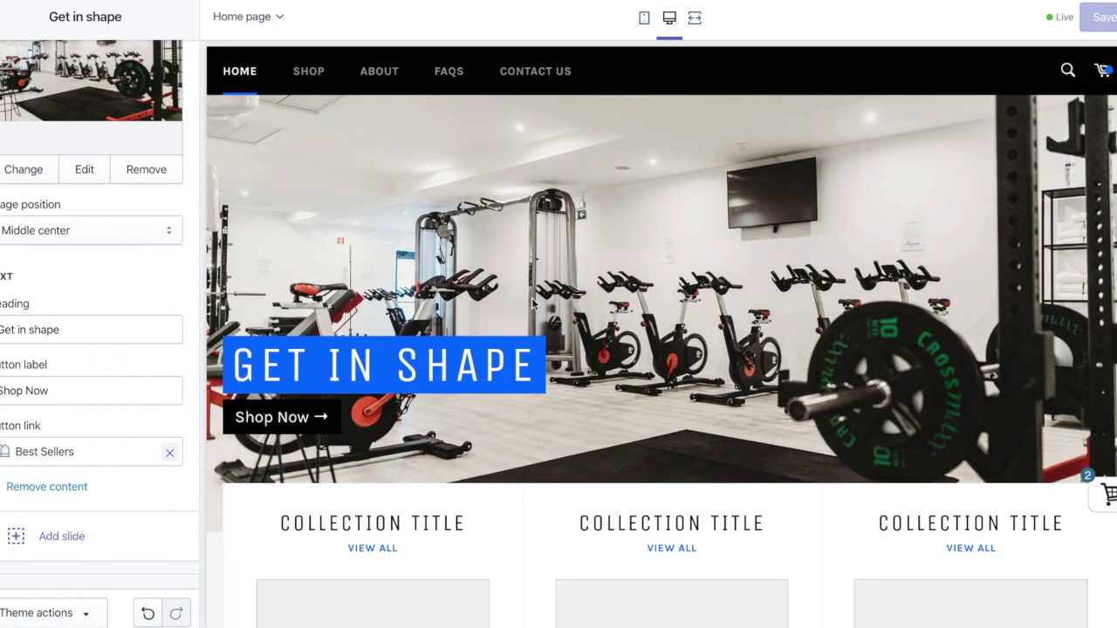
- Follow the slide's Shop Now button to Best Sellers, then return the preview to the home page
{"action": "left_click", "coordinate": [300, 419]}
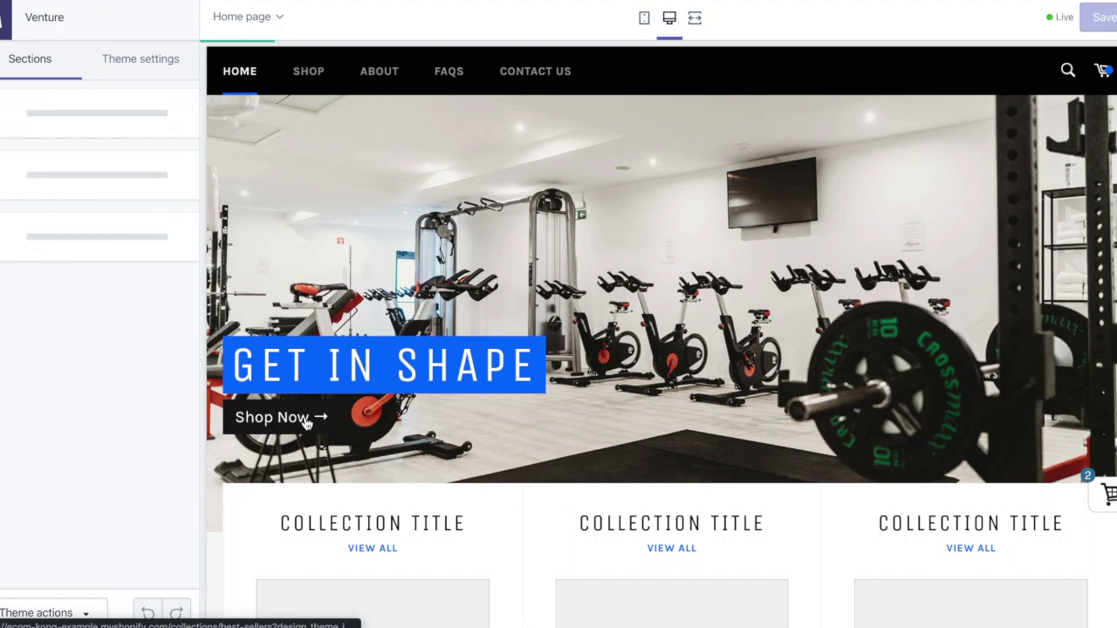
{"action": "scroll", "coordinate": [608, 376], "scroll_direction": "down", "scroll_amount": 1}
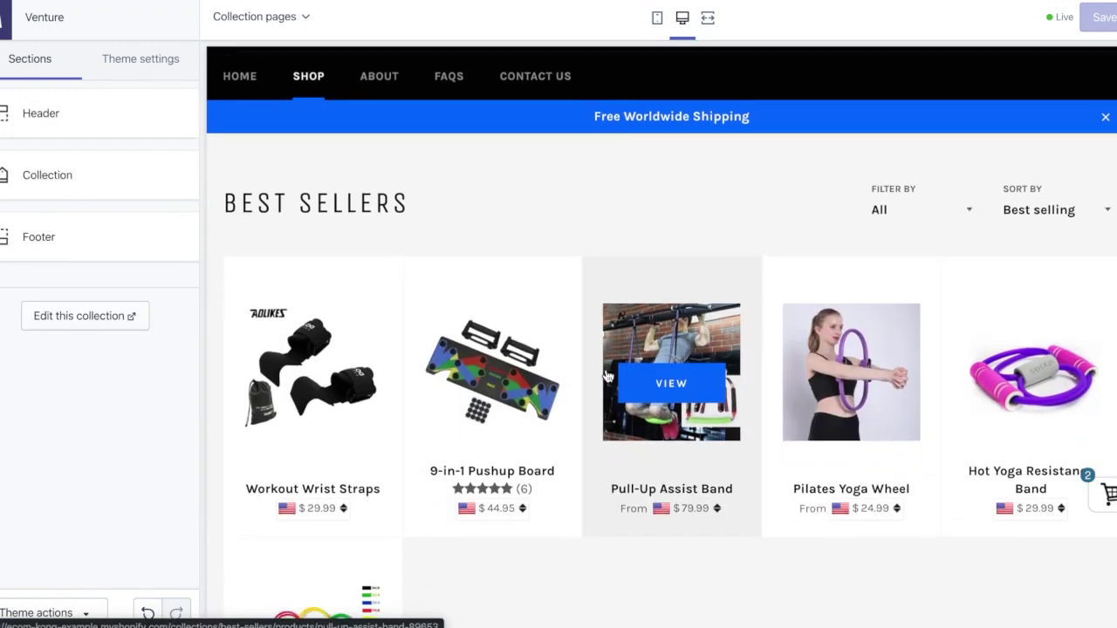
{"action": "scroll", "coordinate": [608, 376], "scroll_direction": "down", "scroll_amount": 3}
{"action": "scroll", "coordinate": [606, 377], "scroll_direction": "up", "scroll_amount": 4}
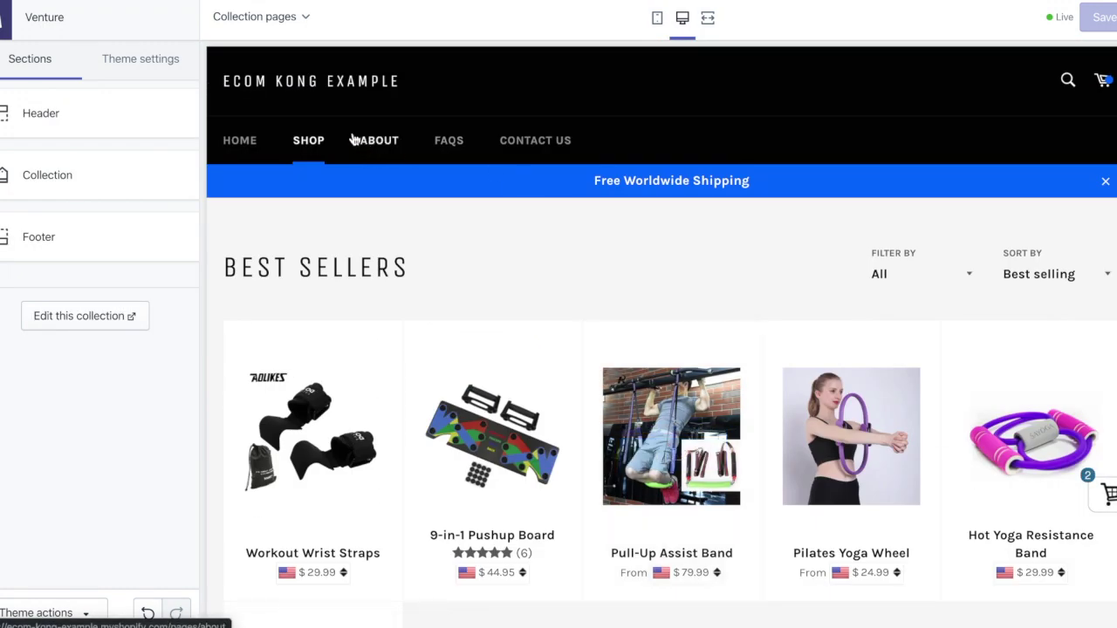
{"action": "left_click", "coordinate": [253, 143]}
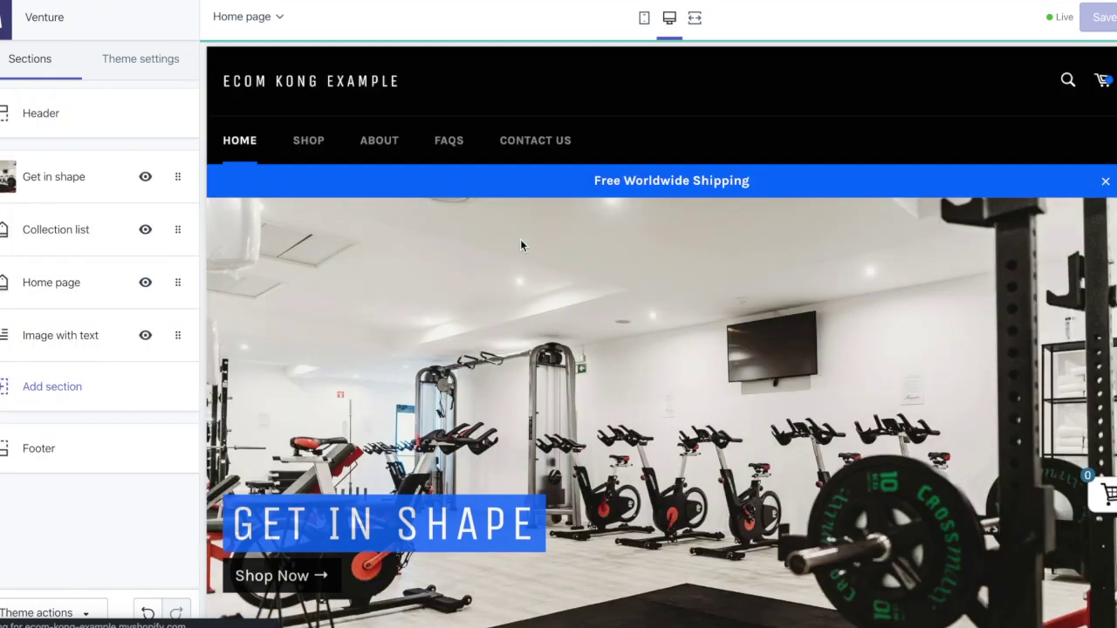
- Inspect the Collection list and Home page collection sections, then delete Collection list and save
{"action": "left_click", "coordinate": [54, 234]}
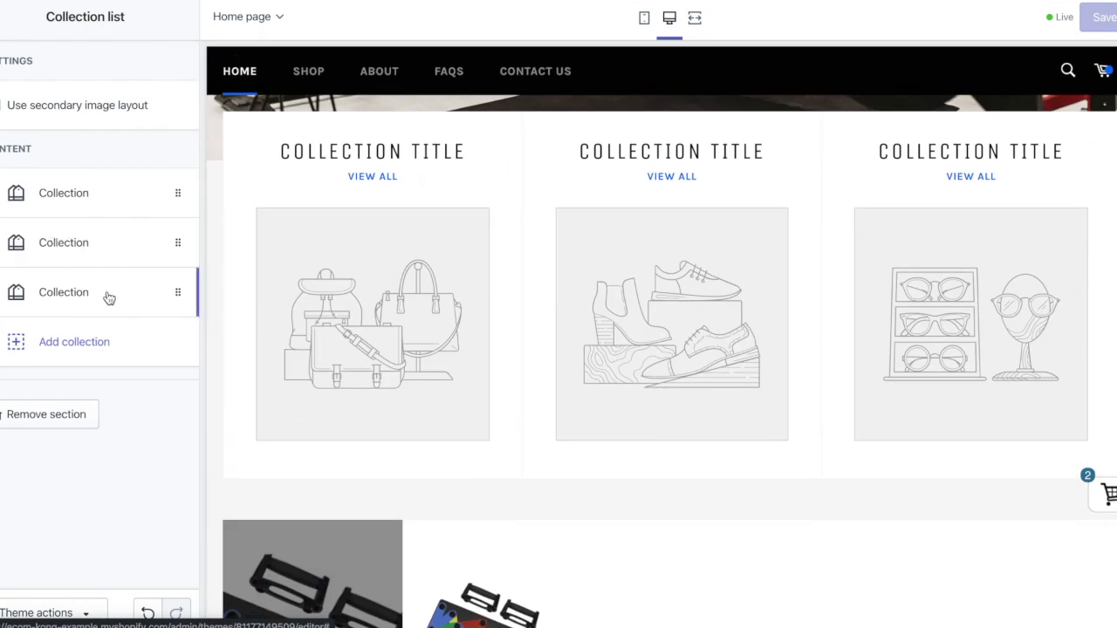
{"action": "scroll", "coordinate": [373, 291], "scroll_direction": "down", "scroll_amount": 2}
{"action": "scroll", "coordinate": [373, 290], "scroll_direction": "up", "scroll_amount": 7}
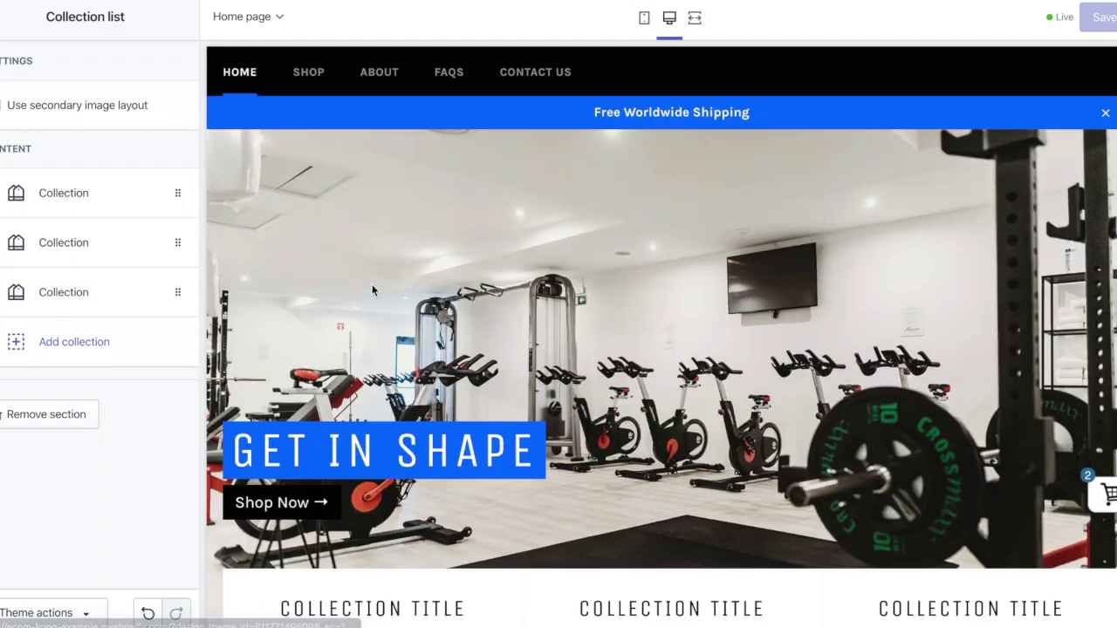
{"action": "left_click", "coordinate": [2, 33]}
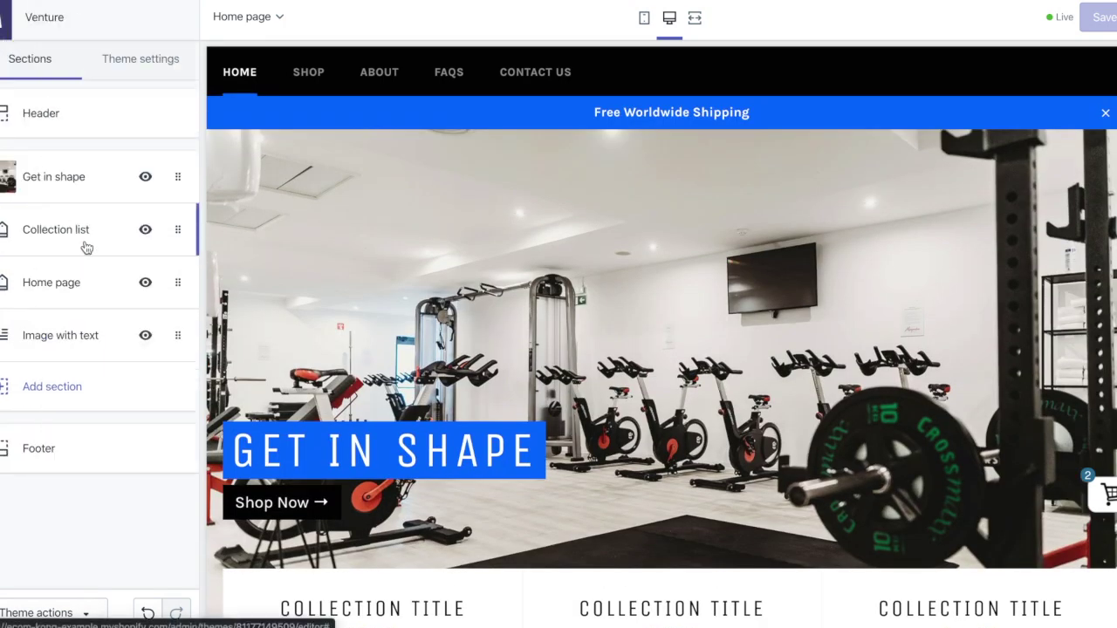
{"action": "left_click", "coordinate": [72, 291]}
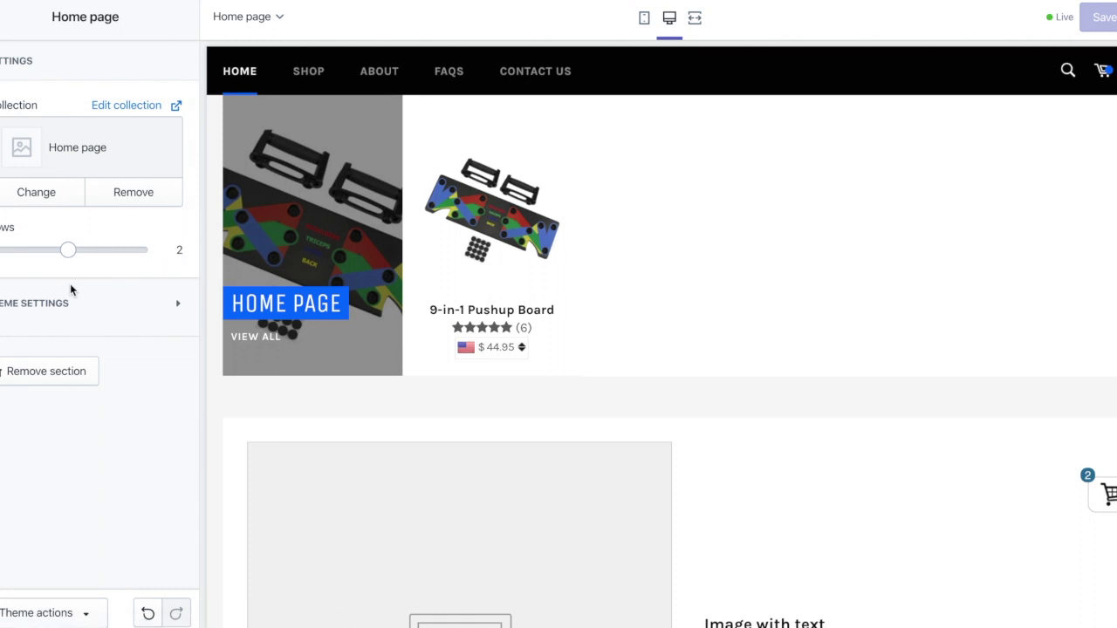
{"action": "left_click", "coordinate": [3, 33]}
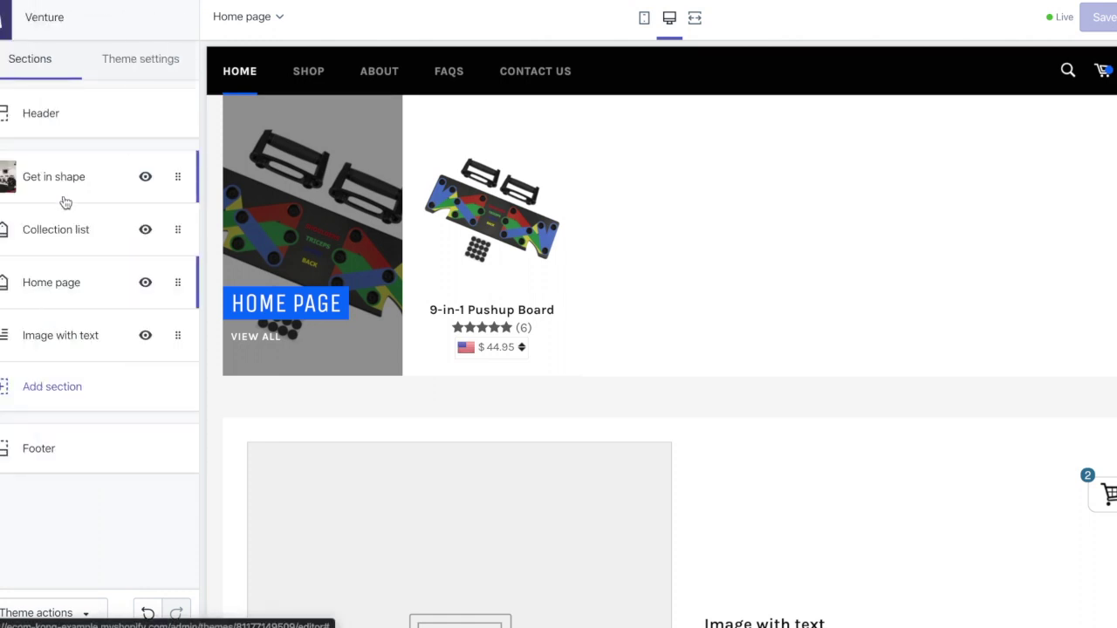
{"action": "left_click", "coordinate": [61, 246]}
{"action": "left_click", "coordinate": [74, 406]}
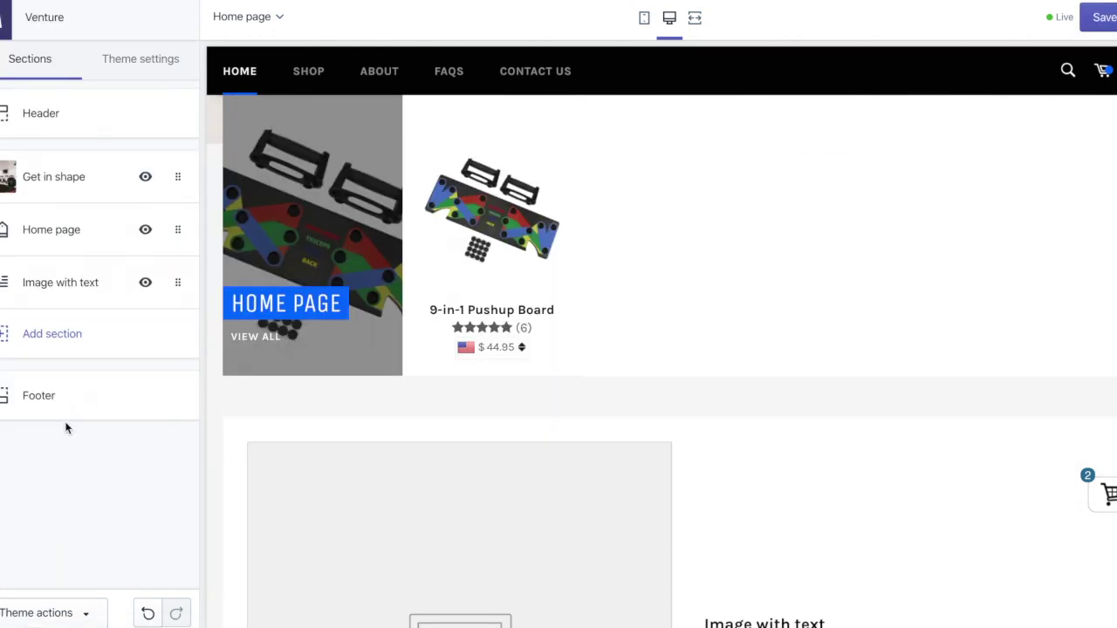
{"action": "left_click", "coordinate": [1100, 16]}
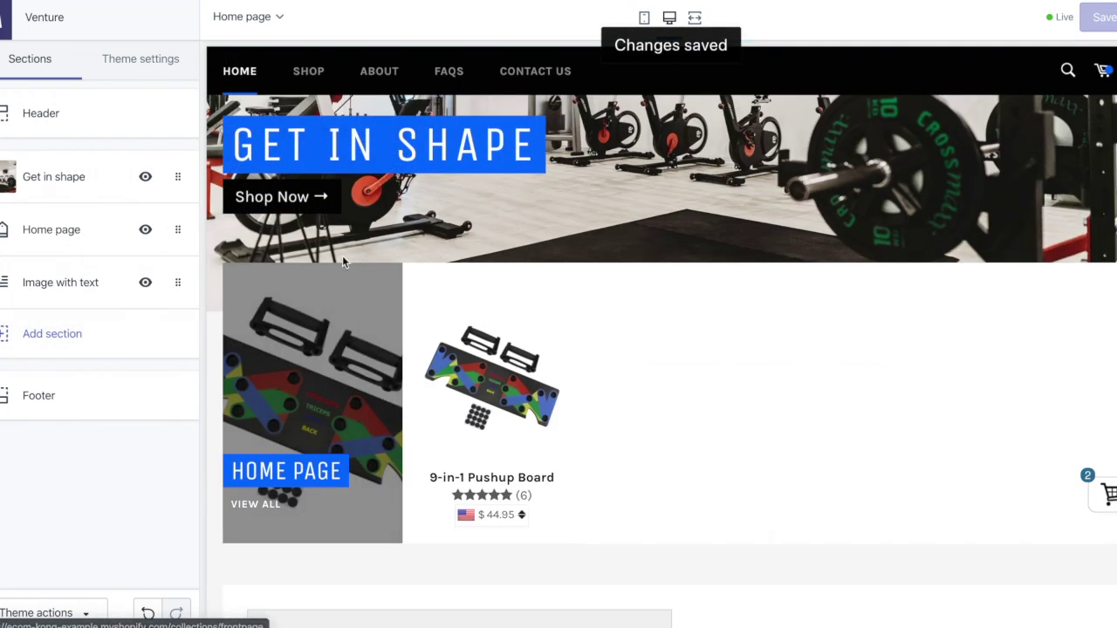
- Switch the Home page collection section to the Best Sellers collection and save
{"action": "left_click", "coordinate": [122, 252]}
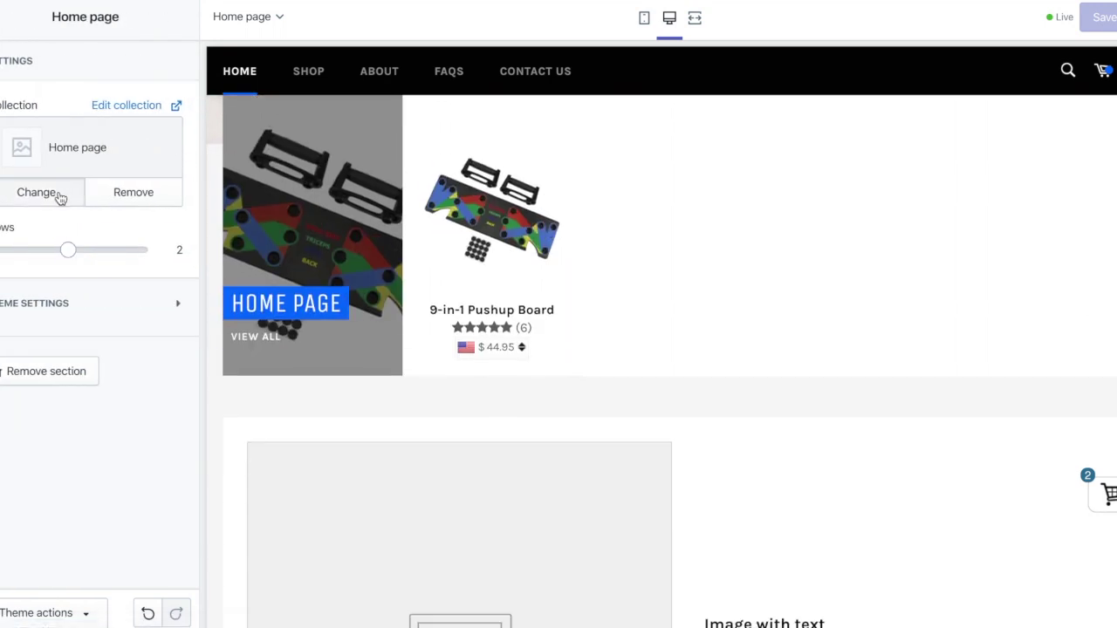
{"action": "left_click", "coordinate": [37, 192]}
{"action": "left_click", "coordinate": [96, 176]}
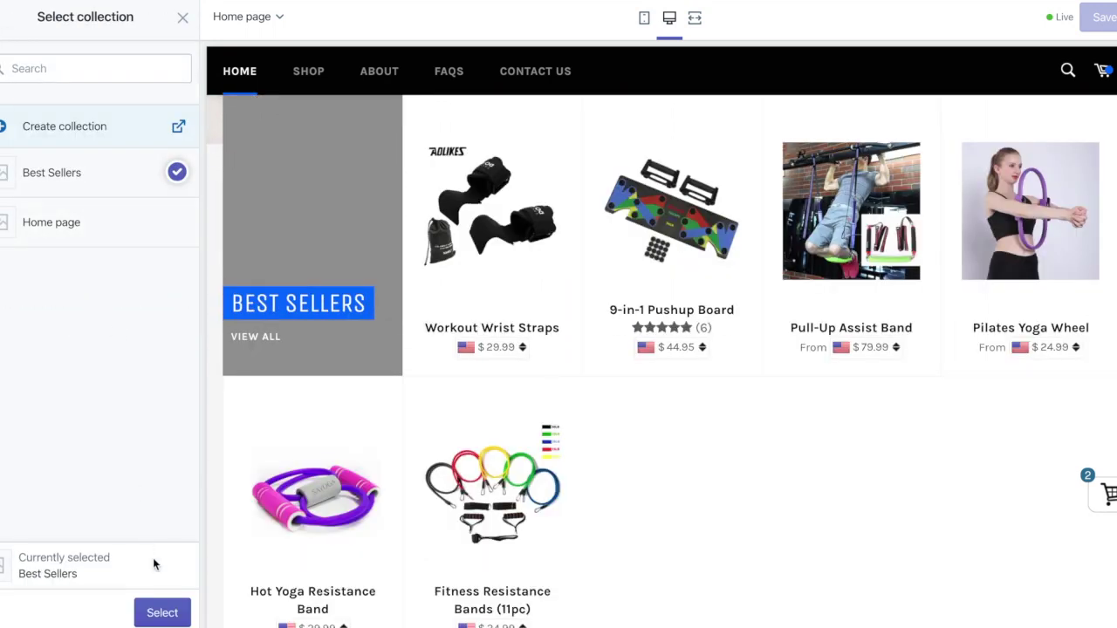
{"action": "left_click", "coordinate": [162, 613]}
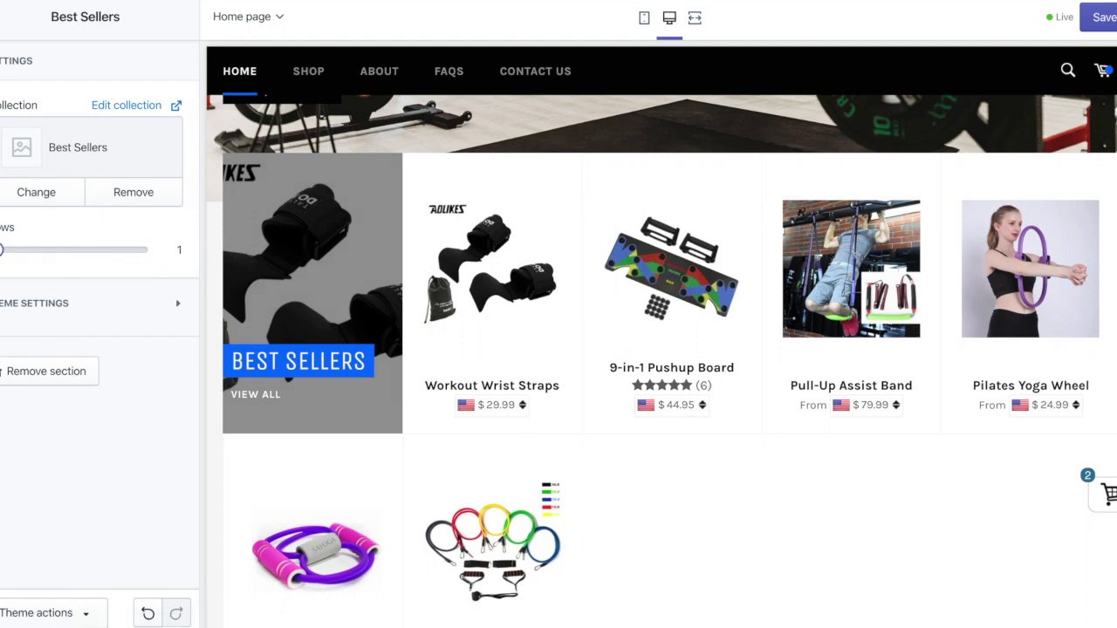
{"action": "left_click", "coordinate": [1098, 16]}
- Scroll the preview to check the Best Sellers row and return to the home page sections
{"action": "scroll", "coordinate": [533, 437], "scroll_direction": "down", "scroll_amount": 3}
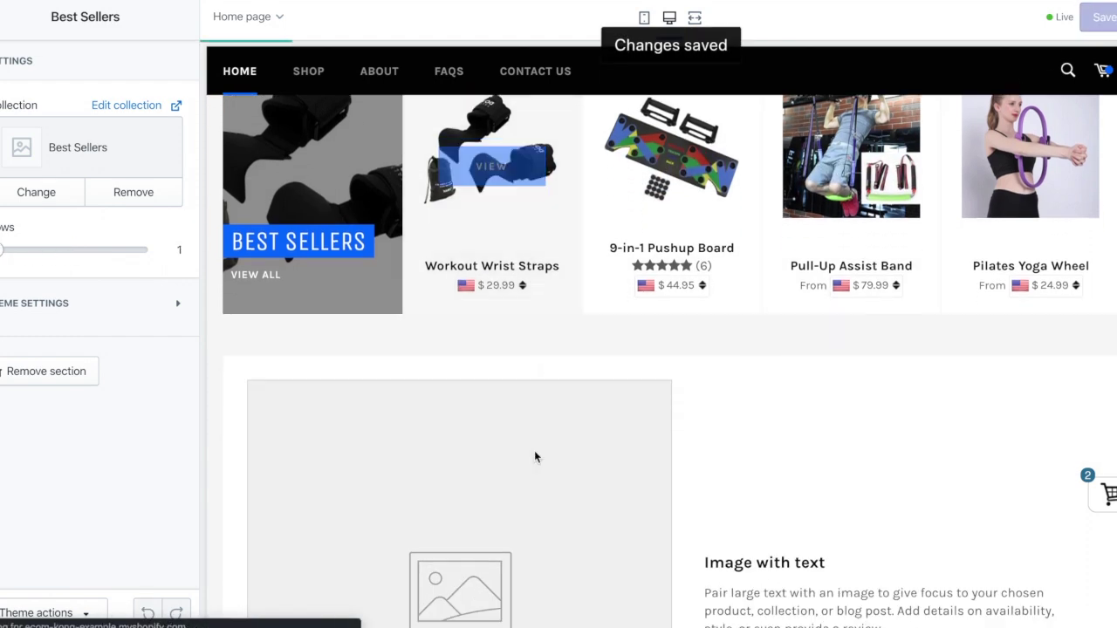
{"action": "scroll", "coordinate": [736, 342], "scroll_direction": "up", "scroll_amount": 10}
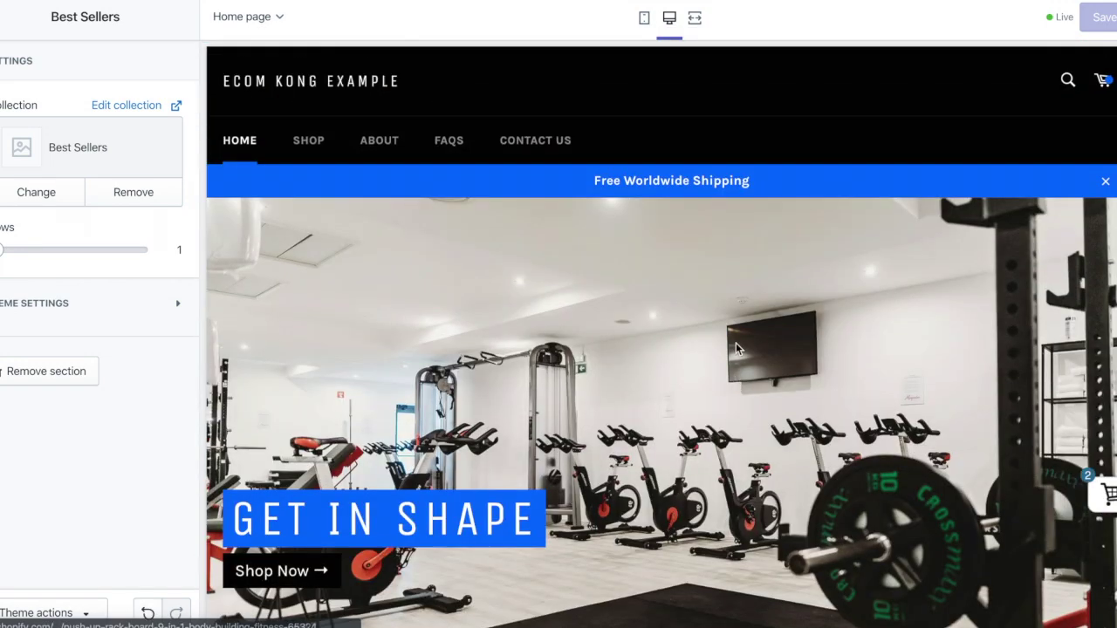
{"action": "scroll", "coordinate": [736, 342], "scroll_direction": "down", "scroll_amount": 2}
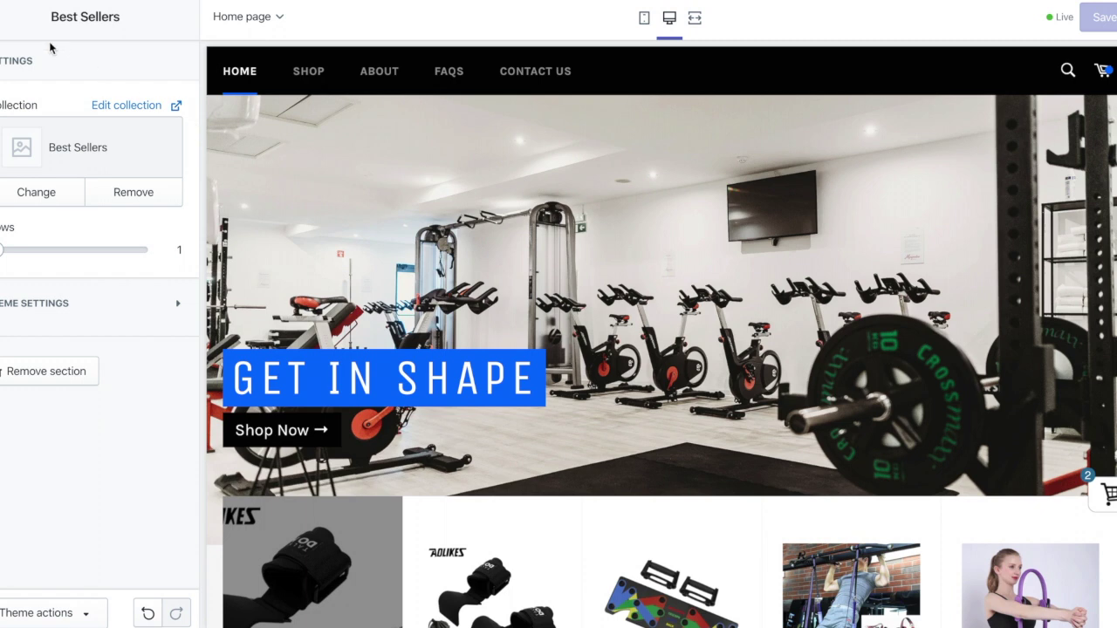
{"action": "left_click", "coordinate": [48, 19]}
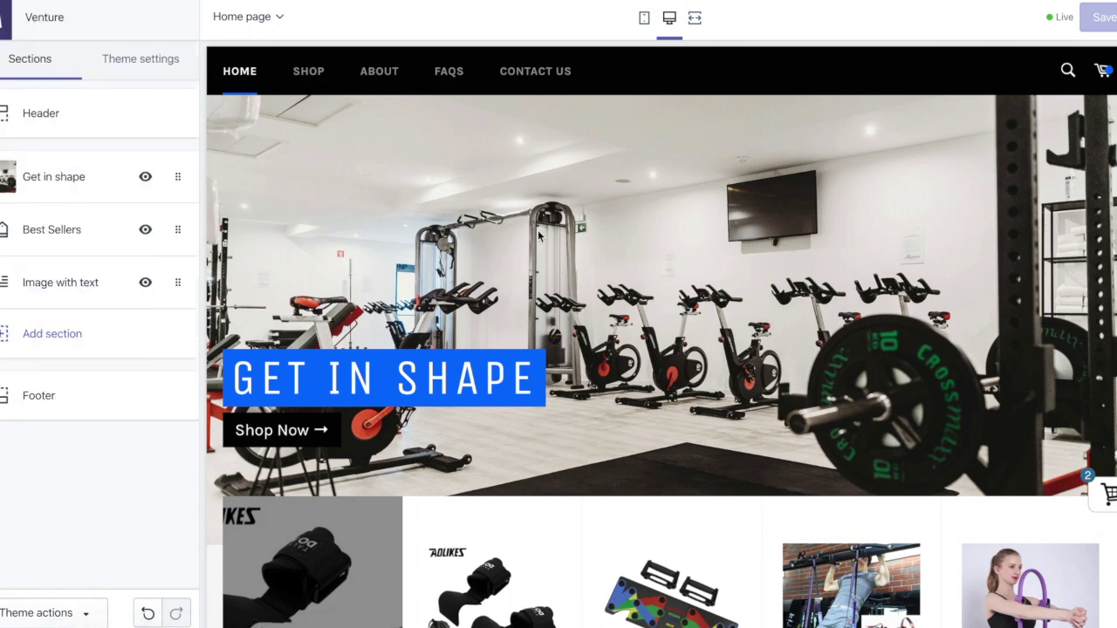
{"action": "scroll", "coordinate": [623, 252], "scroll_direction": "up", "scroll_amount": 2}
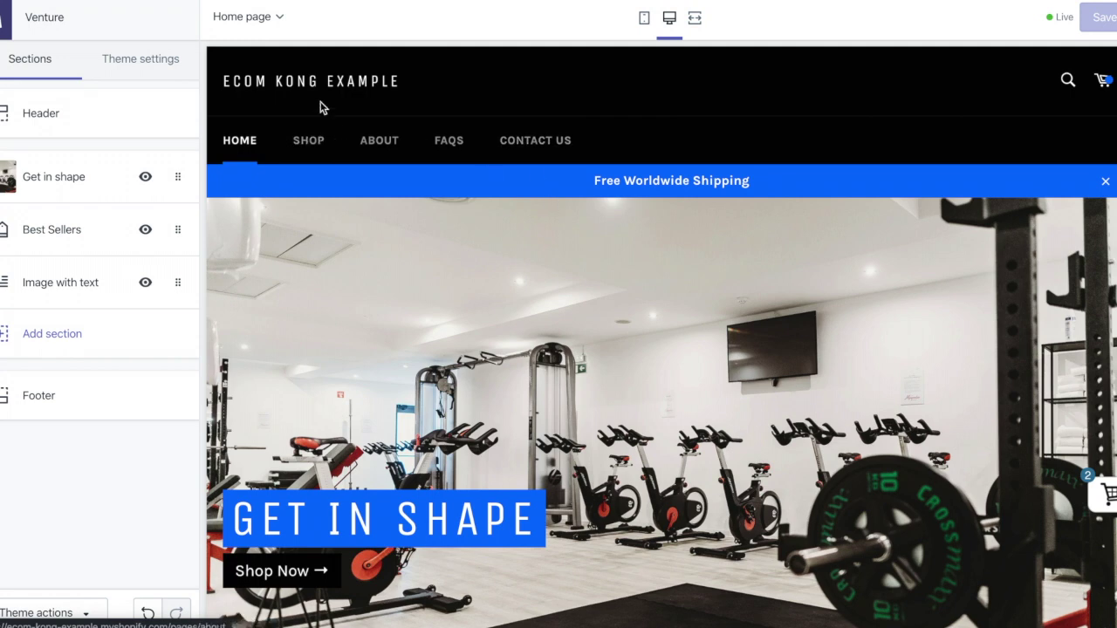
{"action": "scroll", "coordinate": [553, 287], "scroll_direction": "down", "scroll_amount": 4}
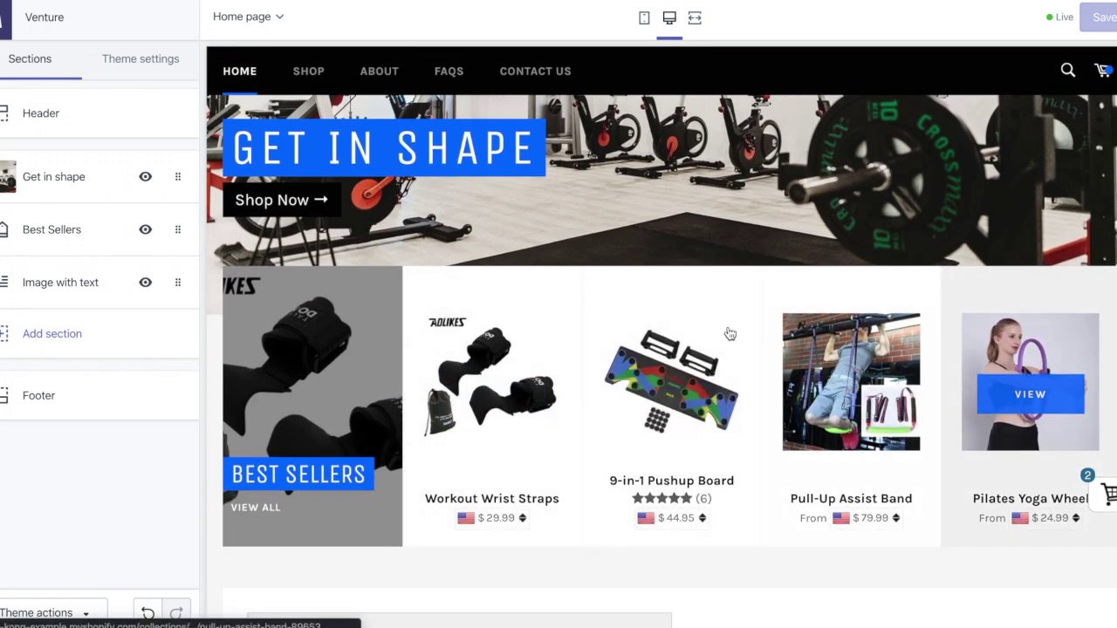
{"action": "scroll", "coordinate": [729, 334], "scroll_direction": "down", "scroll_amount": 5}
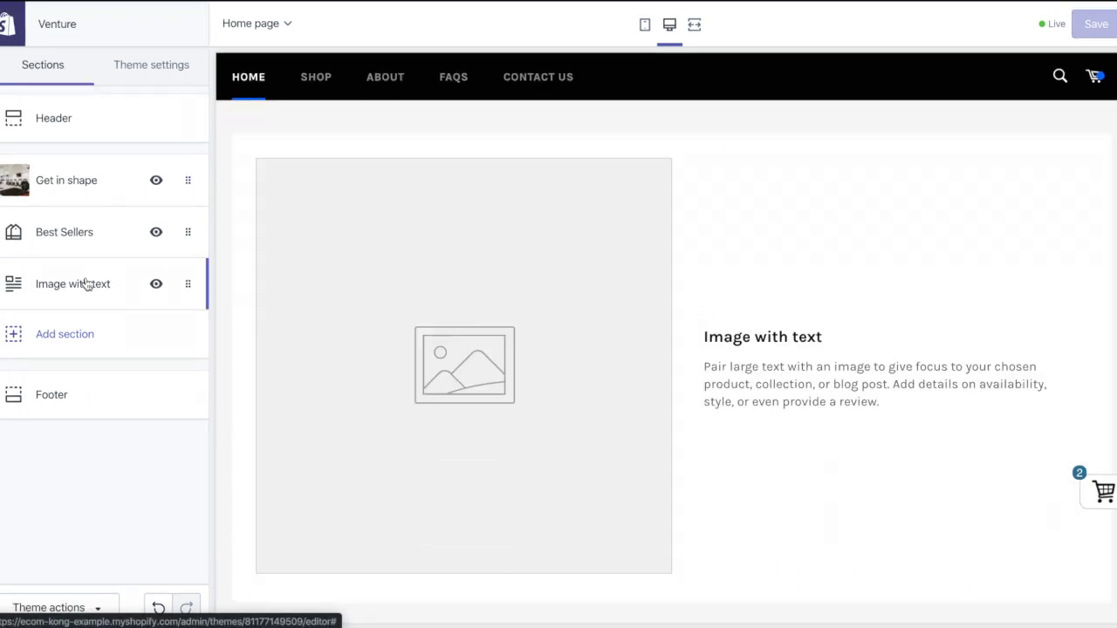
- Set the Image with text section's picture to the push-up board photo
{"action": "left_click", "coordinate": [85, 283]}
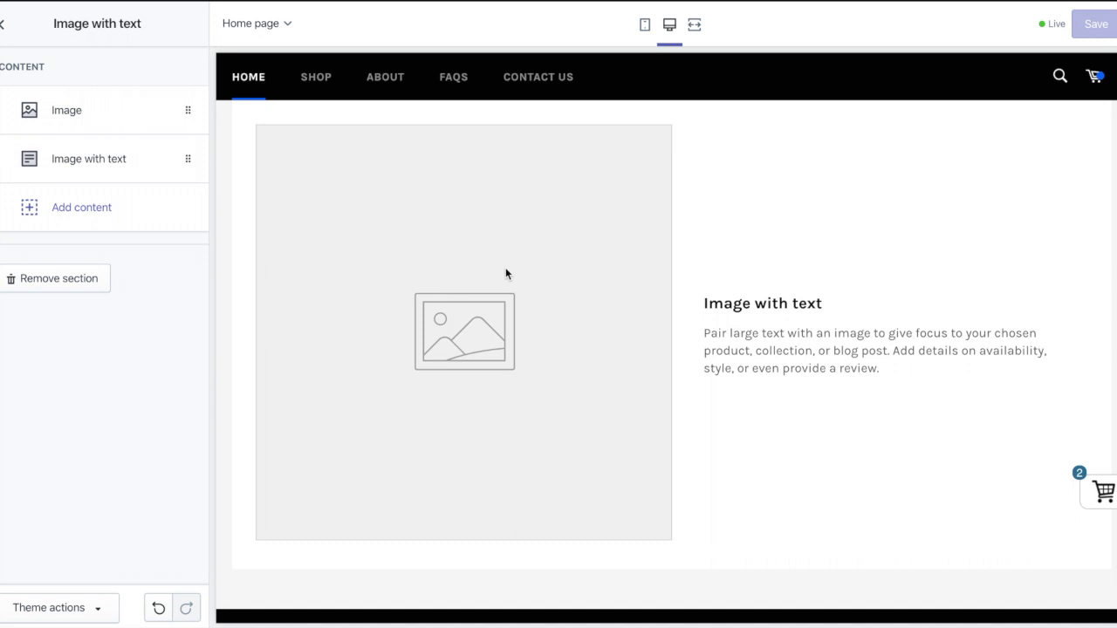
{"action": "left_click", "coordinate": [68, 112]}
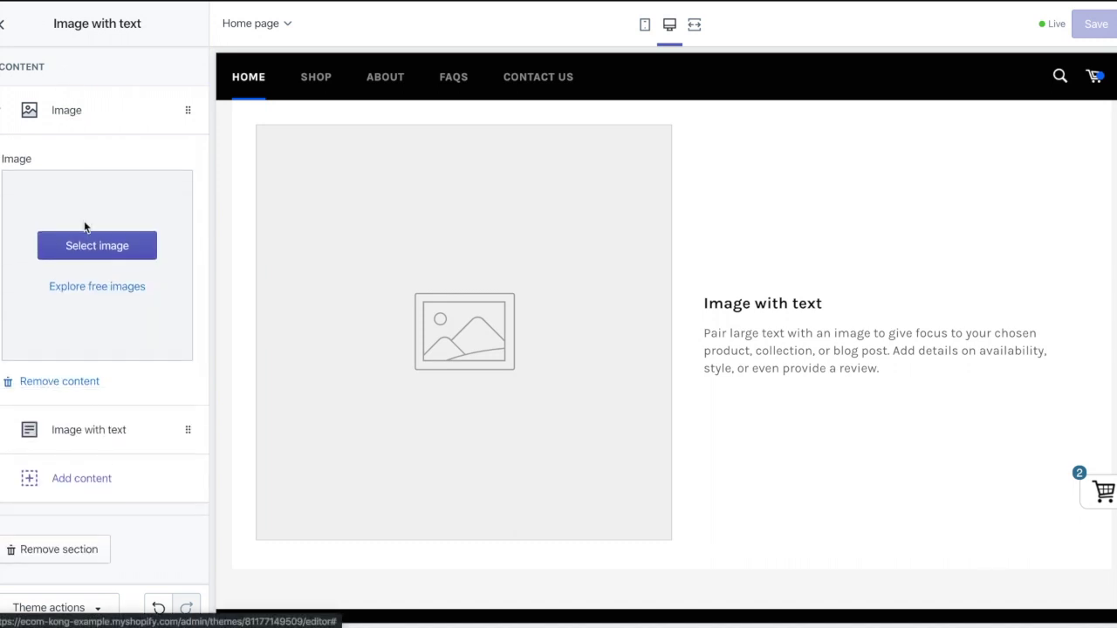
{"action": "left_click", "coordinate": [80, 252]}
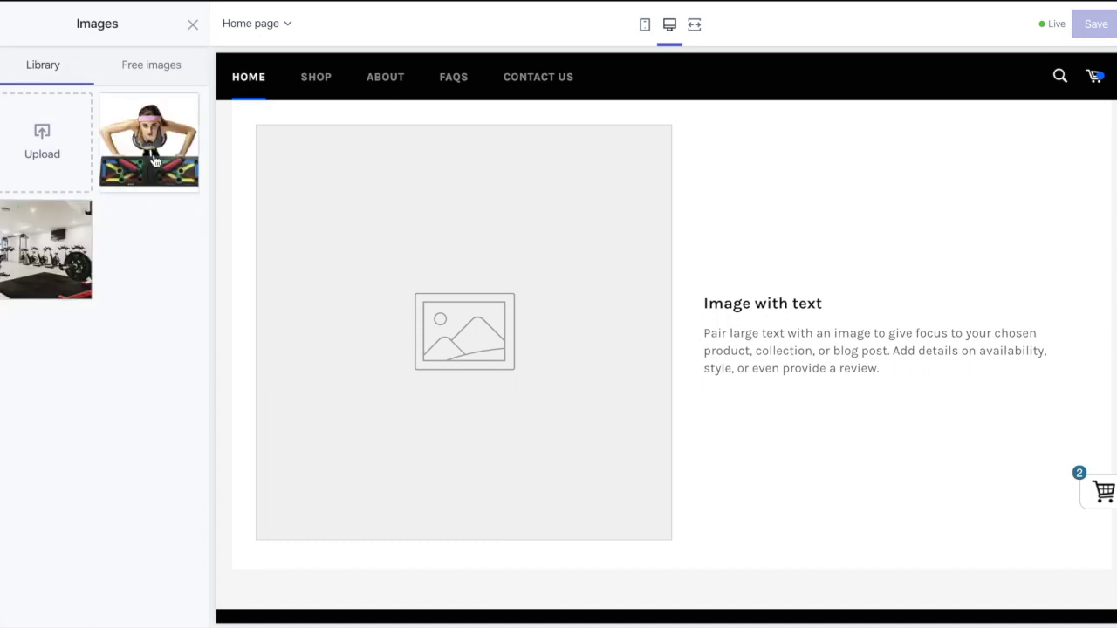
{"action": "left_click", "coordinate": [156, 162]}
{"action": "left_click", "coordinate": [172, 608]}
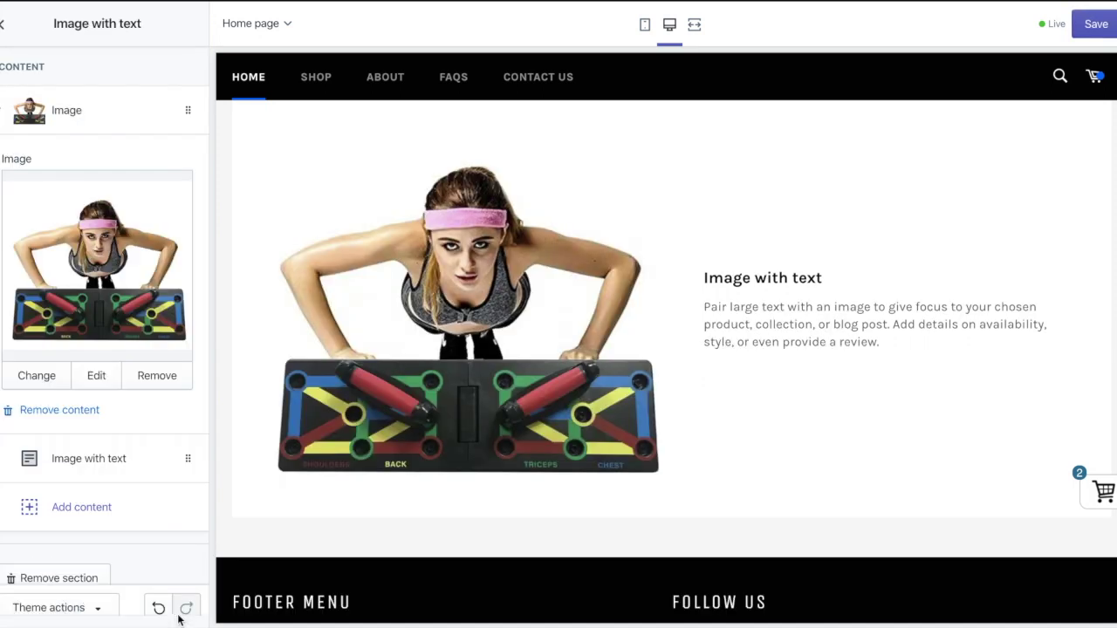
- Change the section heading to 'Elevate Your Workout'
{"action": "scroll", "coordinate": [113, 384], "scroll_direction": "down", "scroll_amount": 1}
{"action": "left_click", "coordinate": [90, 436]}
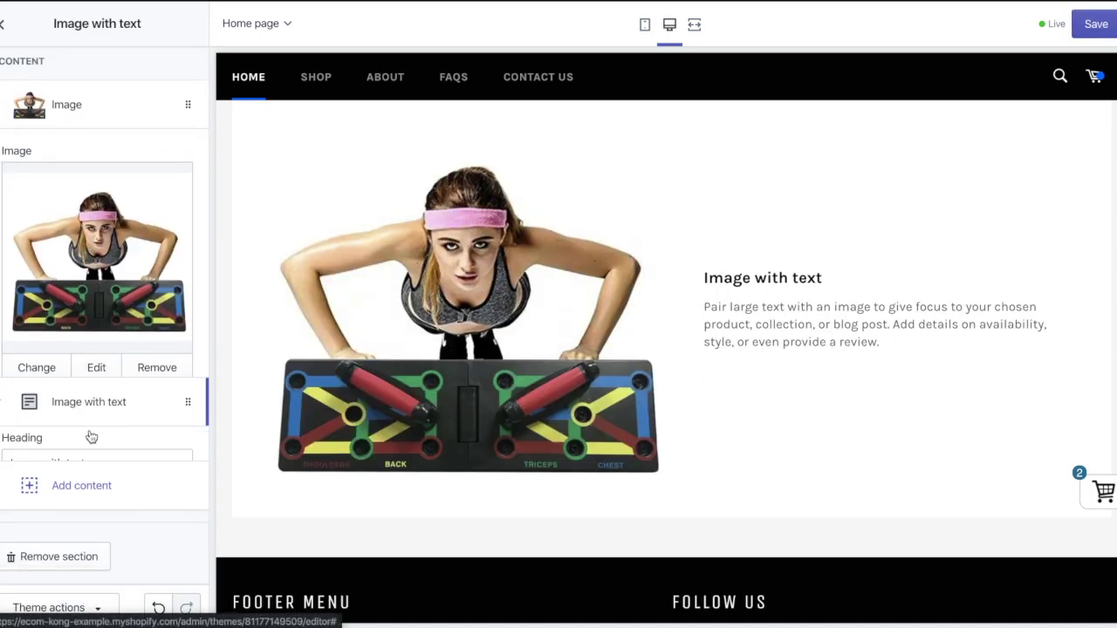
{"action": "triple_click", "coordinate": [130, 240]}
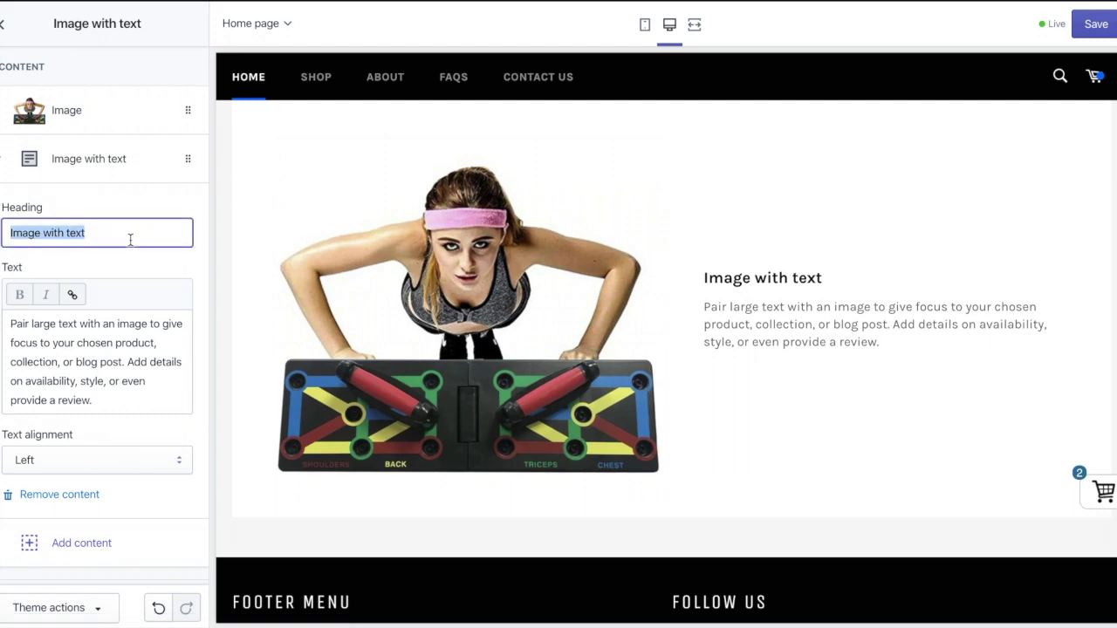
{"action": "type", "text": "9"}
{"action": "key", "text": "BackSpace"}
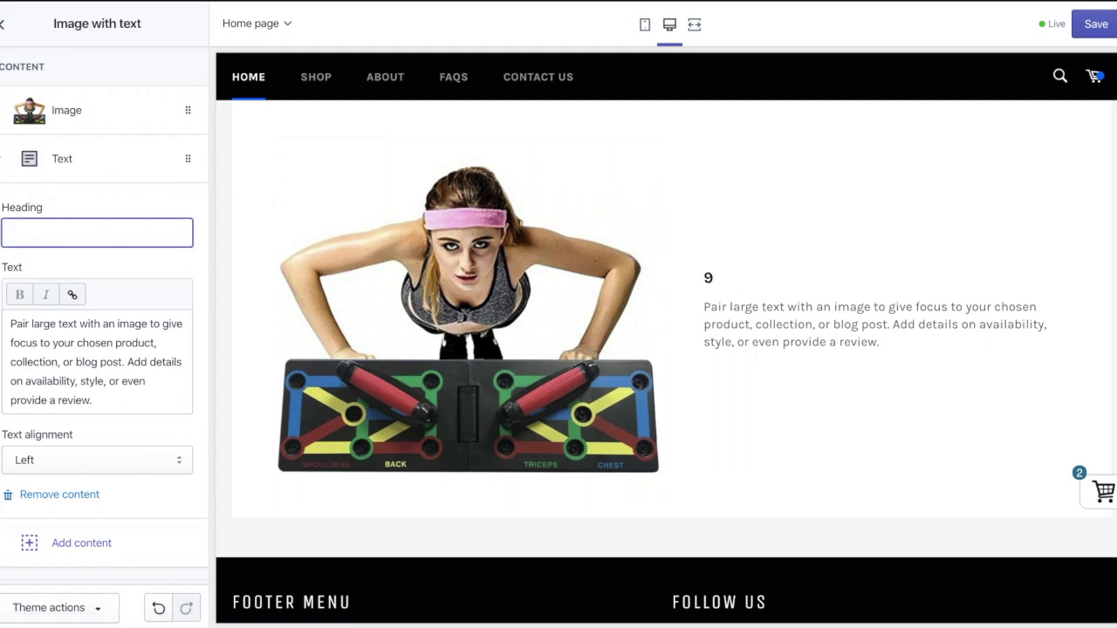
{"action": "type", "text": "Ele"}
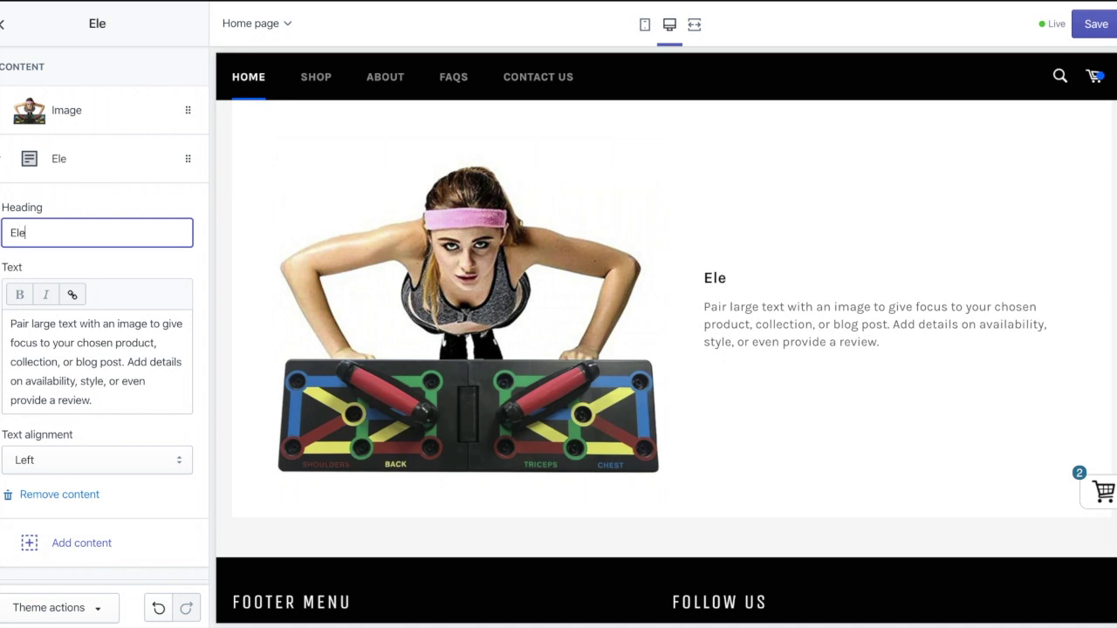
{"action": "type", "text": "vate Your "}
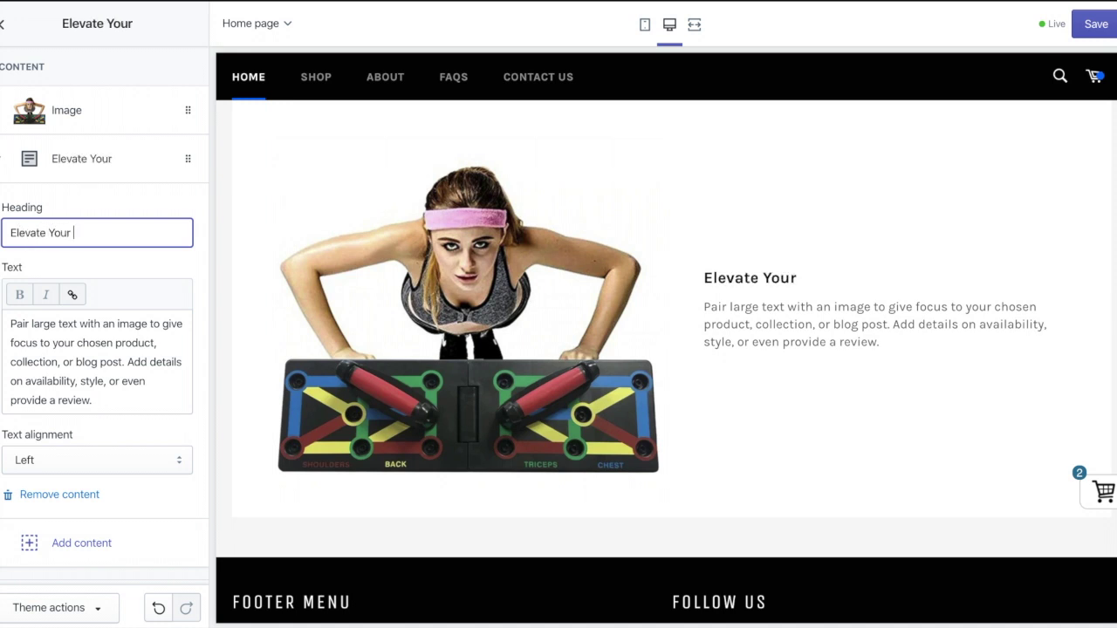
{"action": "type", "text": "Workout"}
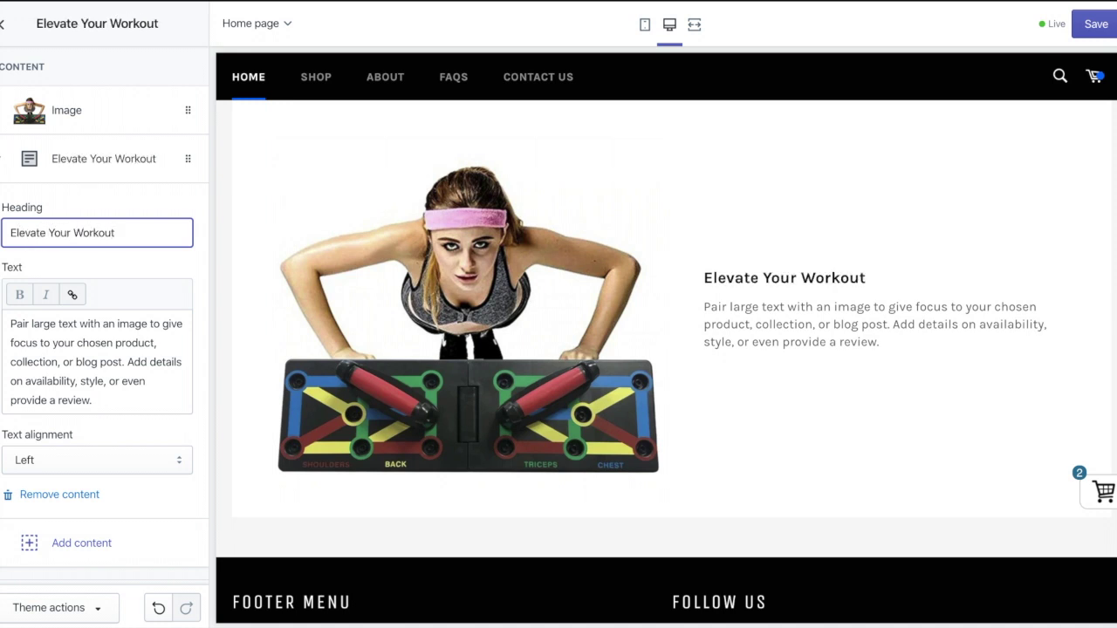
- Link the whole paragraph to the 9-in-1 Pushup Board product, save, and test the link
{"action": "left_click", "coordinate": [68, 363]}
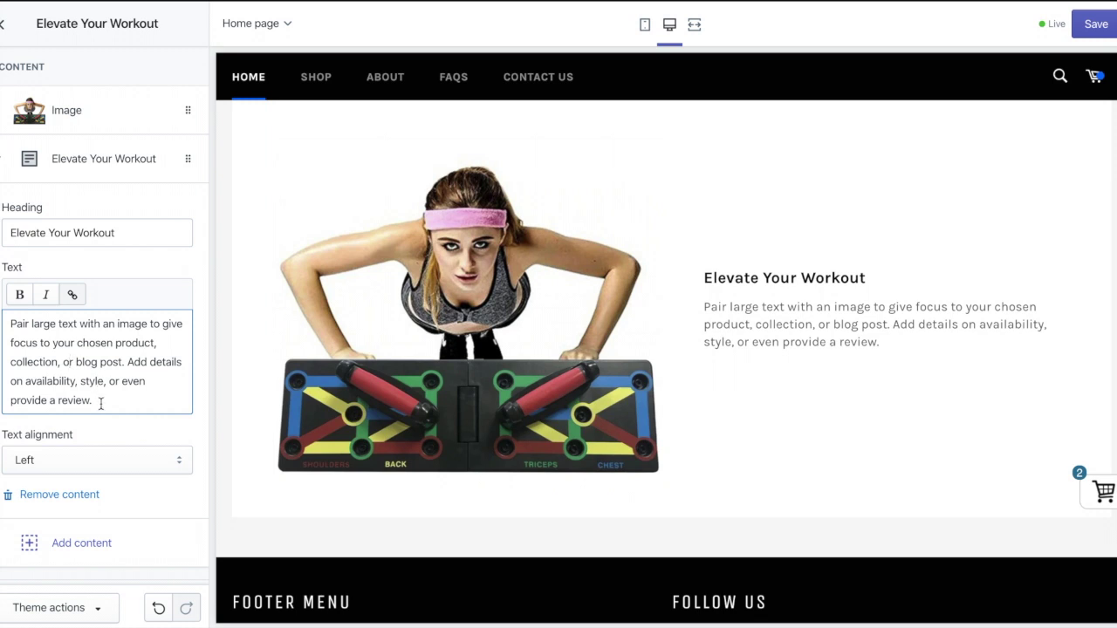
{"action": "left_click_drag", "start_coordinate": [101, 404], "coordinate": [9, 323]}
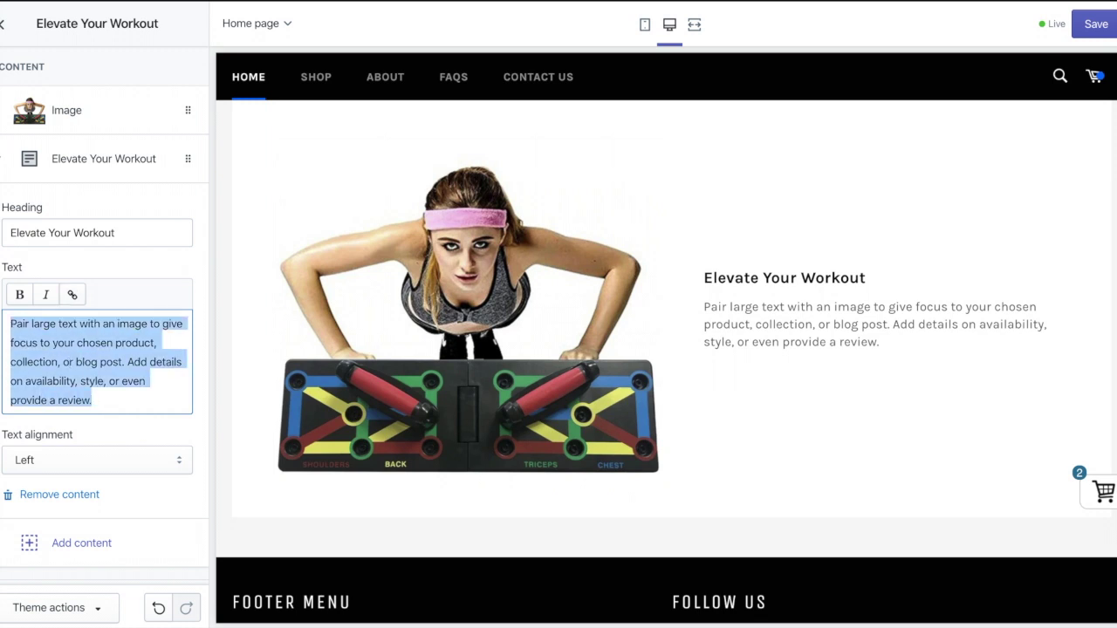
{"action": "left_click", "coordinate": [74, 297]}
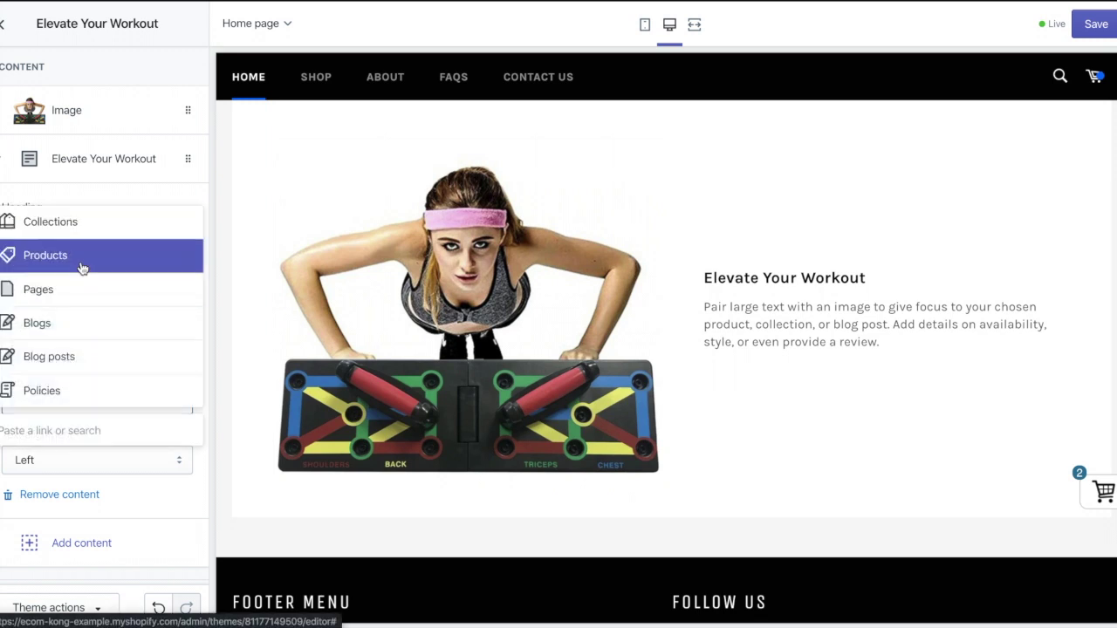
{"action": "left_click", "coordinate": [80, 264]}
{"action": "left_click", "coordinate": [81, 268]}
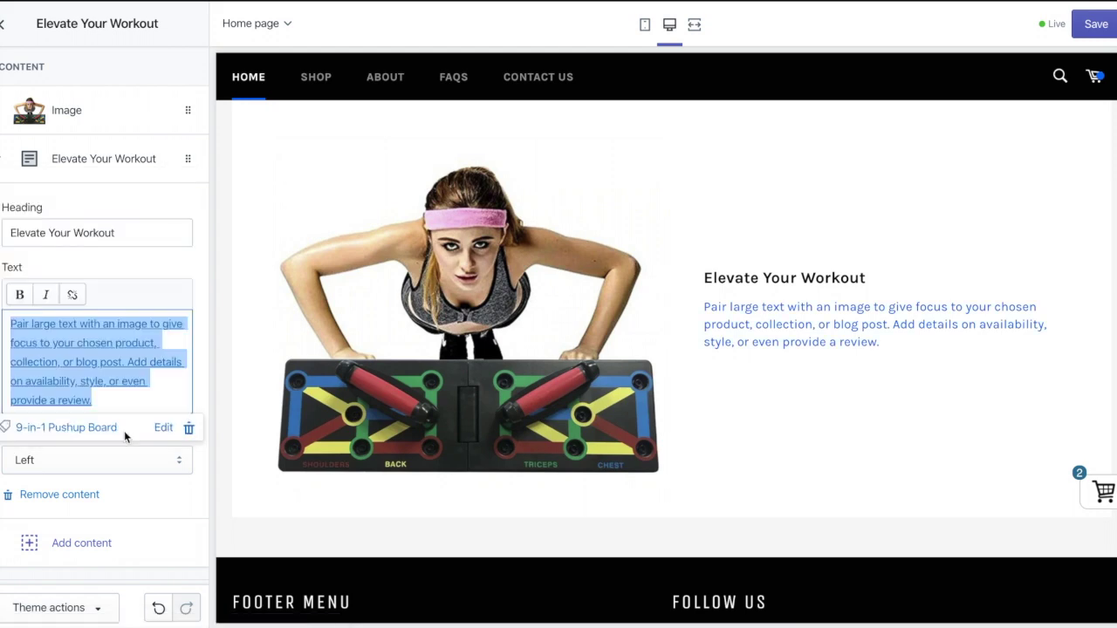
{"action": "left_click", "coordinate": [144, 499]}
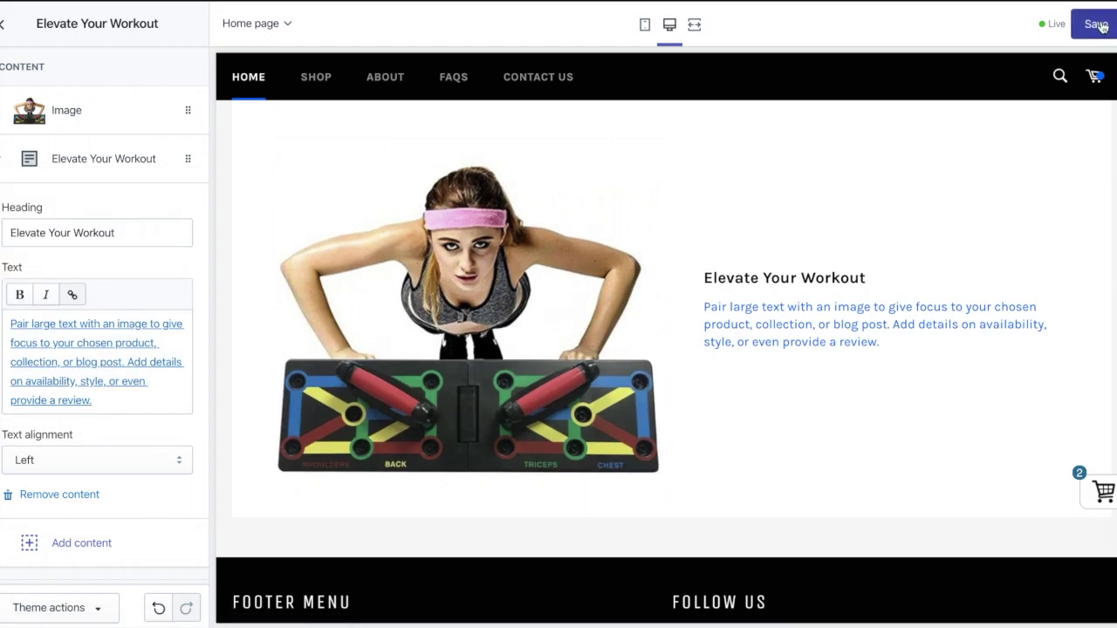
{"action": "left_click", "coordinate": [1097, 24]}
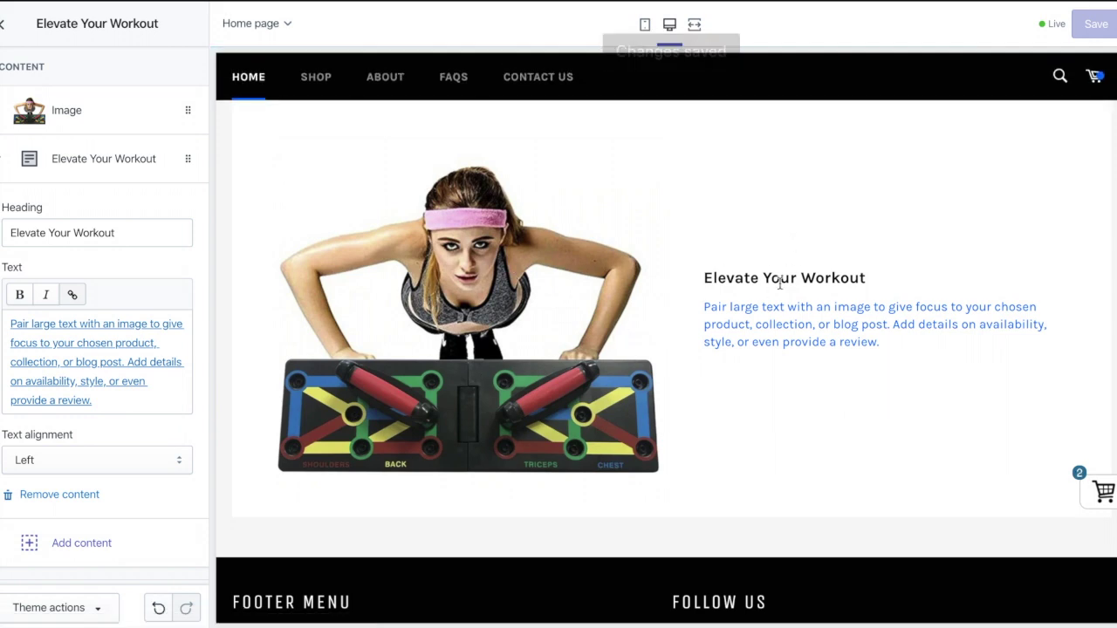
{"action": "left_click", "coordinate": [781, 331]}
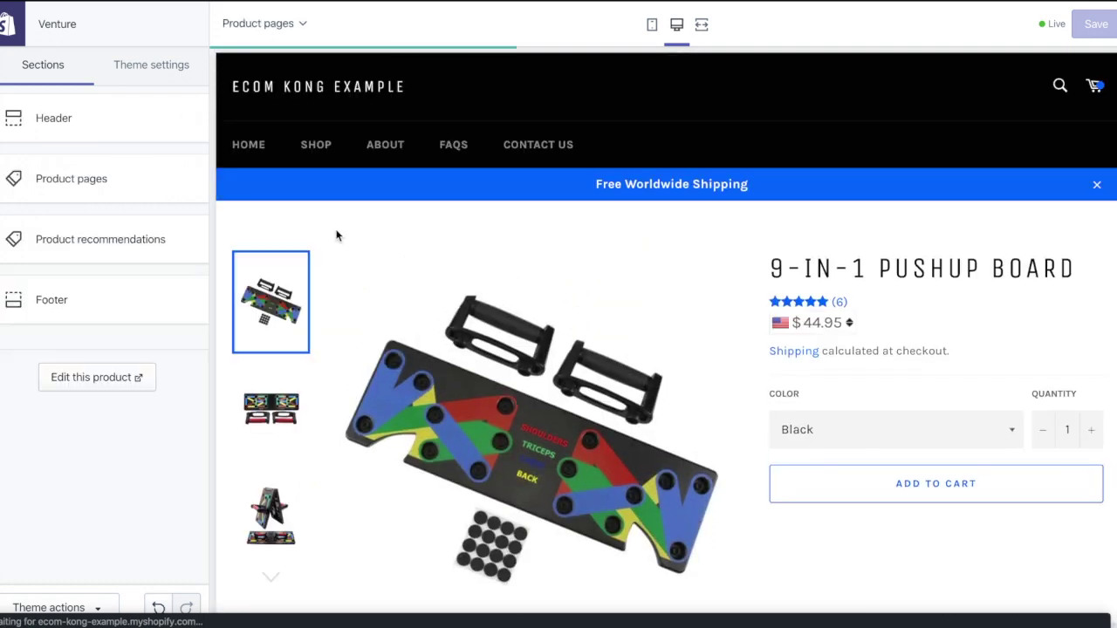
- Return the preview from the 9-in-1 Pushup Board page to the store's home page
{"action": "scroll", "coordinate": [337, 236], "scroll_direction": "up", "scroll_amount": 1}
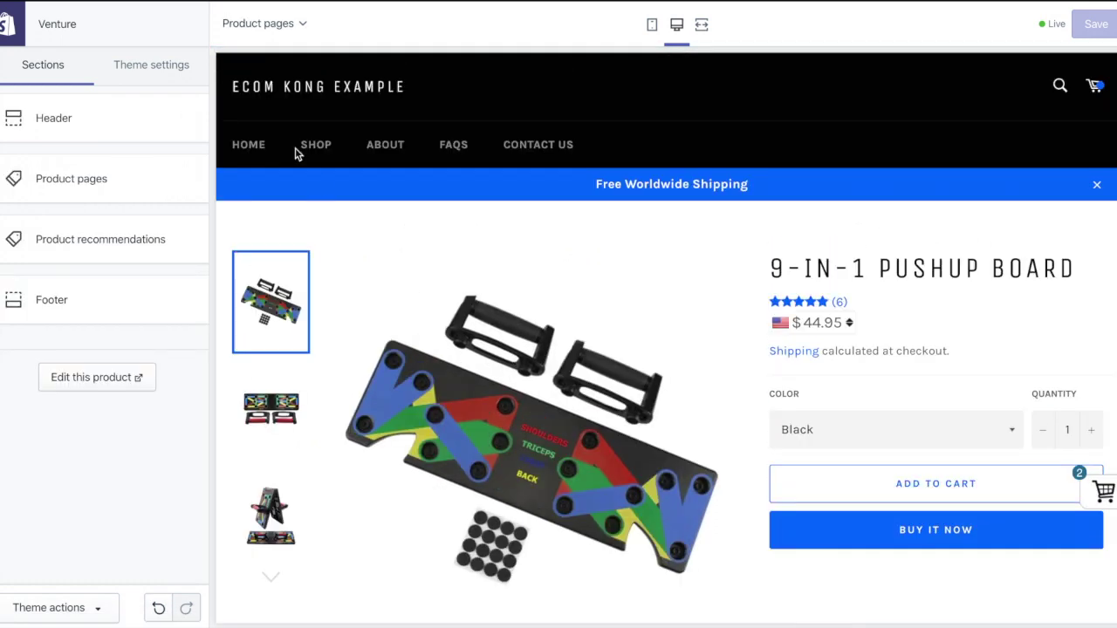
{"action": "left_click", "coordinate": [248, 146]}
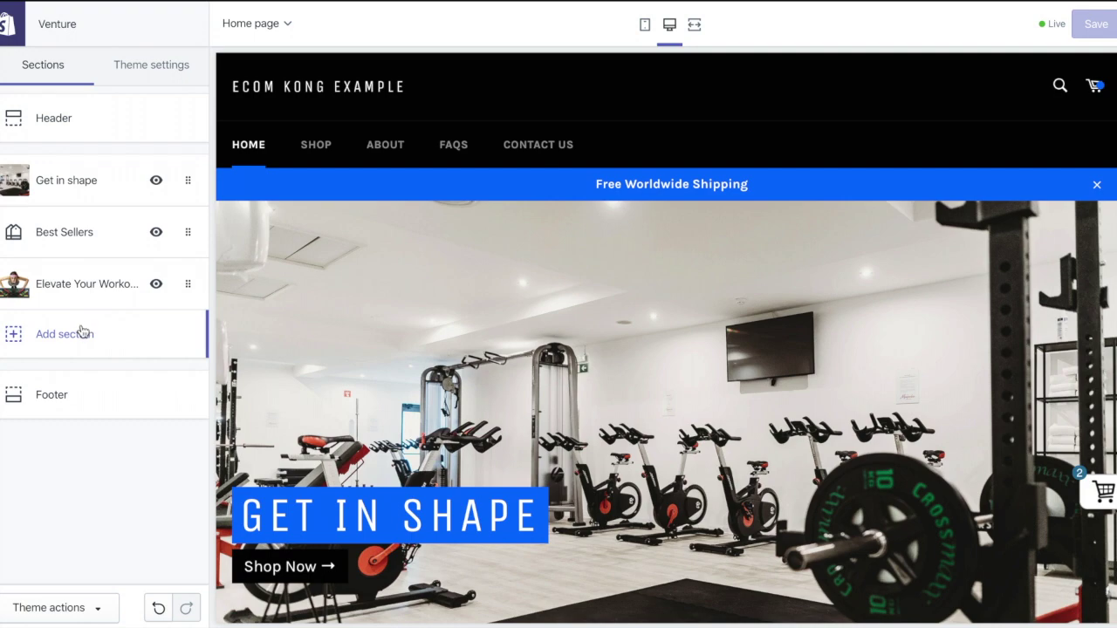
{"action": "scroll", "coordinate": [318, 372], "scroll_direction": "down", "scroll_amount": 10}
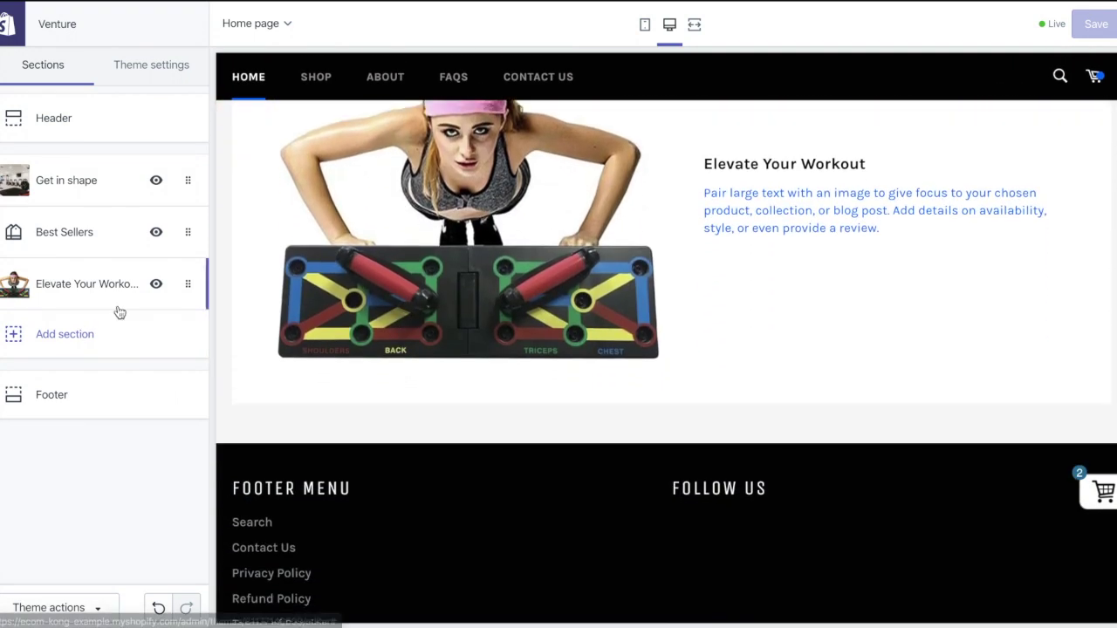
- Add a Testimonials section to the home page
{"action": "left_click", "coordinate": [82, 331]}
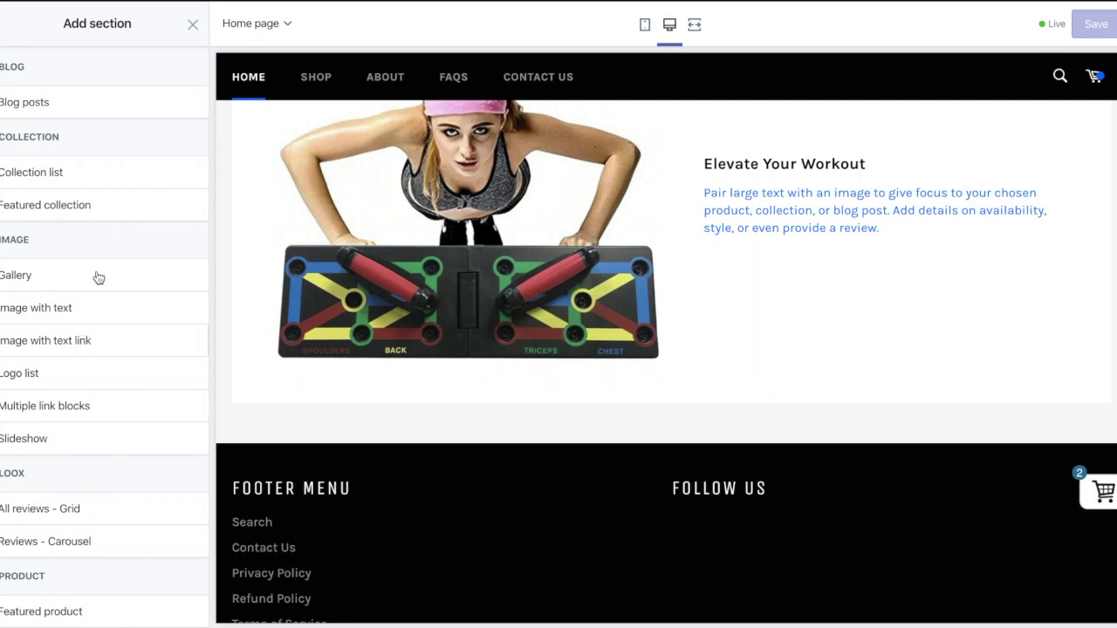
{"action": "scroll", "coordinate": [122, 180], "scroll_direction": "down", "scroll_amount": 5}
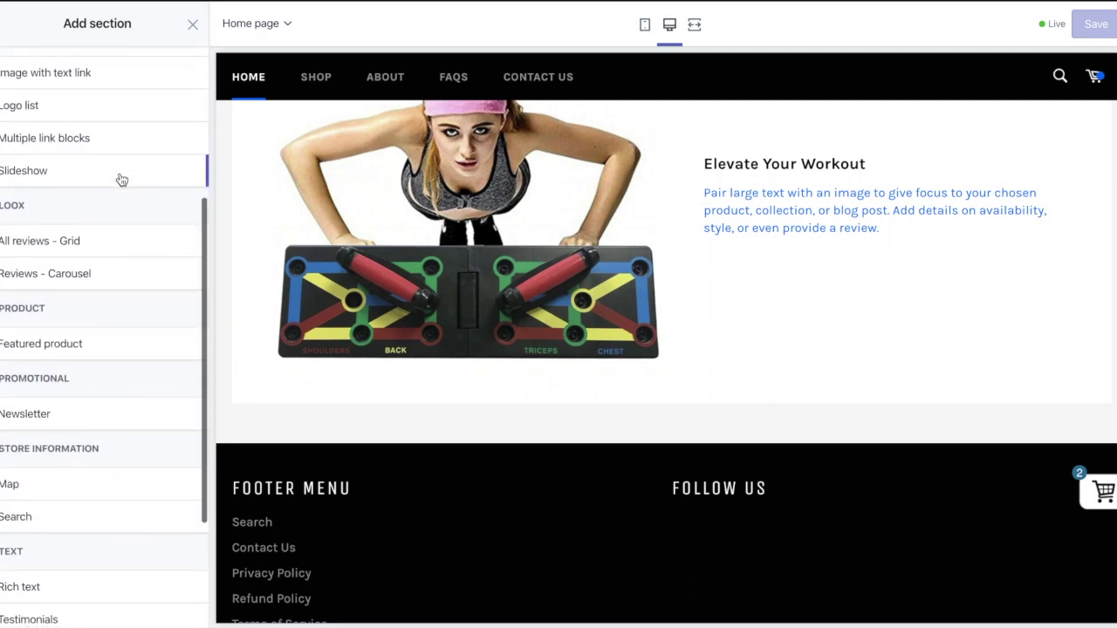
{"action": "scroll", "coordinate": [116, 175], "scroll_direction": "down", "scroll_amount": 3}
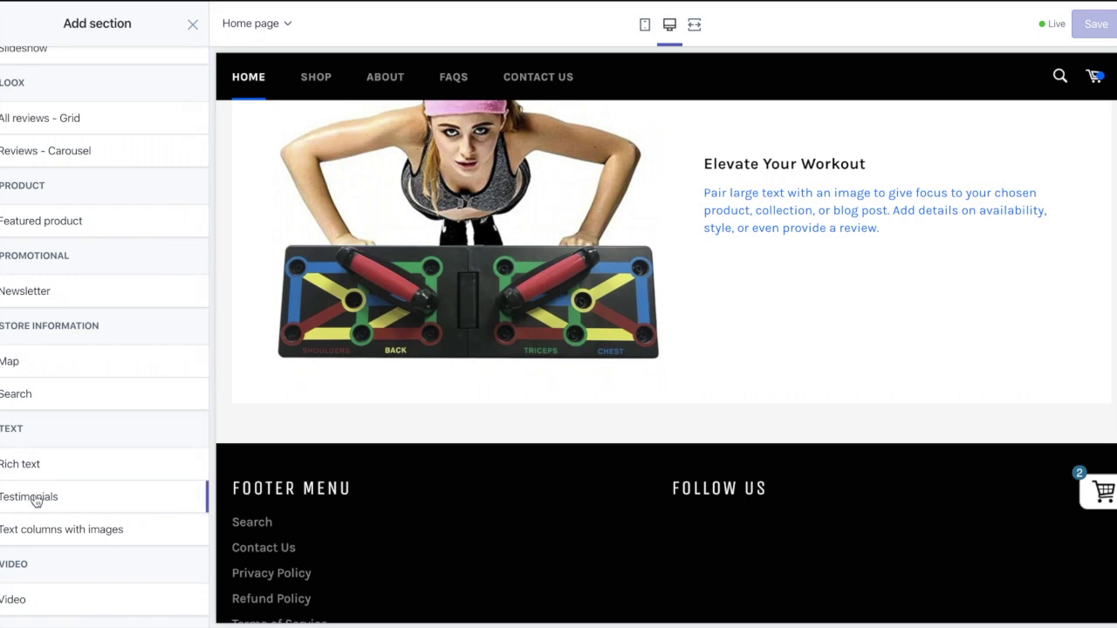
{"action": "mouse_move", "coordinate": [35, 497]}
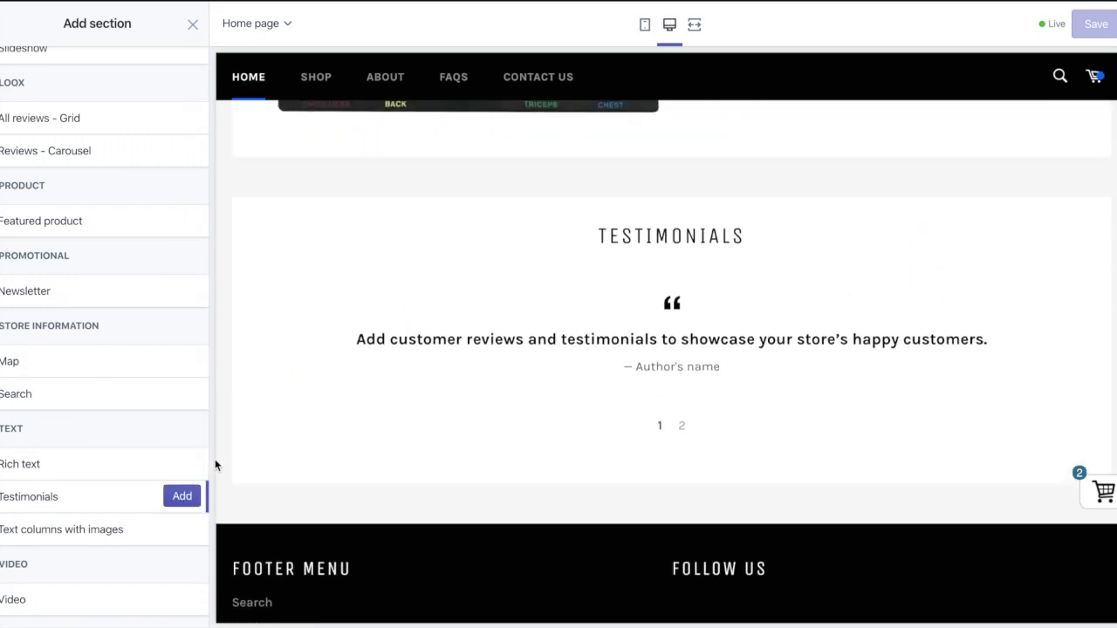
{"action": "left_click", "coordinate": [181, 496]}
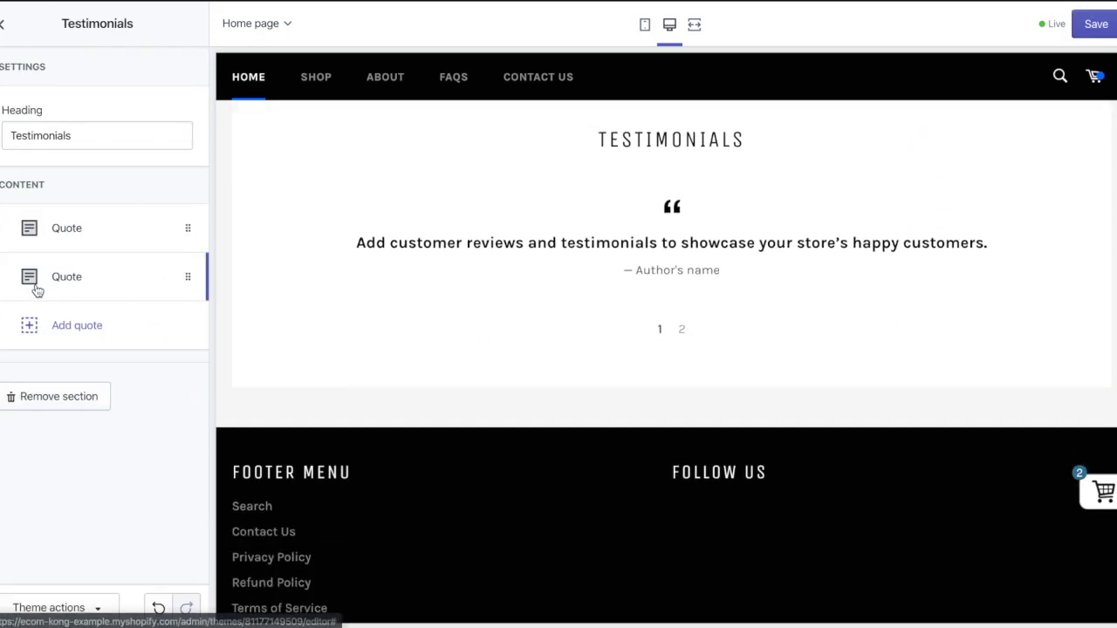
- Expand the first testimonial quote to review its content
{"action": "scroll", "coordinate": [386, 250], "scroll_direction": "up", "scroll_amount": 1}
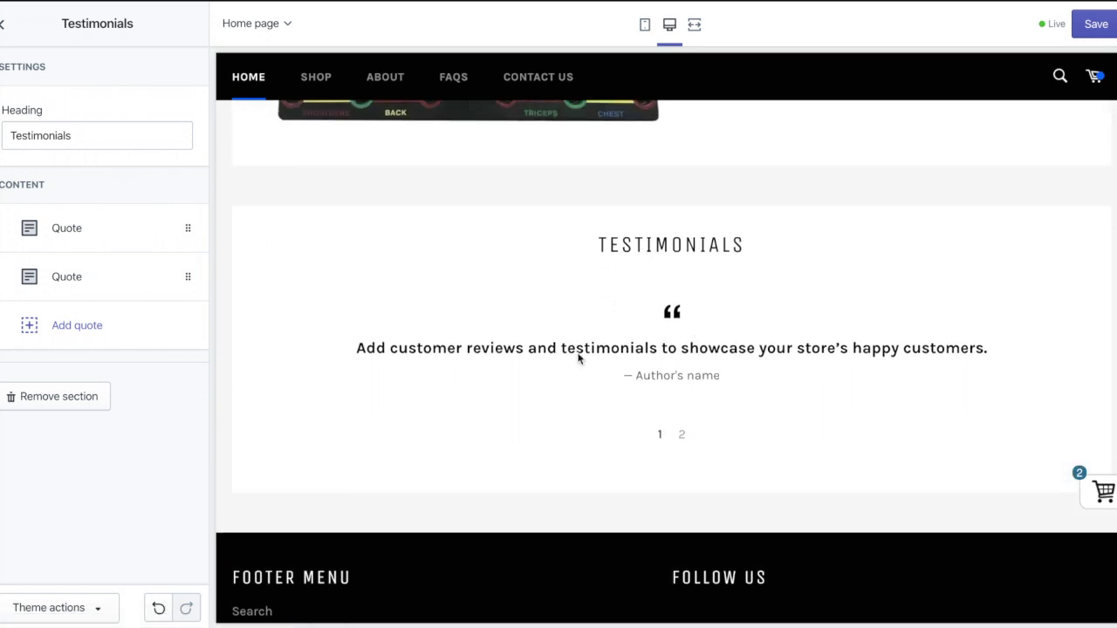
{"action": "left_click", "coordinate": [107, 250]}
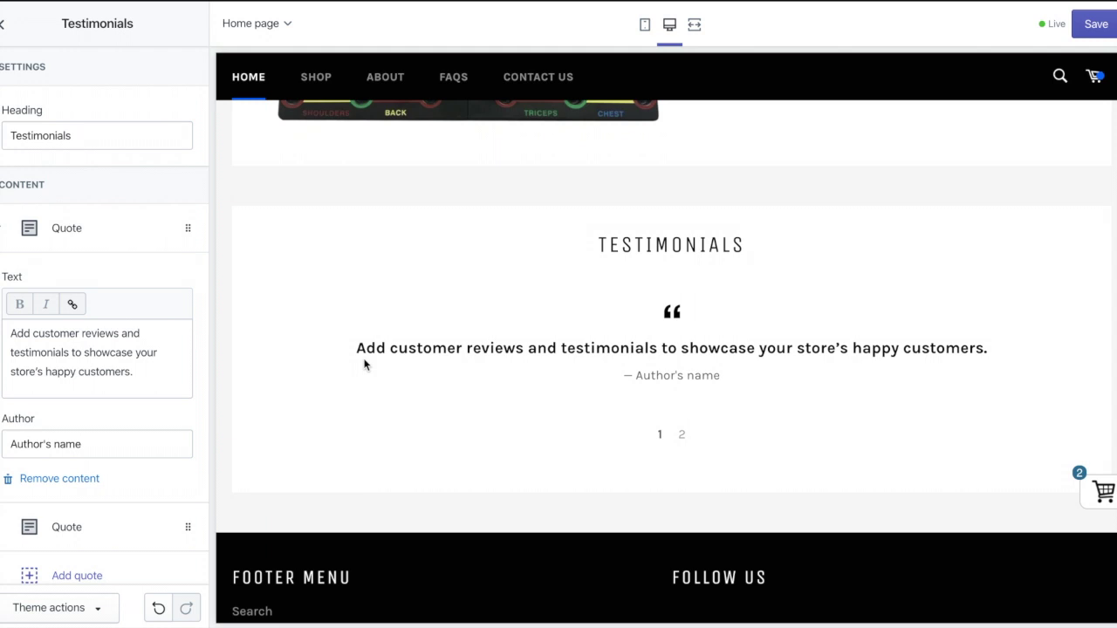
{"action": "scroll", "coordinate": [458, 338], "scroll_direction": "up", "scroll_amount": 6}
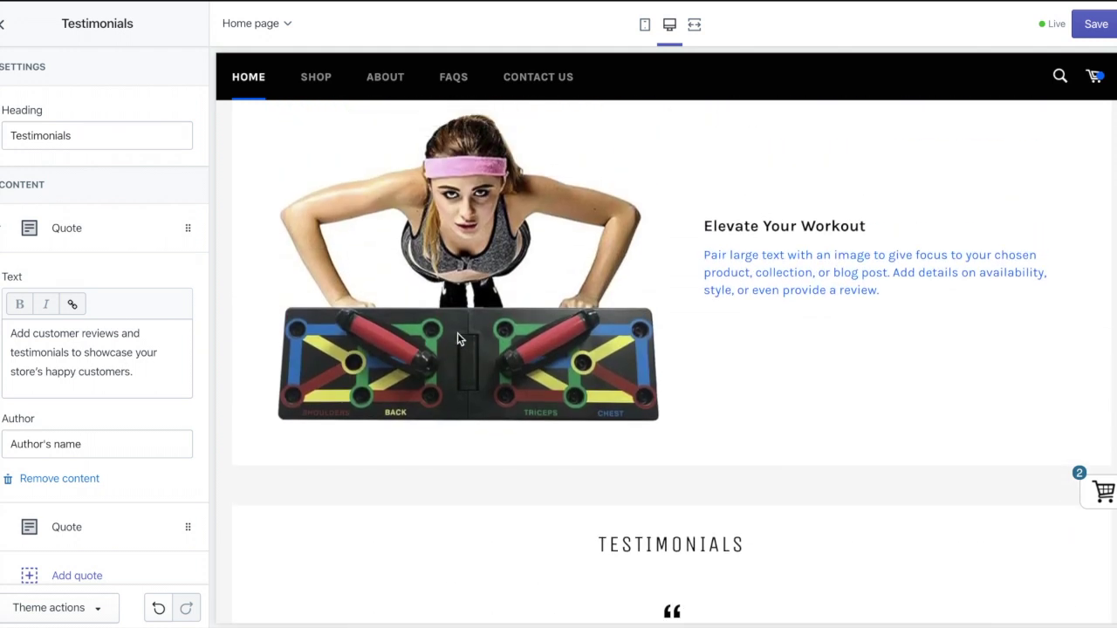
{"action": "scroll", "coordinate": [457, 339], "scroll_direction": "down", "scroll_amount": 2}
{"action": "scroll", "coordinate": [457, 339], "scroll_direction": "down", "scroll_amount": 2}
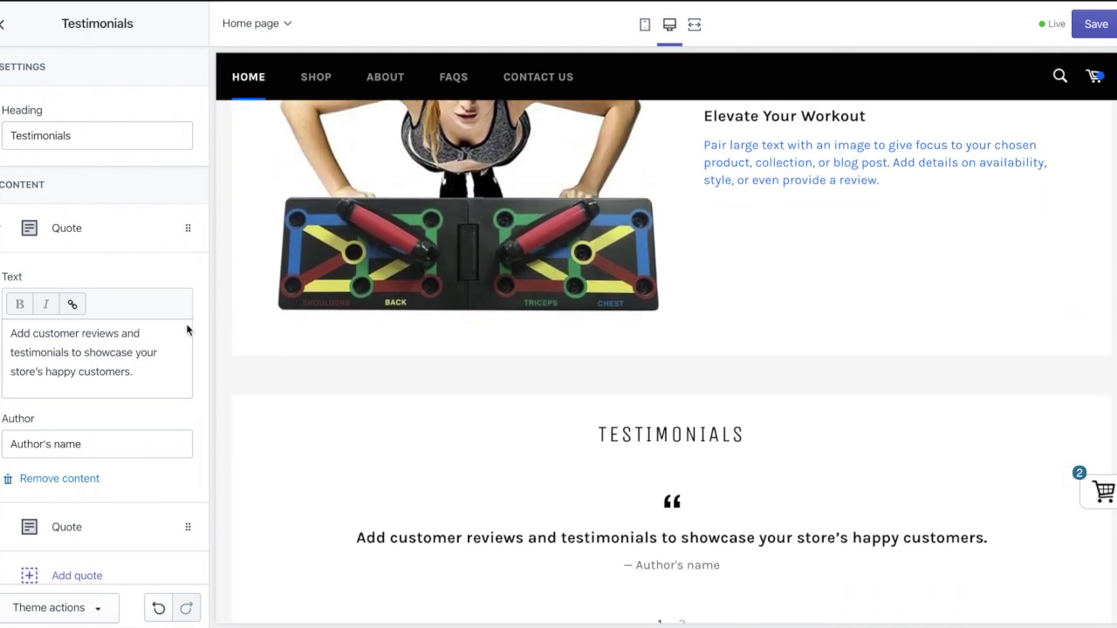
{"action": "scroll", "coordinate": [133, 407], "scroll_direction": "down", "scroll_amount": 2}
- Add a third quote to the testimonials, then go back to the home page sections
{"action": "left_click", "coordinate": [70, 486]}
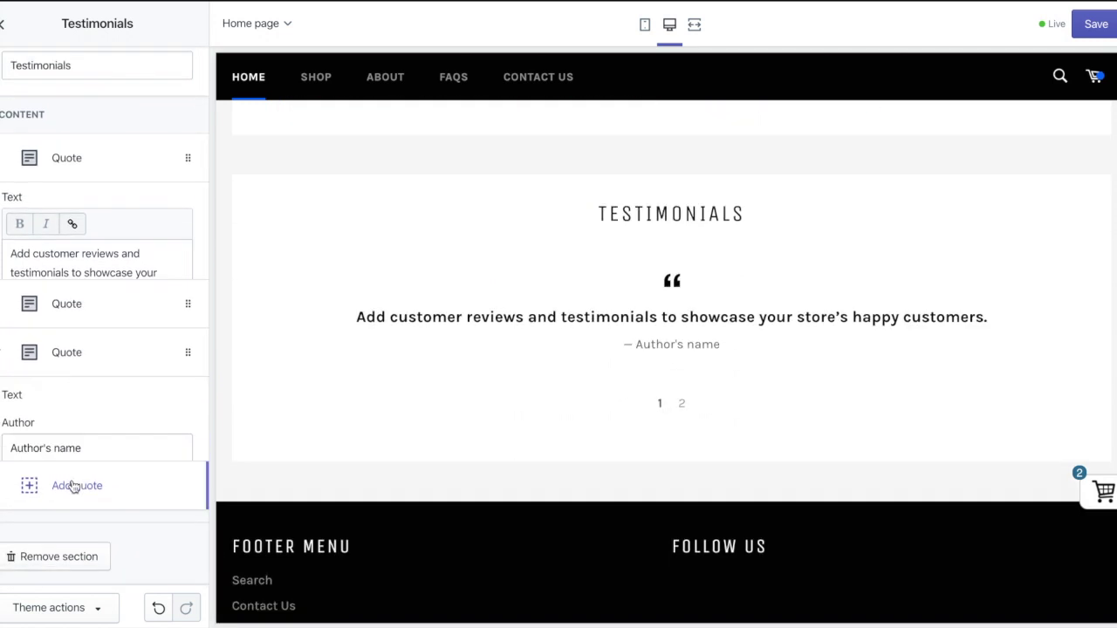
{"action": "scroll", "coordinate": [82, 206], "scroll_direction": "up", "scroll_amount": 2}
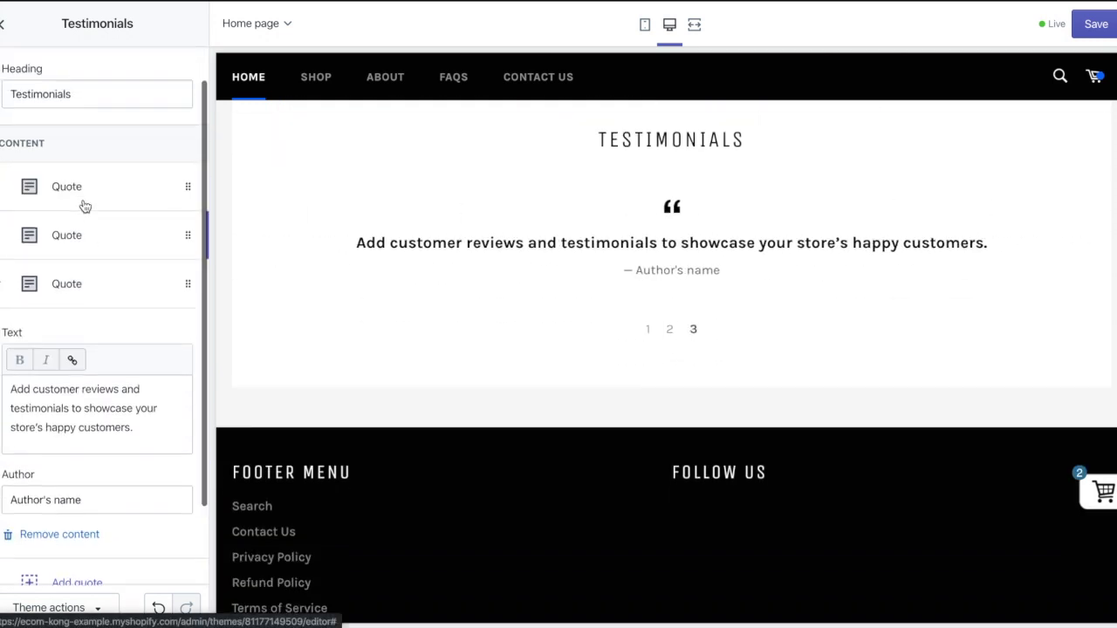
{"action": "left_click", "coordinate": [5, 310]}
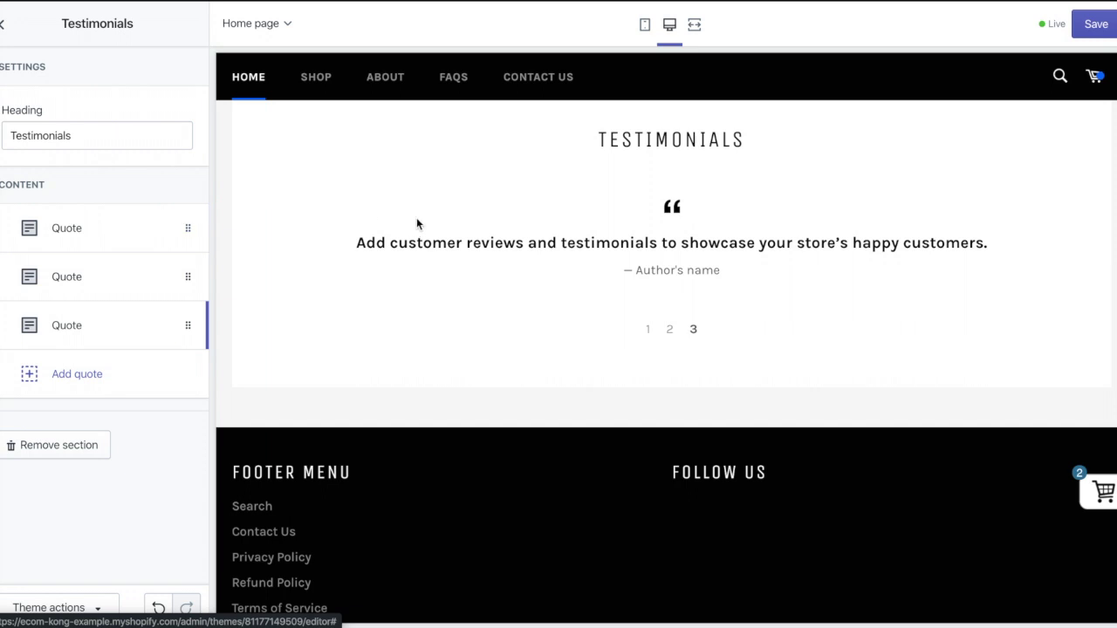
{"action": "scroll", "coordinate": [416, 218], "scroll_direction": "up", "scroll_amount": 4}
{"action": "scroll", "coordinate": [418, 224], "scroll_direction": "up", "scroll_amount": 4}
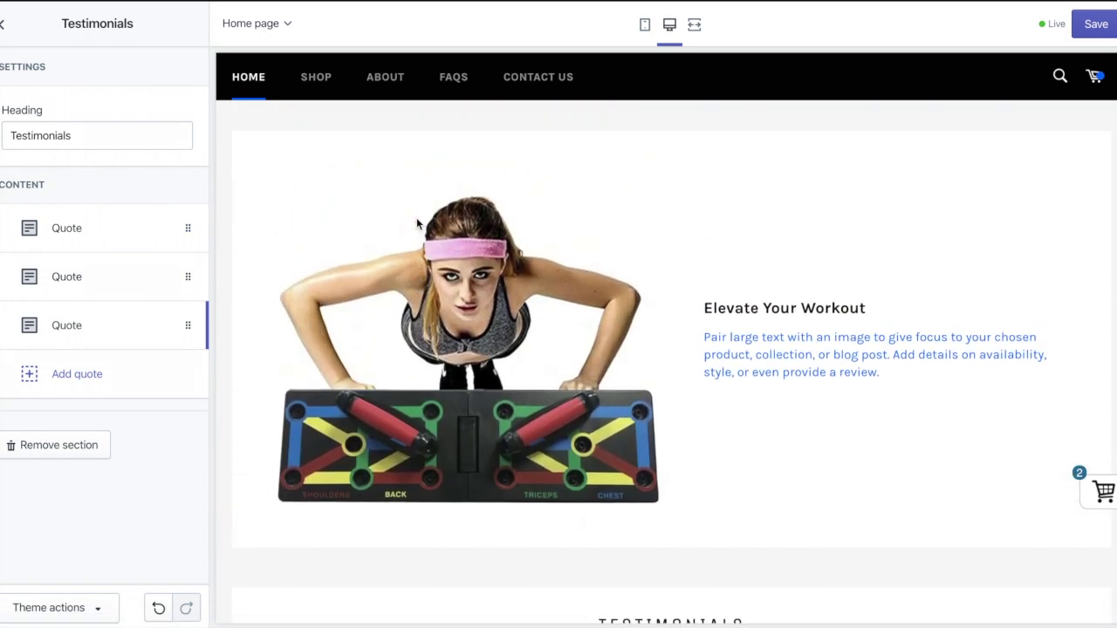
{"action": "scroll", "coordinate": [417, 224], "scroll_direction": "down", "scroll_amount": 4}
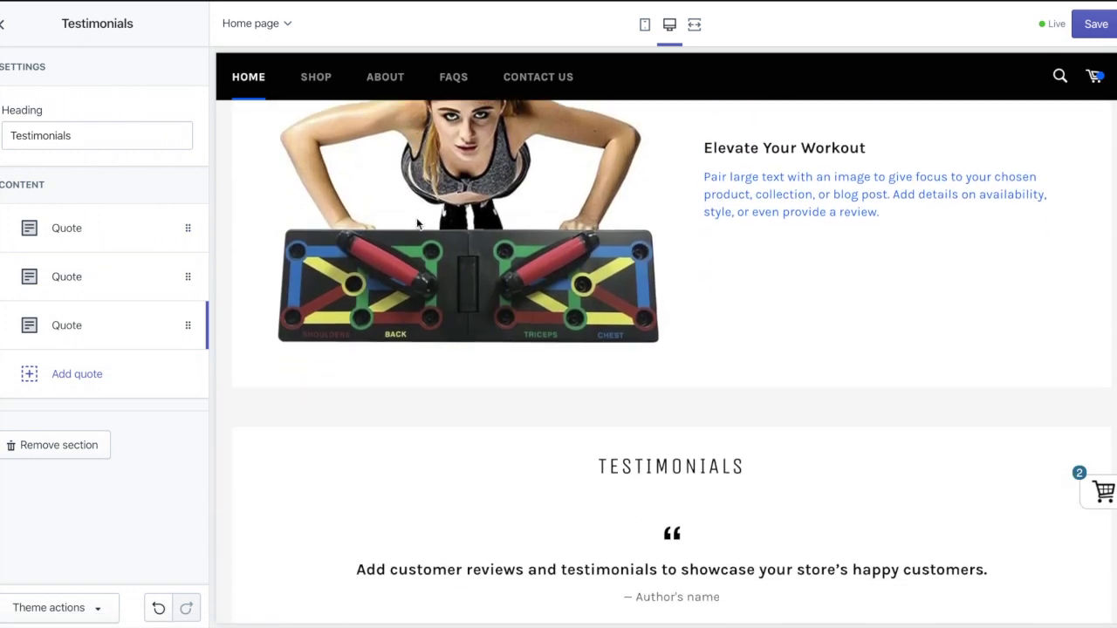
{"action": "scroll", "coordinate": [416, 223], "scroll_direction": "down", "scroll_amount": 2}
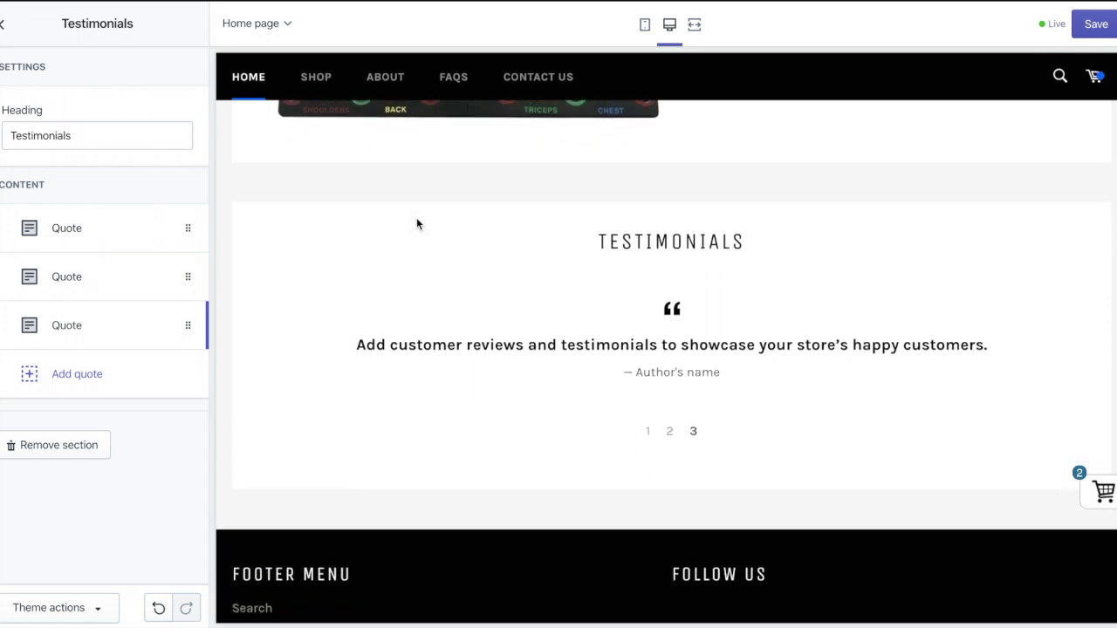
{"action": "left_click", "coordinate": [1, 26]}
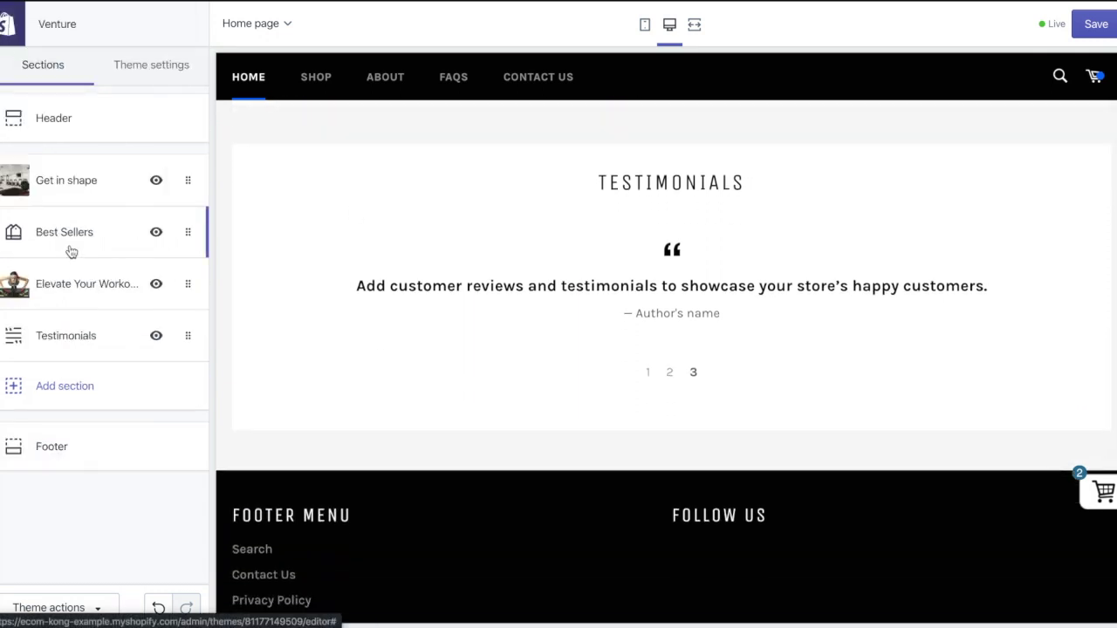
- Save the home page and add a Featured product section
{"action": "left_click", "coordinate": [1095, 33]}
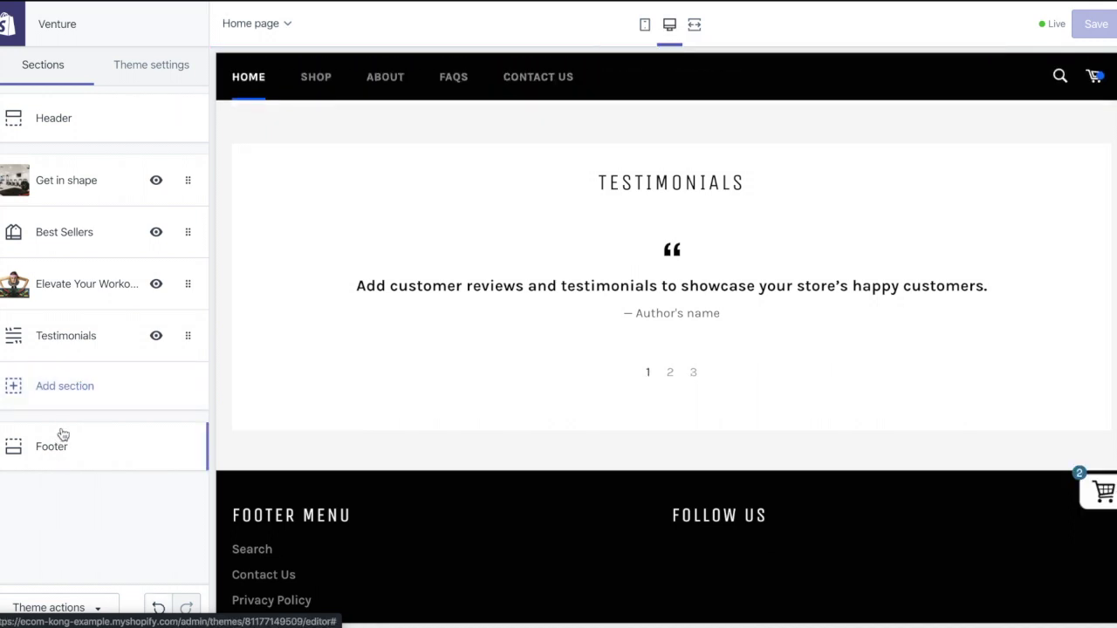
{"action": "left_click", "coordinate": [81, 397]}
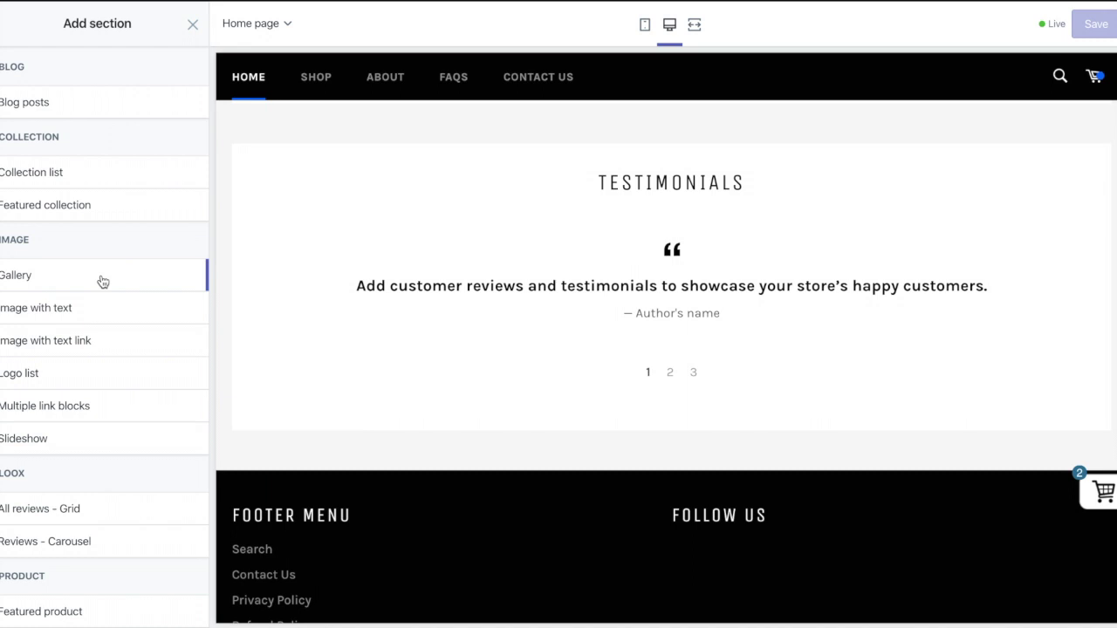
{"action": "scroll", "coordinate": [103, 281], "scroll_direction": "down", "scroll_amount": 5}
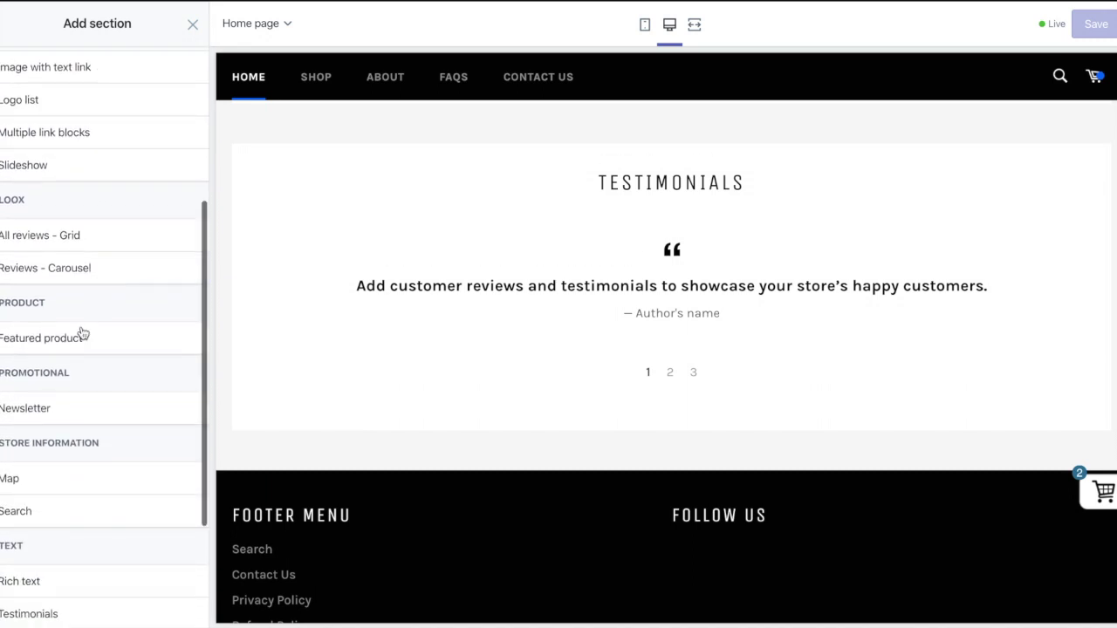
{"action": "mouse_move", "coordinate": [74, 342]}
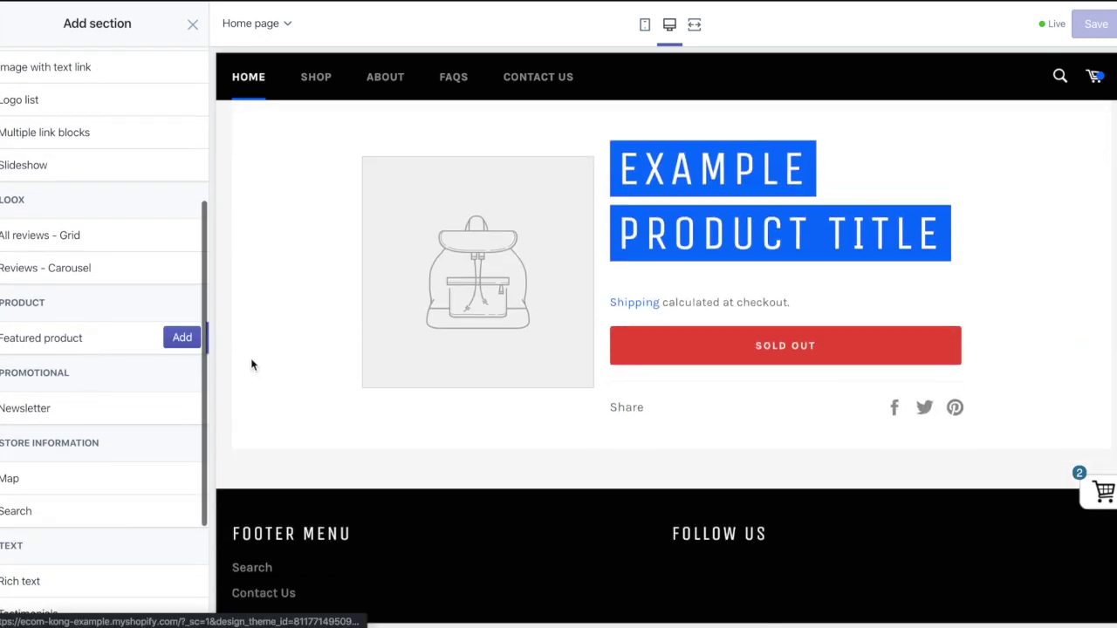
{"action": "left_click", "coordinate": [182, 337]}
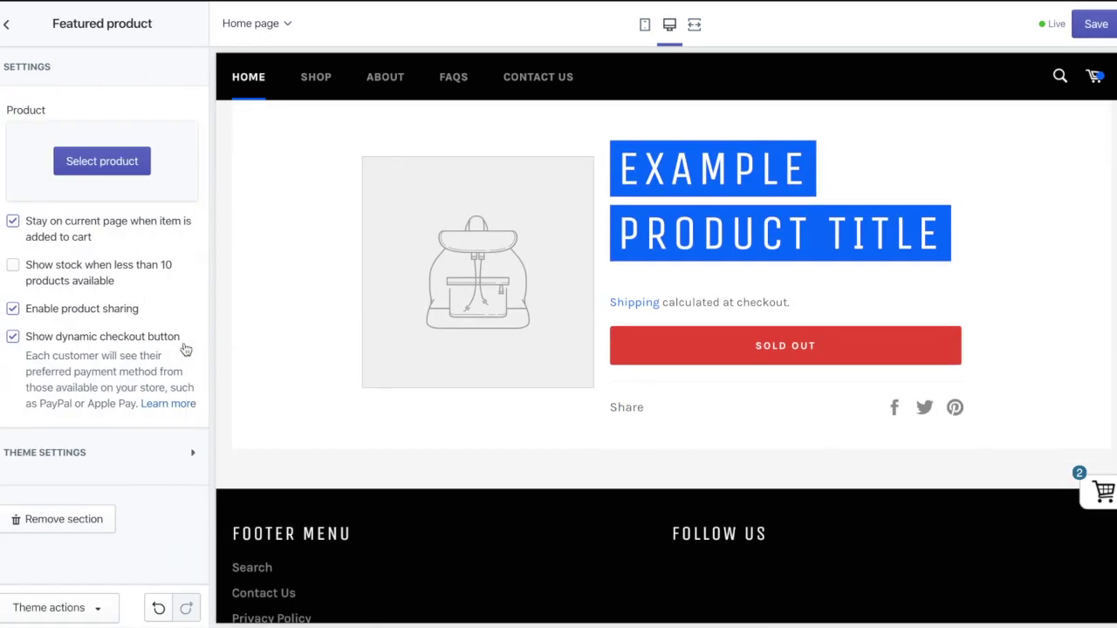
- Feature the 9-in-1 Pushup Board in the new section and save the theme
{"action": "left_click", "coordinate": [111, 164]}
{"action": "left_click", "coordinate": [88, 182]}
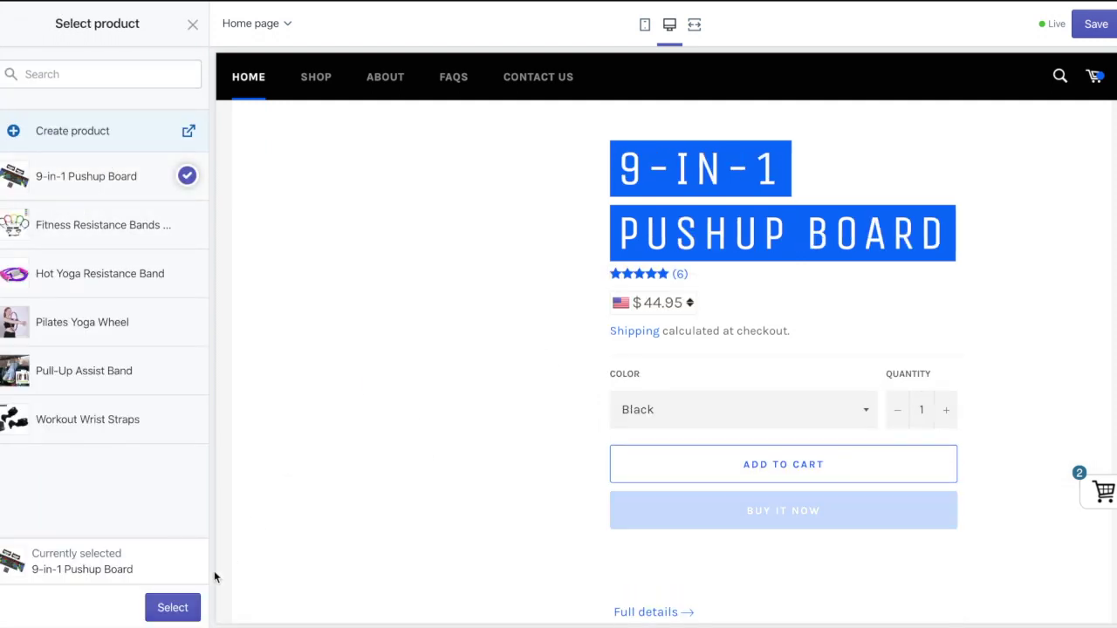
{"action": "left_click", "coordinate": [172, 607]}
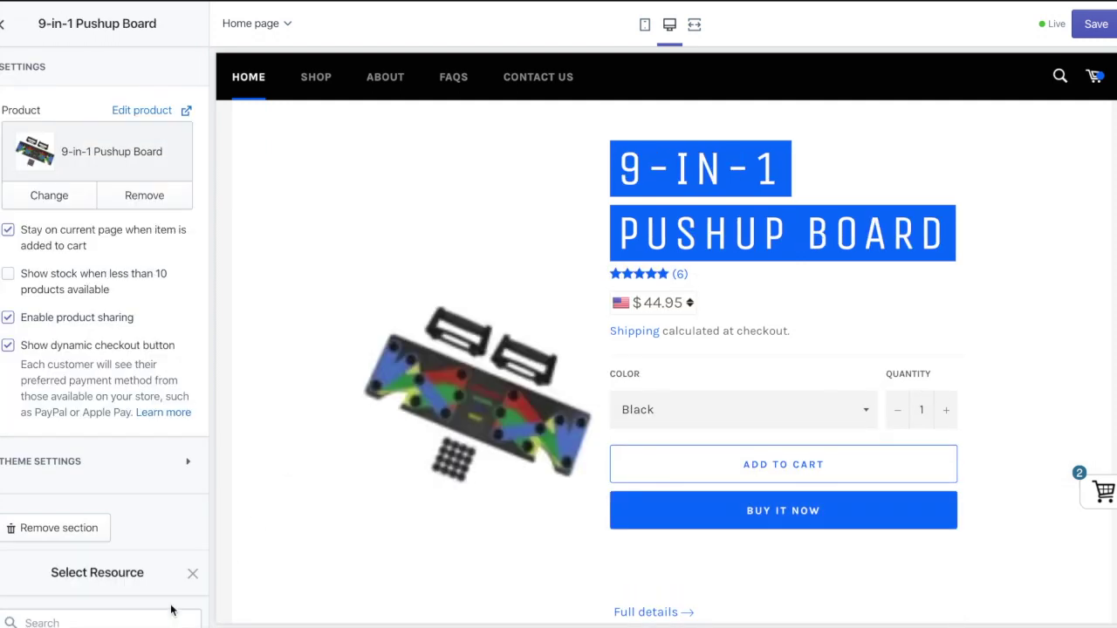
{"action": "left_click", "coordinate": [1111, 27]}
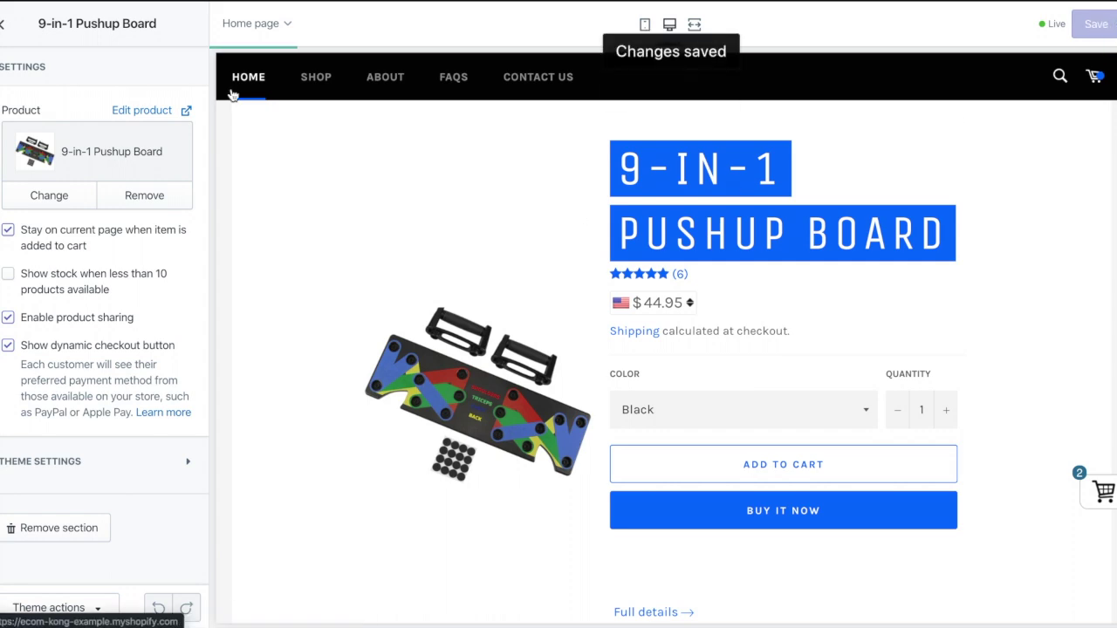
{"action": "left_click", "coordinate": [3, 24]}
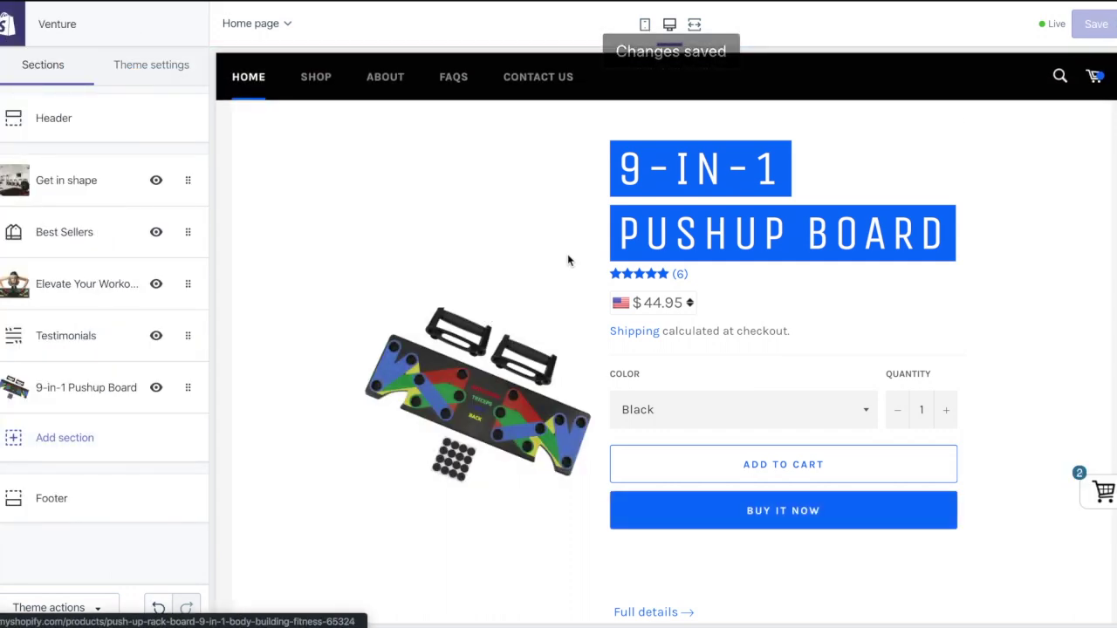
{"action": "scroll", "coordinate": [568, 254], "scroll_direction": "up", "scroll_amount": 10}
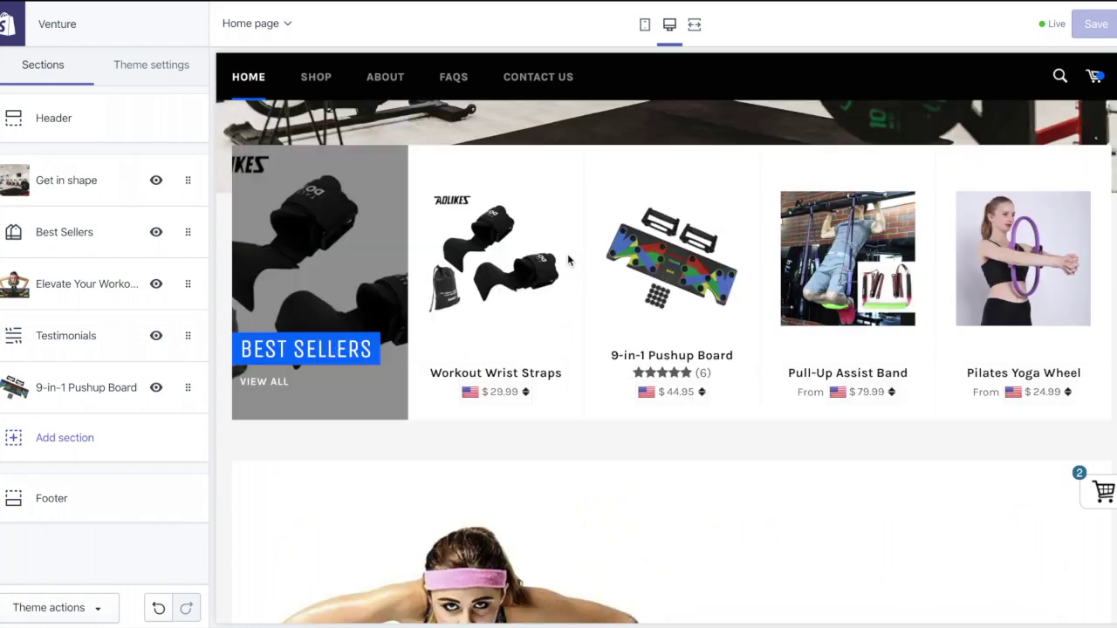
{"action": "scroll", "coordinate": [567, 254], "scroll_direction": "up", "scroll_amount": 5}
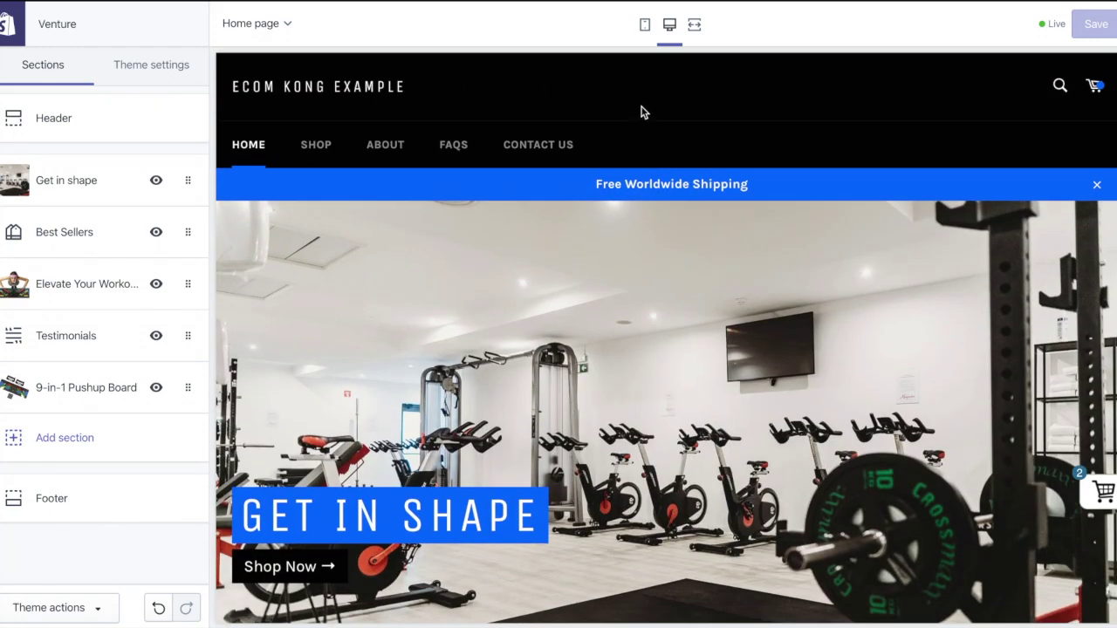
{"action": "left_click", "coordinate": [645, 25]}
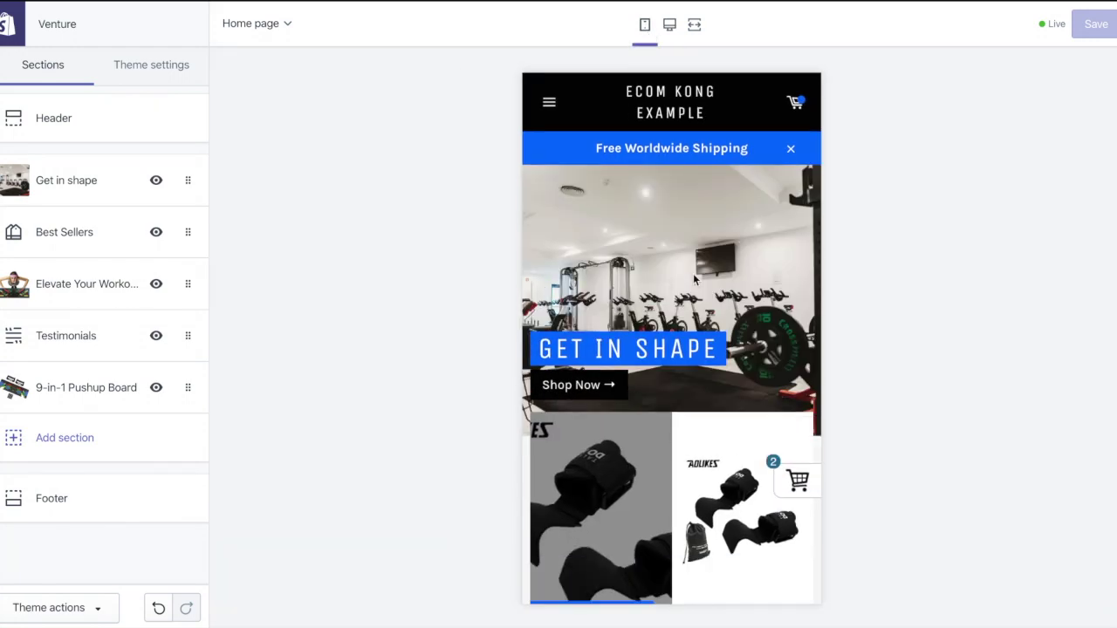
{"action": "scroll", "coordinate": [696, 279], "scroll_direction": "down", "scroll_amount": 3}
{"action": "scroll", "coordinate": [597, 144], "scroll_direction": "up", "scroll_amount": 3}
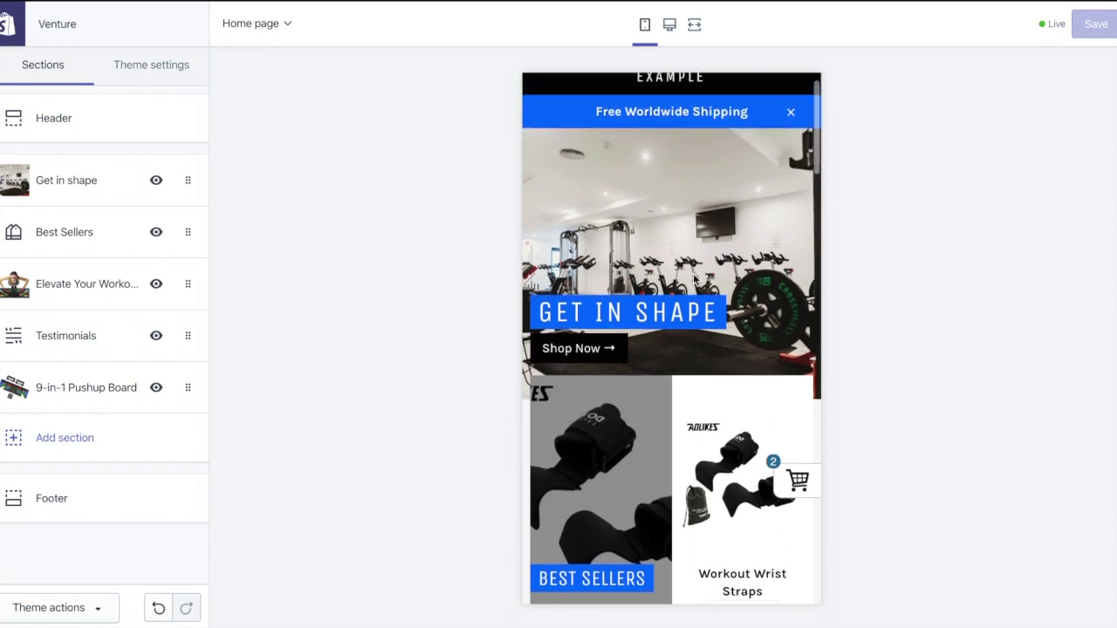
{"action": "left_click", "coordinate": [549, 103]}
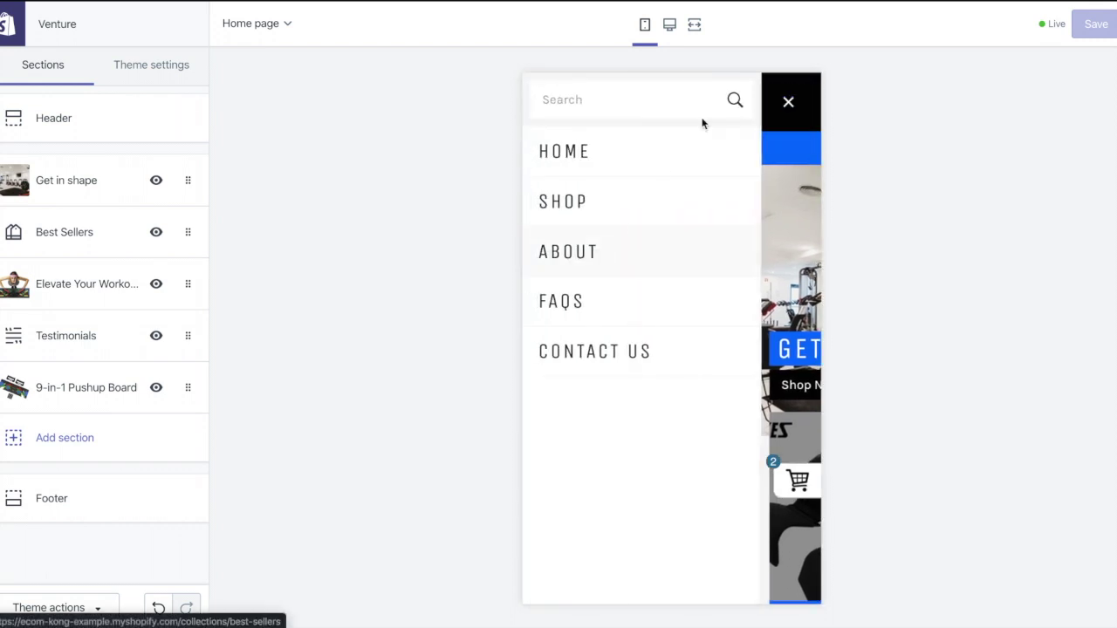
{"action": "left_click", "coordinate": [788, 102]}
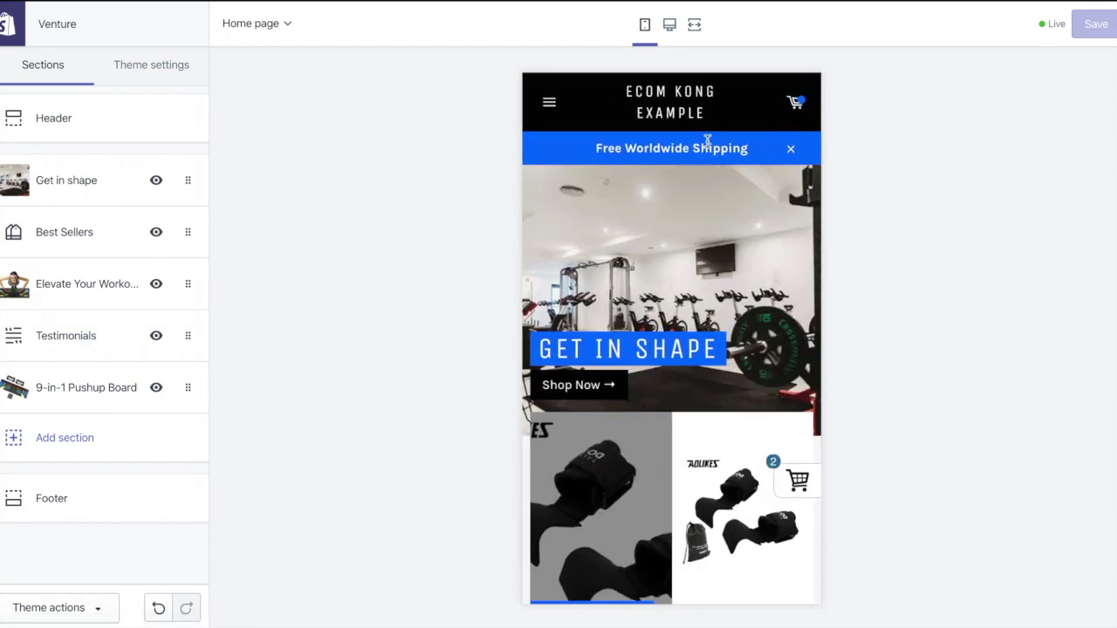
{"action": "scroll", "coordinate": [696, 320], "scroll_direction": "down", "scroll_amount": 1}
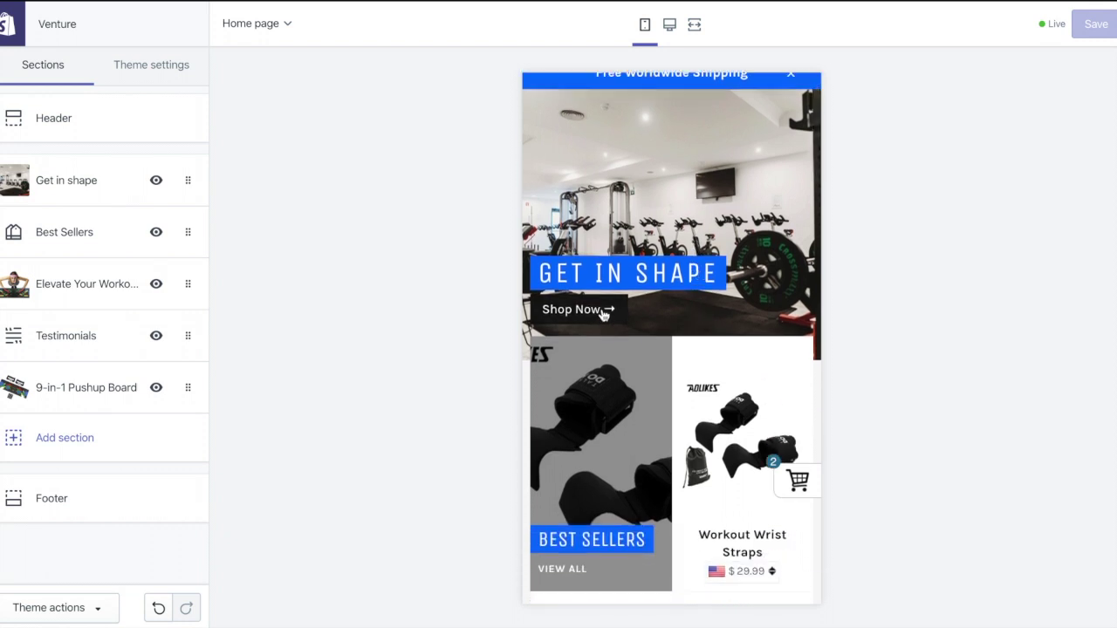
{"action": "scroll", "coordinate": [671, 230], "scroll_direction": "down", "scroll_amount": 3}
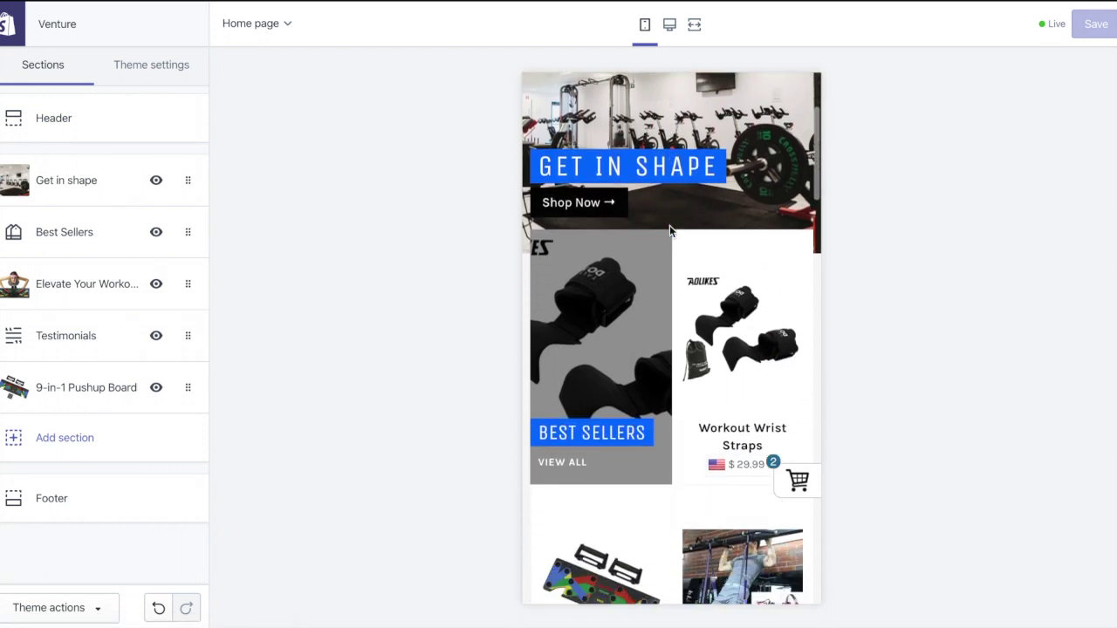
{"action": "scroll", "coordinate": [671, 233], "scroll_direction": "down", "scroll_amount": 5}
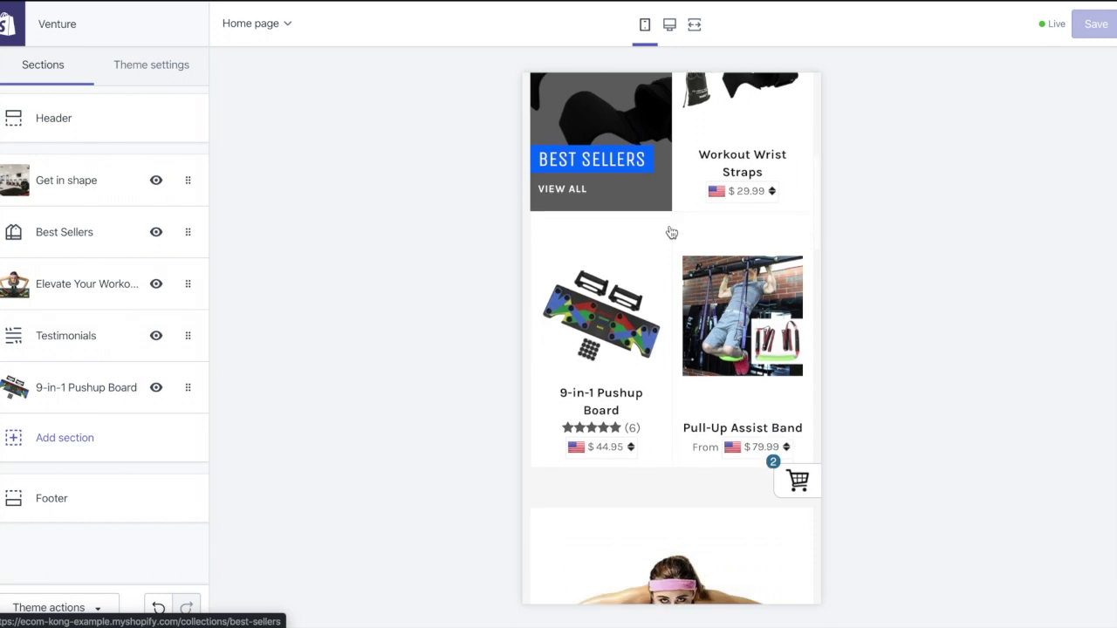
{"action": "scroll", "coordinate": [671, 232], "scroll_direction": "down", "scroll_amount": 7}
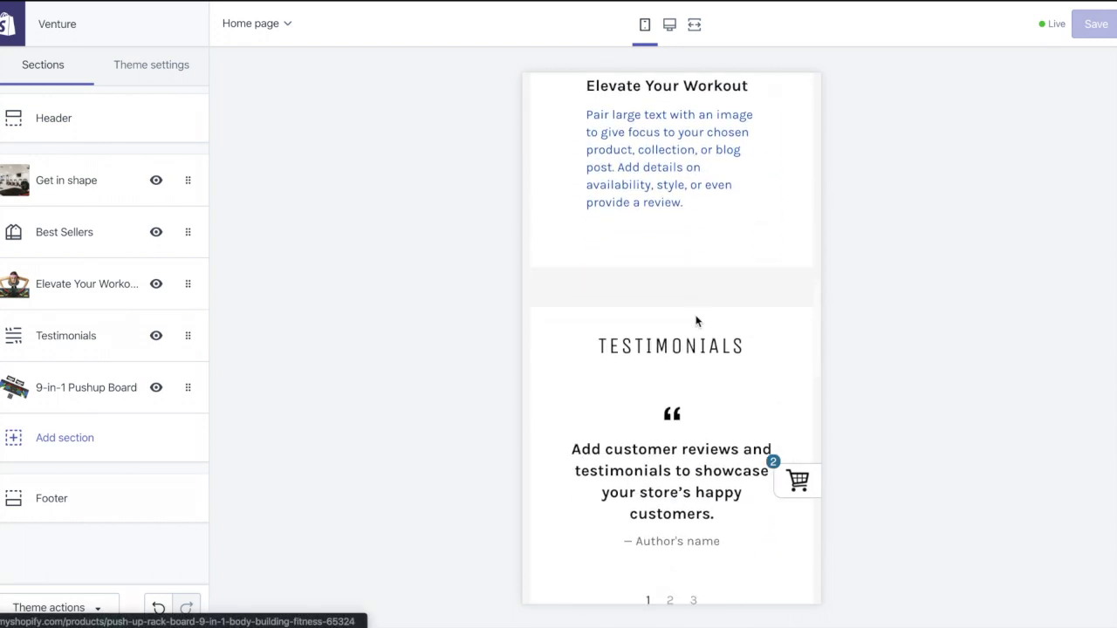
{"action": "scroll", "coordinate": [664, 374], "scroll_direction": "down", "scroll_amount": 7}
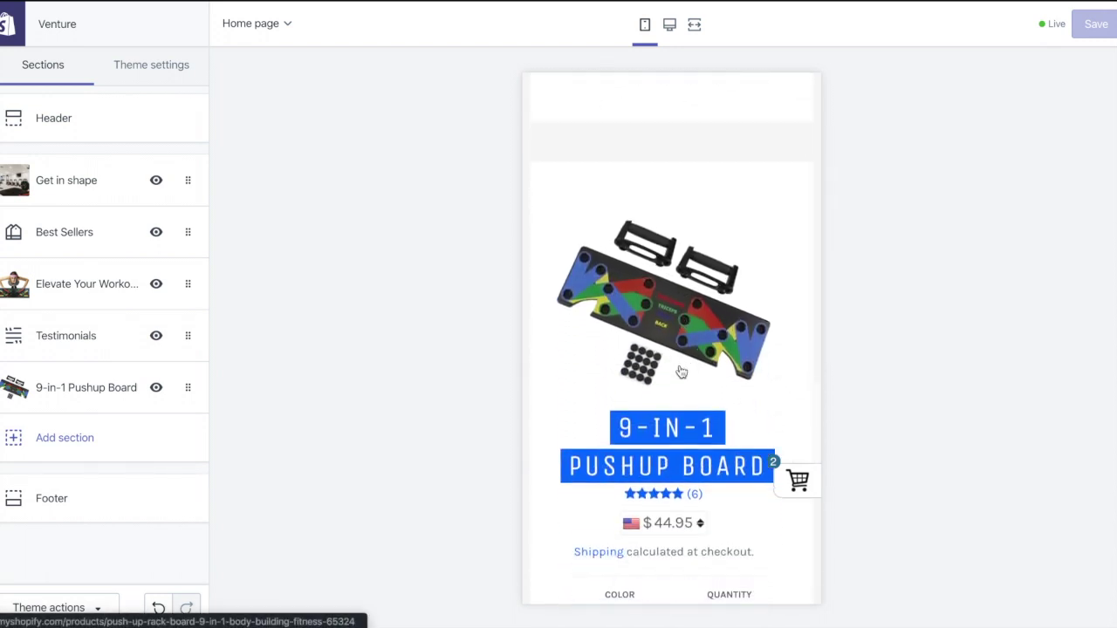
{"action": "scroll", "coordinate": [693, 257], "scroll_direction": "down", "scroll_amount": 2}
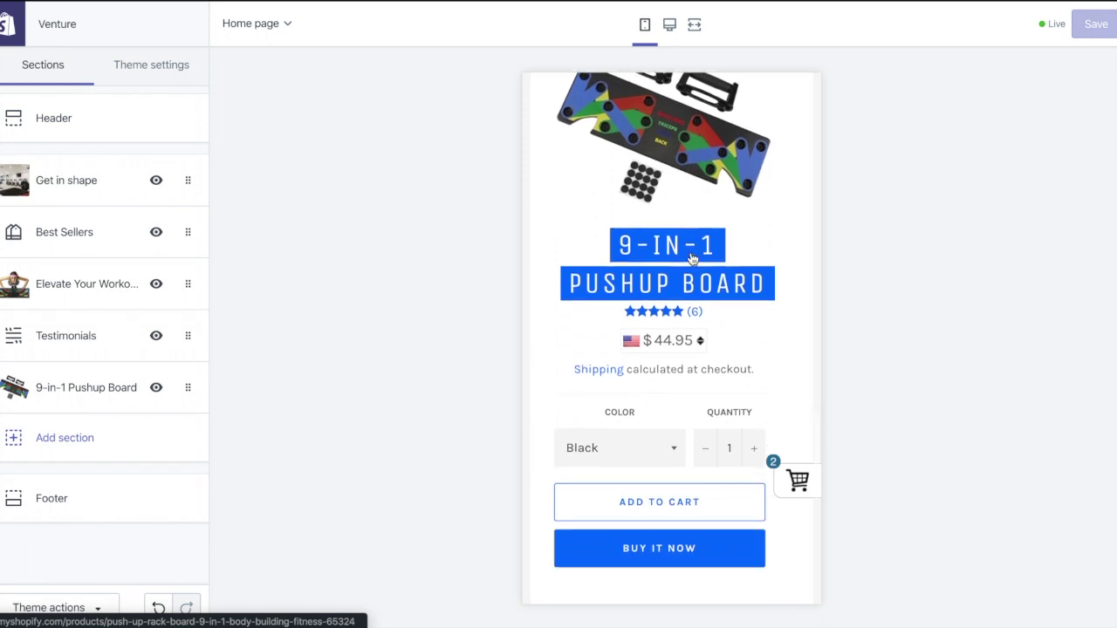
{"action": "scroll", "coordinate": [666, 459], "scroll_direction": "down", "scroll_amount": 2}
{"action": "left_click", "coordinate": [669, 513]}
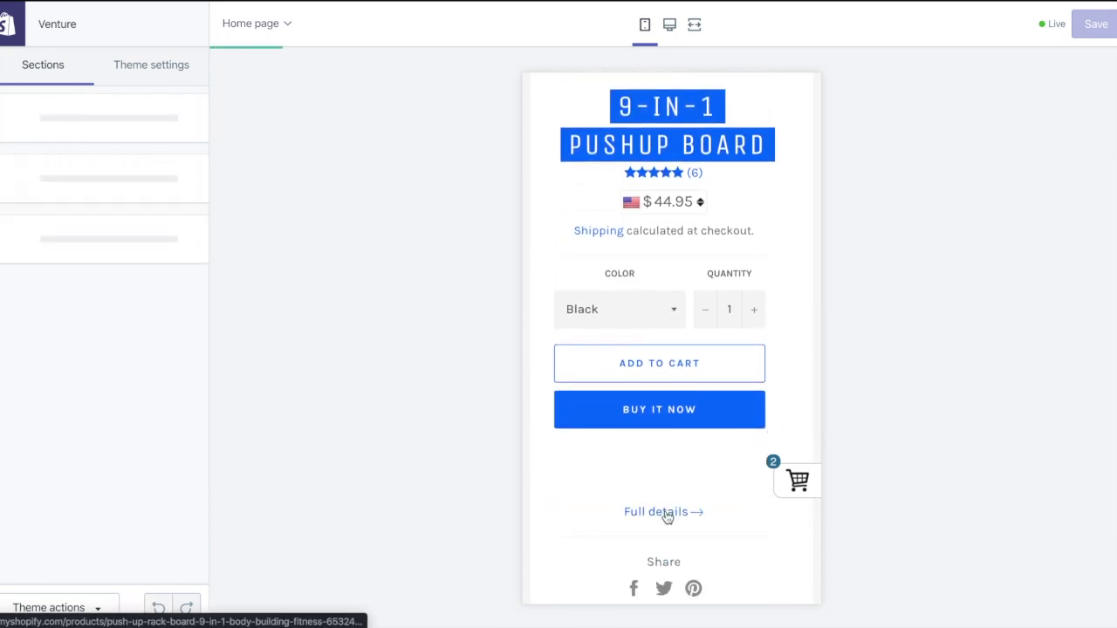
{"action": "scroll", "coordinate": [685, 341], "scroll_direction": "down", "scroll_amount": 10}
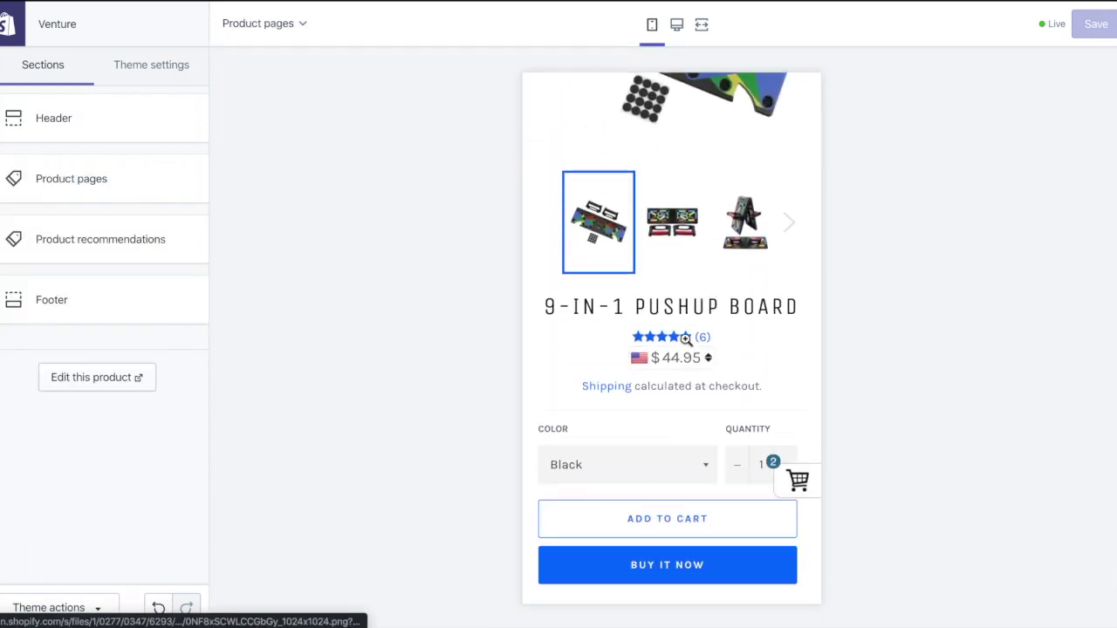
{"action": "scroll", "coordinate": [686, 340], "scroll_direction": "down", "scroll_amount": 5}
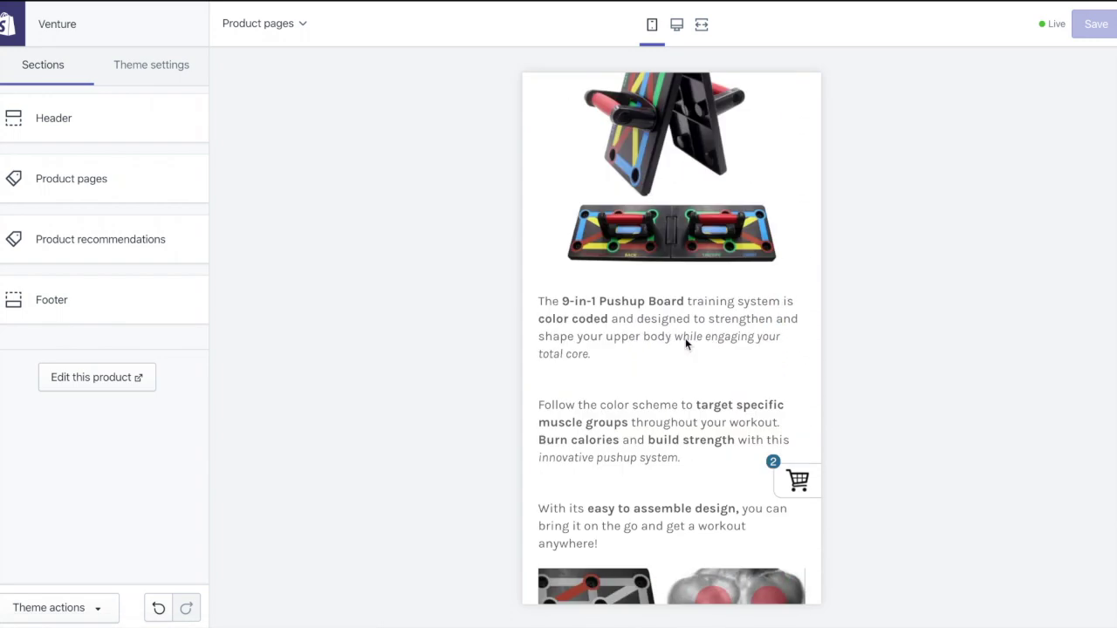
{"action": "left_click", "coordinate": [652, 111]}
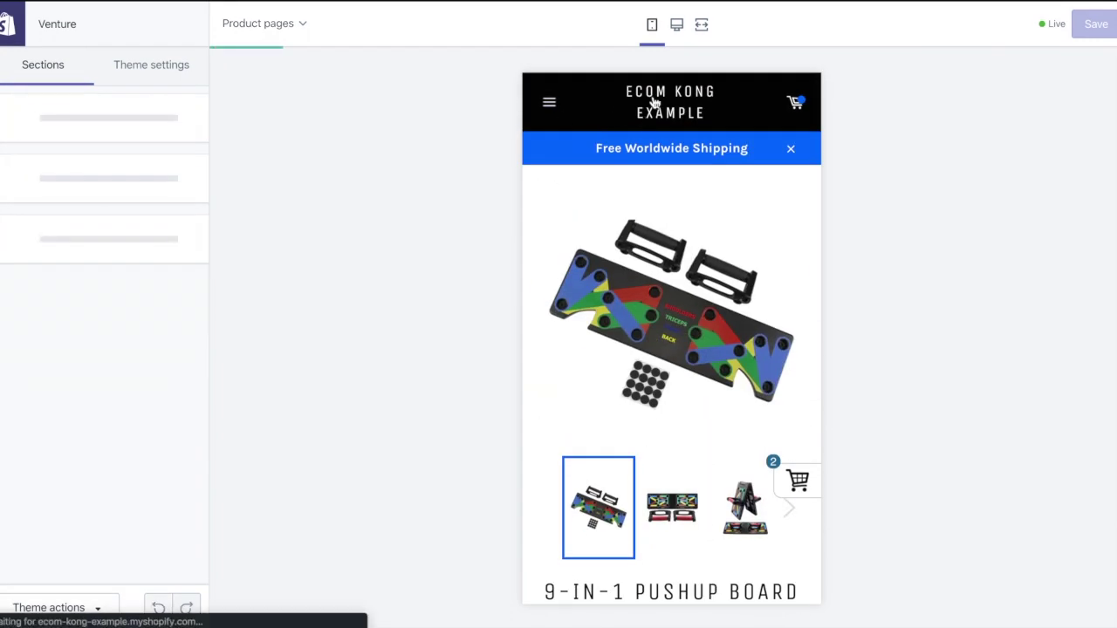
{"action": "left_click", "coordinate": [677, 29]}
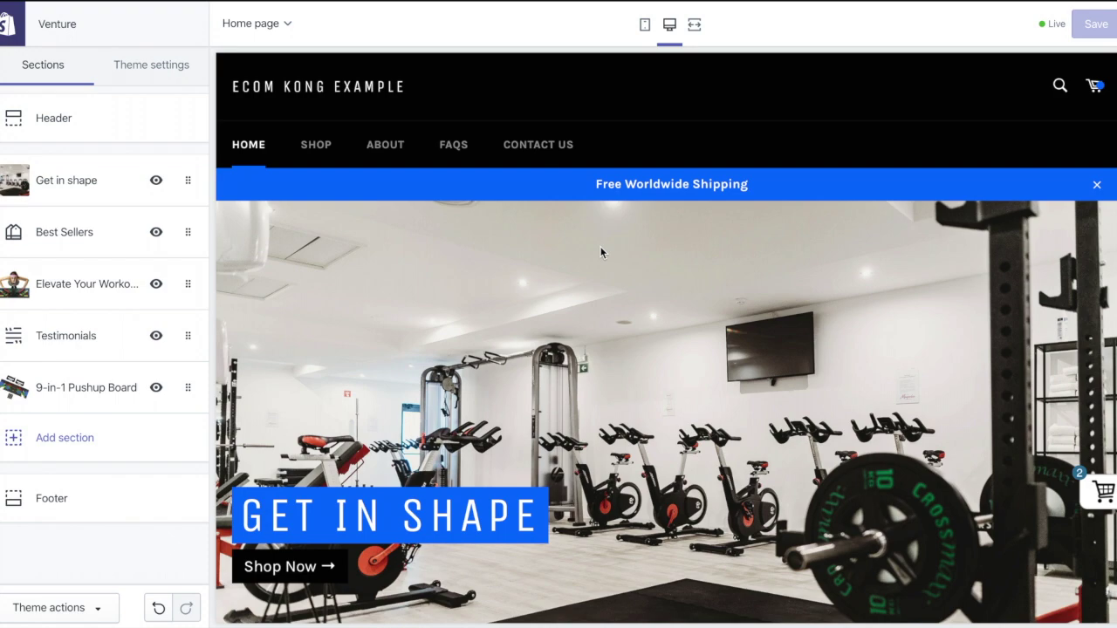
- Add a Newsletter section from the Promotional group below the featured Pushup Board
{"action": "scroll", "coordinate": [454, 288], "scroll_direction": "down", "scroll_amount": 12}
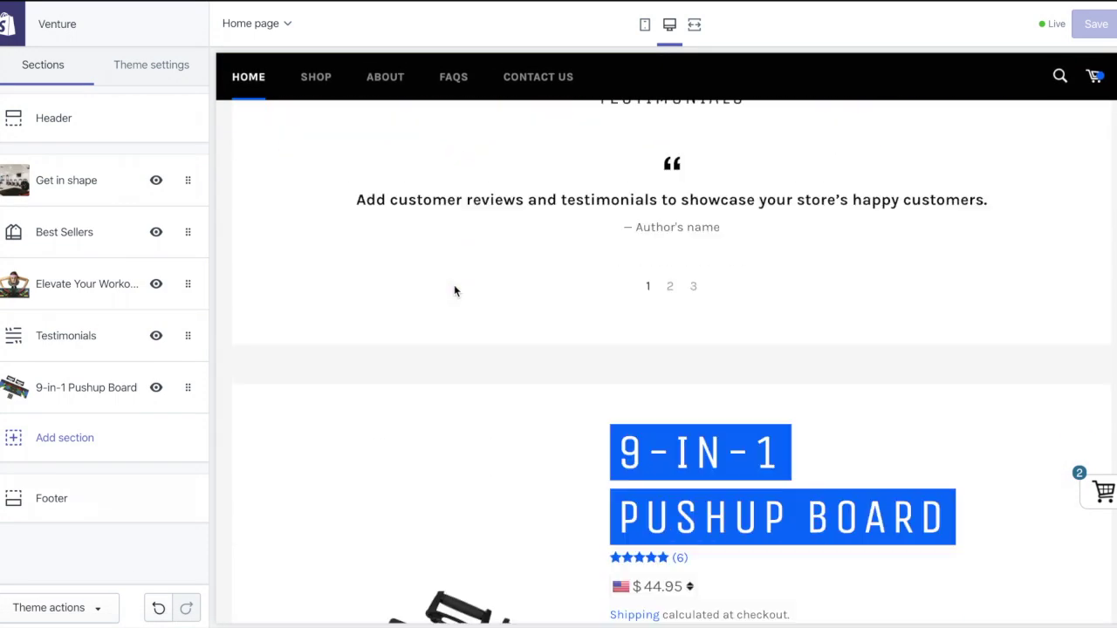
{"action": "scroll", "coordinate": [454, 291], "scroll_direction": "down", "scroll_amount": 8}
{"action": "left_click", "coordinate": [180, 433]}
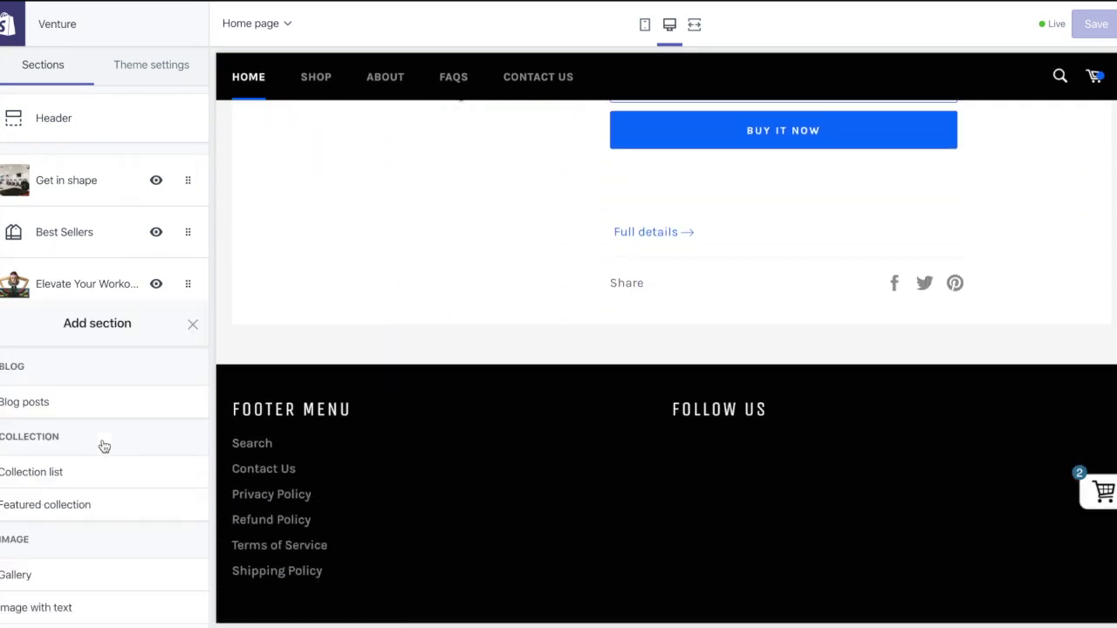
{"action": "scroll", "coordinate": [126, 331], "scroll_direction": "down", "scroll_amount": 4}
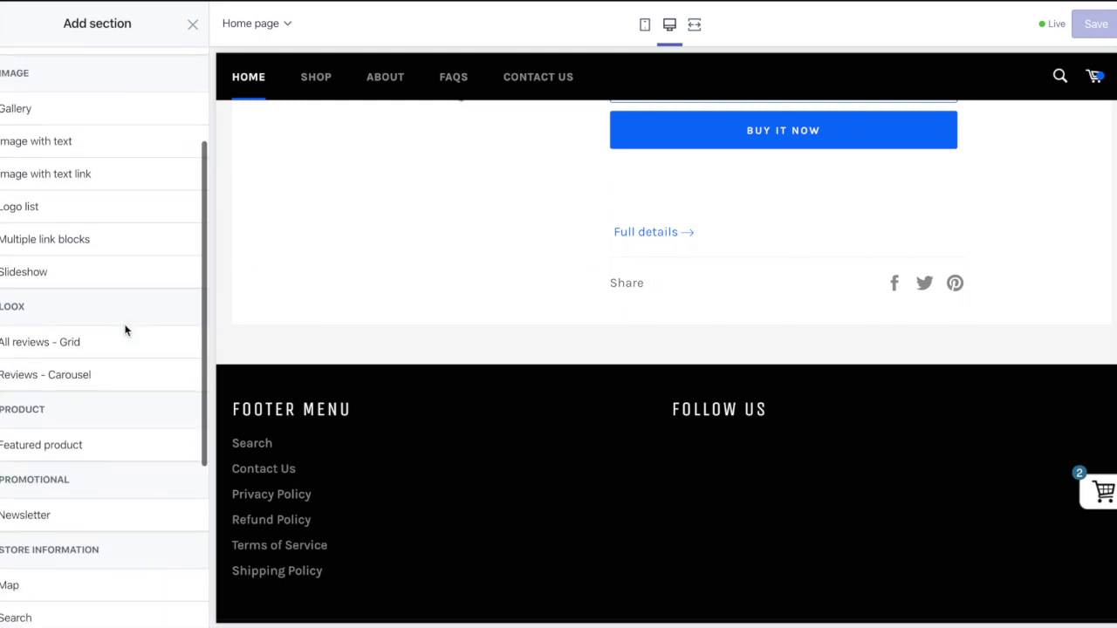
{"action": "mouse_move", "coordinate": [88, 399]}
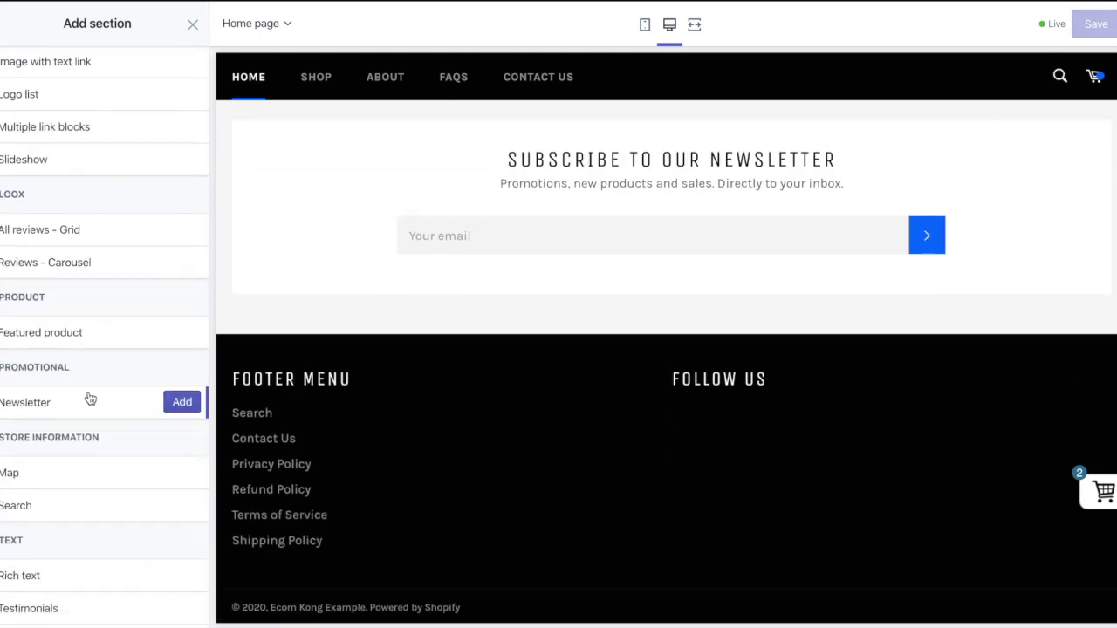
{"action": "left_click", "coordinate": [193, 402]}
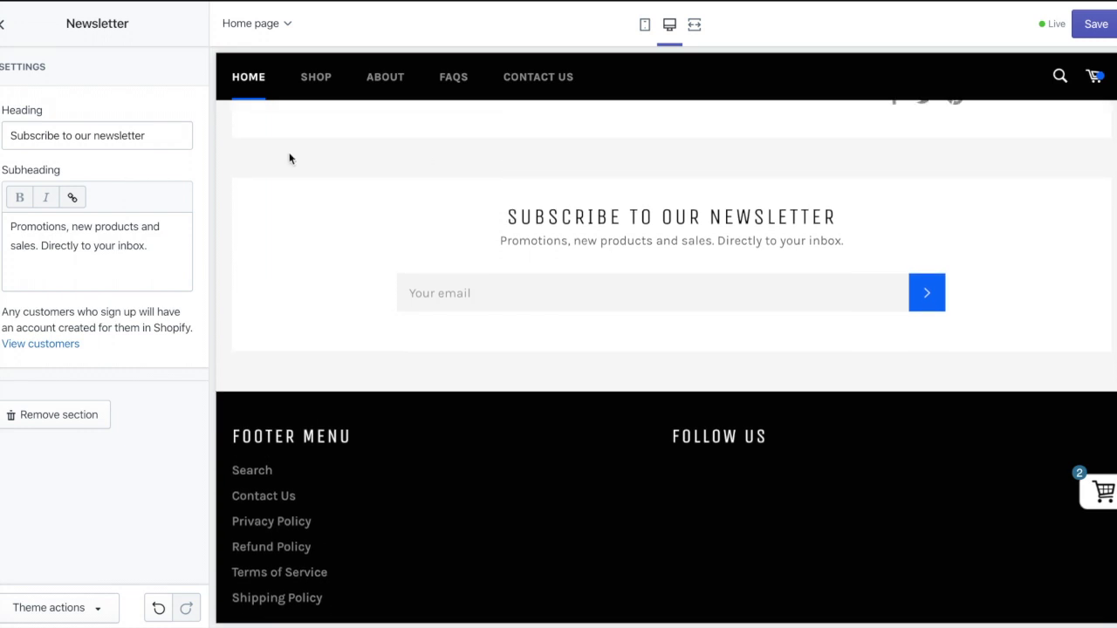
- Retitle the newsletter 'Want Discounts?', write the flash-sales-and-discounts signup subheading, and save
{"action": "triple_click", "coordinate": [146, 137]}
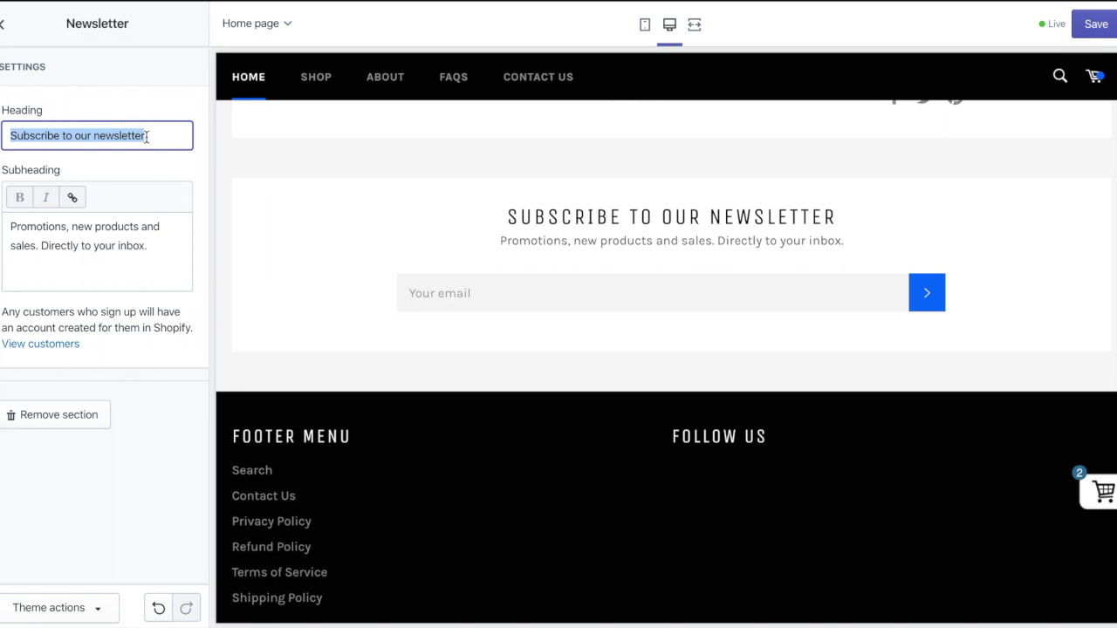
{"action": "type", "text": "Want Discount"}
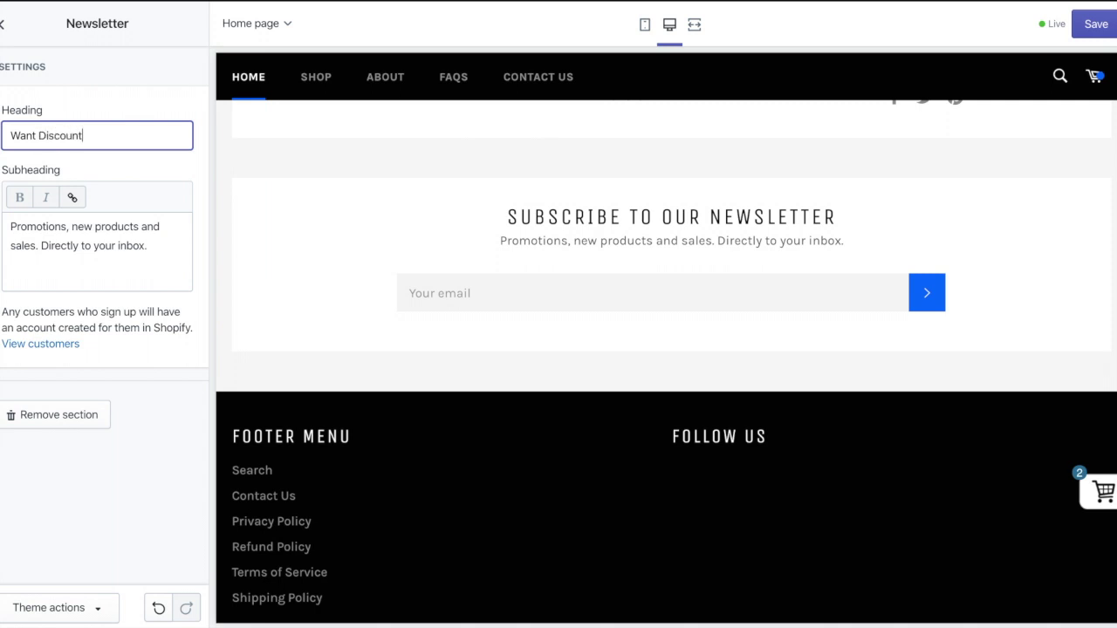
{"action": "triple_click", "coordinate": [132, 238]}
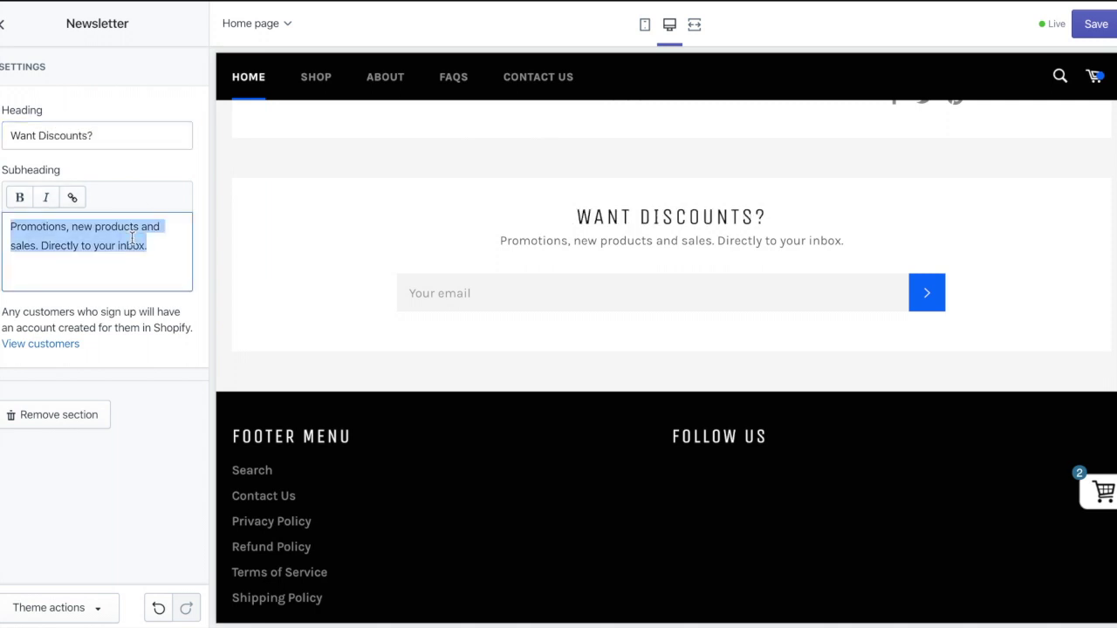
{"action": "type", "text": "Sigh"}
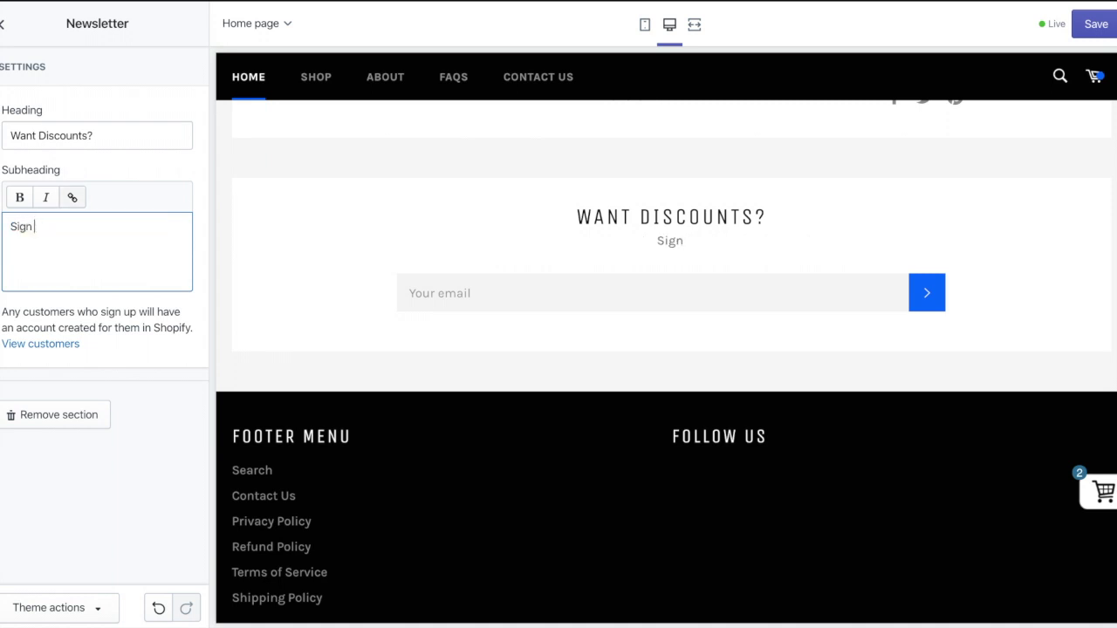
{"action": "type", "text": "up to receiv "}
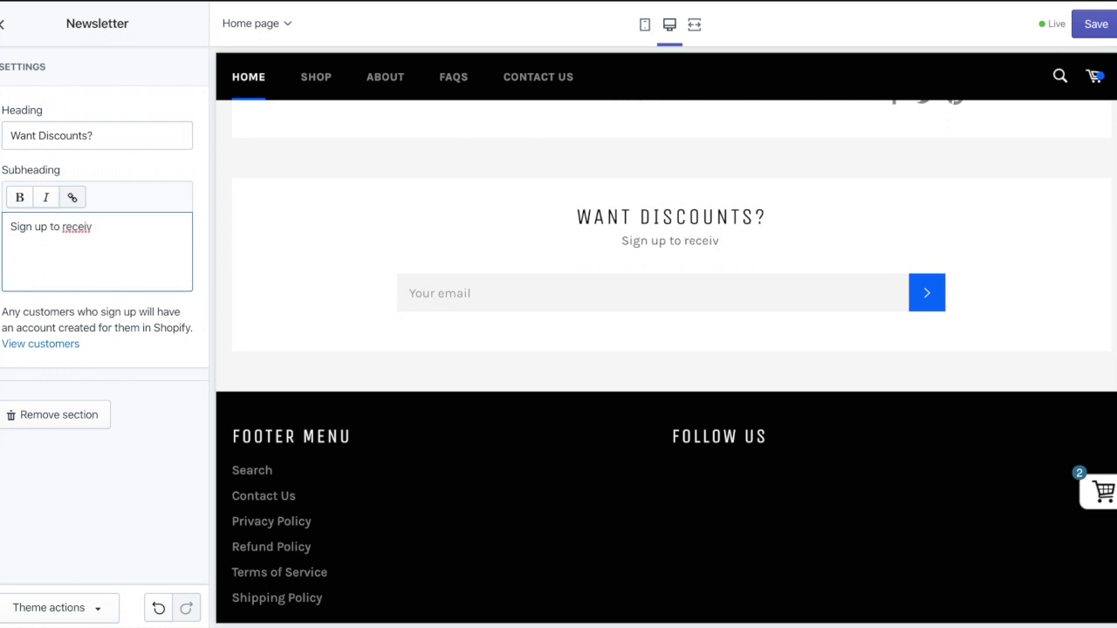
{"action": "type", "text": "e"}
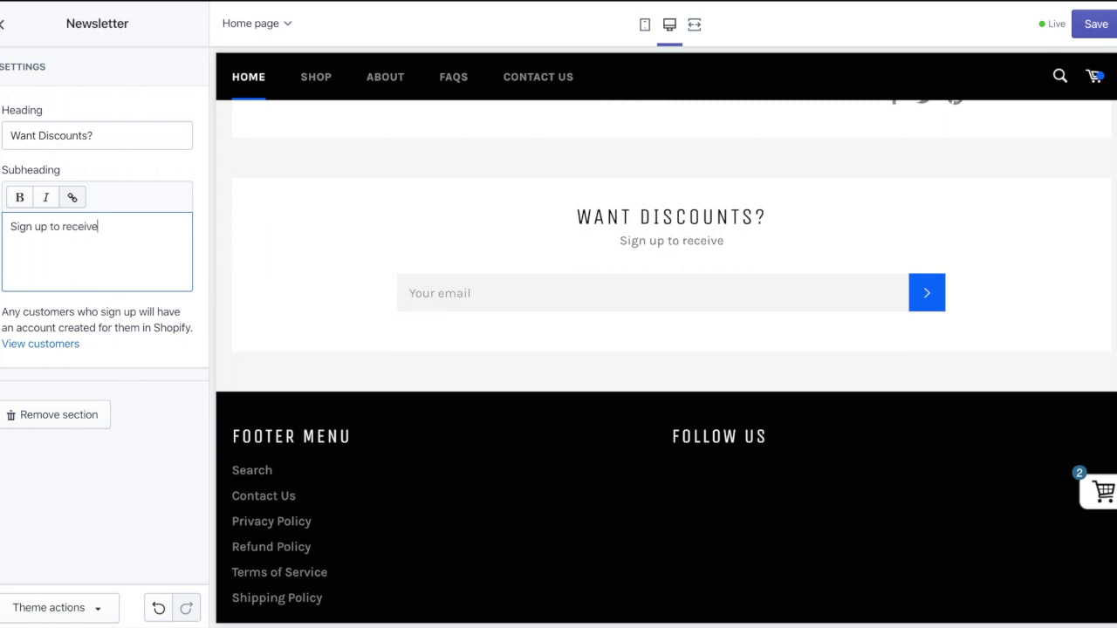
{"action": "type", "text": " news on fla"}
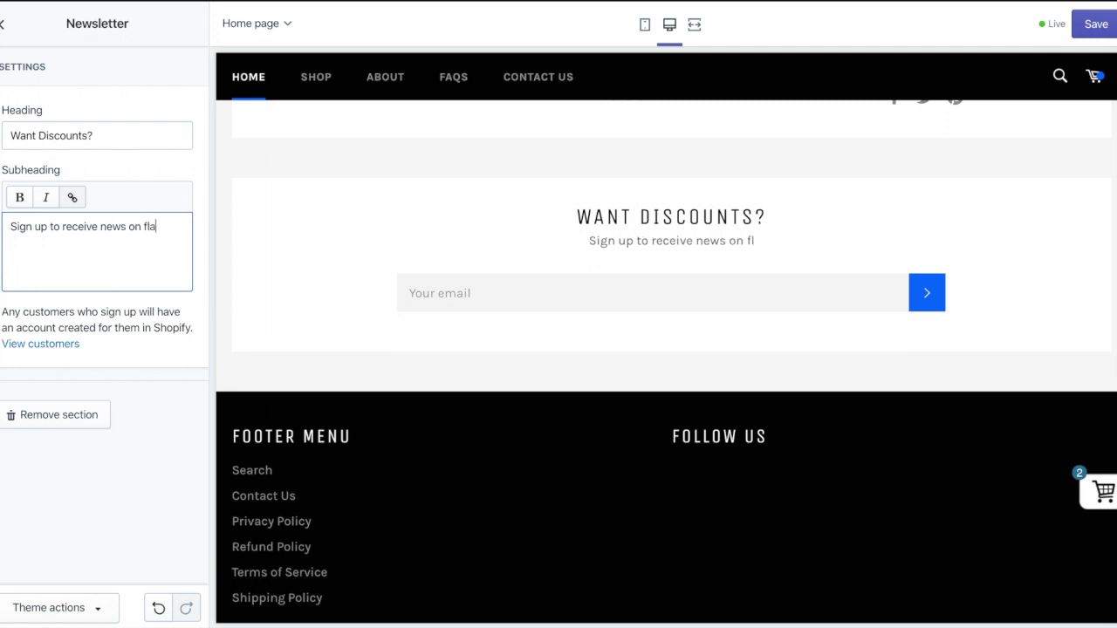
{"action": "type", "text": "sh sales "}
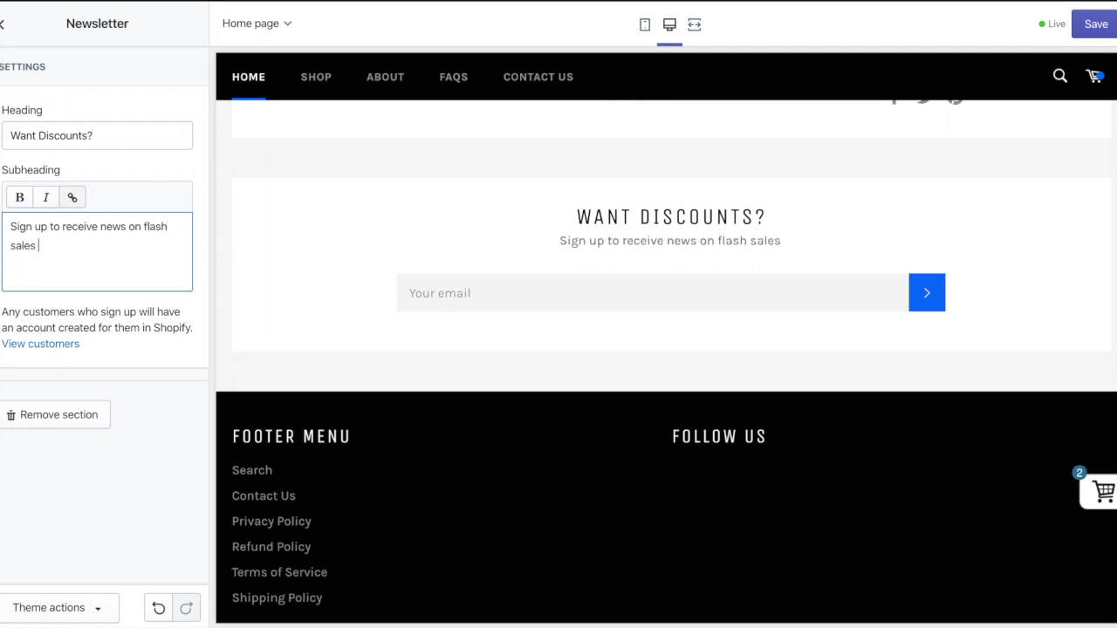
{"action": "type", "text": "and discount"}
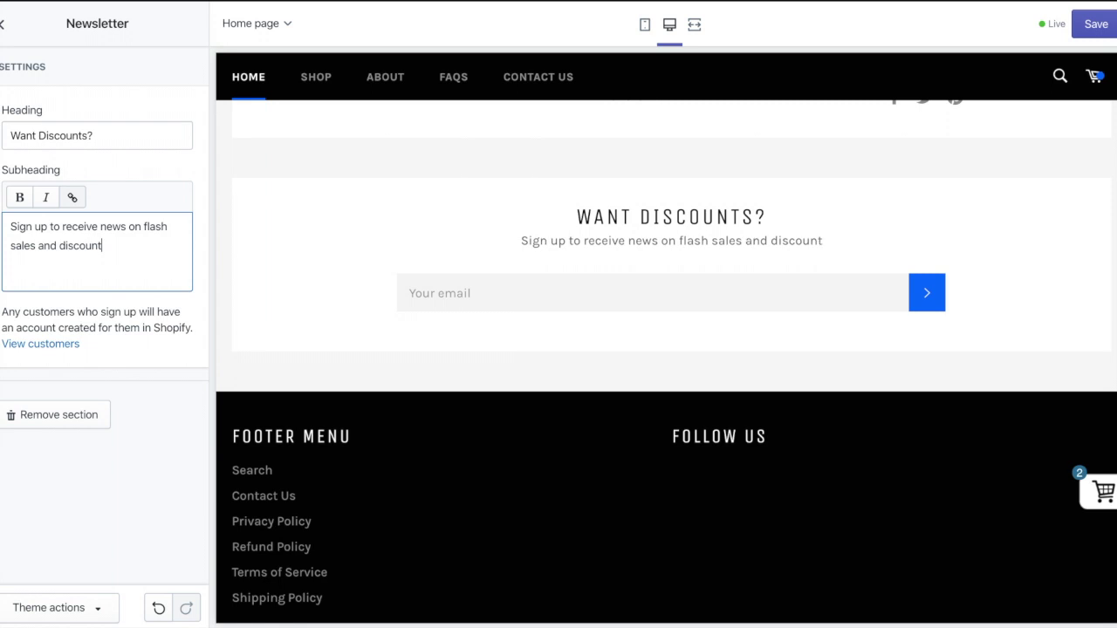
{"action": "type", "text": "s directly"}
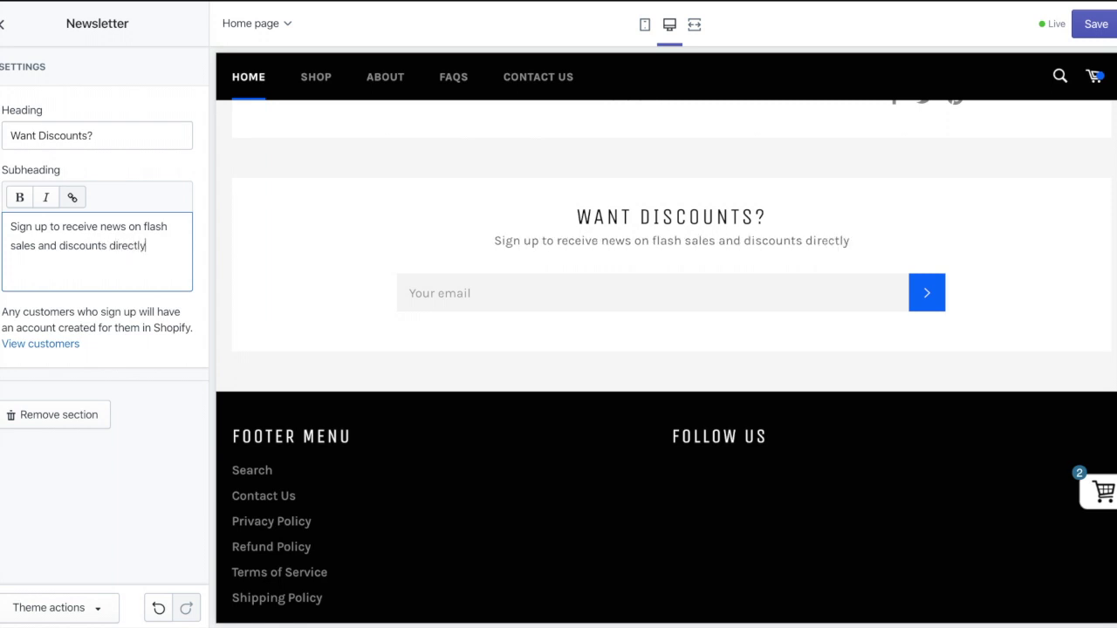
{"action": "type", "text": " to your inbox!"}
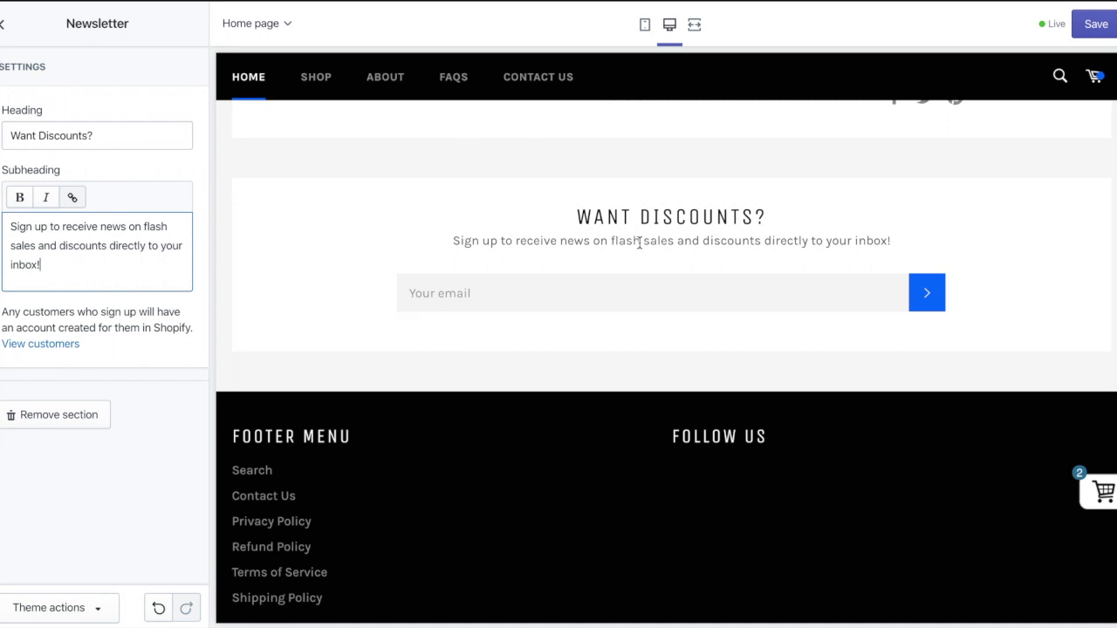
{"action": "left_click", "coordinate": [1079, 32]}
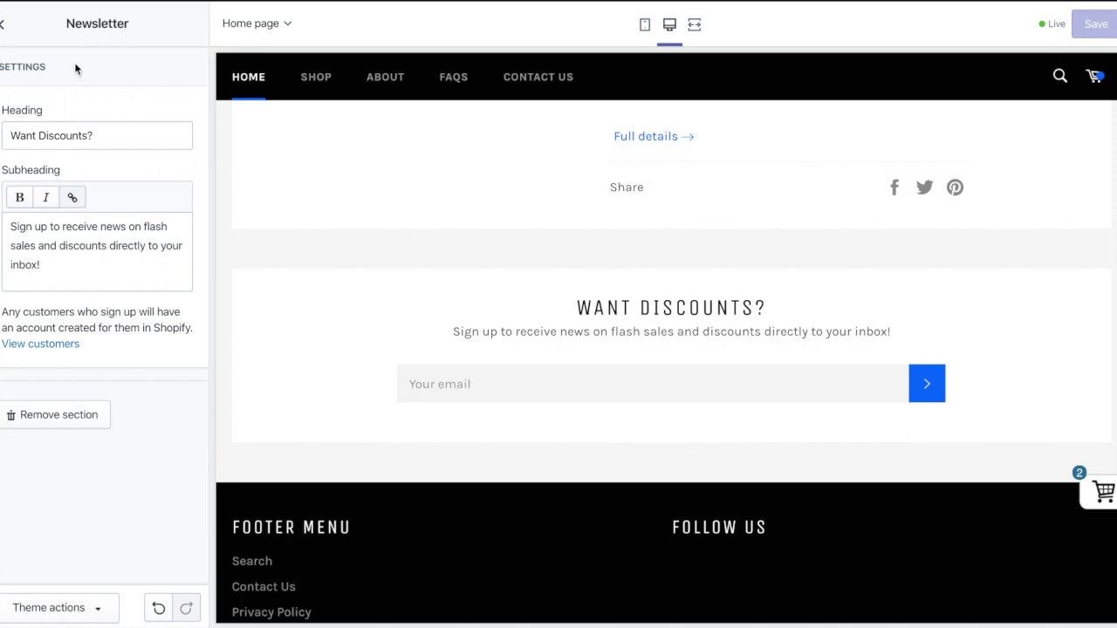
- Delete the Follow us block from the Footer section, save, and return to the section list
{"action": "left_click", "coordinate": [5, 26]}
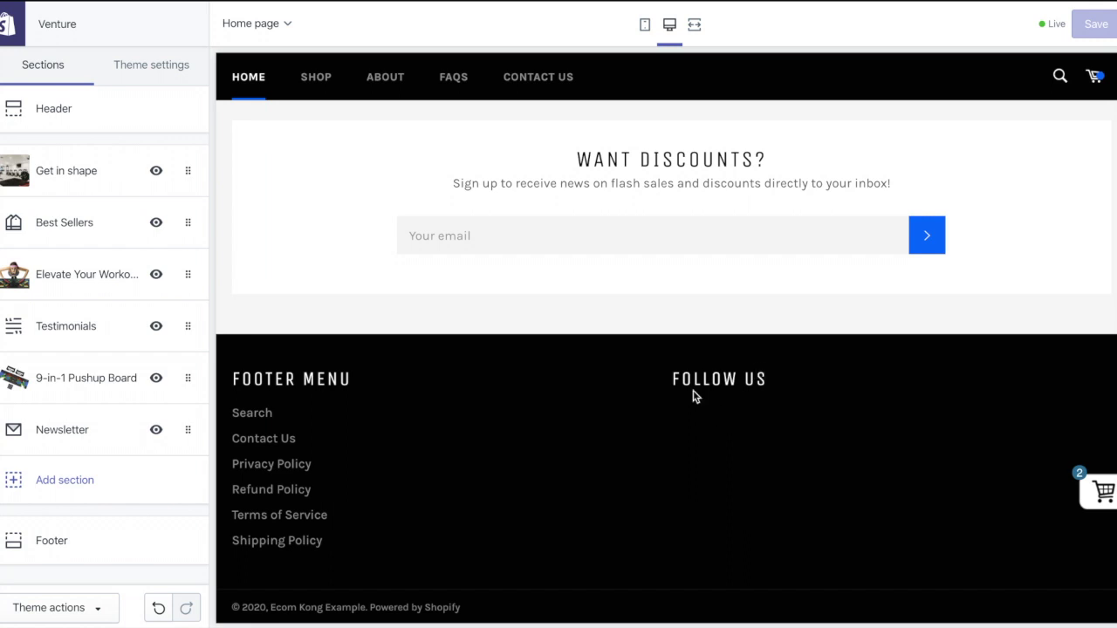
{"action": "left_click", "coordinate": [99, 539]}
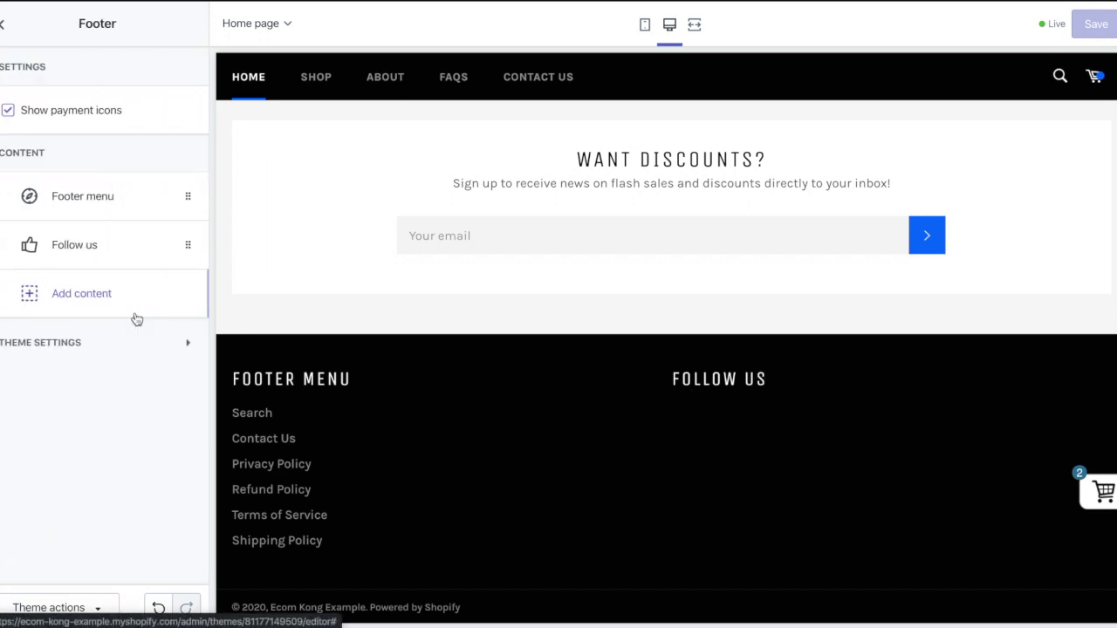
{"action": "left_click", "coordinate": [101, 263]}
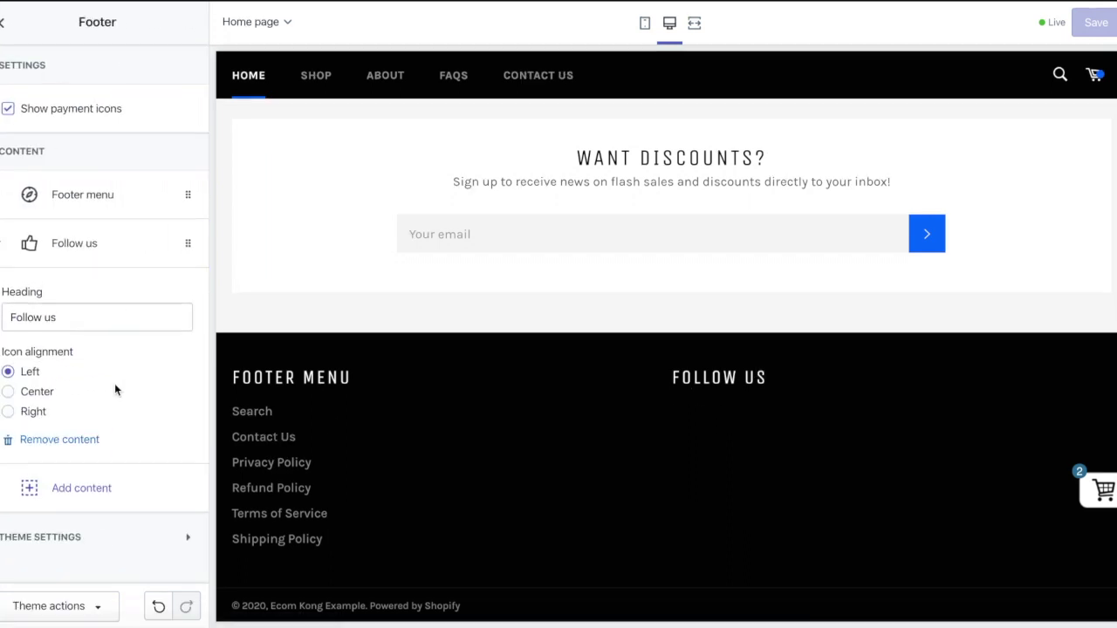
{"action": "left_click", "coordinate": [59, 441]}
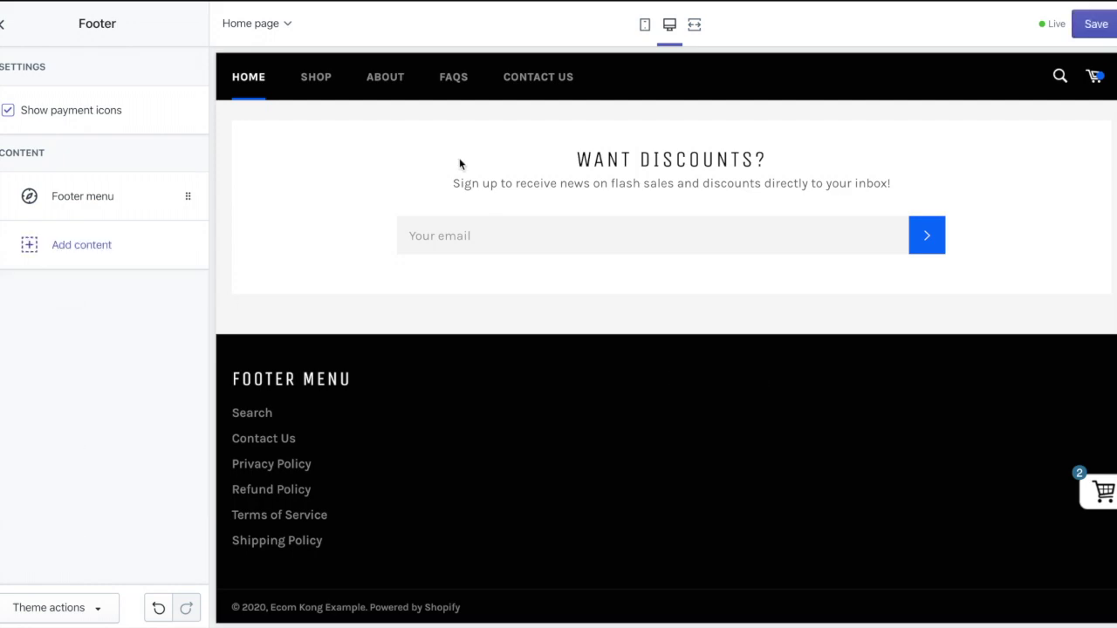
{"action": "left_click", "coordinate": [1095, 24]}
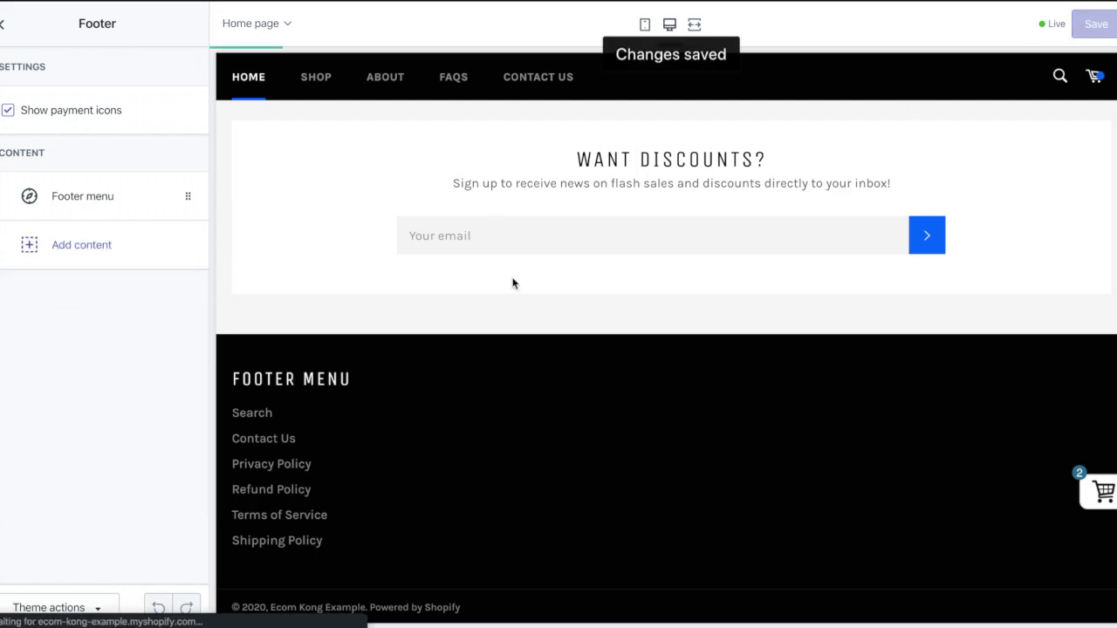
{"action": "scroll", "coordinate": [513, 282], "scroll_direction": "up", "scroll_amount": 15}
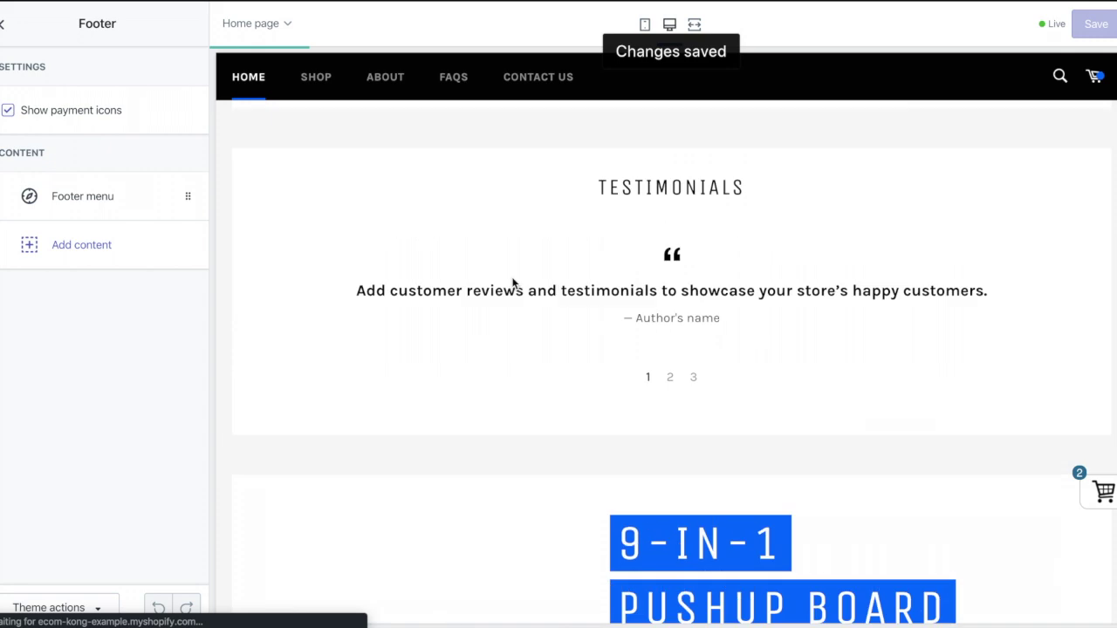
{"action": "scroll", "coordinate": [513, 283], "scroll_direction": "down", "scroll_amount": 10}
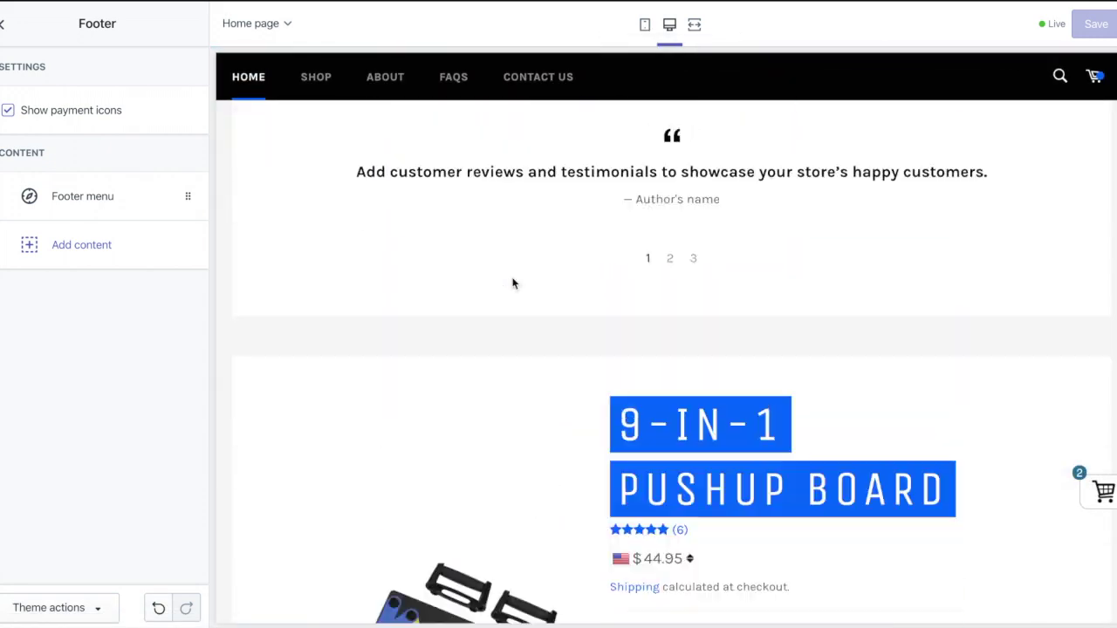
{"action": "scroll", "coordinate": [514, 284], "scroll_direction": "up", "scroll_amount": 10}
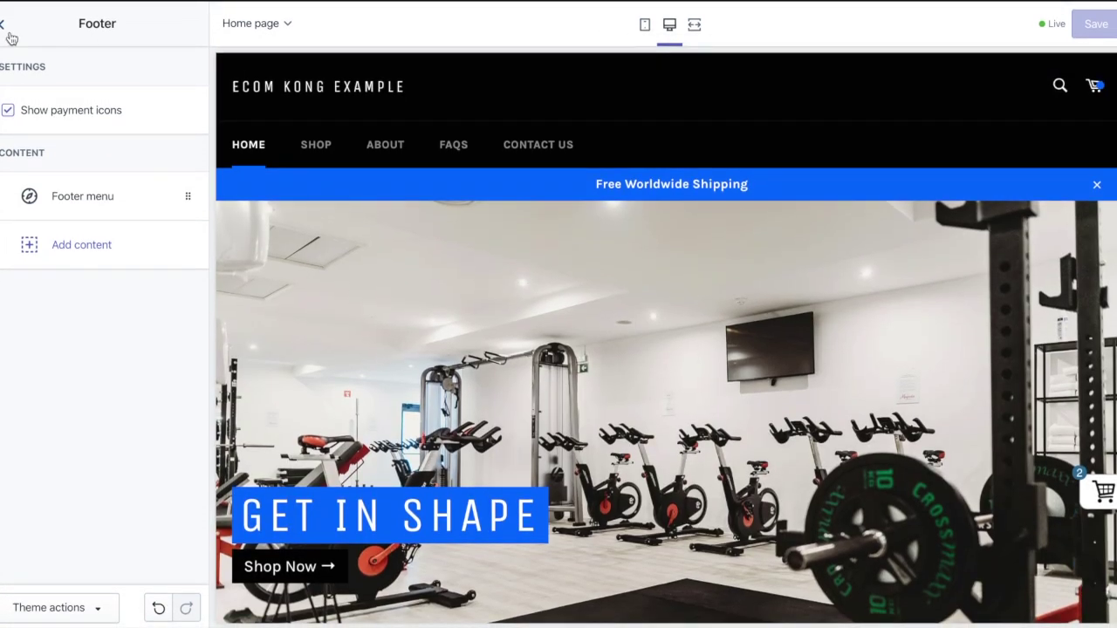
{"action": "left_click", "coordinate": [4, 24]}
- Open the theme settings and look through the Colors options
{"action": "left_click", "coordinate": [152, 74]}
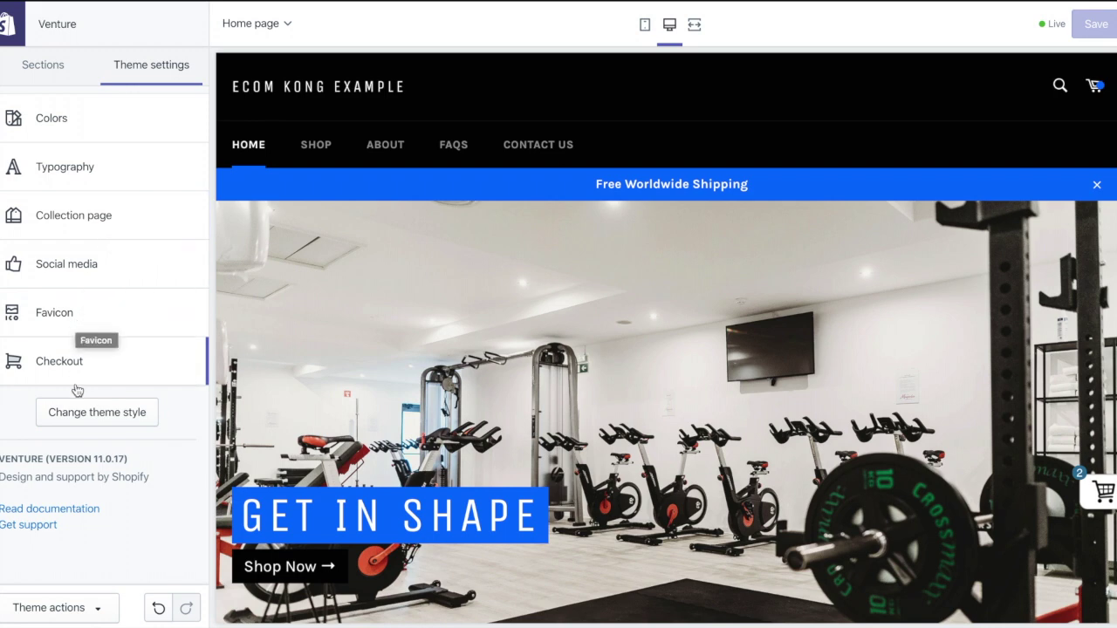
{"action": "left_click", "coordinate": [114, 129]}
{"action": "scroll", "coordinate": [506, 175], "scroll_direction": "down", "scroll_amount": 3}
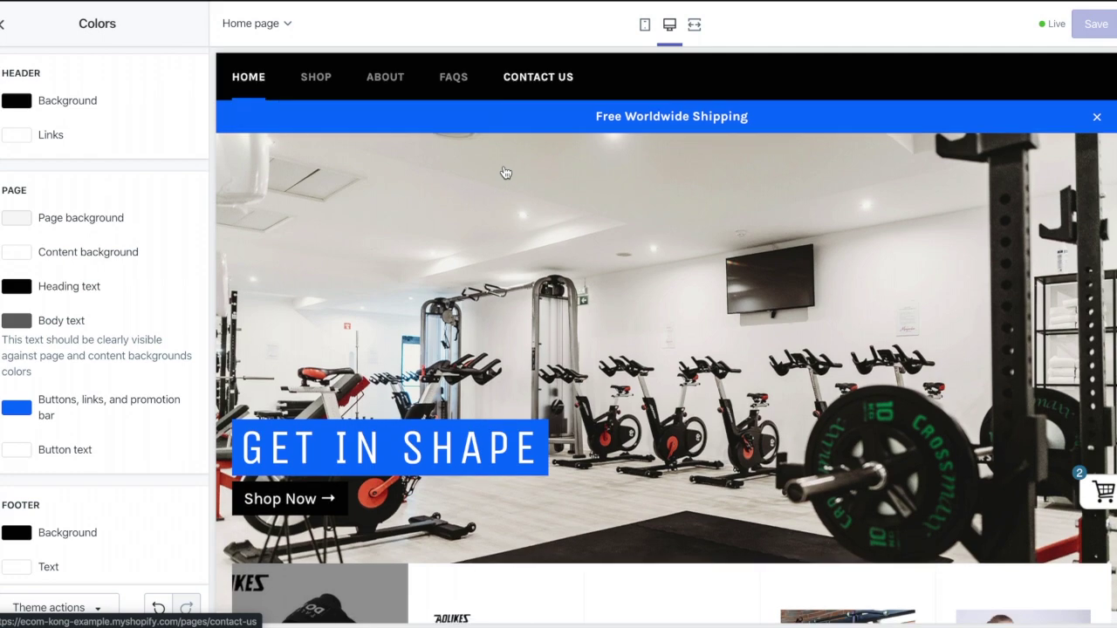
{"action": "scroll", "coordinate": [504, 166], "scroll_direction": "up", "scroll_amount": 3}
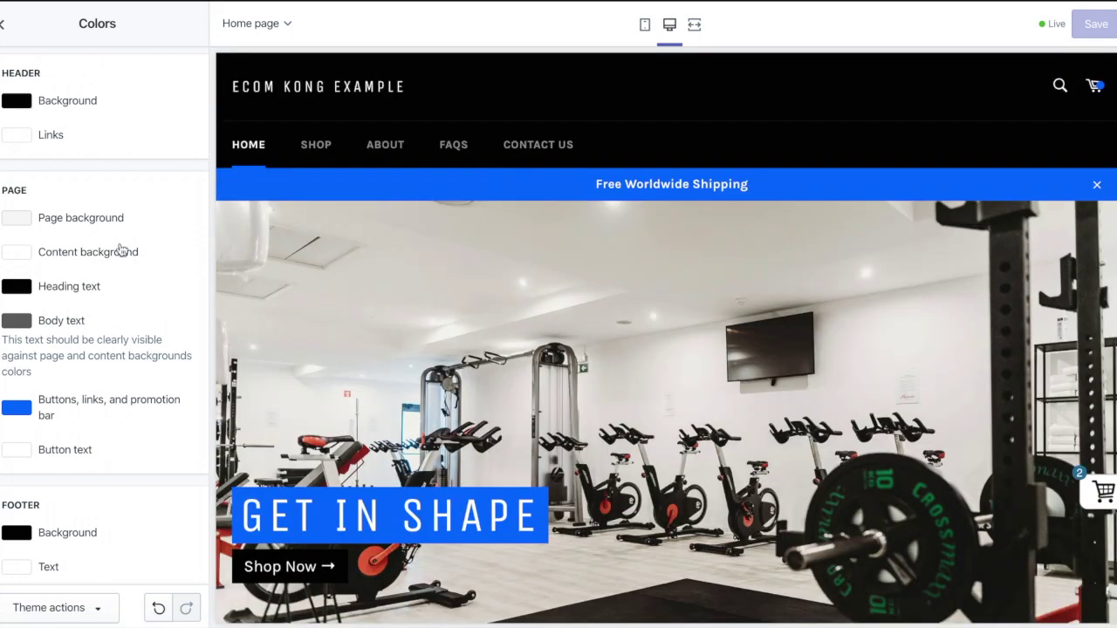
{"action": "scroll", "coordinate": [122, 267], "scroll_direction": "down", "scroll_amount": 3}
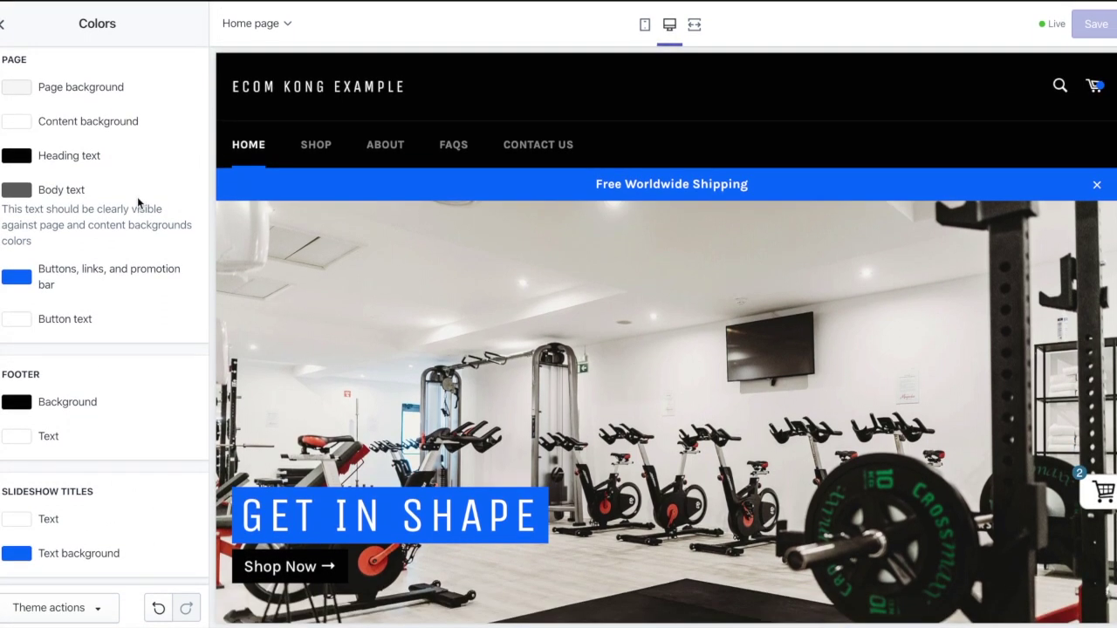
{"action": "scroll", "coordinate": [137, 196], "scroll_direction": "up", "scroll_amount": 3}
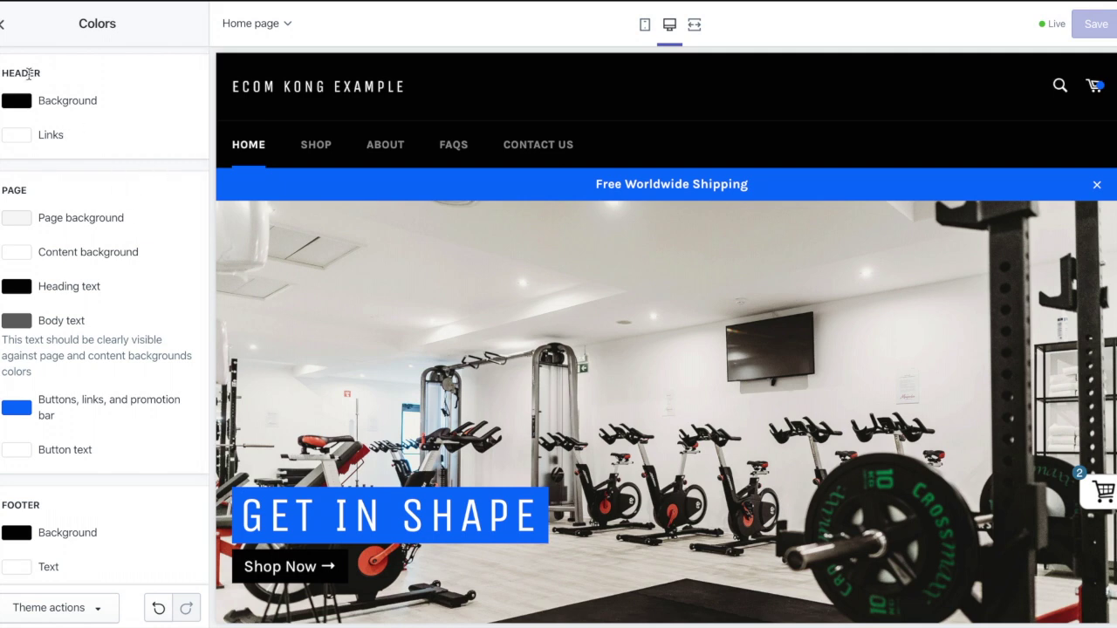
{"action": "left_click", "coordinate": [12, 35]}
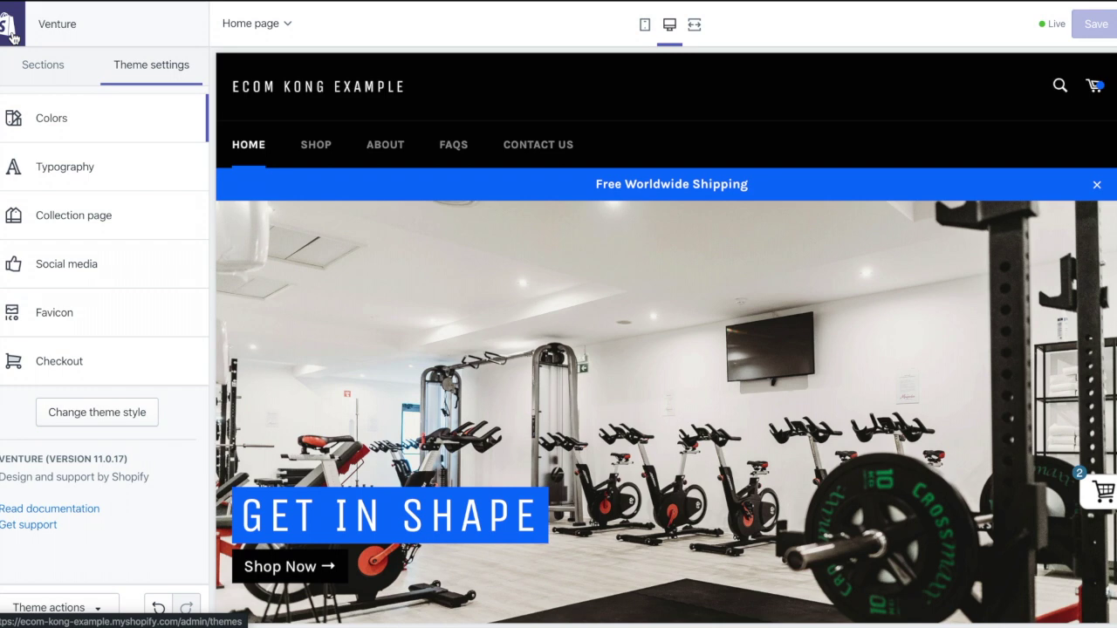
- Review the Typography settings with the Unica One and Karla fonts
{"action": "left_click", "coordinate": [87, 168]}
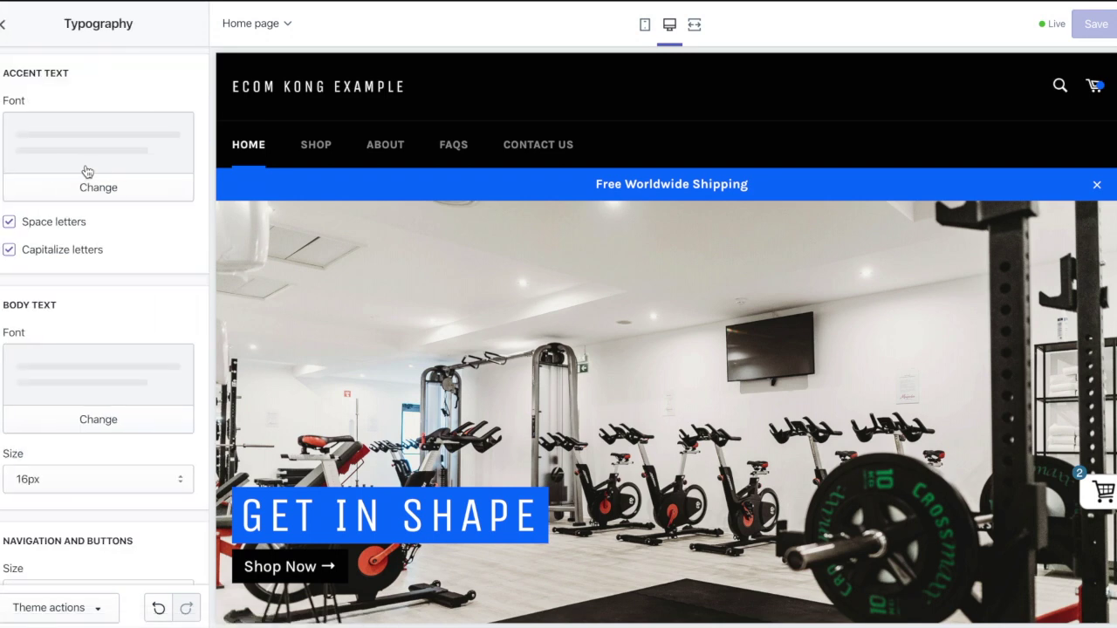
{"action": "scroll", "coordinate": [400, 324], "scroll_direction": "down", "scroll_amount": 1}
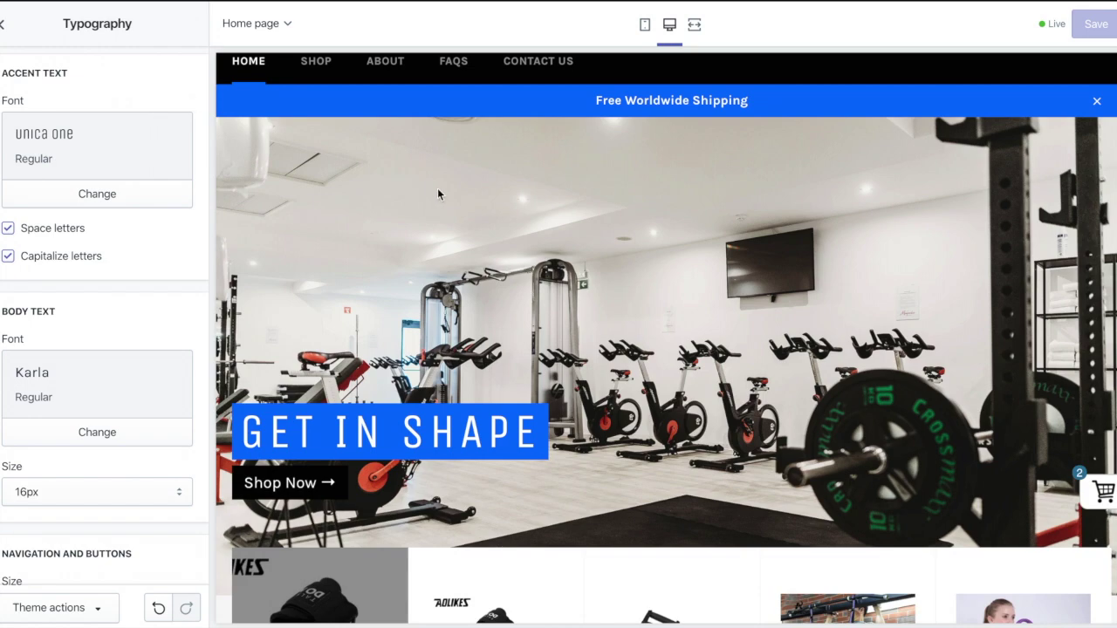
{"action": "scroll", "coordinate": [439, 192], "scroll_direction": "down", "scroll_amount": 5}
{"action": "scroll", "coordinate": [439, 192], "scroll_direction": "down", "scroll_amount": 3}
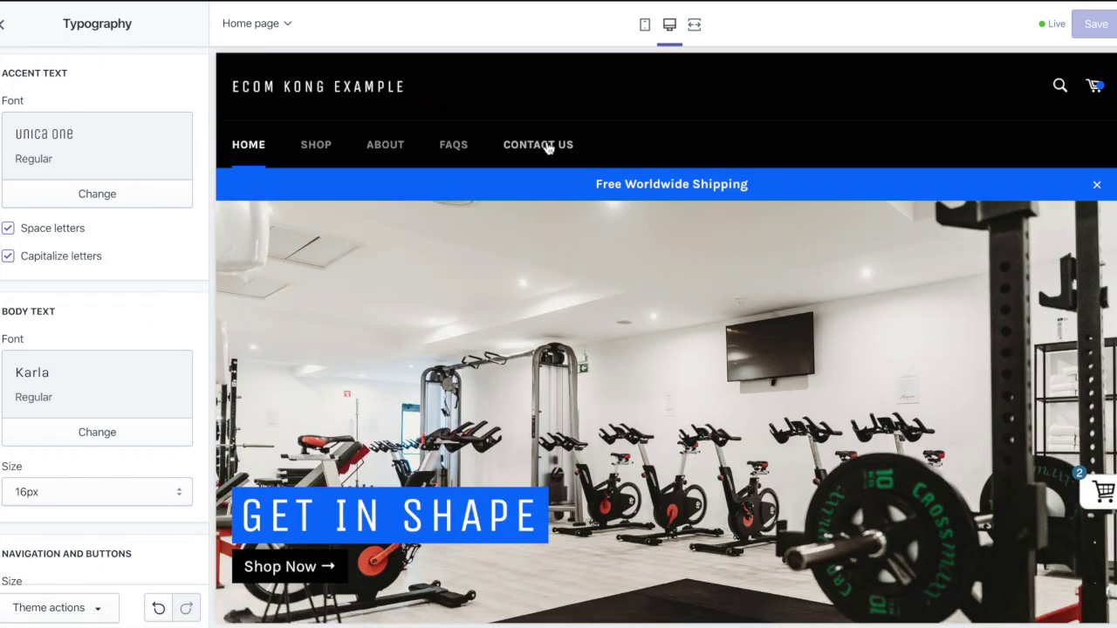
{"action": "left_click", "coordinate": [2, 34]}
- In Collection page settings, switch Show product vendor on and then back off
{"action": "left_click", "coordinate": [92, 225]}
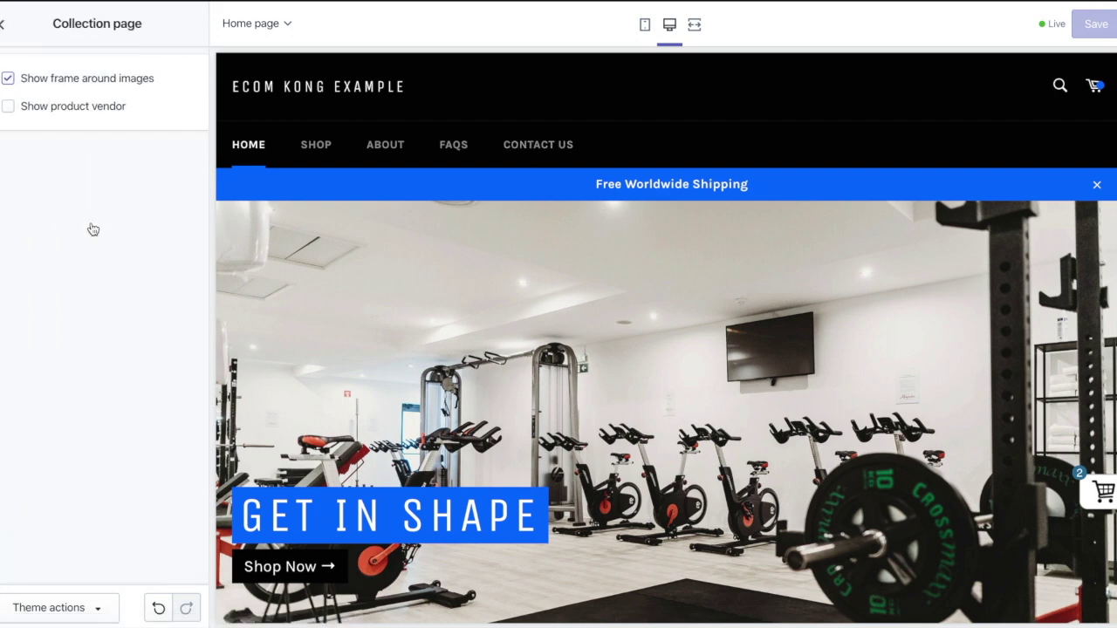
{"action": "left_click", "coordinate": [58, 115]}
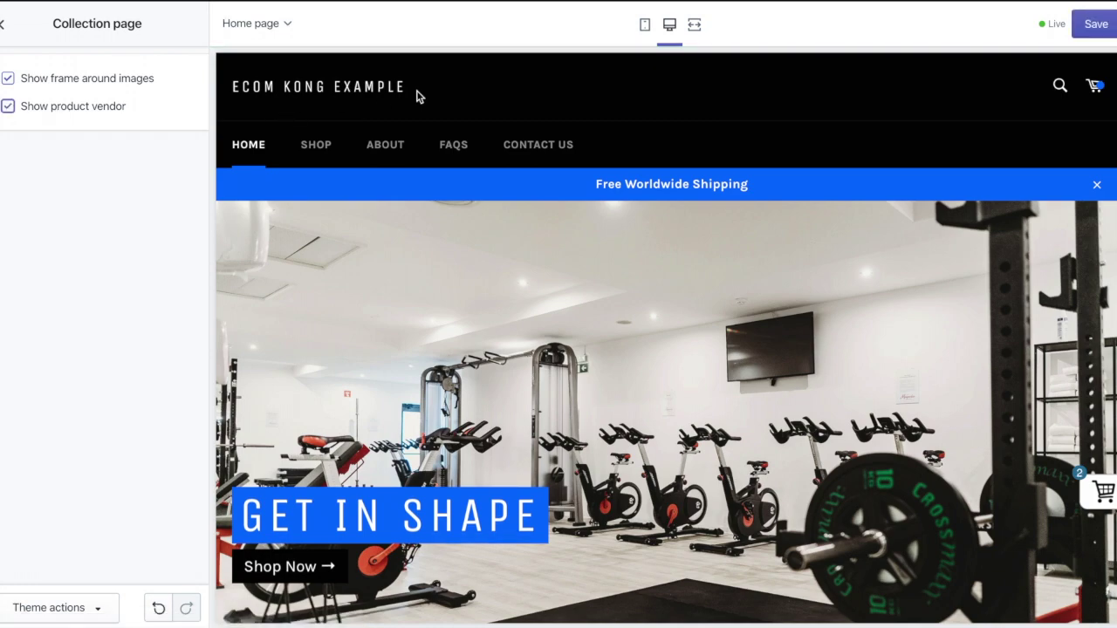
{"action": "scroll", "coordinate": [432, 276], "scroll_direction": "down", "scroll_amount": 5}
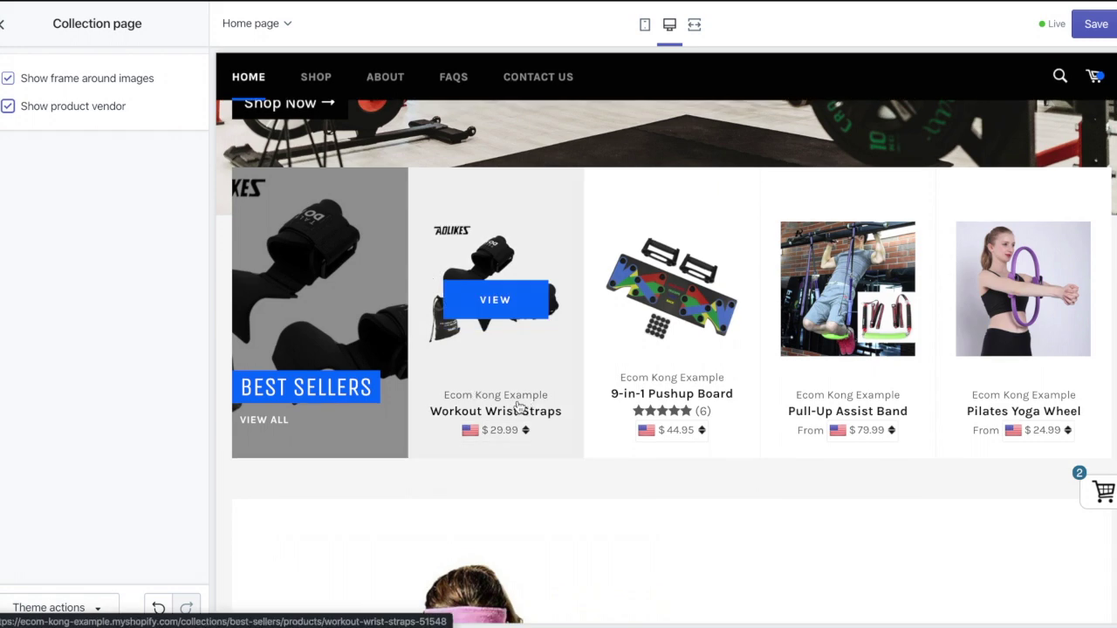
{"action": "left_click", "coordinate": [8, 107]}
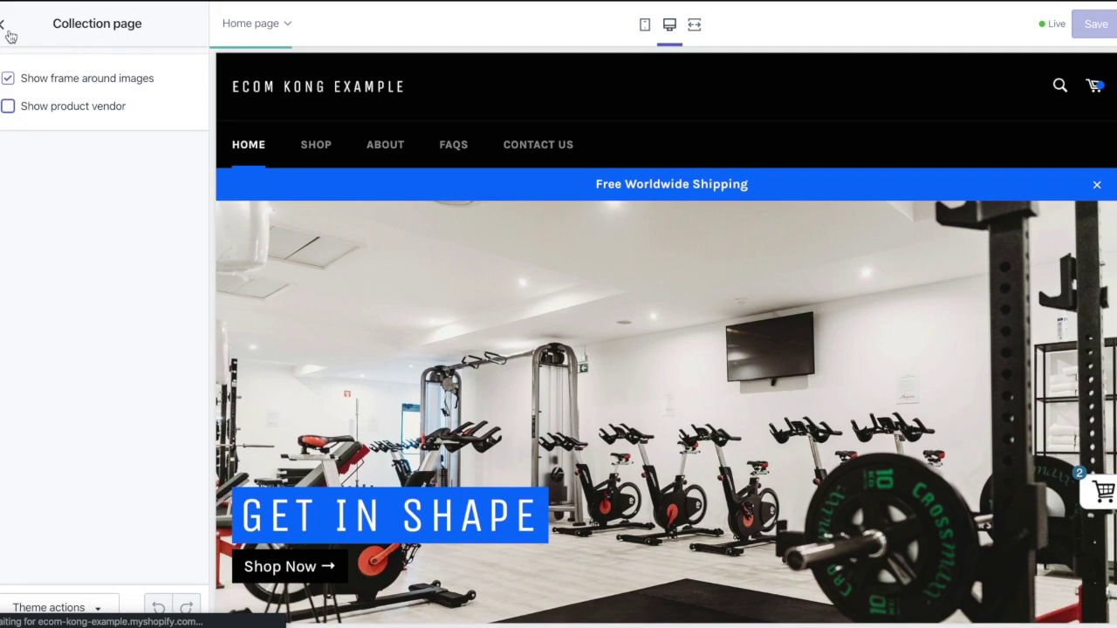
- Look through the Social media sharing settings in Theme settings
{"action": "left_click", "coordinate": [14, 37]}
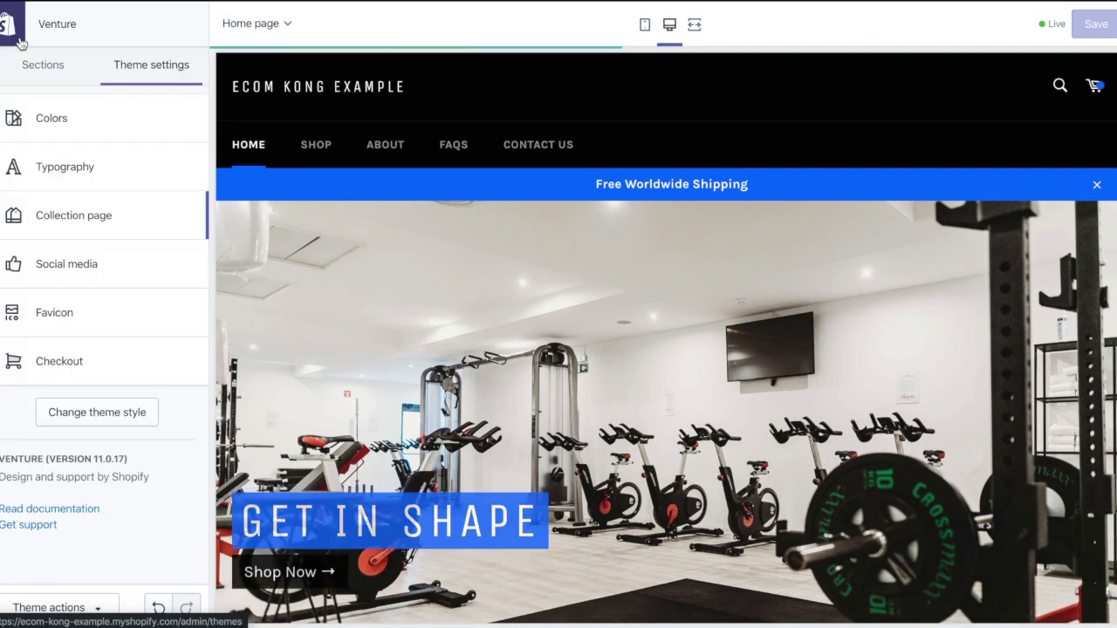
{"action": "left_click", "coordinate": [157, 263]}
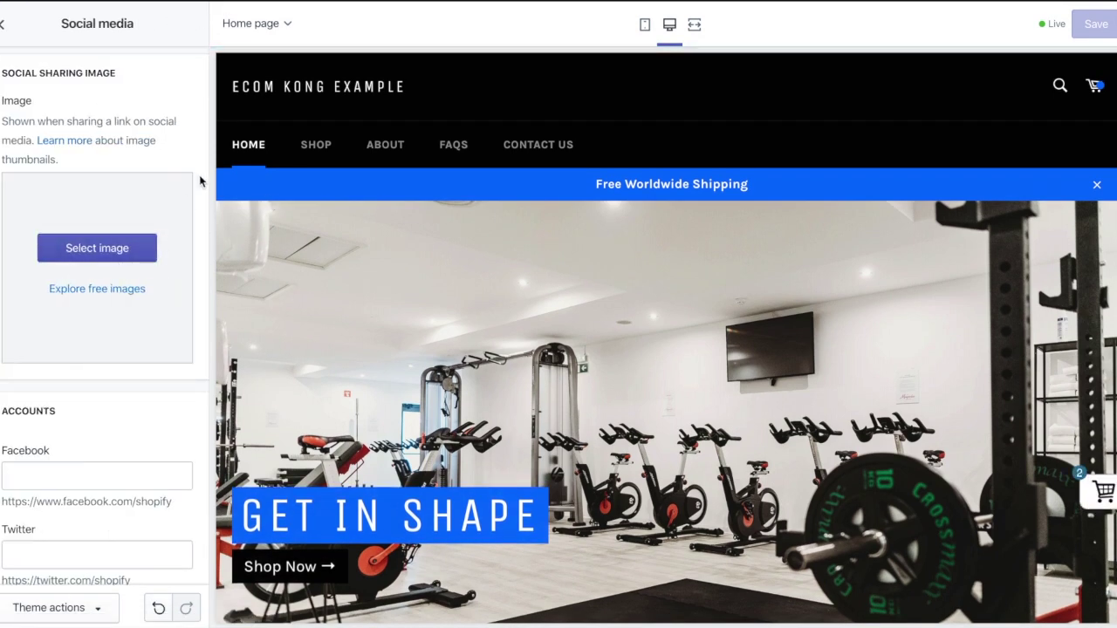
{"action": "scroll", "coordinate": [111, 133], "scroll_direction": "down", "scroll_amount": 8}
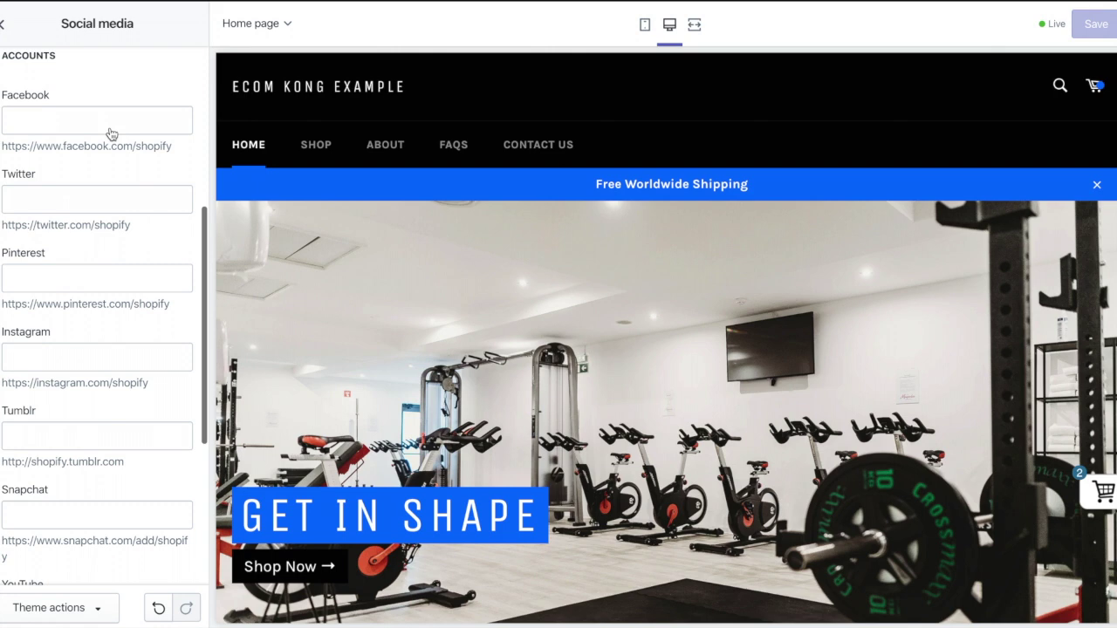
{"action": "scroll", "coordinate": [98, 314], "scroll_direction": "down", "scroll_amount": 1}
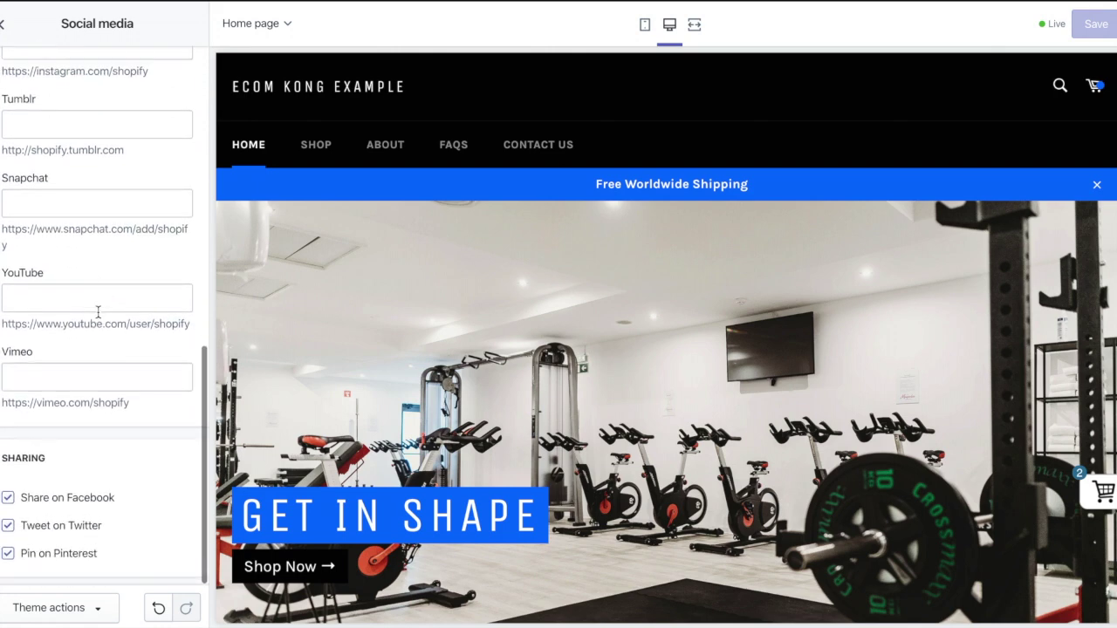
{"action": "scroll", "coordinate": [98, 312], "scroll_direction": "up", "scroll_amount": 6}
{"action": "scroll", "coordinate": [110, 220], "scroll_direction": "up", "scroll_amount": 3}
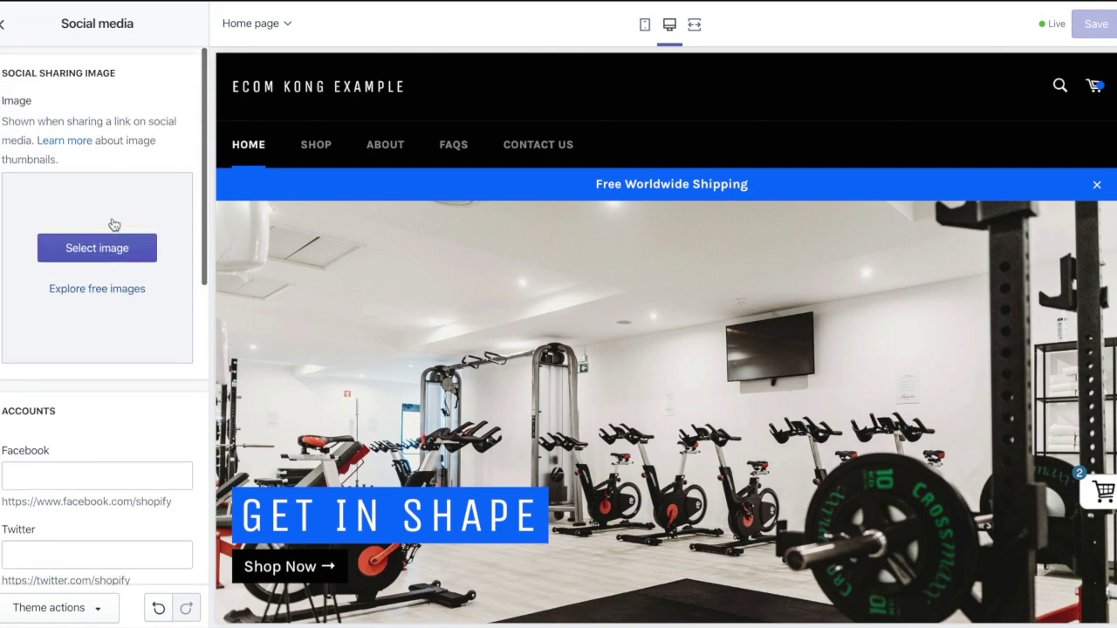
- Check the Favicon settings and return to the theme settings list without changes
{"action": "left_click", "coordinate": [8, 40]}
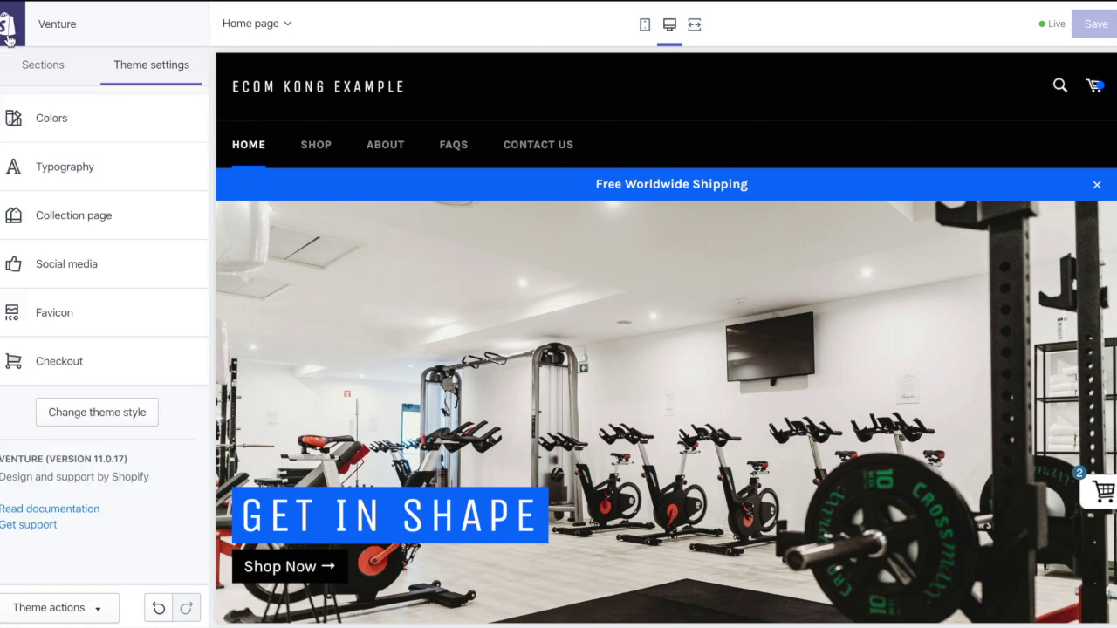
{"action": "left_click", "coordinate": [87, 315]}
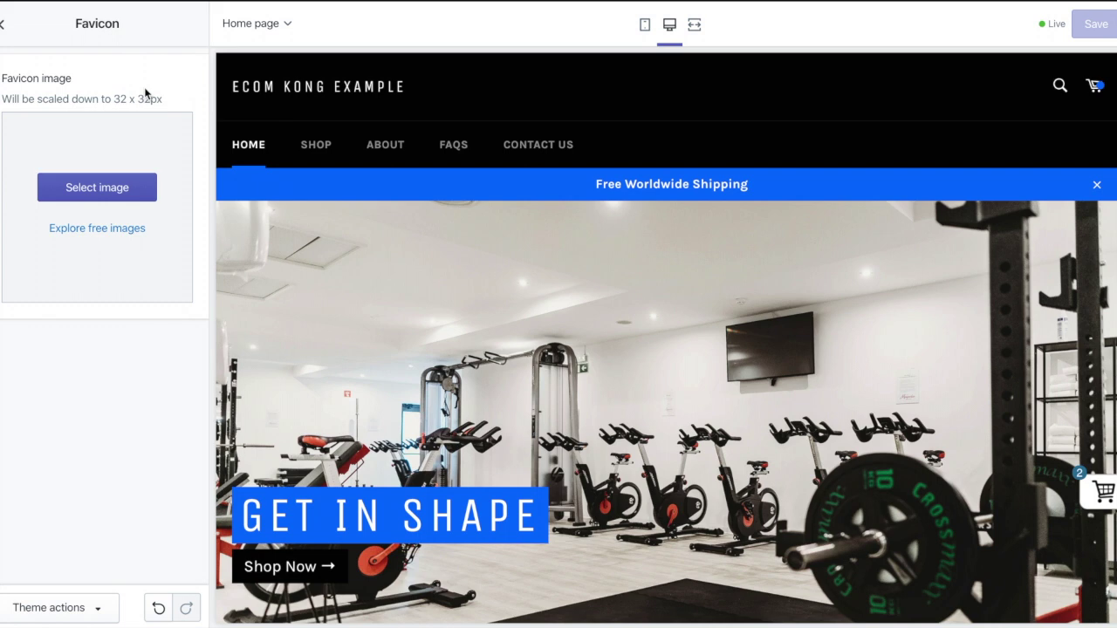
{"action": "left_click", "coordinate": [3, 29]}
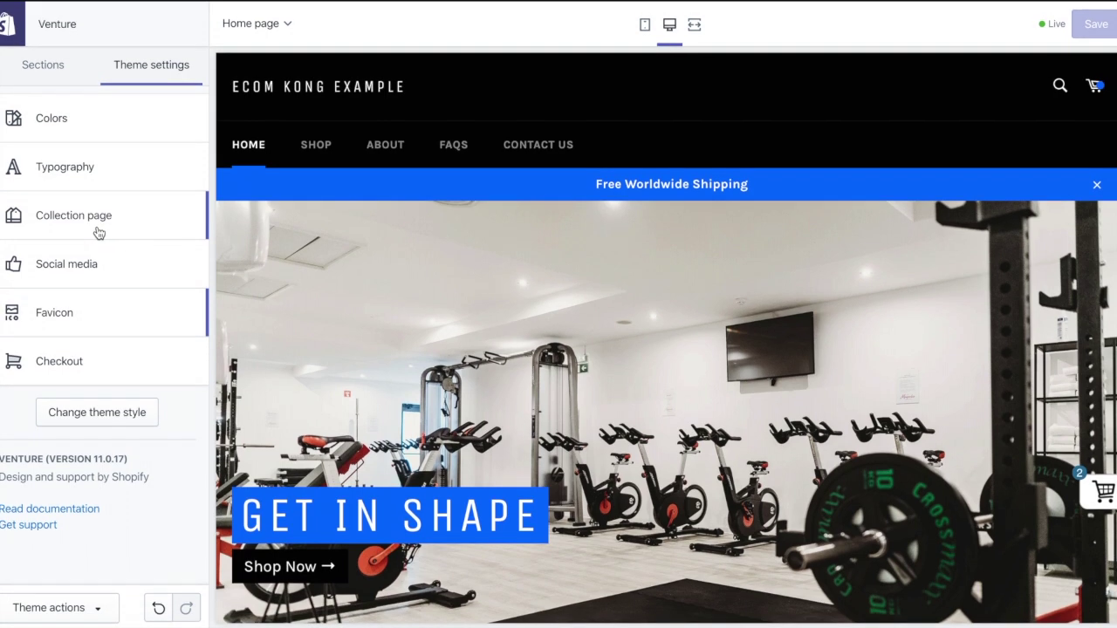
{"action": "left_click", "coordinate": [115, 364]}
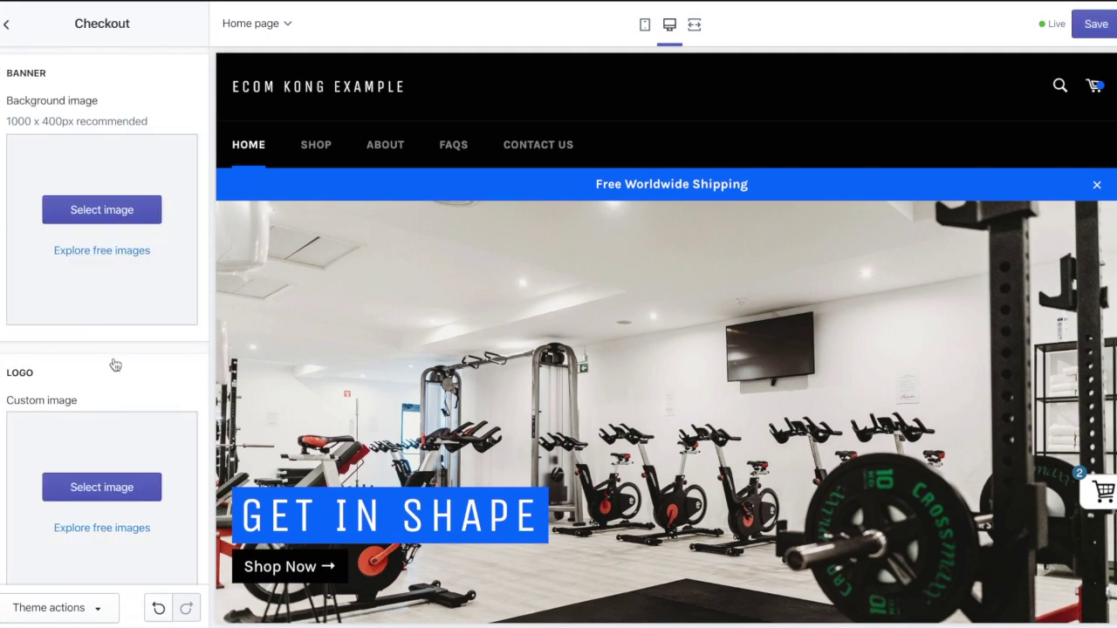
{"action": "scroll", "coordinate": [123, 144], "scroll_direction": "down", "scroll_amount": 5}
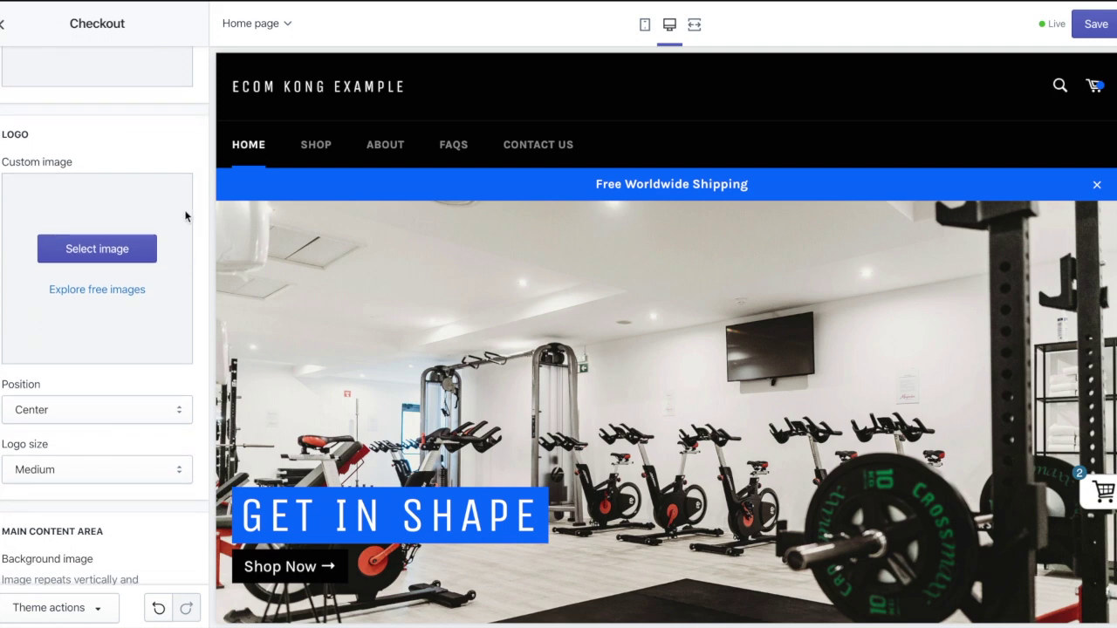
{"action": "scroll", "coordinate": [139, 335], "scroll_direction": "down", "scroll_amount": 4}
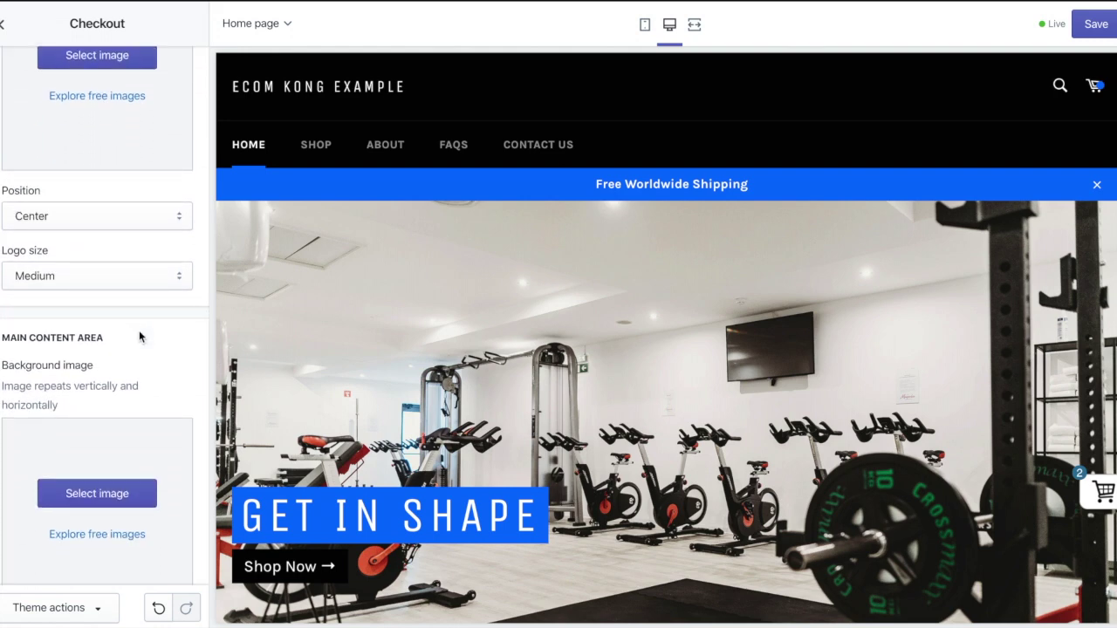
{"action": "scroll", "coordinate": [140, 336], "scroll_direction": "up", "scroll_amount": 3}
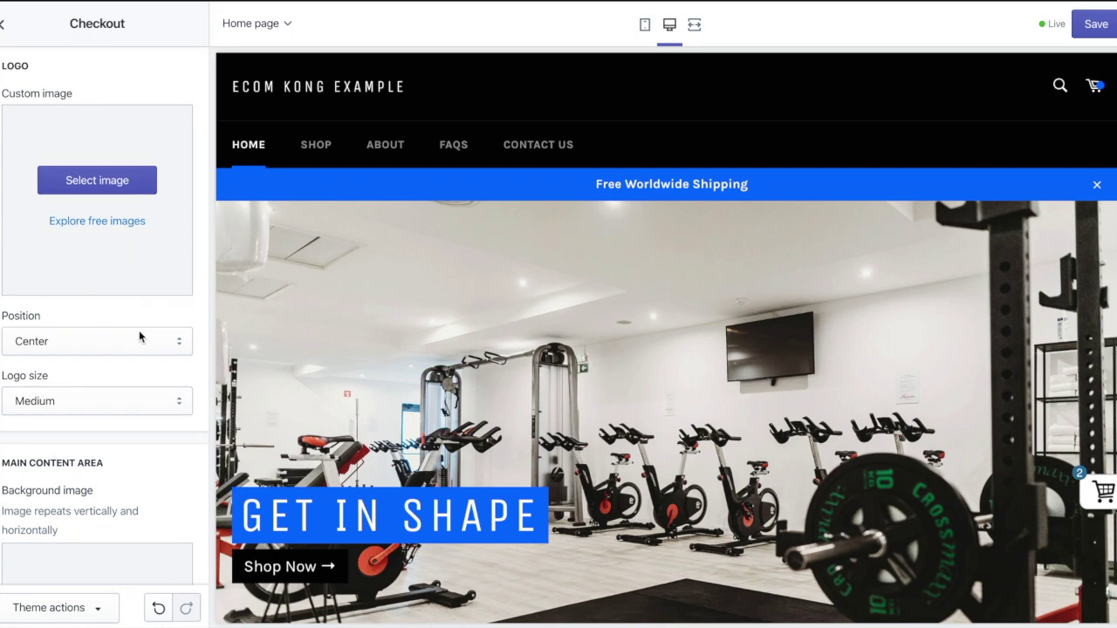
{"action": "scroll", "coordinate": [138, 336], "scroll_direction": "down", "scroll_amount": 5}
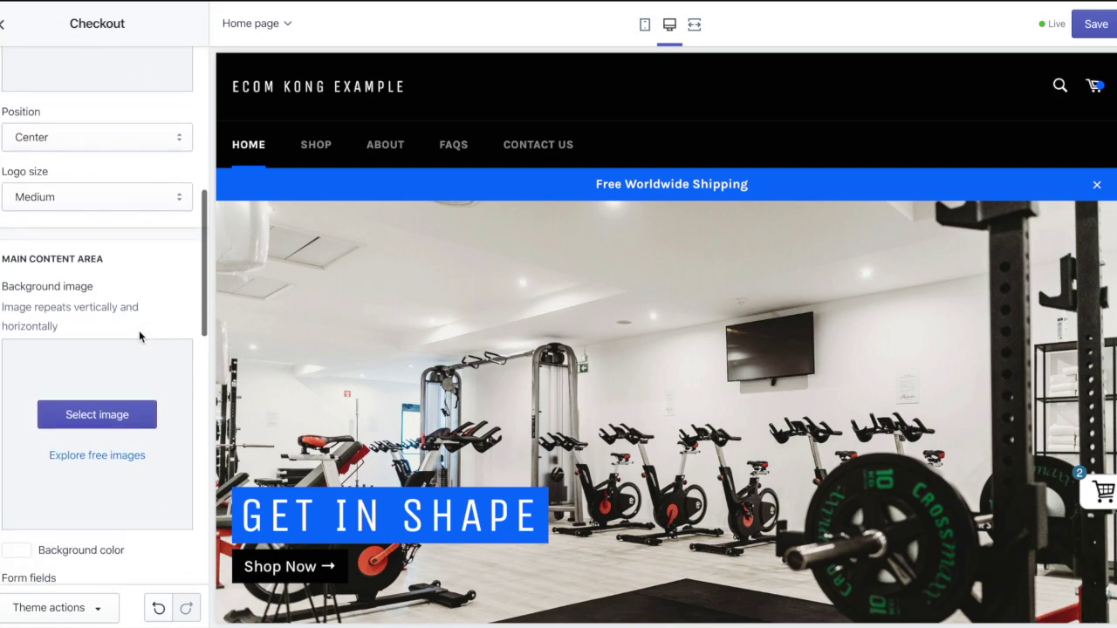
{"action": "scroll", "coordinate": [140, 336], "scroll_direction": "down", "scroll_amount": 3}
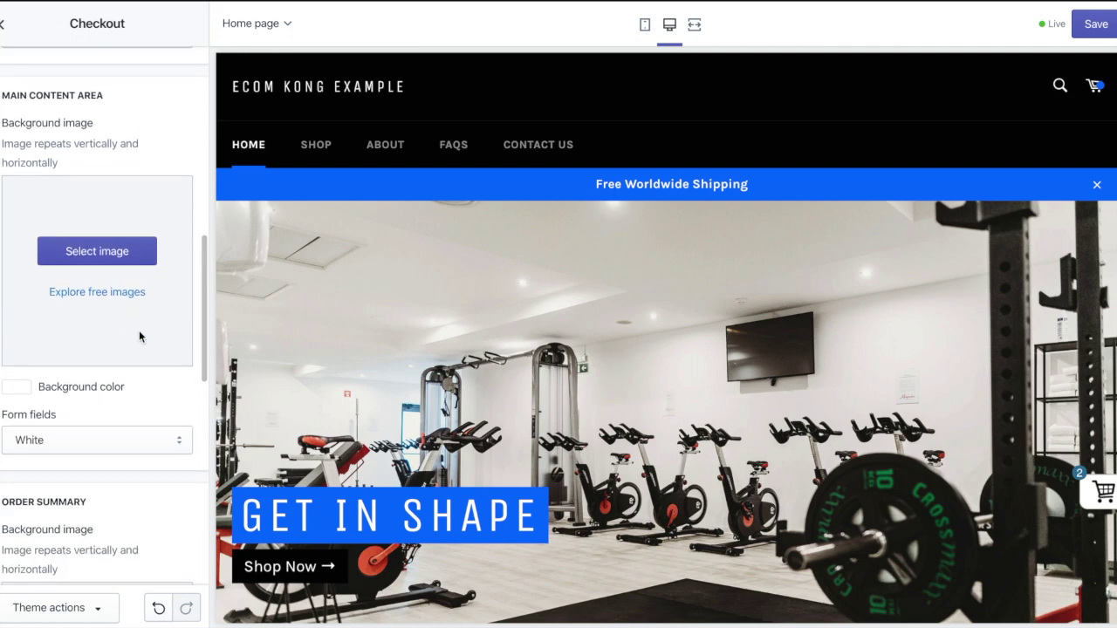
{"action": "scroll", "coordinate": [139, 337], "scroll_direction": "down", "scroll_amount": 8}
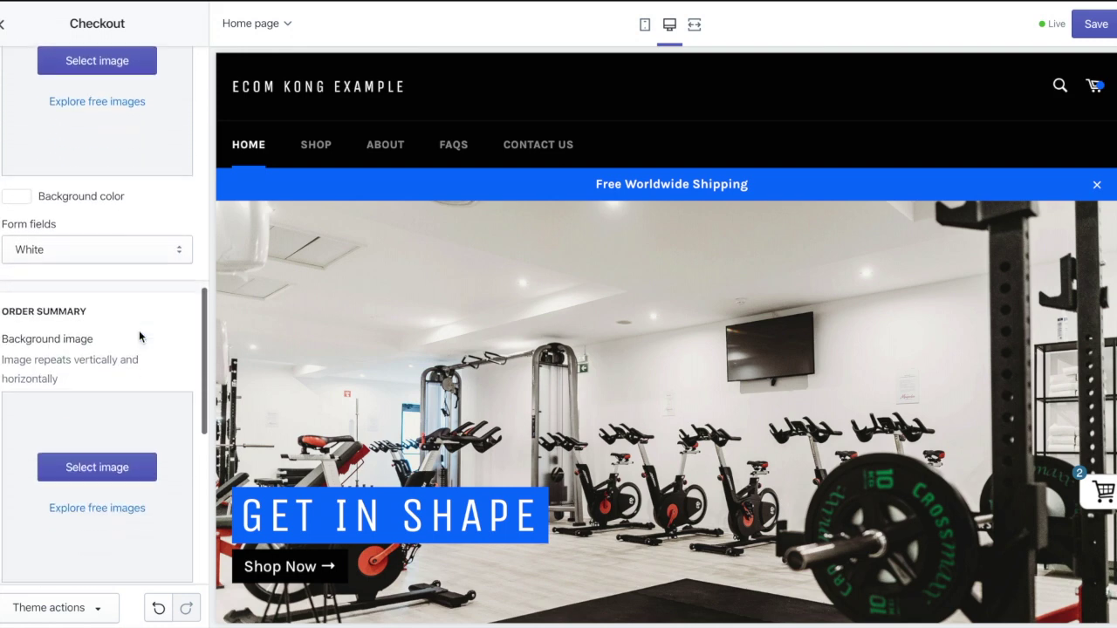
{"action": "scroll", "coordinate": [139, 336], "scroll_direction": "down", "scroll_amount": 5}
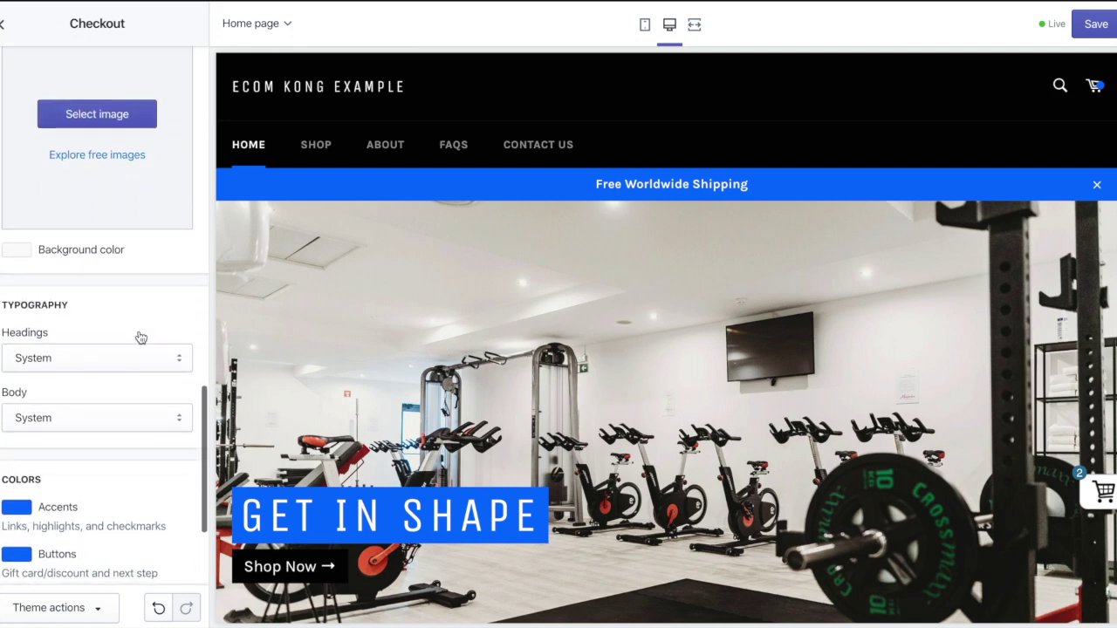
{"action": "scroll", "coordinate": [139, 336], "scroll_direction": "up", "scroll_amount": 2}
{"action": "scroll", "coordinate": [139, 336], "scroll_direction": "up", "scroll_amount": 5}
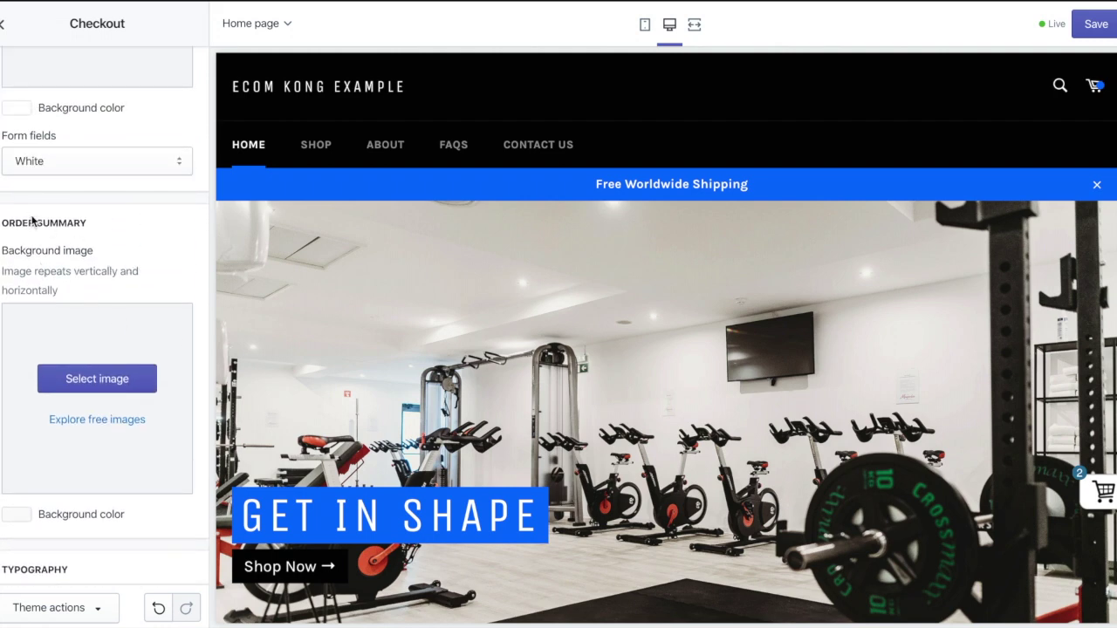
{"action": "scroll", "coordinate": [131, 255], "scroll_direction": "up", "scroll_amount": 7}
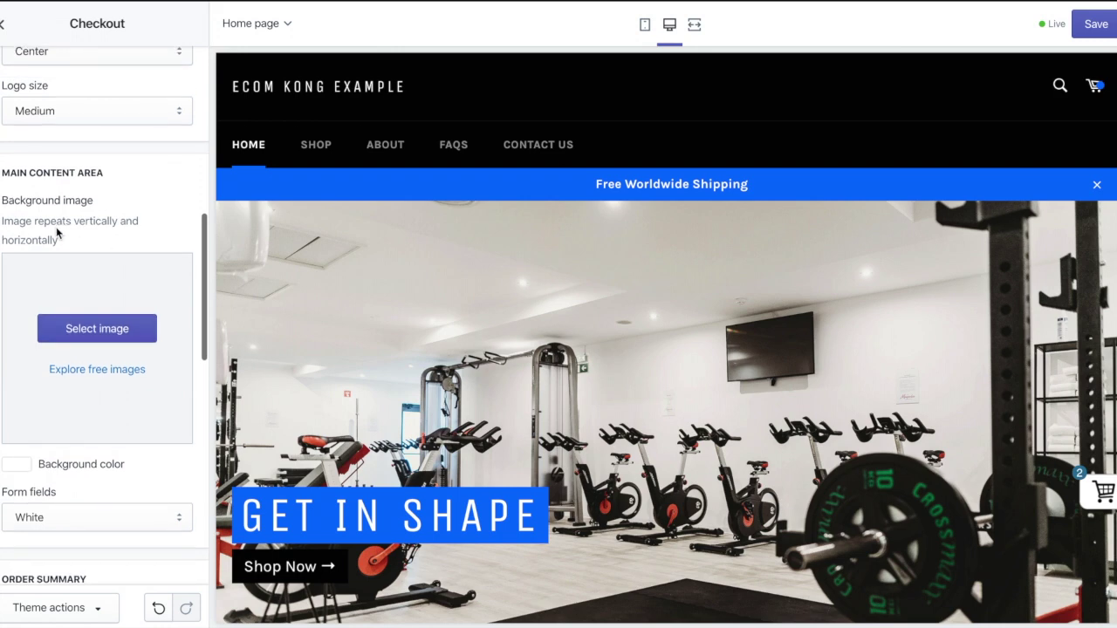
{"action": "scroll", "coordinate": [56, 232], "scroll_direction": "down", "scroll_amount": 8}
{"action": "scroll", "coordinate": [56, 232], "scroll_direction": "down", "scroll_amount": 7}
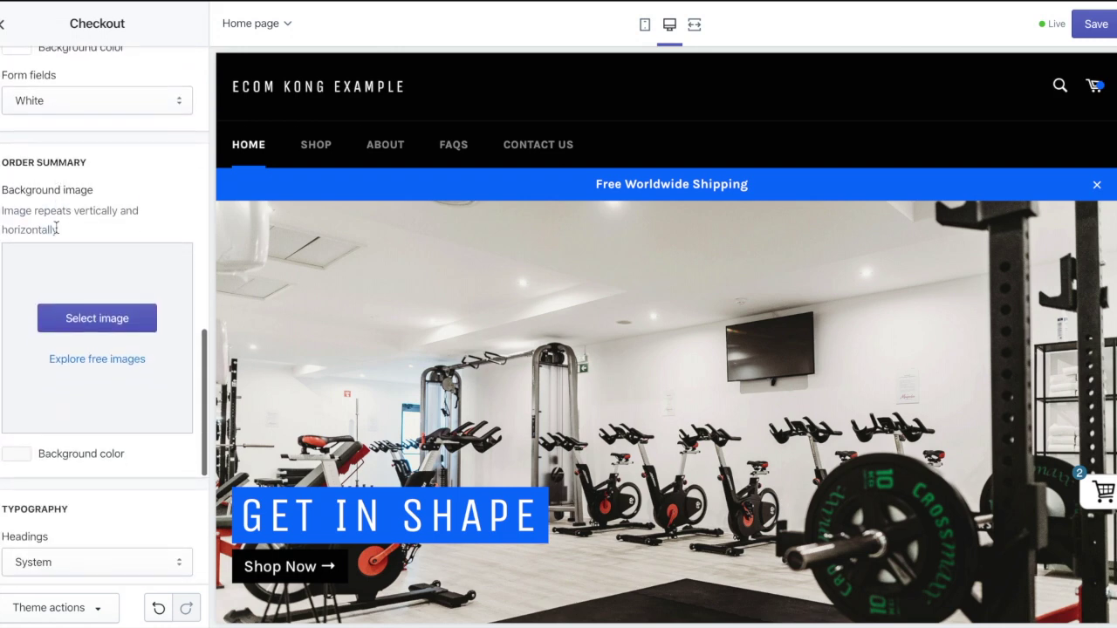
{"action": "scroll", "coordinate": [56, 227], "scroll_direction": "down", "scroll_amount": 1}
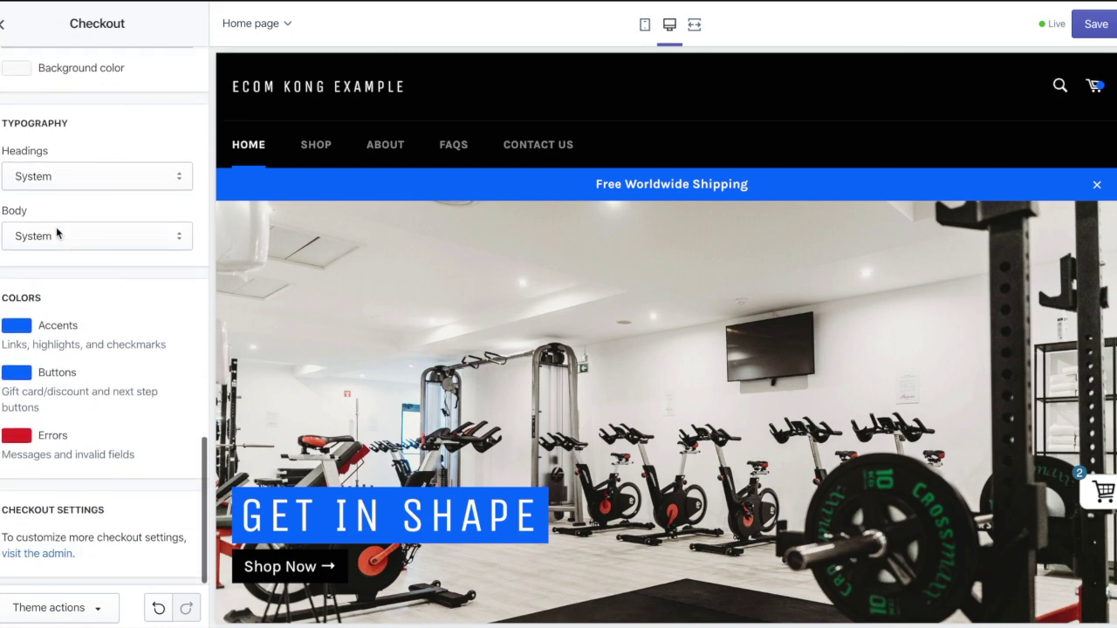
{"action": "scroll", "coordinate": [56, 229], "scroll_direction": "up", "scroll_amount": 16}
{"action": "scroll", "coordinate": [56, 232], "scroll_direction": "up", "scroll_amount": 6}
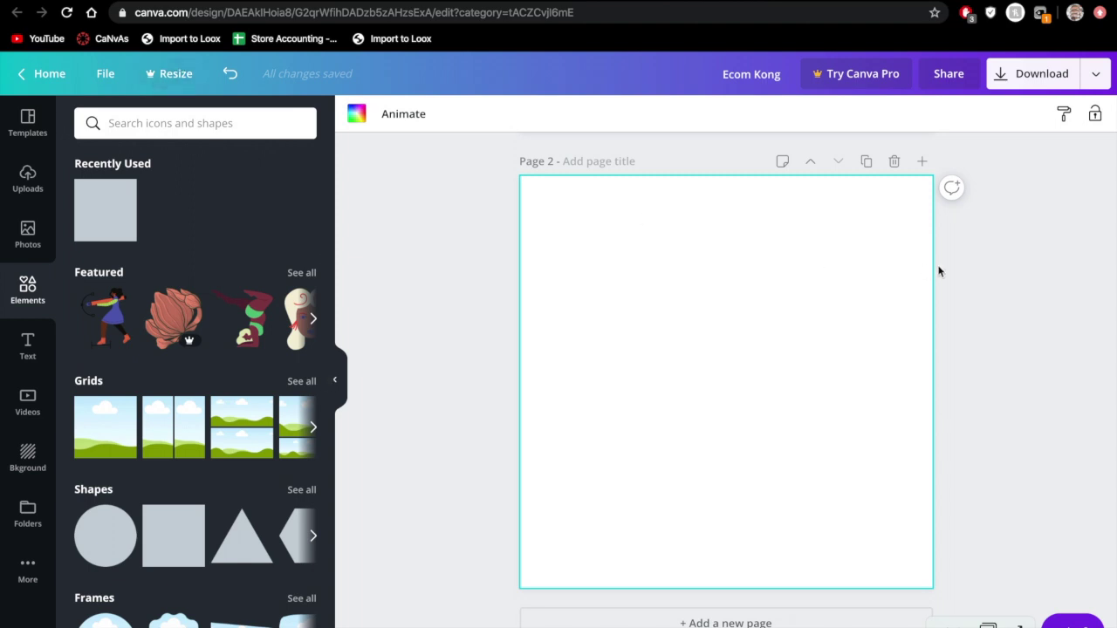
- Leave the Ecom Kong design for Canva's home page and dismiss the Get Canva Pro offer
{"action": "left_click", "coordinate": [44, 74]}
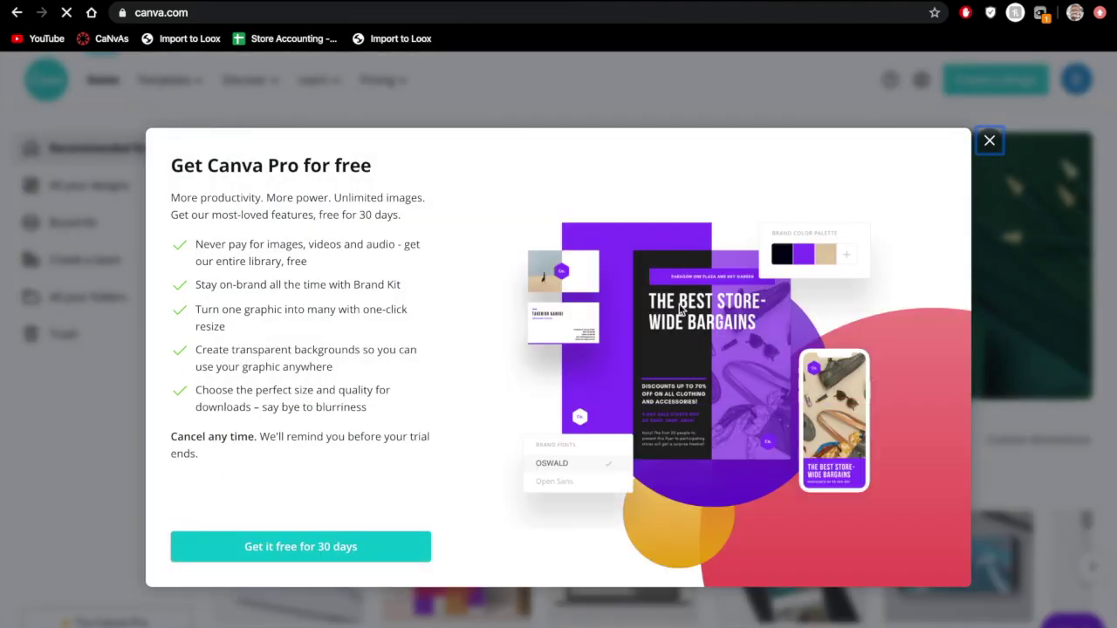
{"action": "left_click", "coordinate": [990, 142]}
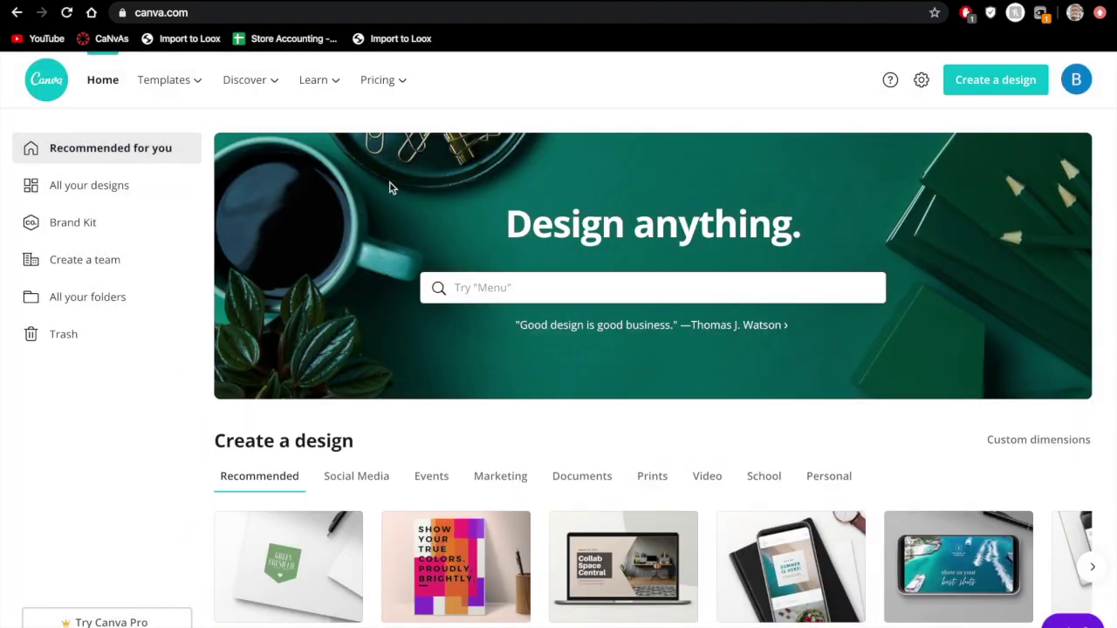
- Start a new design and add a grey square flattened into a thin bar about 108 px wide
{"action": "left_click", "coordinate": [981, 81]}
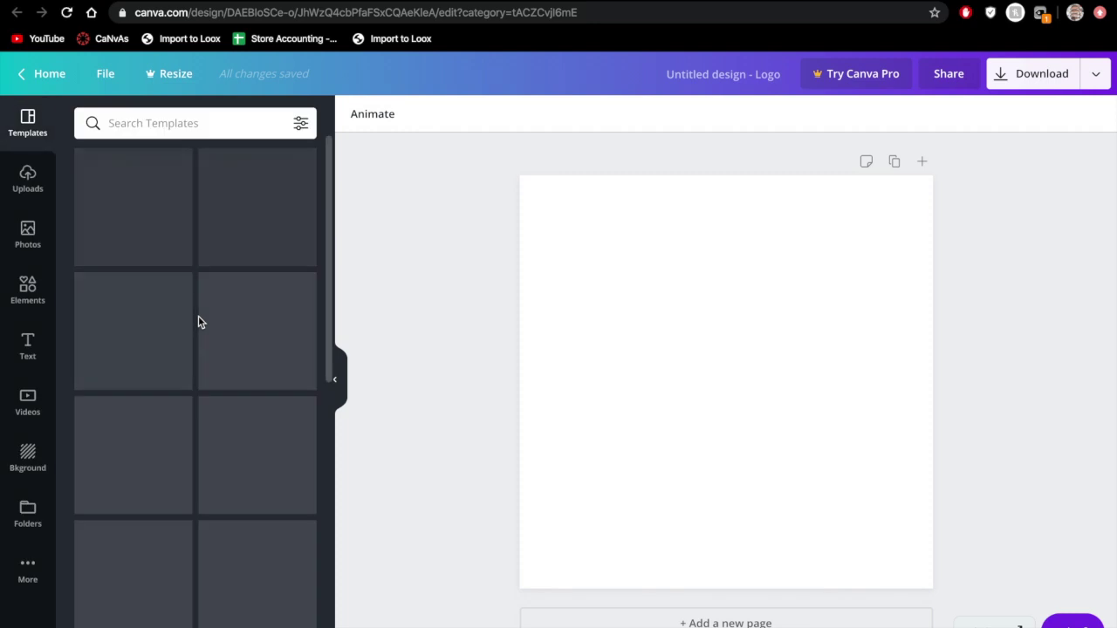
{"action": "scroll", "coordinate": [195, 355], "scroll_direction": "down", "scroll_amount": 6}
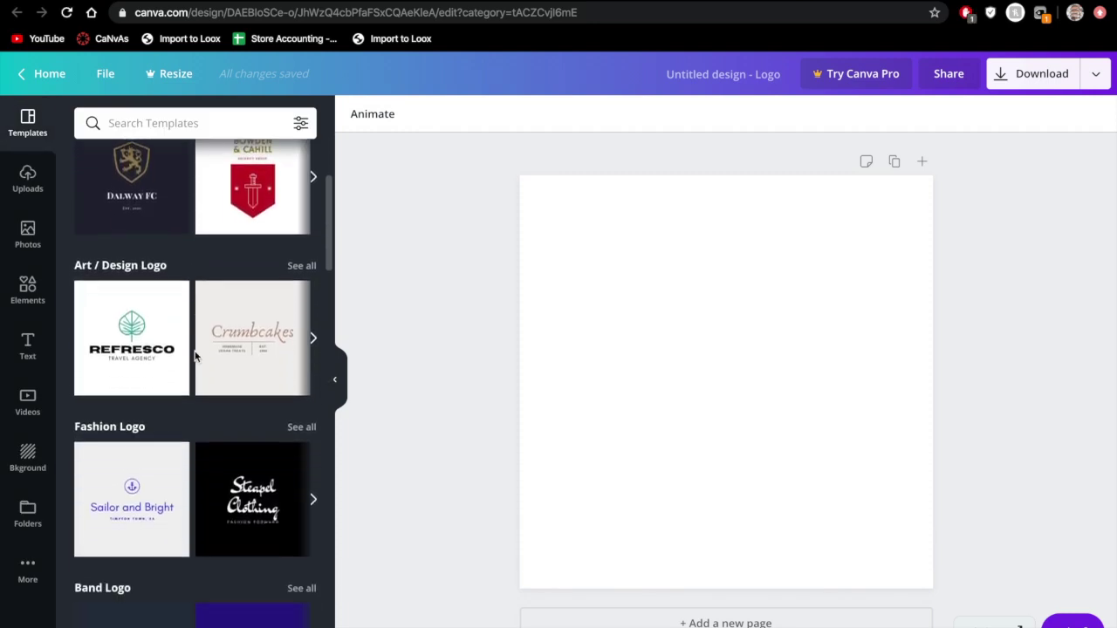
{"action": "scroll", "coordinate": [195, 356], "scroll_direction": "down", "scroll_amount": 5}
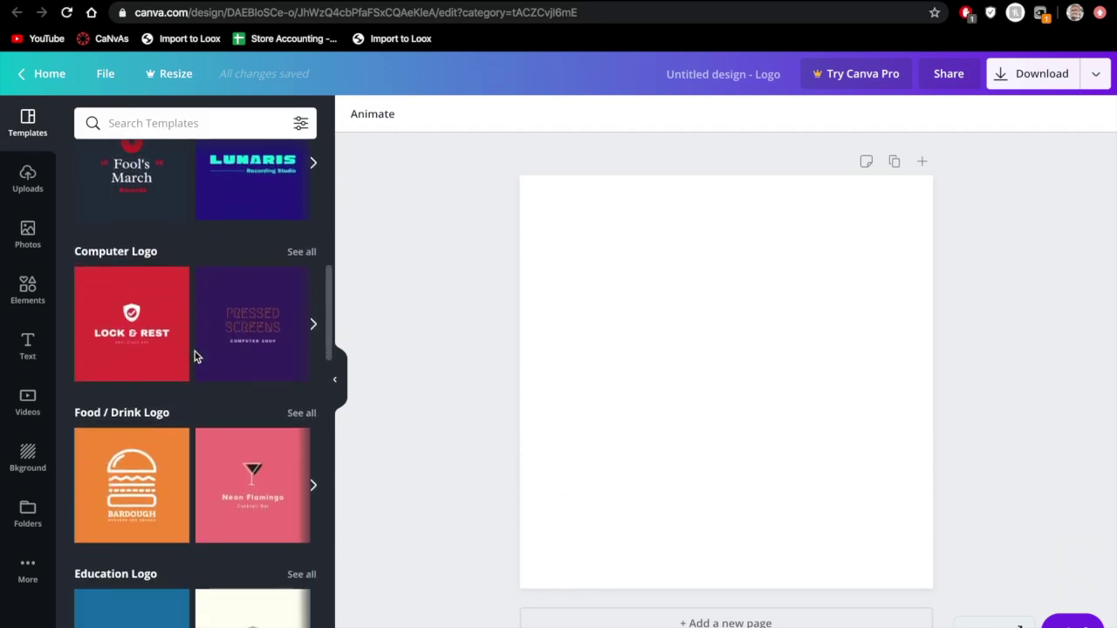
{"action": "scroll", "coordinate": [194, 355], "scroll_direction": "down", "scroll_amount": 10}
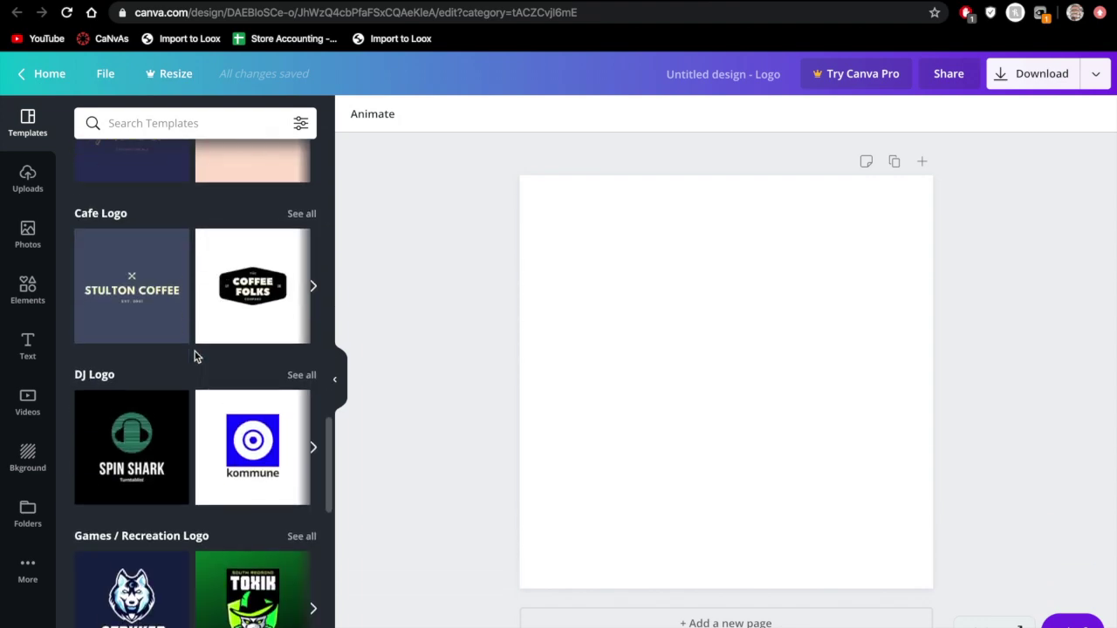
{"action": "left_click", "coordinate": [27, 291]}
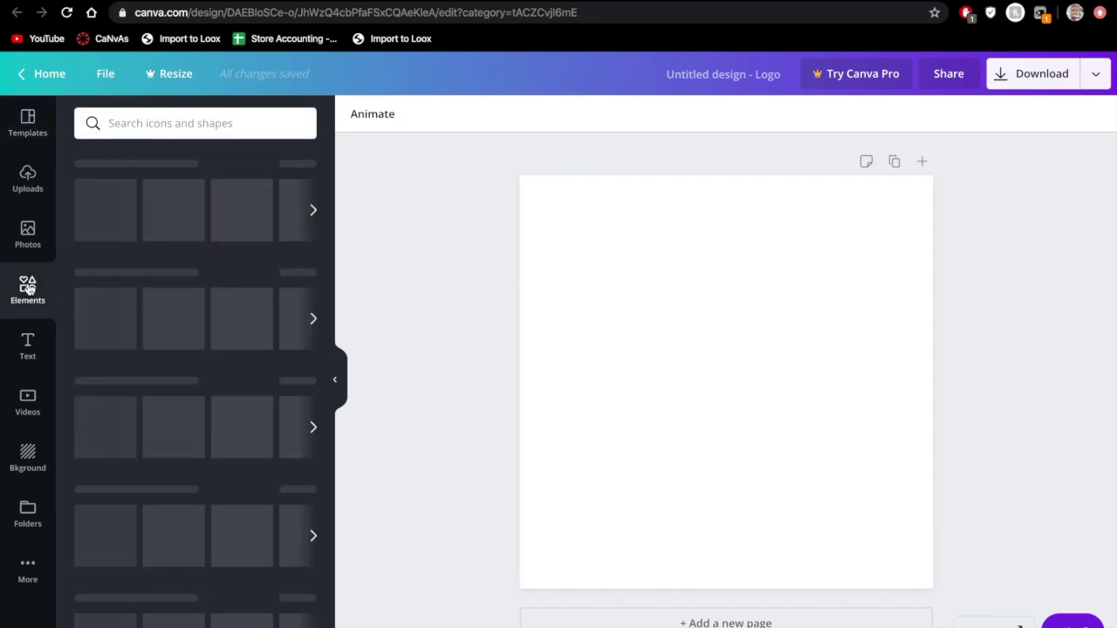
{"action": "left_click", "coordinate": [110, 219]}
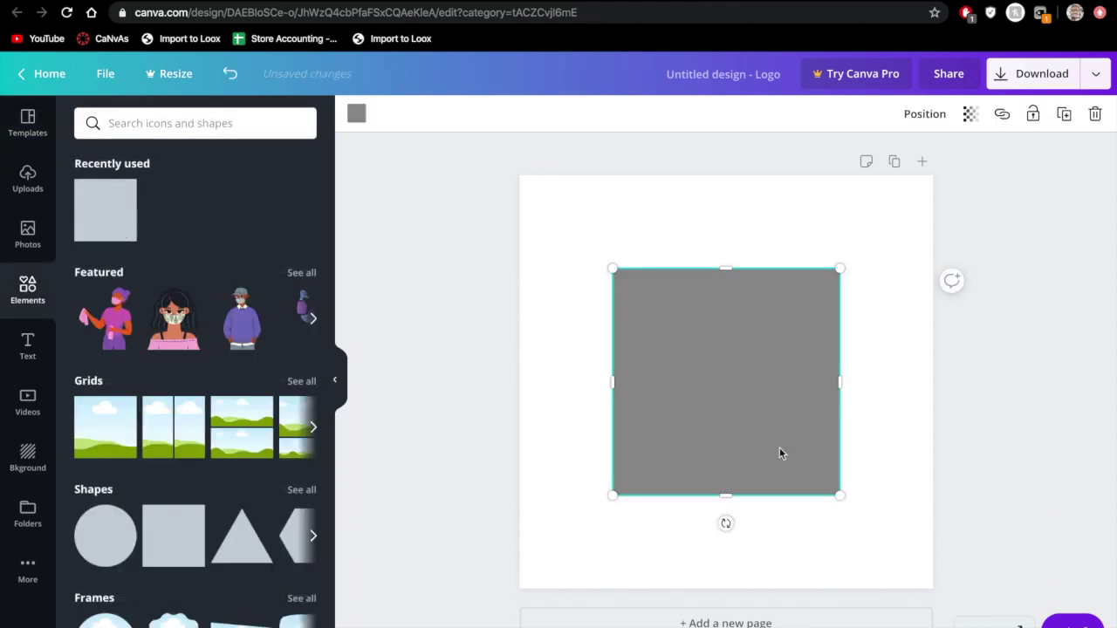
{"action": "left_click_drag", "start_coordinate": [726, 496], "coordinate": [728, 299]}
{"action": "left_click_drag", "start_coordinate": [843, 280], "coordinate": [655, 278]}
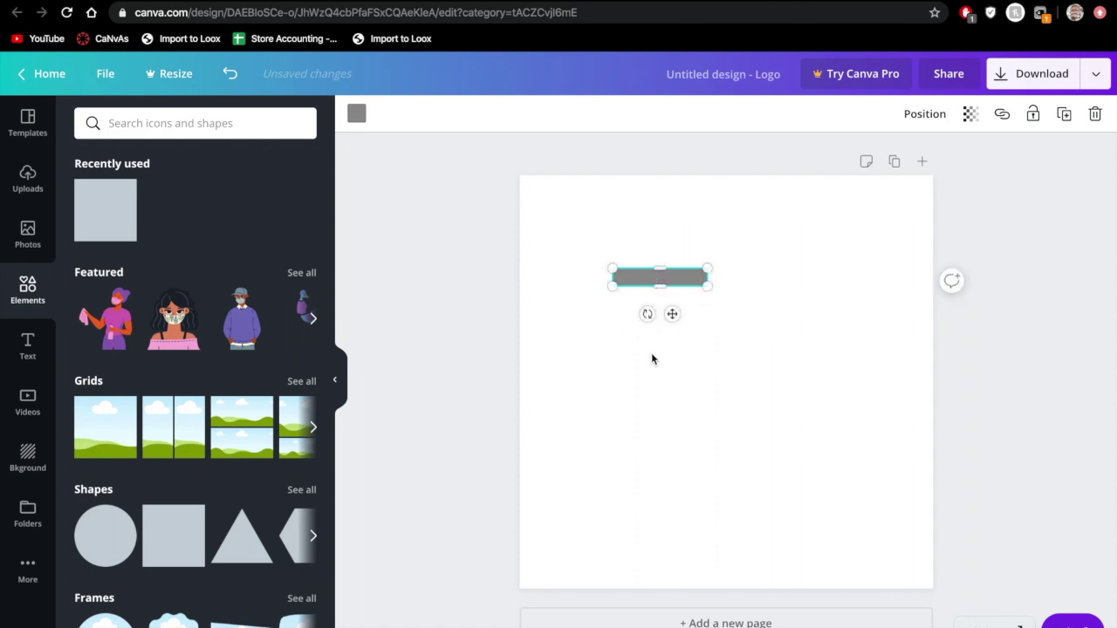
{"action": "left_click", "coordinate": [652, 359]}
{"action": "left_click", "coordinate": [671, 277]}
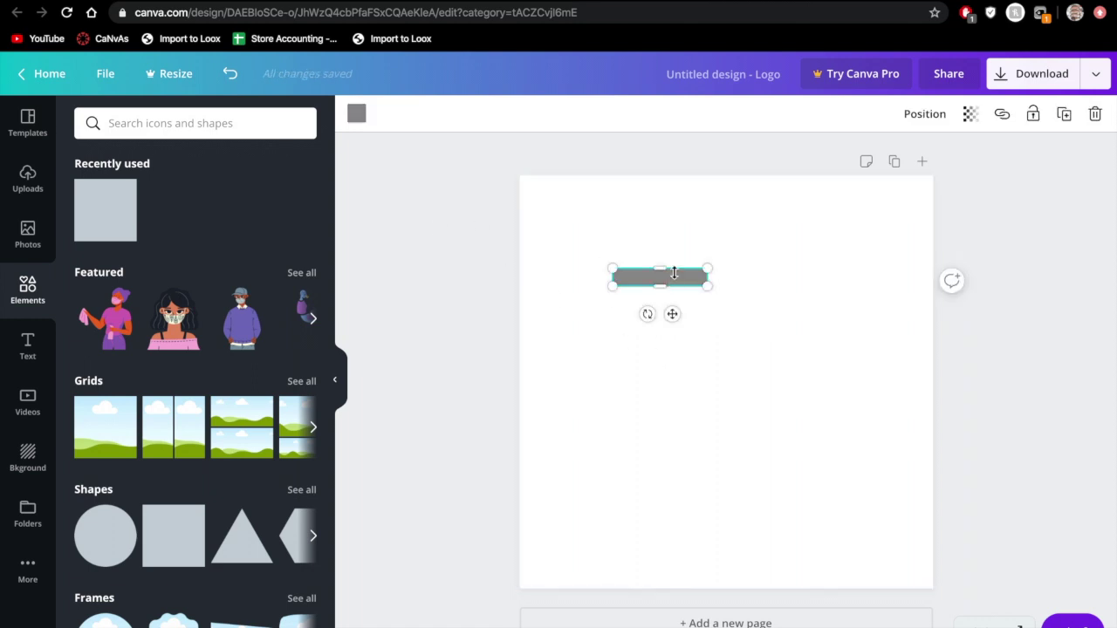
- Duplicate the grey bar and narrow the copy from its left side
{"action": "left_click", "coordinate": [1064, 114]}
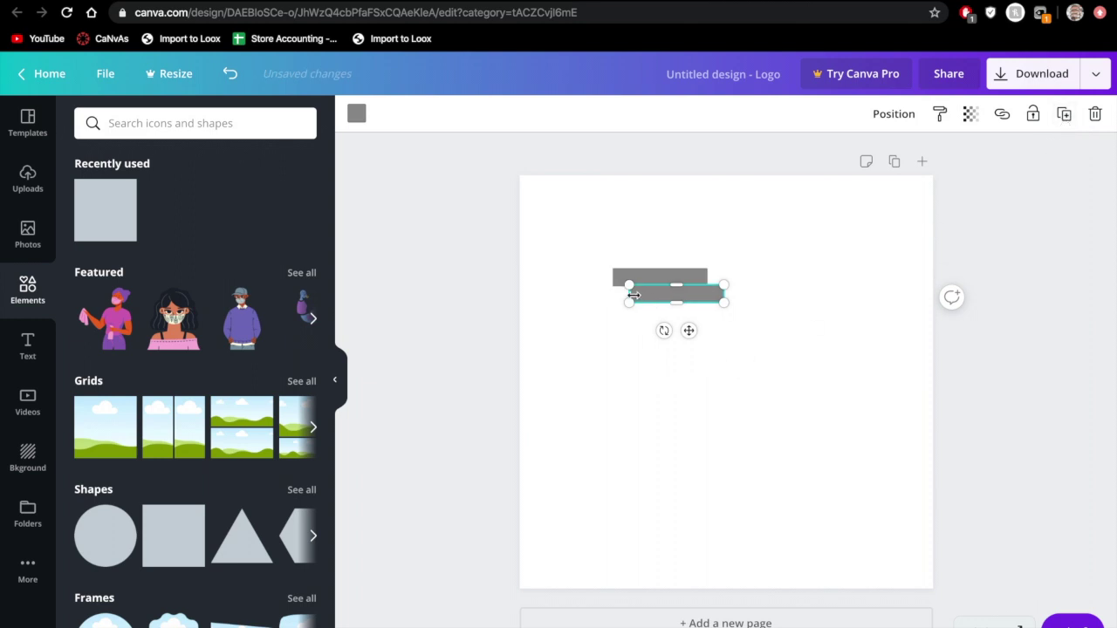
{"action": "left_click_drag", "start_coordinate": [635, 295], "coordinate": [673, 302]}
{"action": "left_click", "coordinate": [564, 269]}
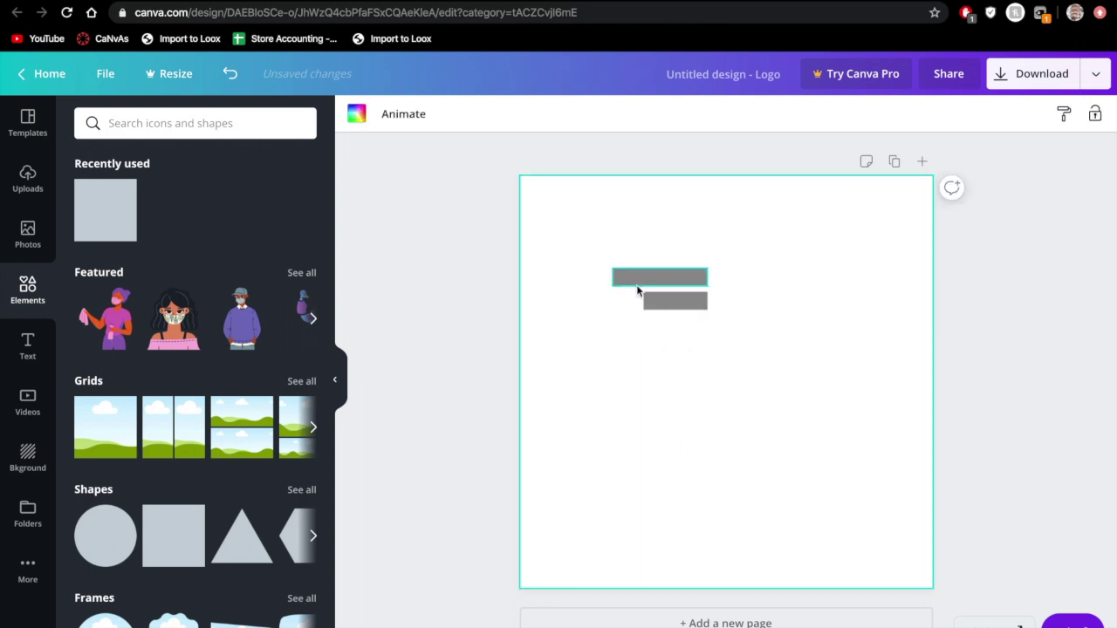
{"action": "left_click", "coordinate": [637, 283]}
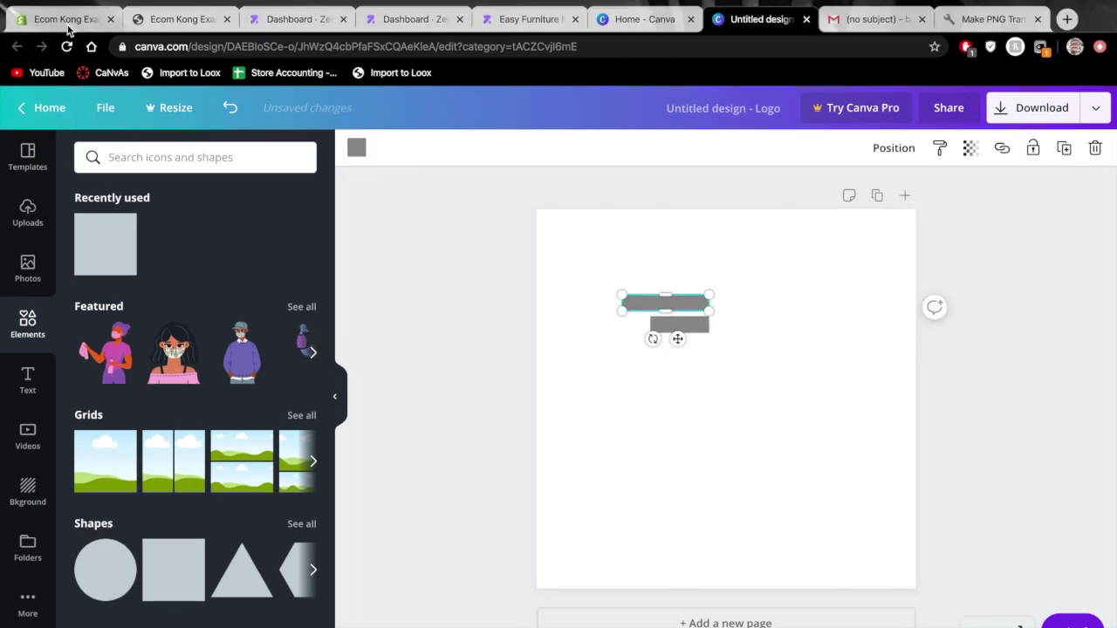
{"action": "left_click", "coordinate": [65, 12]}
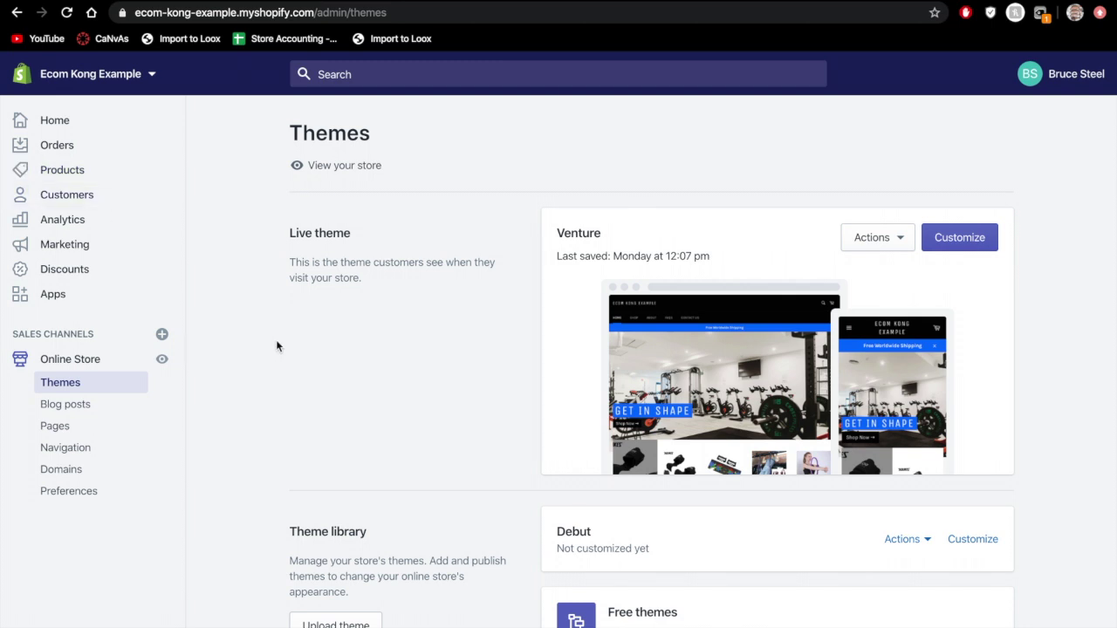
- In Venture's Theme settings > Colors, select the buttons, links and promotion hex code 006EFF
{"action": "left_click", "coordinate": [969, 240]}
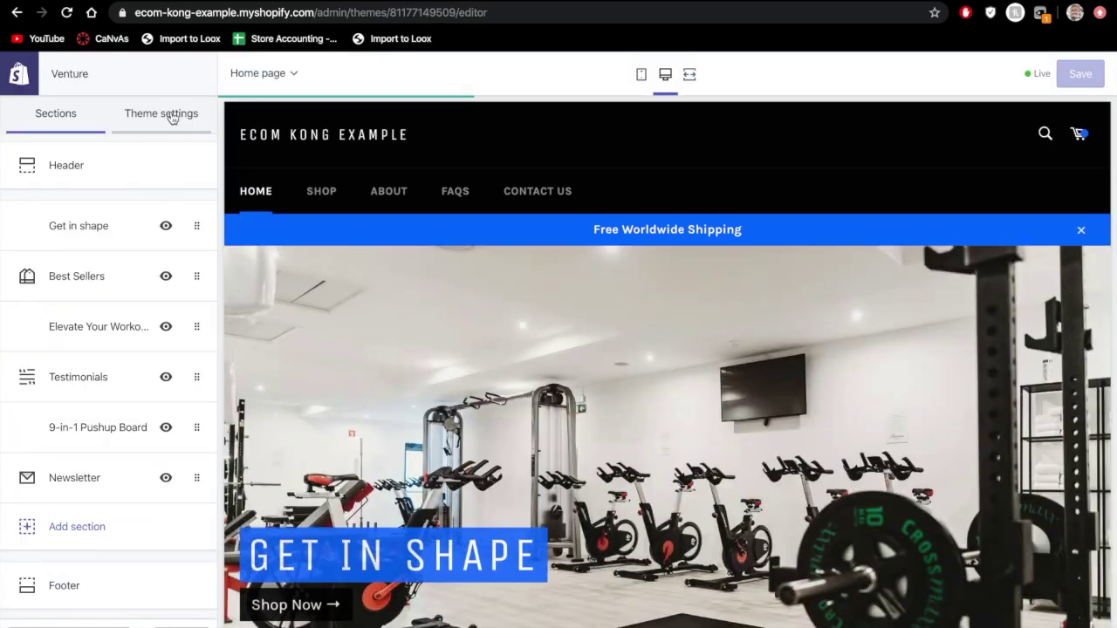
{"action": "left_click", "coordinate": [168, 115]}
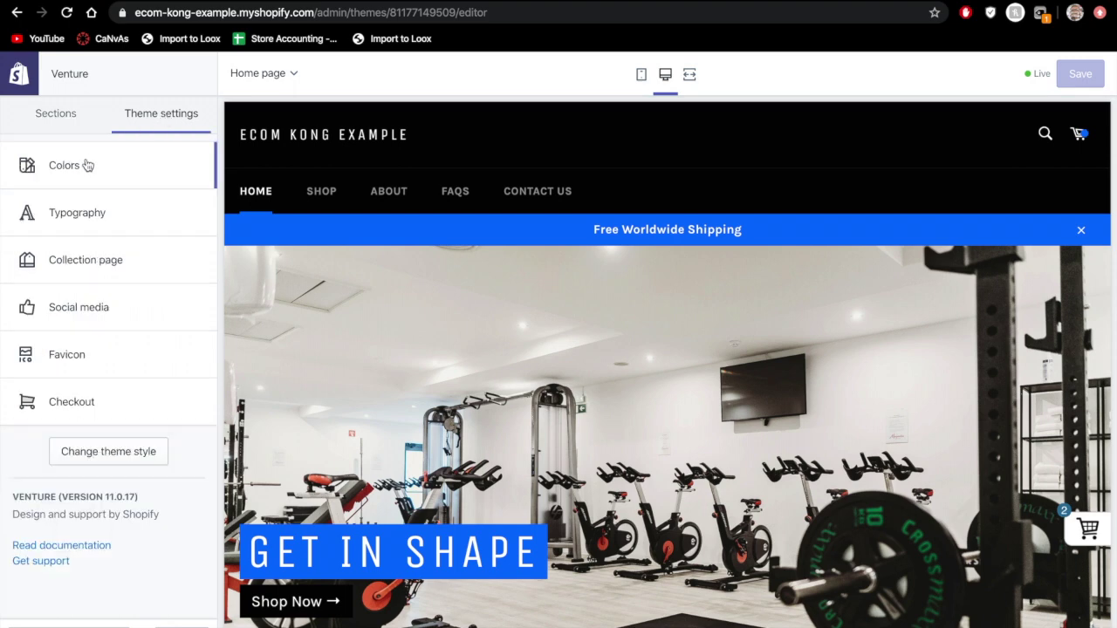
{"action": "left_click", "coordinate": [87, 165]}
{"action": "left_click", "coordinate": [31, 447]}
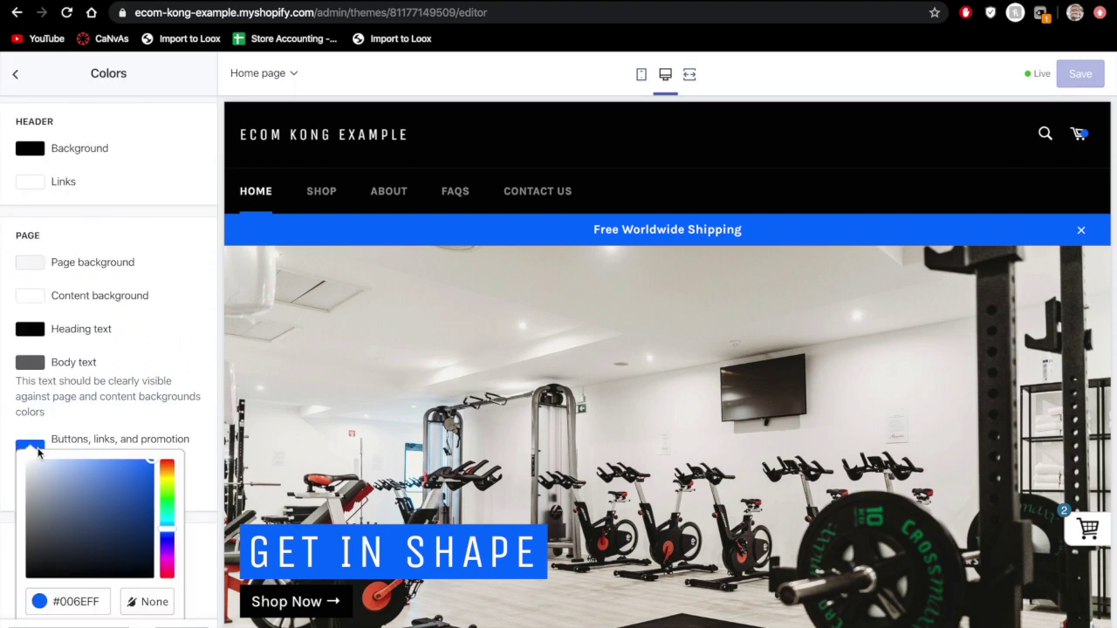
{"action": "scroll", "coordinate": [160, 388], "scroll_direction": "down", "scroll_amount": 3}
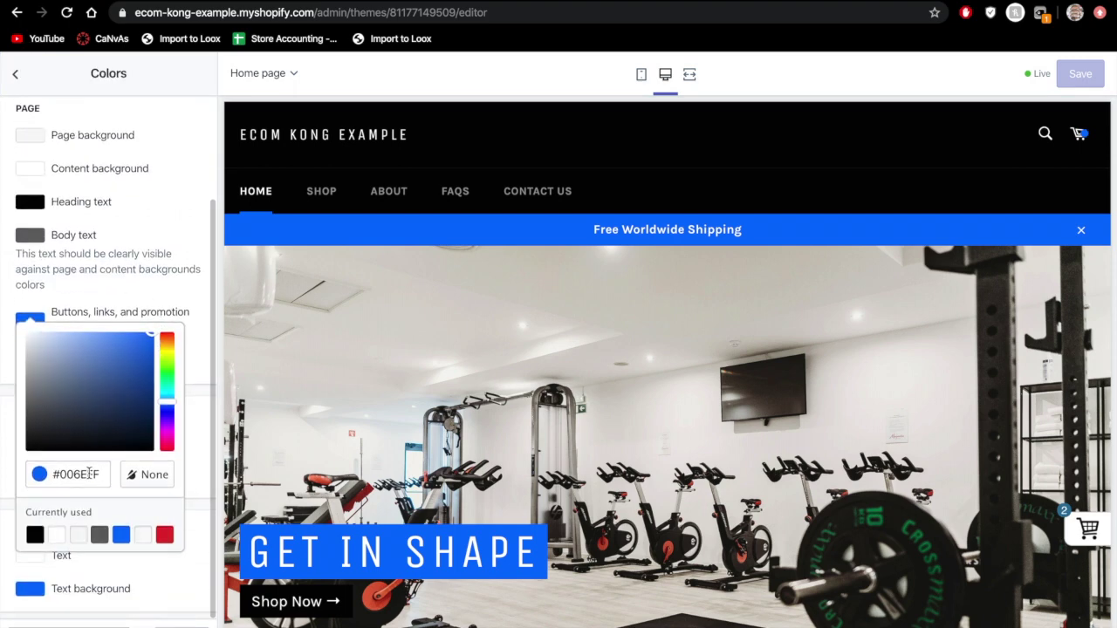
{"action": "left_click", "coordinate": [89, 474]}
{"action": "double_click", "coordinate": [89, 474]}
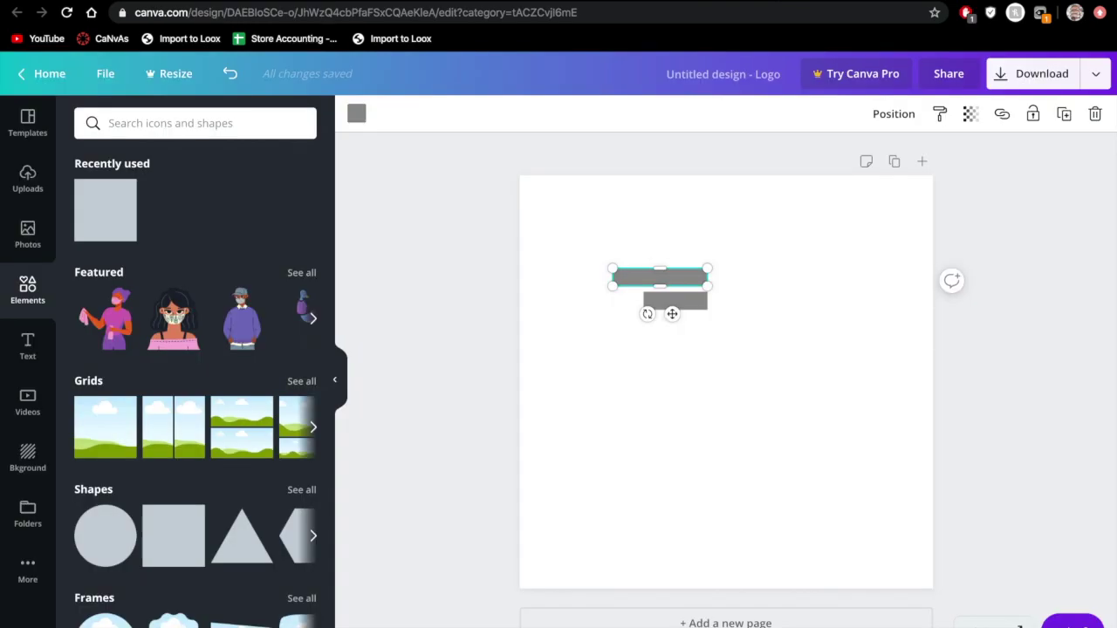
- Fill the upper bar and then the lower bar with blue 006EFF
{"action": "left_click", "coordinate": [356, 113]}
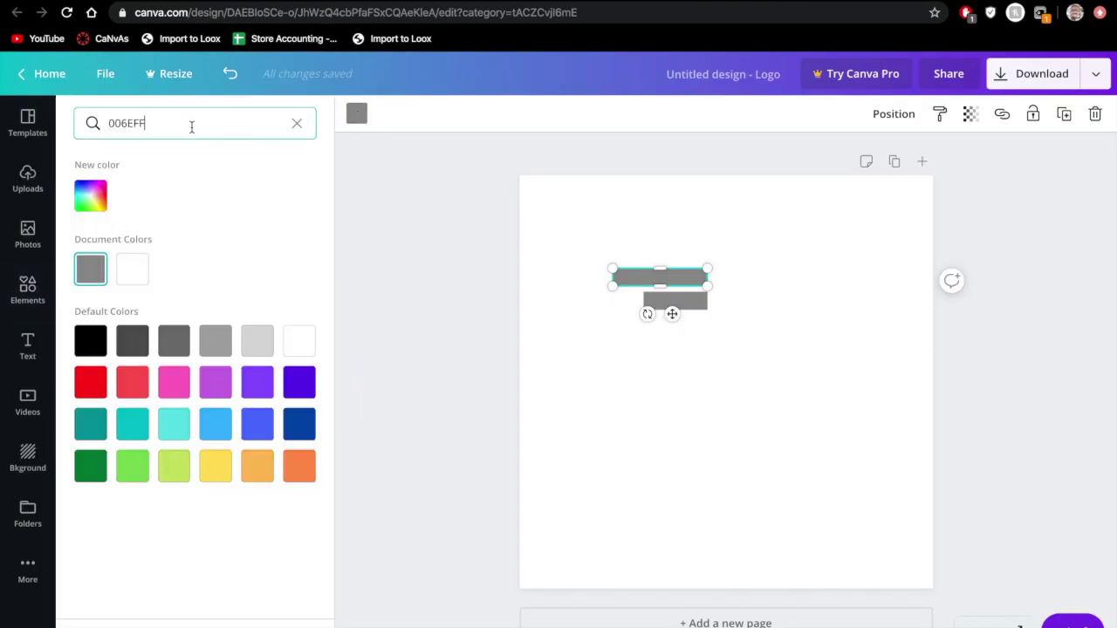
{"action": "left_click", "coordinate": [102, 206]}
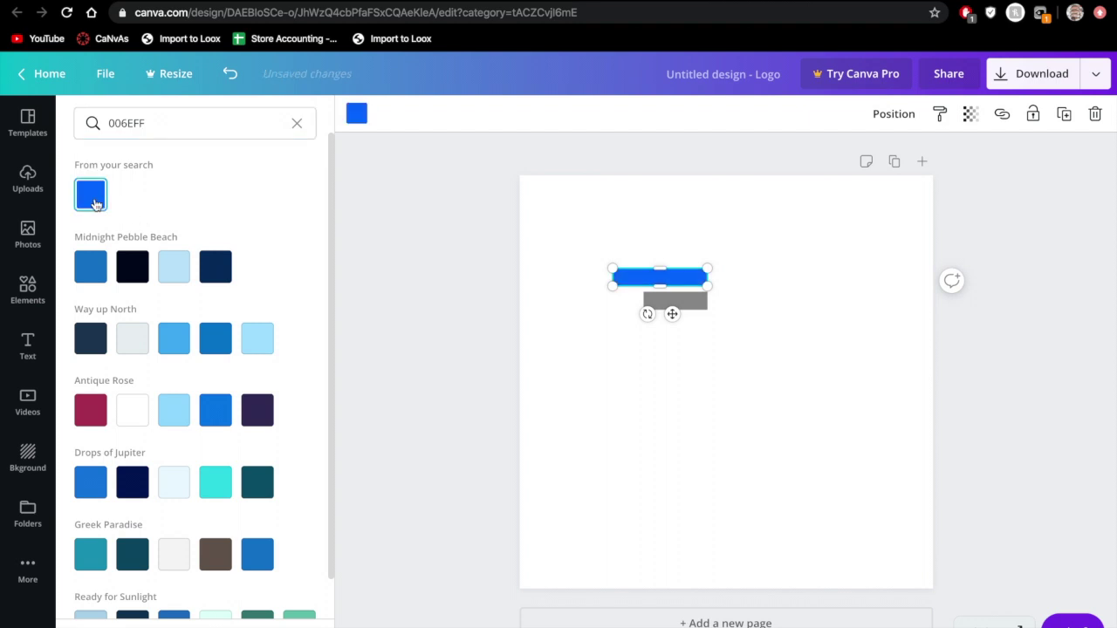
{"action": "left_click", "coordinate": [715, 316]}
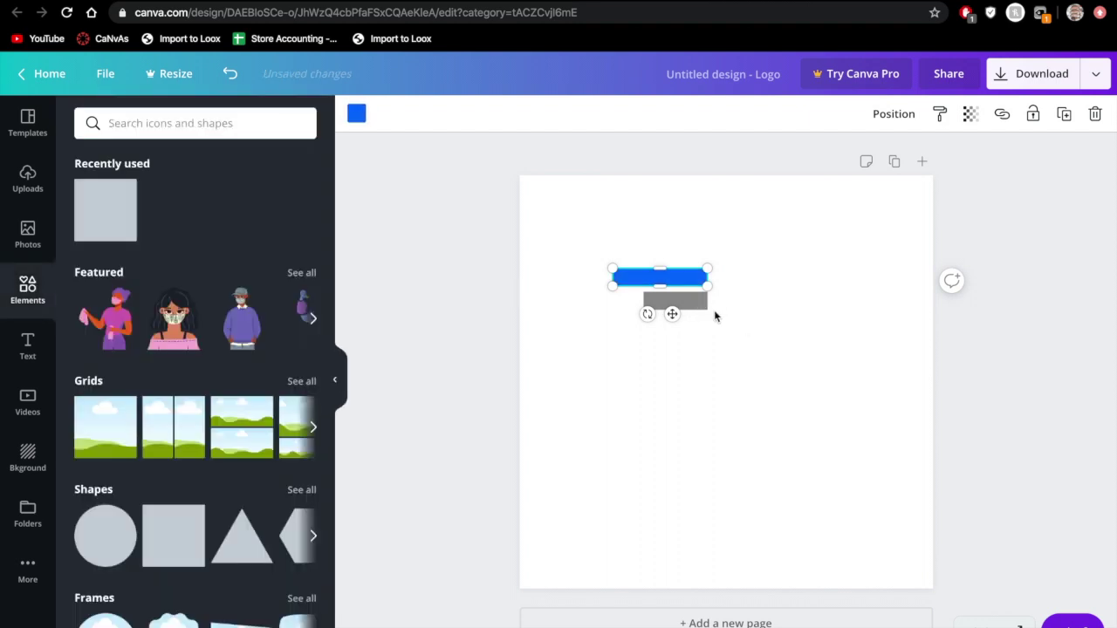
{"action": "left_click", "coordinate": [763, 296]}
{"action": "left_click", "coordinate": [699, 302]}
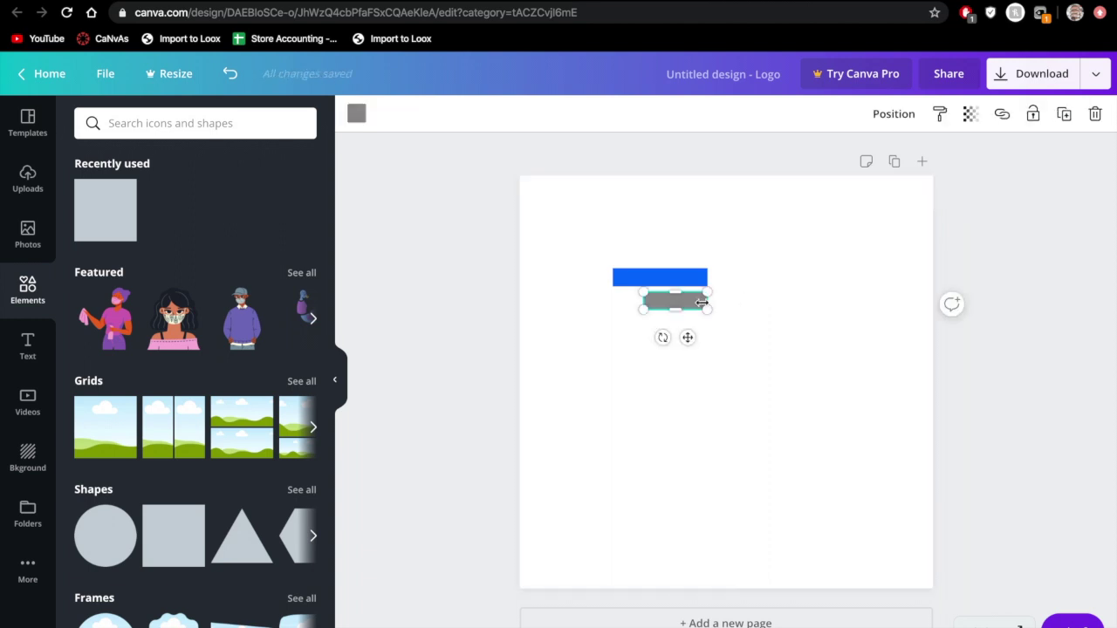
{"action": "left_click", "coordinate": [359, 115]}
{"action": "left_click", "coordinate": [97, 279]}
{"action": "left_click", "coordinate": [571, 397]}
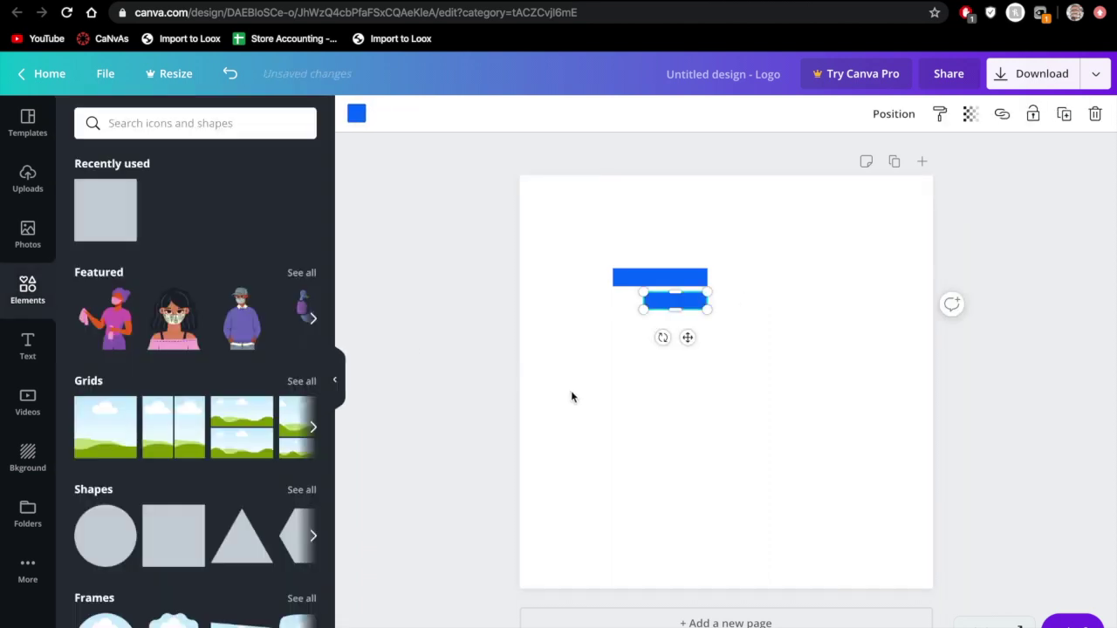
- Add the heading 'Ecom Kong' in Gagalin font and move it right of the bars
{"action": "left_click", "coordinate": [28, 345]}
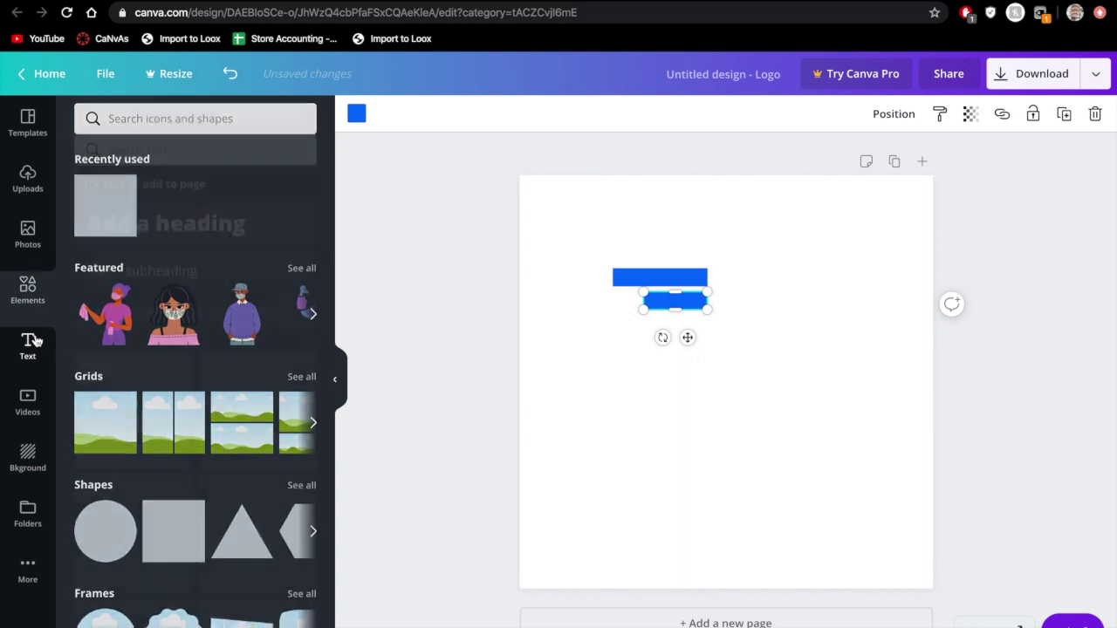
{"action": "left_click", "coordinate": [226, 203]}
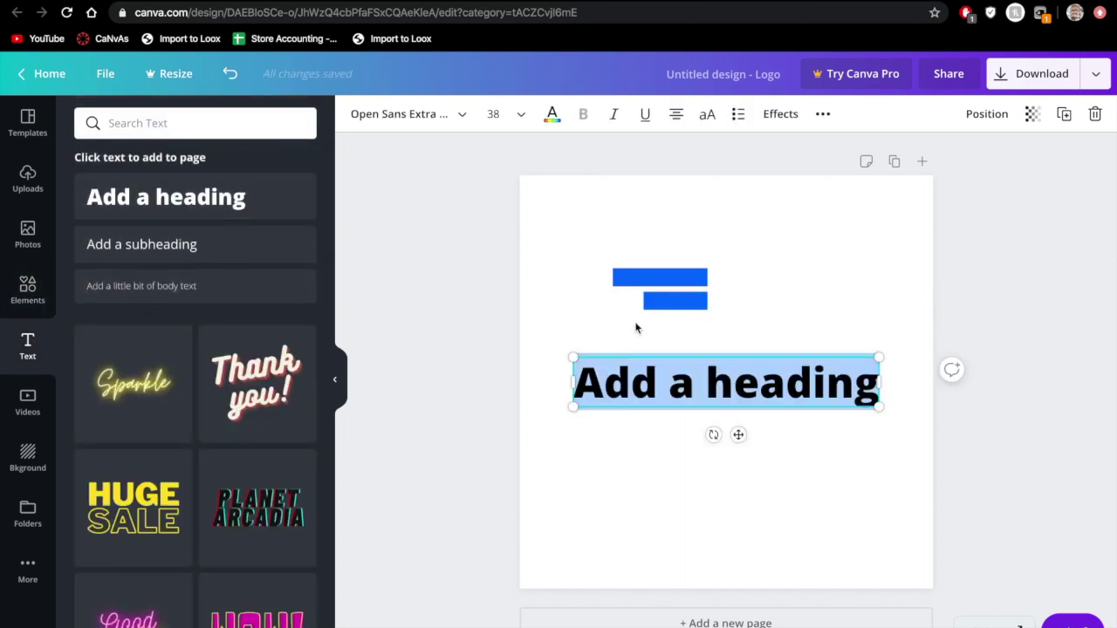
{"action": "type", "text": "Ecom"}
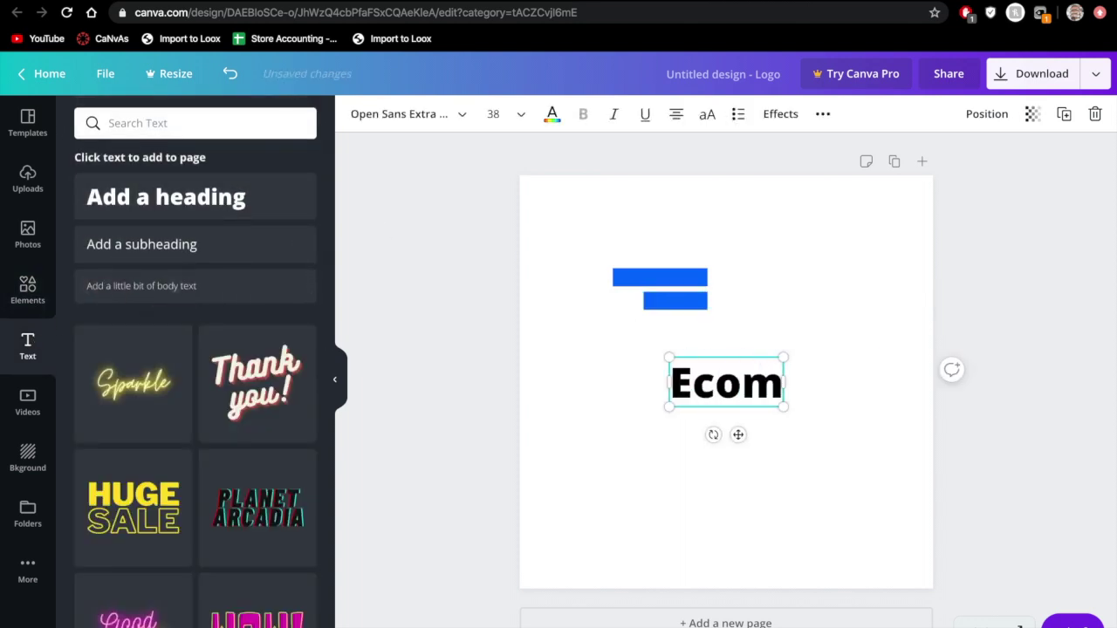
{"action": "type", "text": " Kong"}
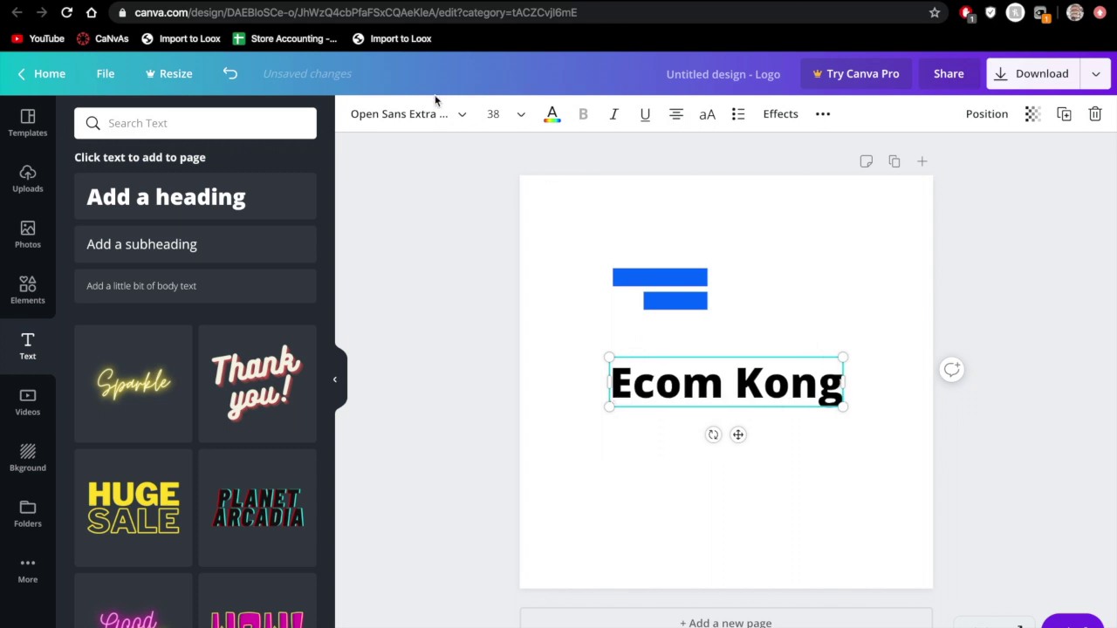
{"action": "left_click", "coordinate": [419, 114]}
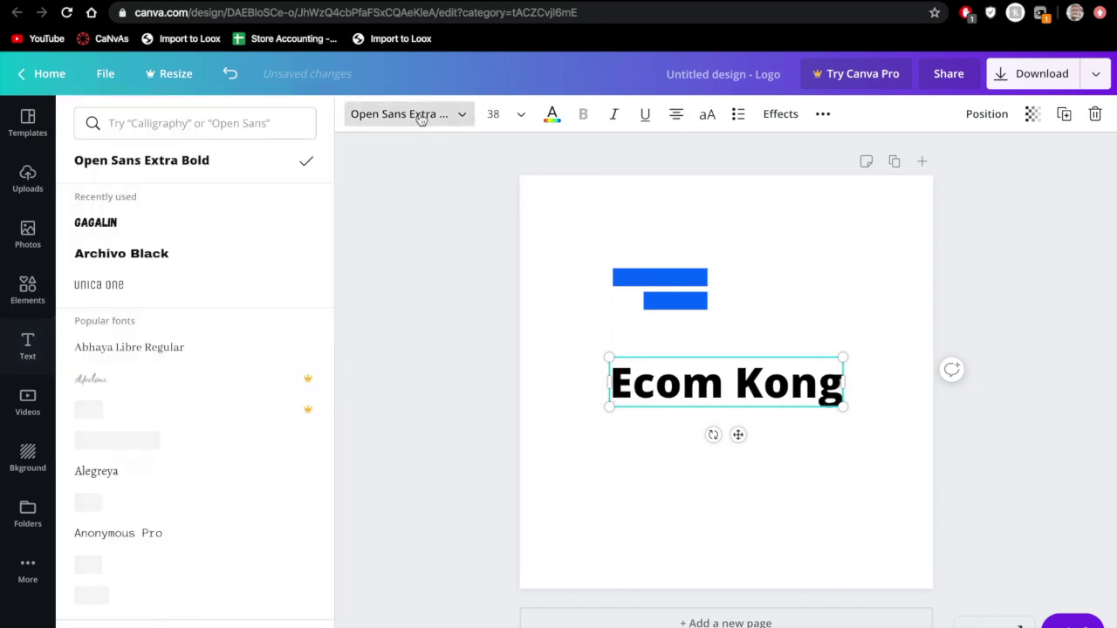
{"action": "left_click", "coordinate": [154, 227]}
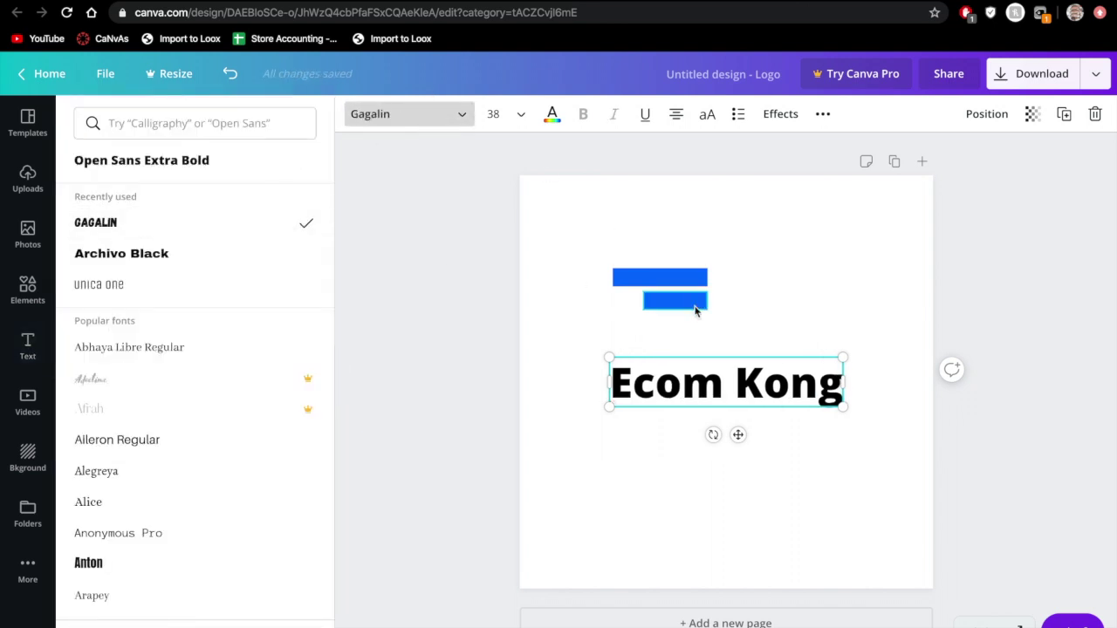
{"action": "left_click", "coordinate": [725, 384]}
{"action": "key", "text": "ctrl+a"}
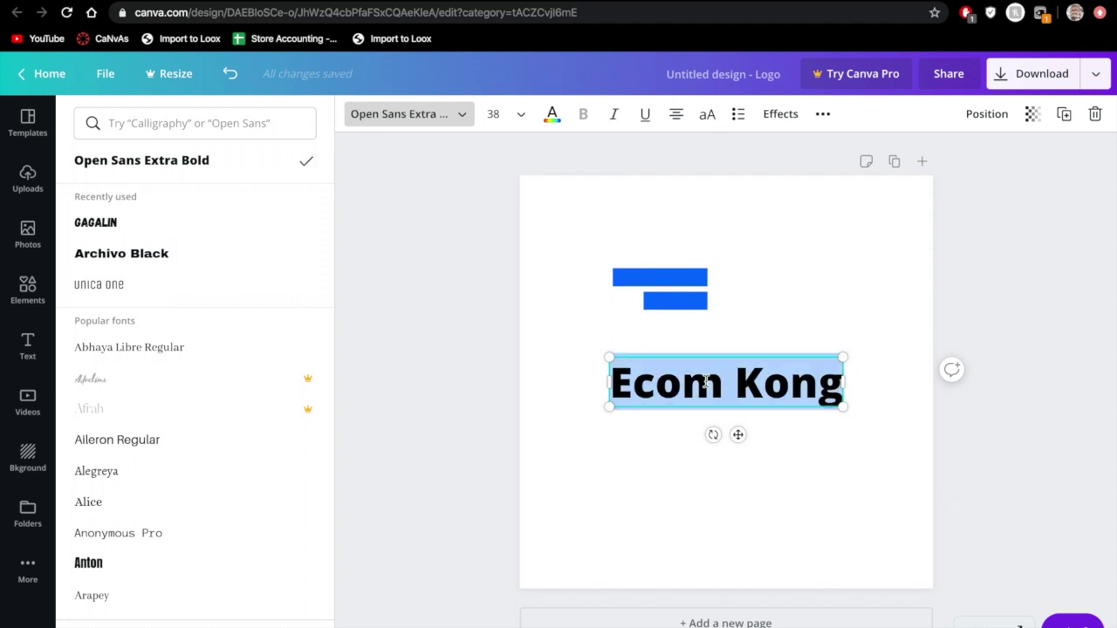
{"action": "left_click", "coordinate": [169, 228]}
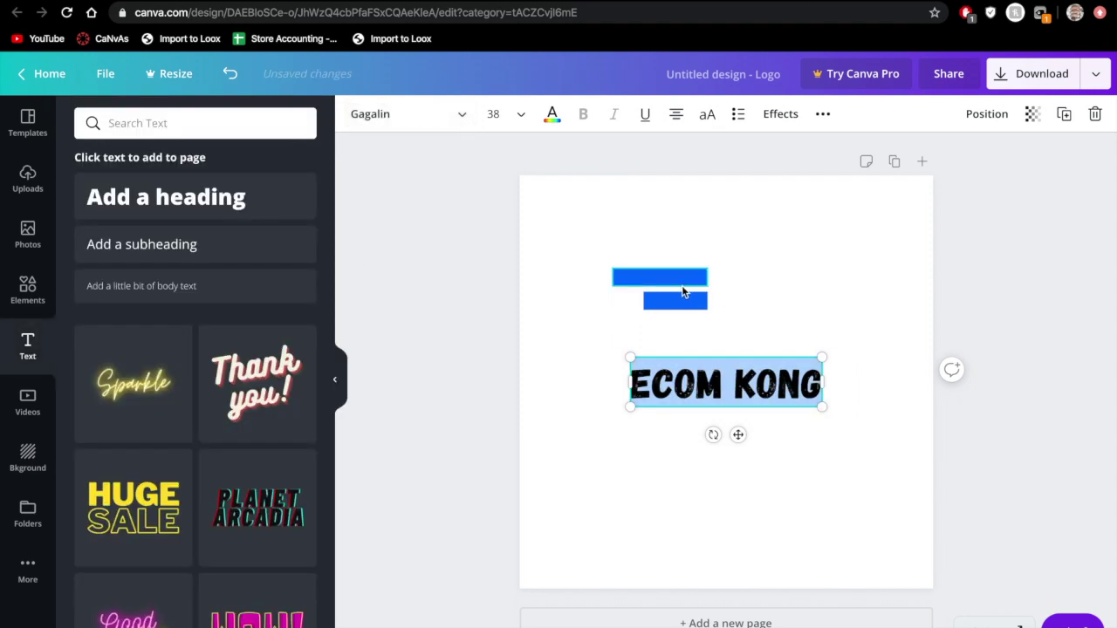
{"action": "left_click", "coordinate": [803, 336]}
{"action": "left_click_drag", "start_coordinate": [768, 376], "coordinate": [843, 377]}
{"action": "left_click", "coordinate": [687, 280]}
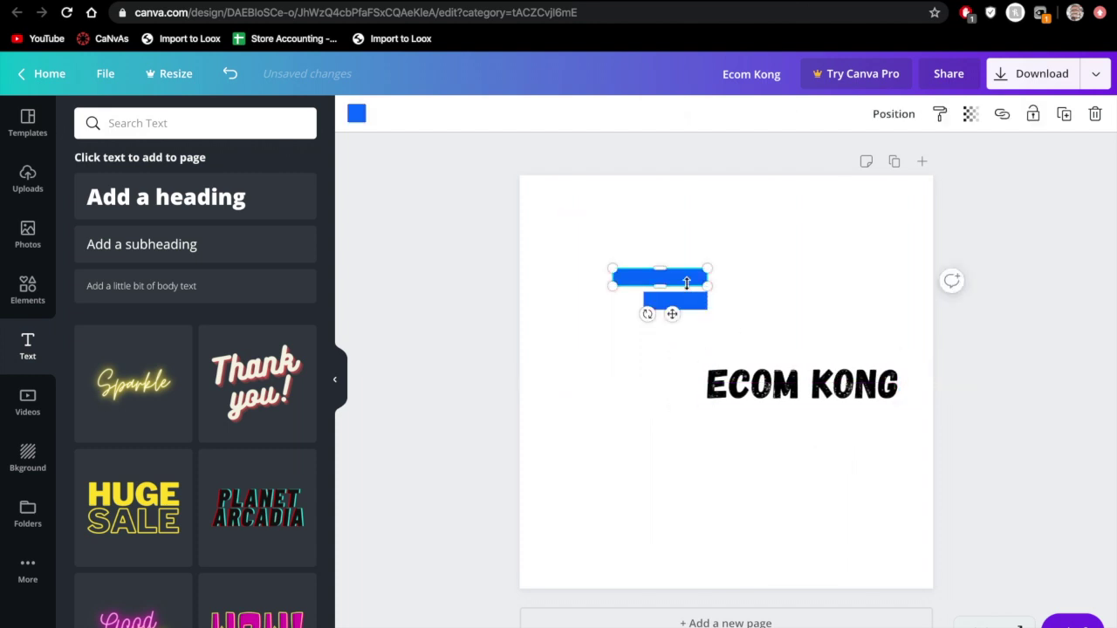
- Move the two blue bars down beside ECOM KONG, shorter bar below, aligned
{"action": "left_click", "coordinate": [781, 297]}
{"action": "left_click", "coordinate": [696, 279]}
{"action": "left_click_drag", "start_coordinate": [696, 279], "coordinate": [674, 373]}
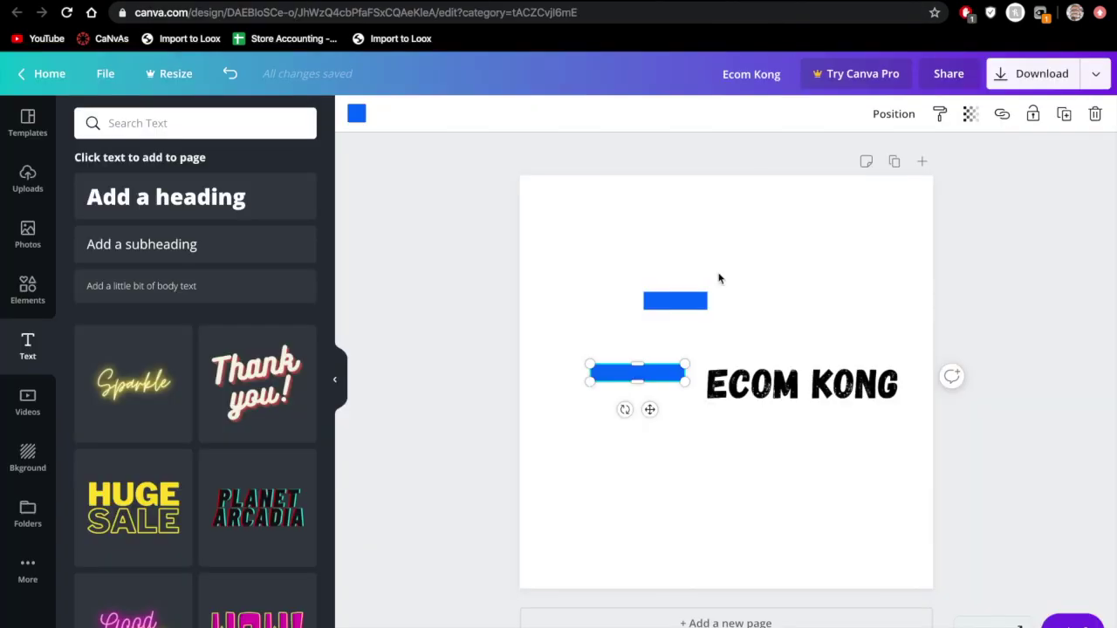
{"action": "left_click", "coordinate": [679, 301]}
{"action": "left_click_drag", "start_coordinate": [679, 301], "coordinate": [664, 398]}
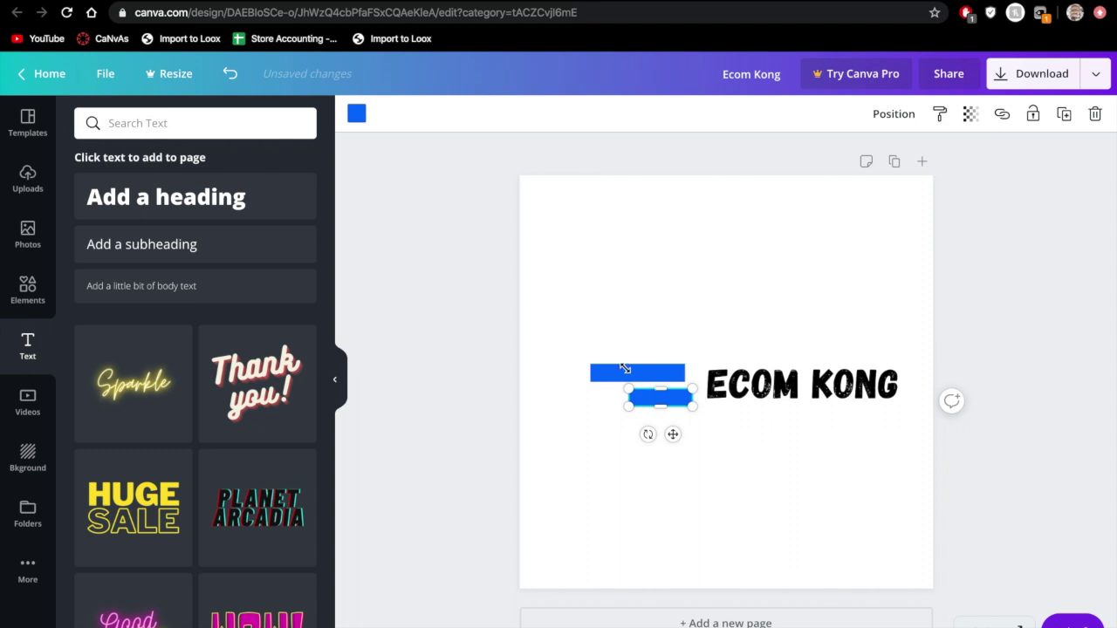
{"action": "left_click", "coordinate": [738, 342]}
{"action": "left_click", "coordinate": [673, 370]}
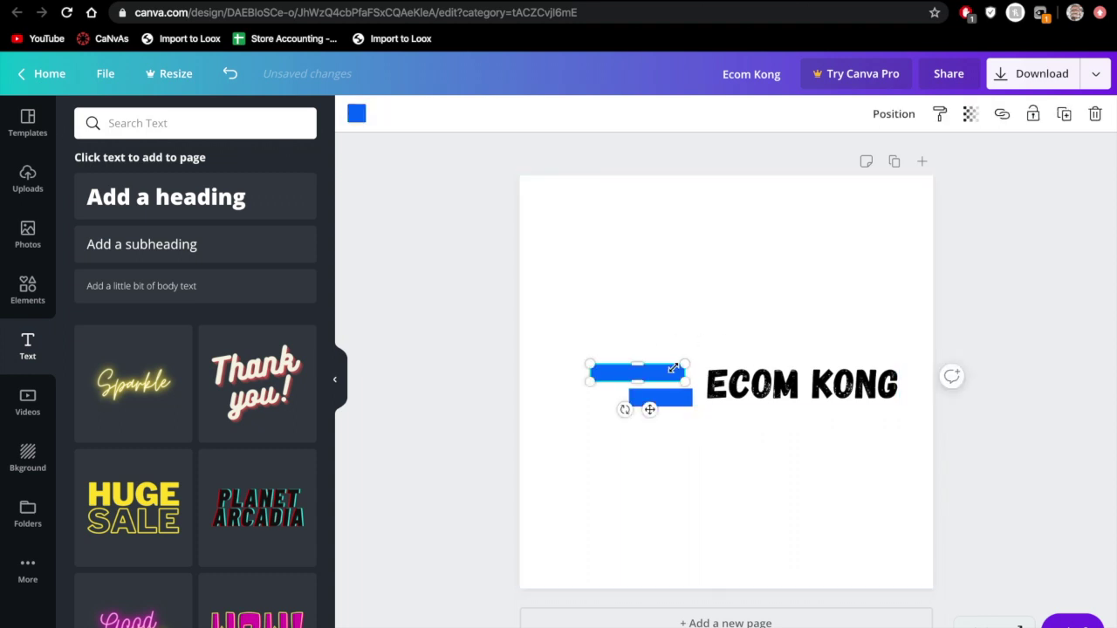
{"action": "left_click_drag", "start_coordinate": [673, 370], "coordinate": [680, 370]}
- Make the ECOM KONG text white
{"action": "left_click", "coordinate": [779, 382]}
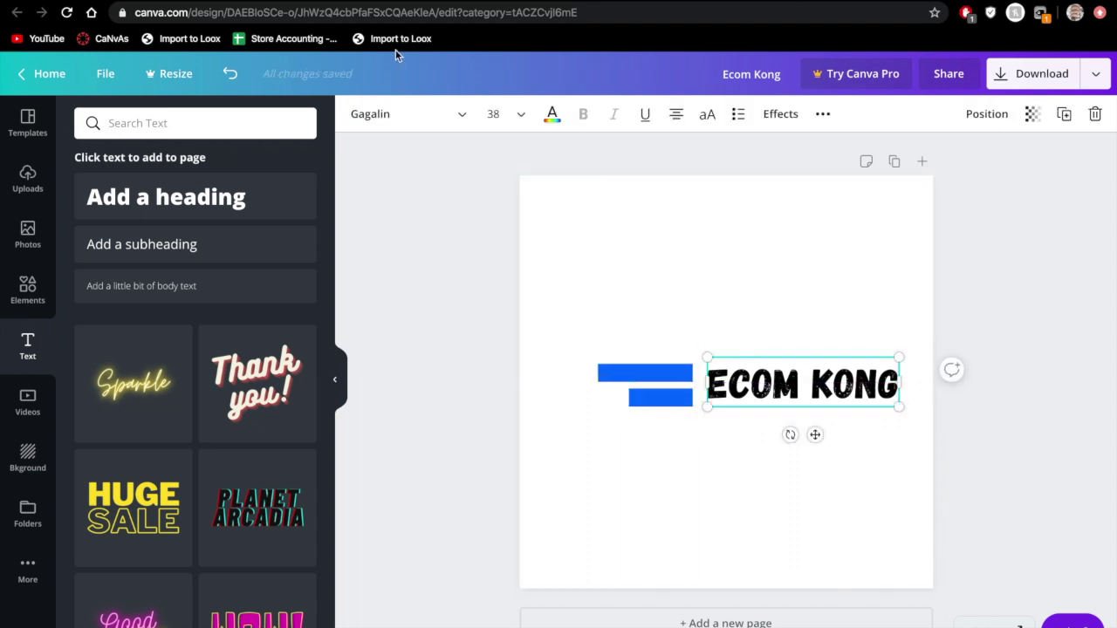
{"action": "left_click", "coordinate": [553, 115]}
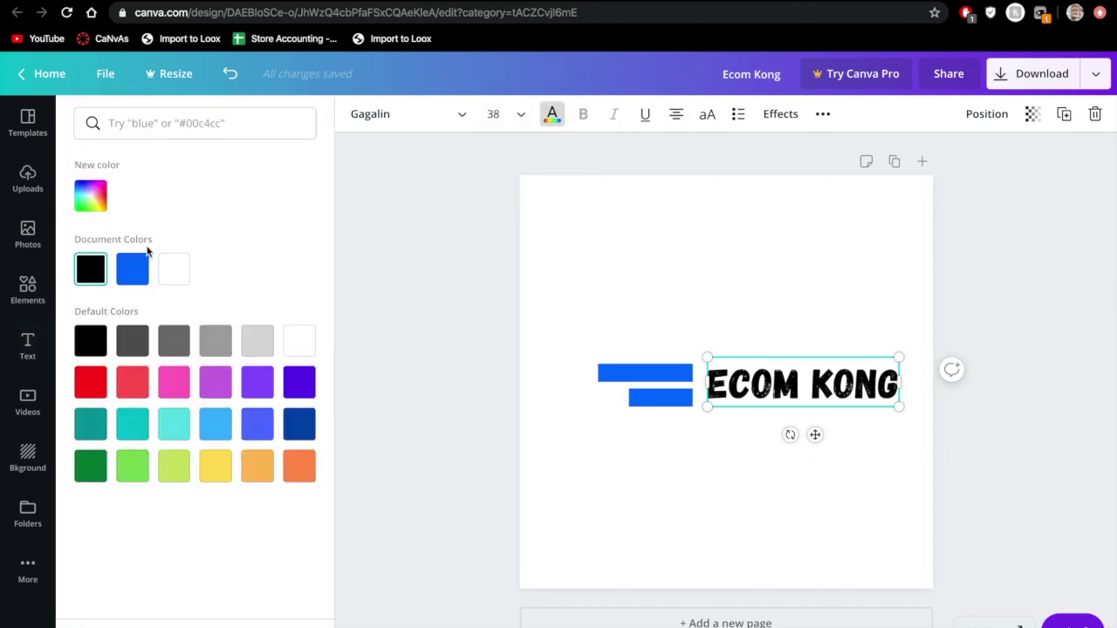
{"action": "left_click", "coordinate": [171, 267]}
{"action": "key", "text": "Escape"}
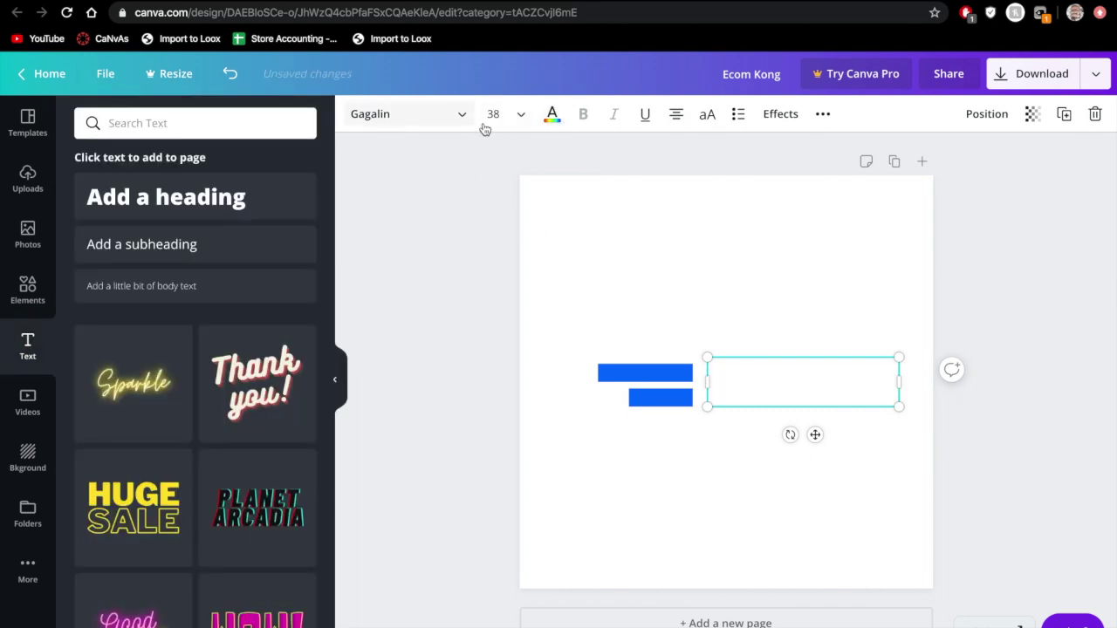
{"action": "left_click", "coordinate": [552, 115]}
{"action": "left_click", "coordinate": [609, 206]}
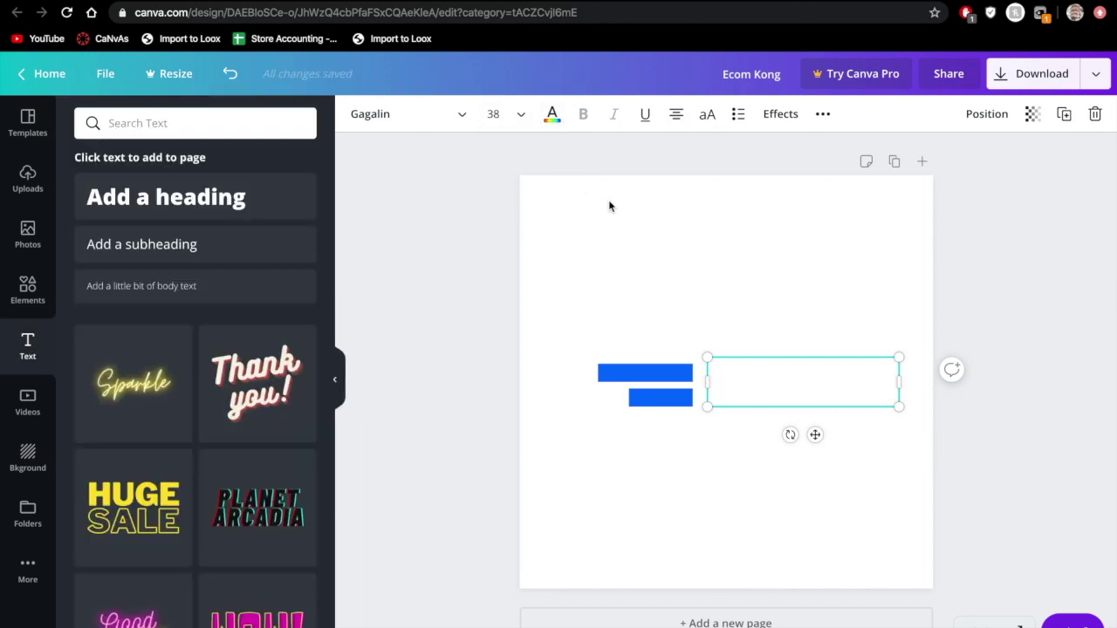
{"action": "left_click", "coordinate": [357, 115]}
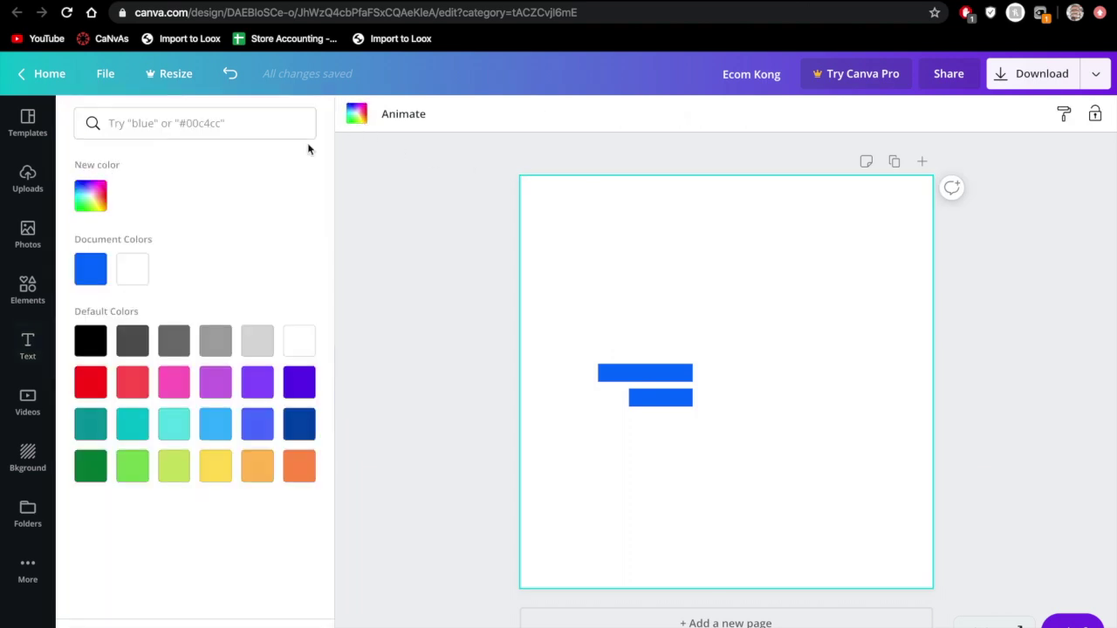
- Make the page background black and shift both blue bars left into alignment
{"action": "left_click", "coordinate": [90, 341]}
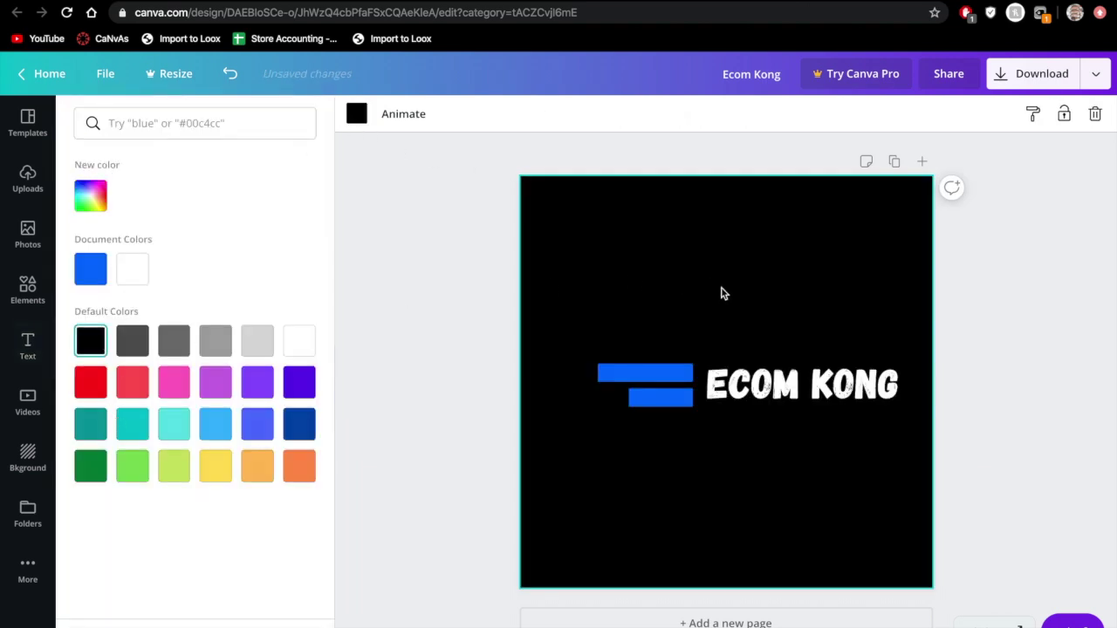
{"action": "left_click", "coordinate": [660, 371]}
{"action": "left_click_drag", "start_coordinate": [660, 371], "coordinate": [644, 371]}
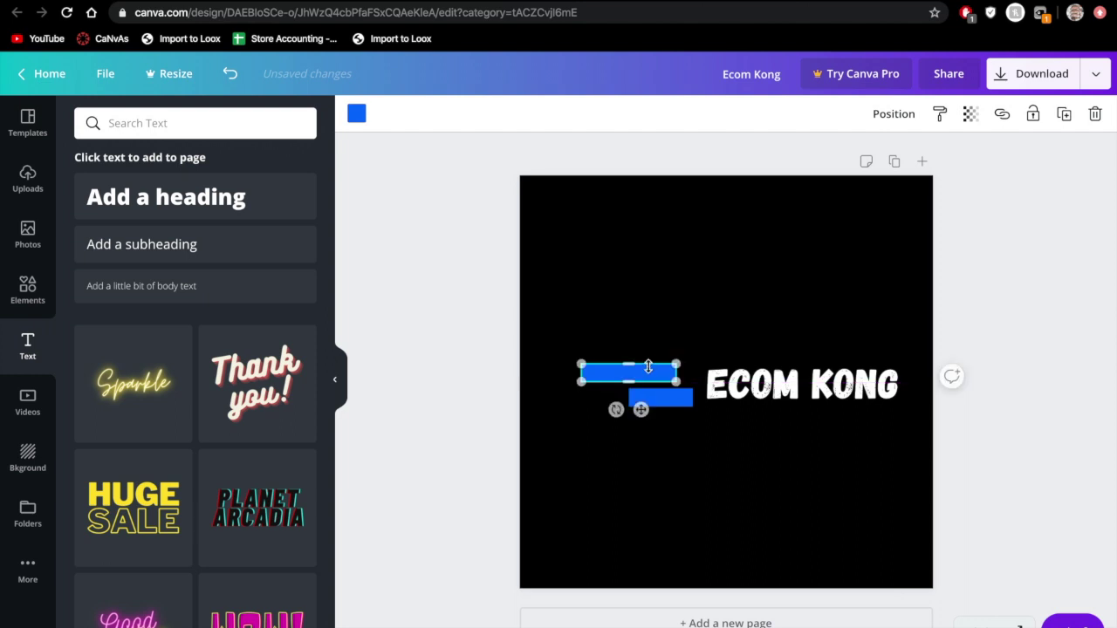
{"action": "left_click", "coordinate": [676, 403]}
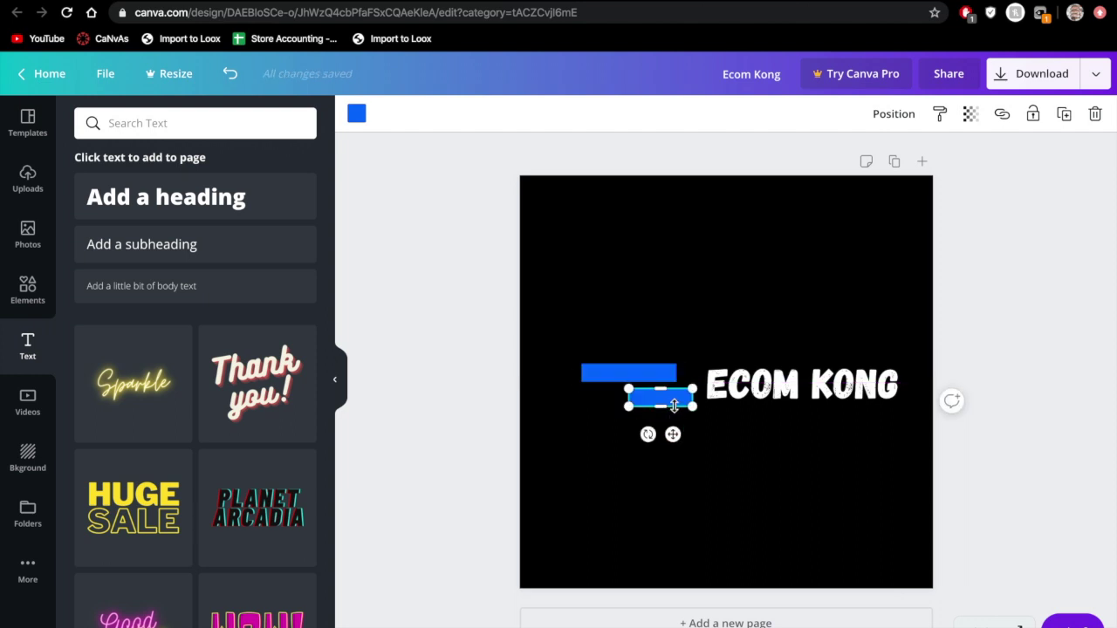
{"action": "left_click_drag", "start_coordinate": [675, 404], "coordinate": [662, 402]}
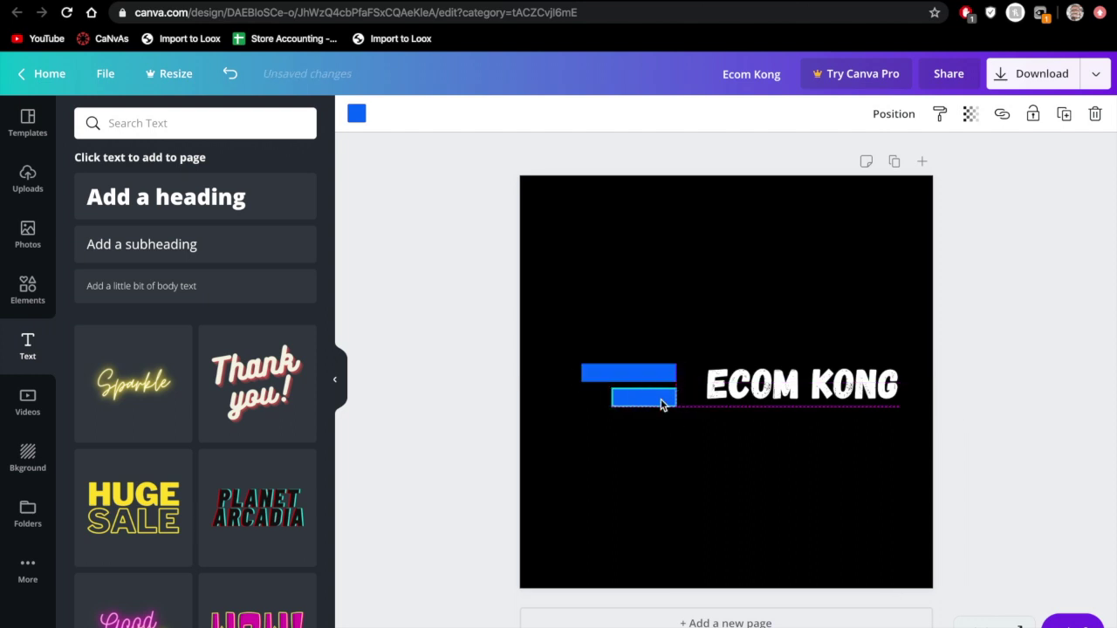
- Move ECOM KONG closer to the bars and enlarge it to 40.8
{"action": "left_click", "coordinate": [756, 398]}
{"action": "left_click_drag", "start_coordinate": [749, 389], "coordinate": [727, 389]}
{"action": "left_click", "coordinate": [754, 477]}
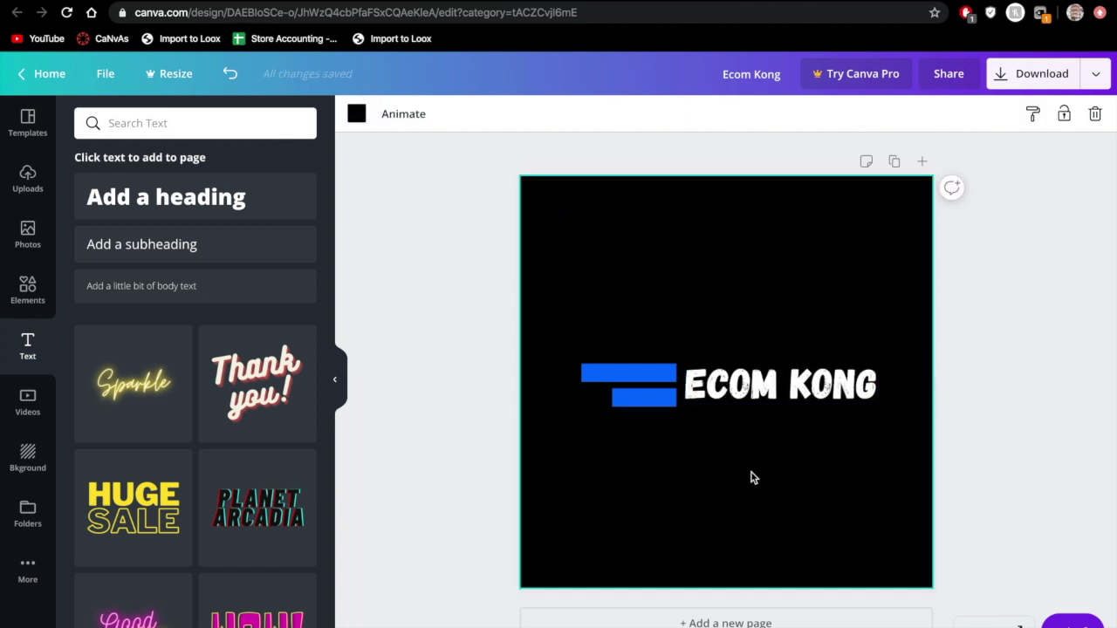
{"action": "left_click", "coordinate": [762, 392]}
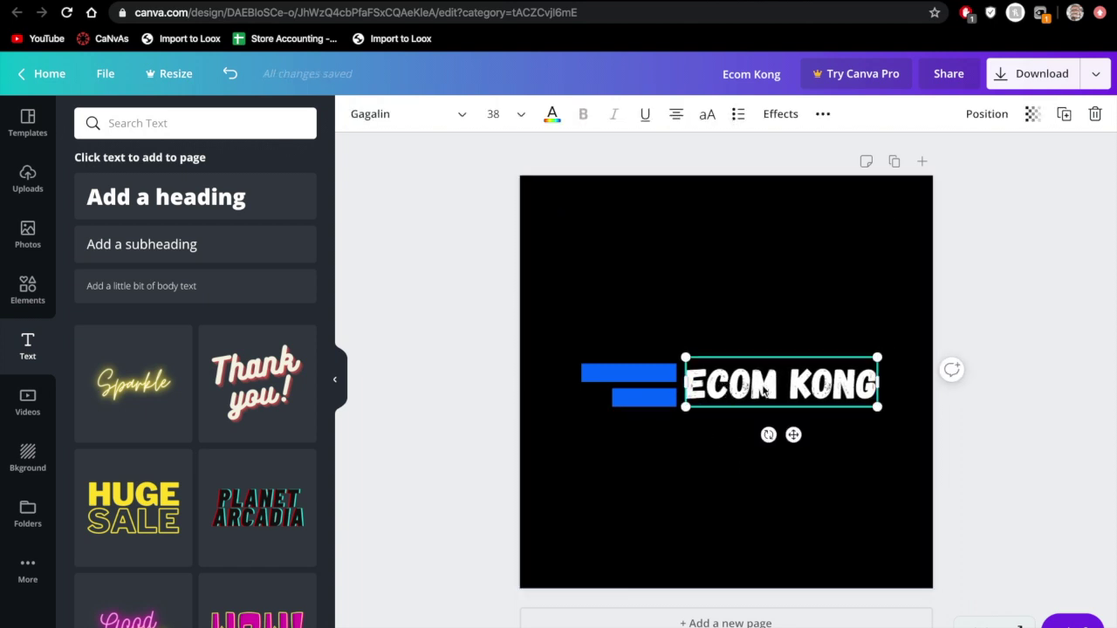
{"action": "left_click_drag", "start_coordinate": [877, 408], "coordinate": [890, 421]}
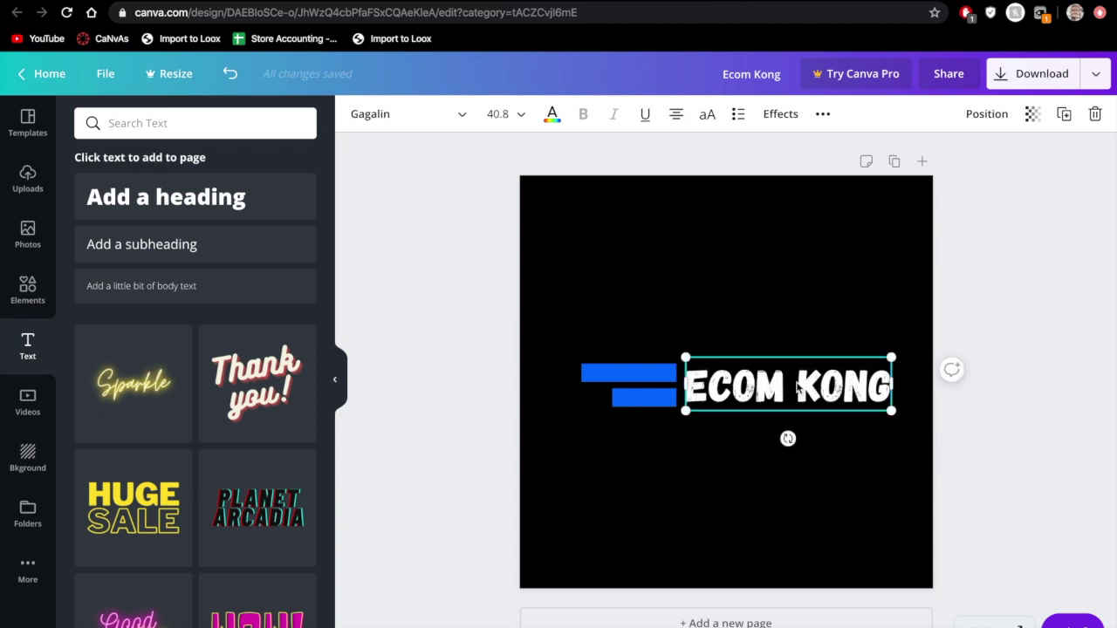
{"action": "left_click_drag", "start_coordinate": [796, 385], "coordinate": [794, 382]}
{"action": "left_click", "coordinate": [785, 487]}
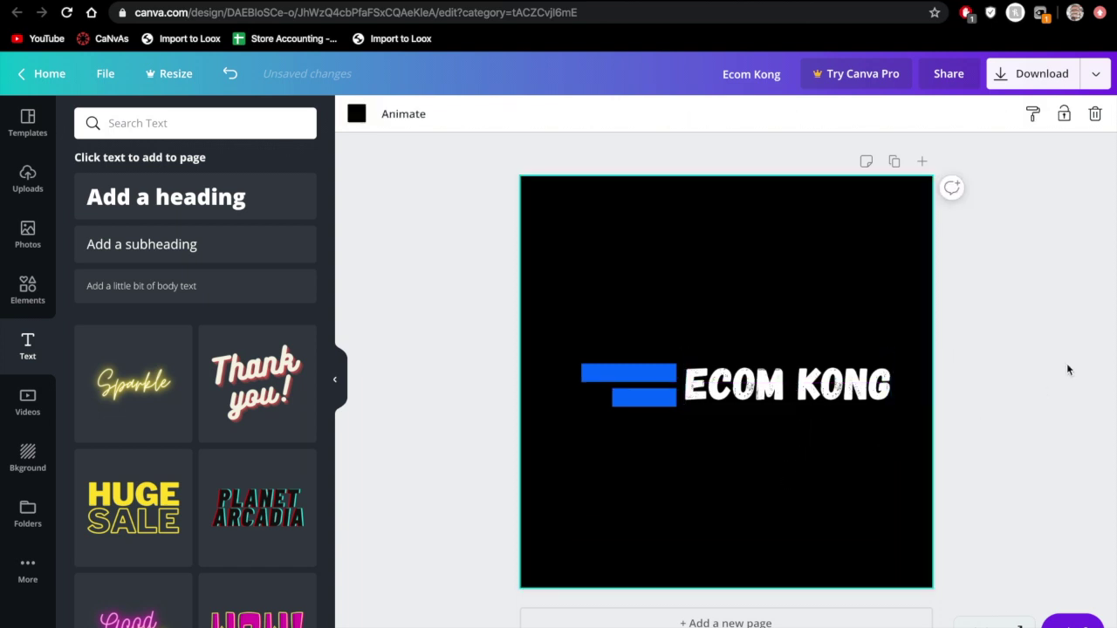
{"action": "left_click", "coordinate": [1038, 77]}
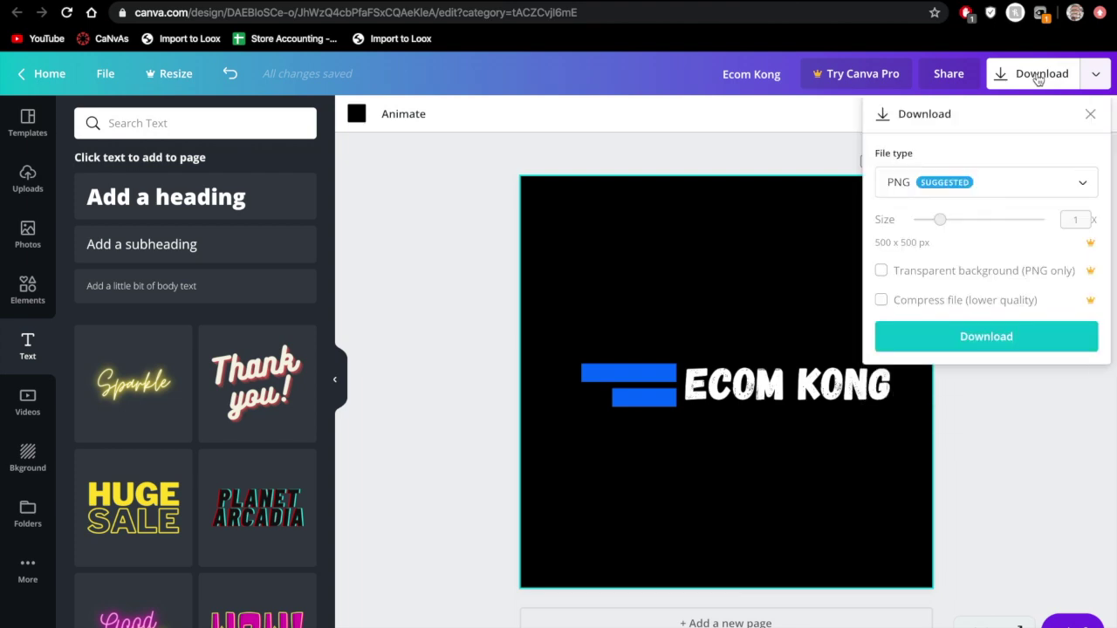
- Download the logo as a PNG file
{"action": "left_click", "coordinate": [978, 334]}
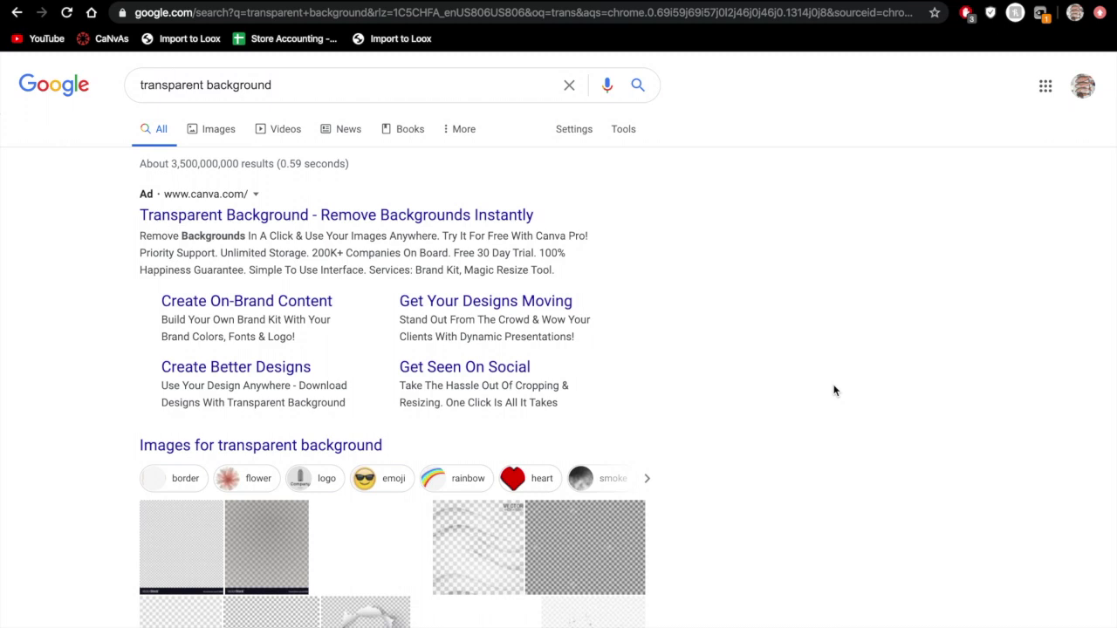
- Import Ecom Kong (3).png into onlinepngtools' transparent PNG creator
{"action": "scroll", "coordinate": [834, 391], "scroll_direction": "down", "scroll_amount": 8}
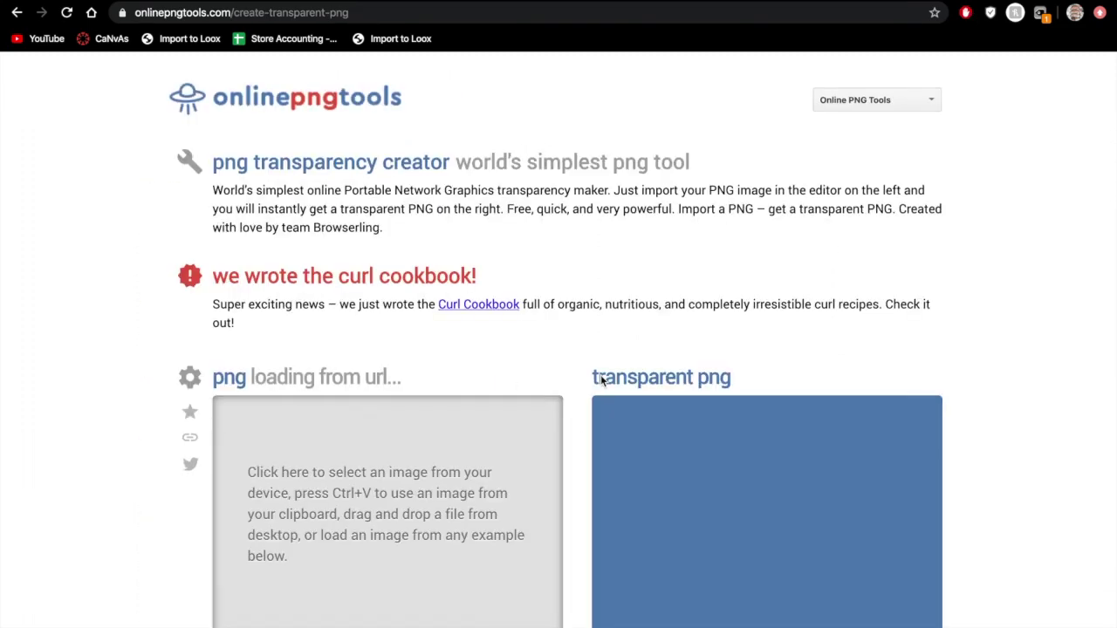
{"action": "scroll", "coordinate": [599, 379], "scroll_direction": "down", "scroll_amount": 3}
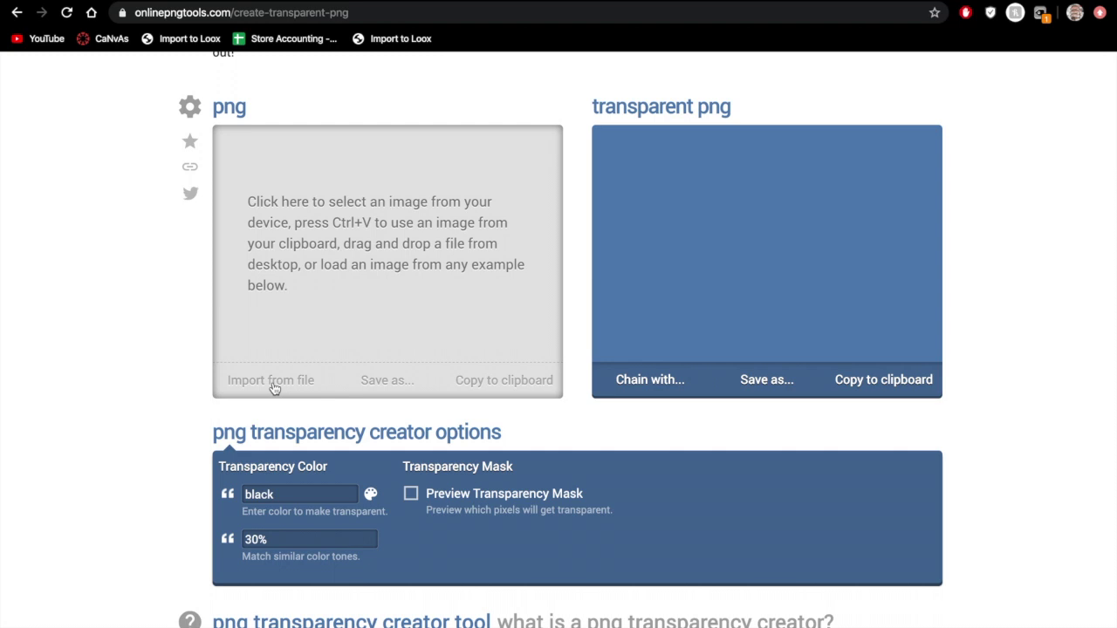
{"action": "left_click", "coordinate": [273, 387]}
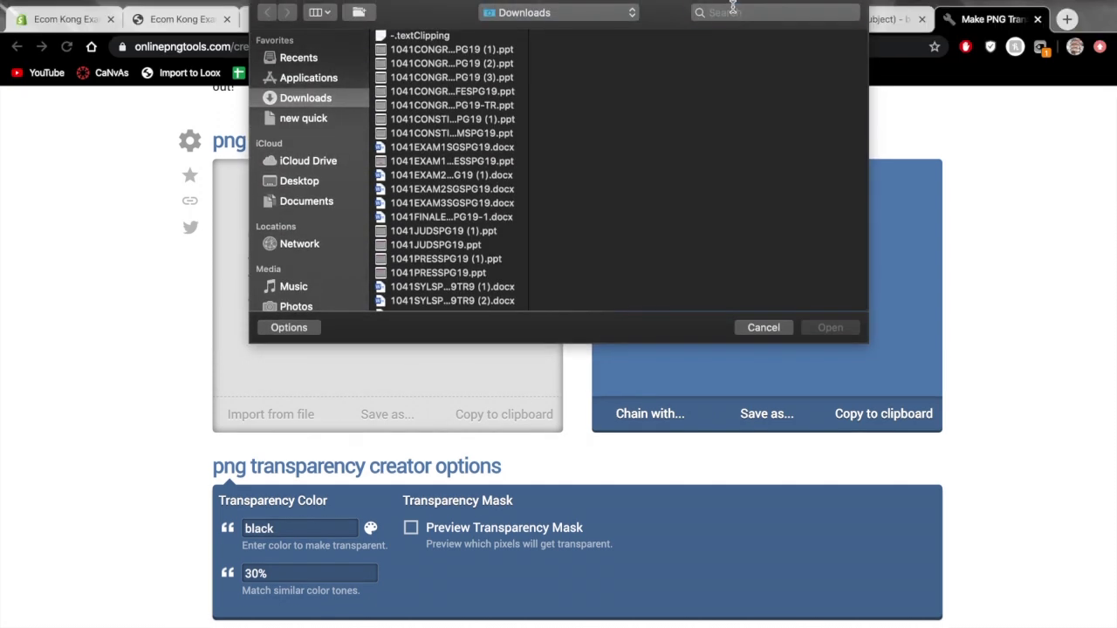
{"action": "left_click", "coordinate": [733, 12]}
{"action": "type", "text": "ecom"}
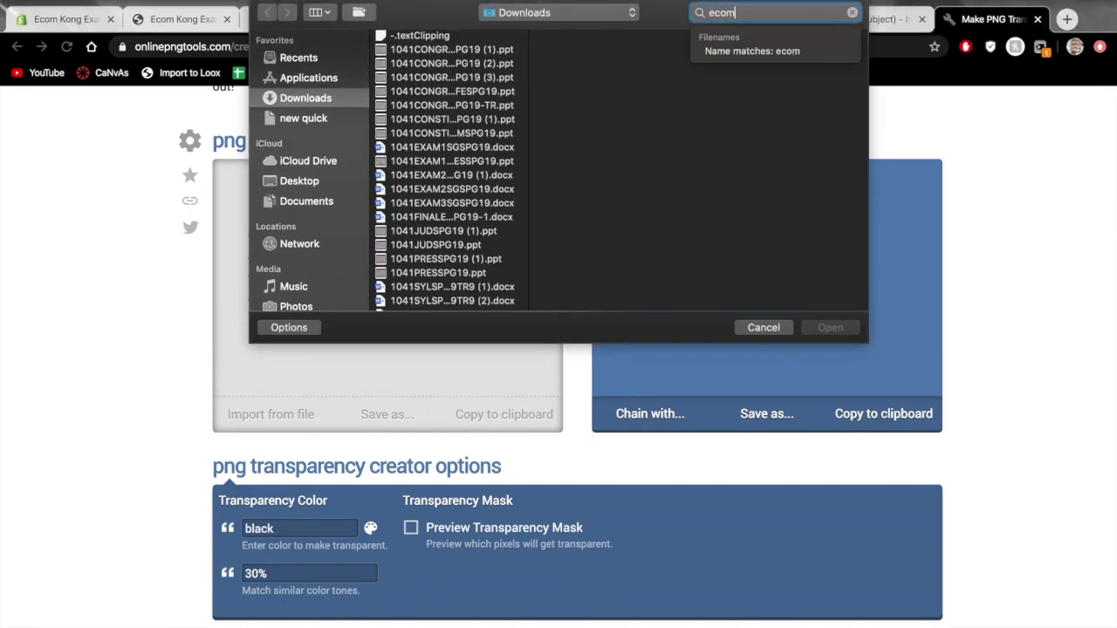
{"action": "type", "text": " kong"}
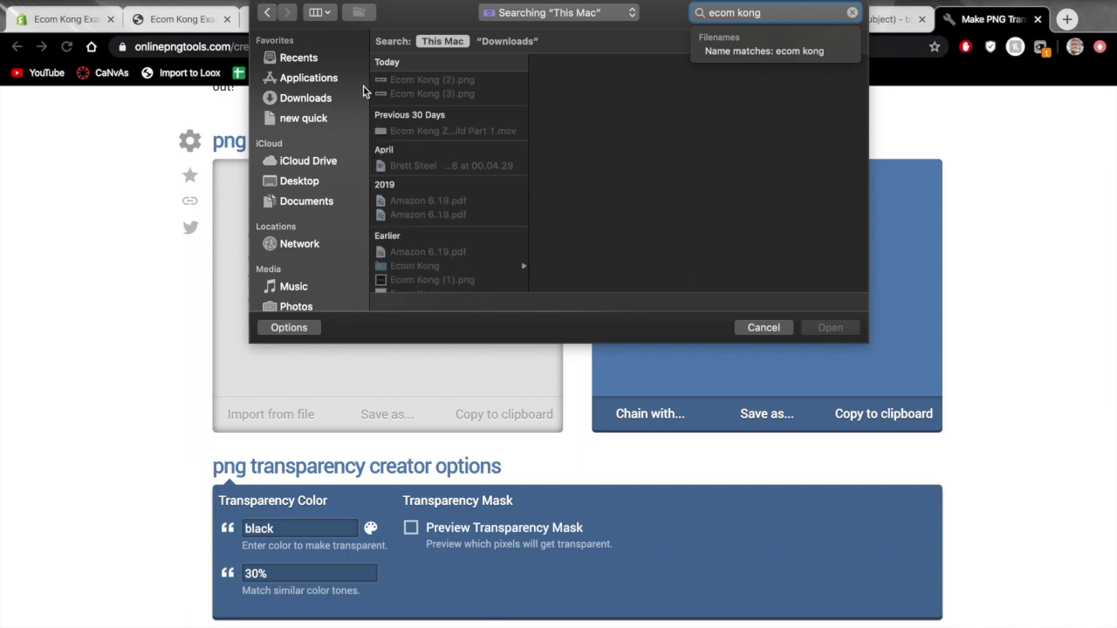
{"action": "left_click", "coordinate": [419, 95]}
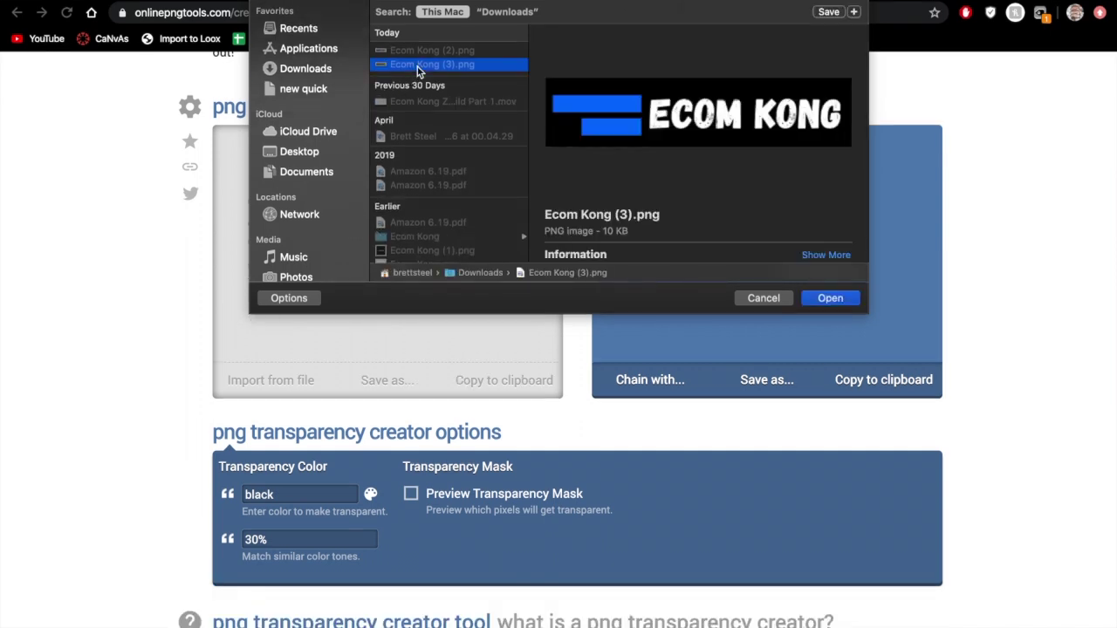
{"action": "left_click", "coordinate": [830, 298]}
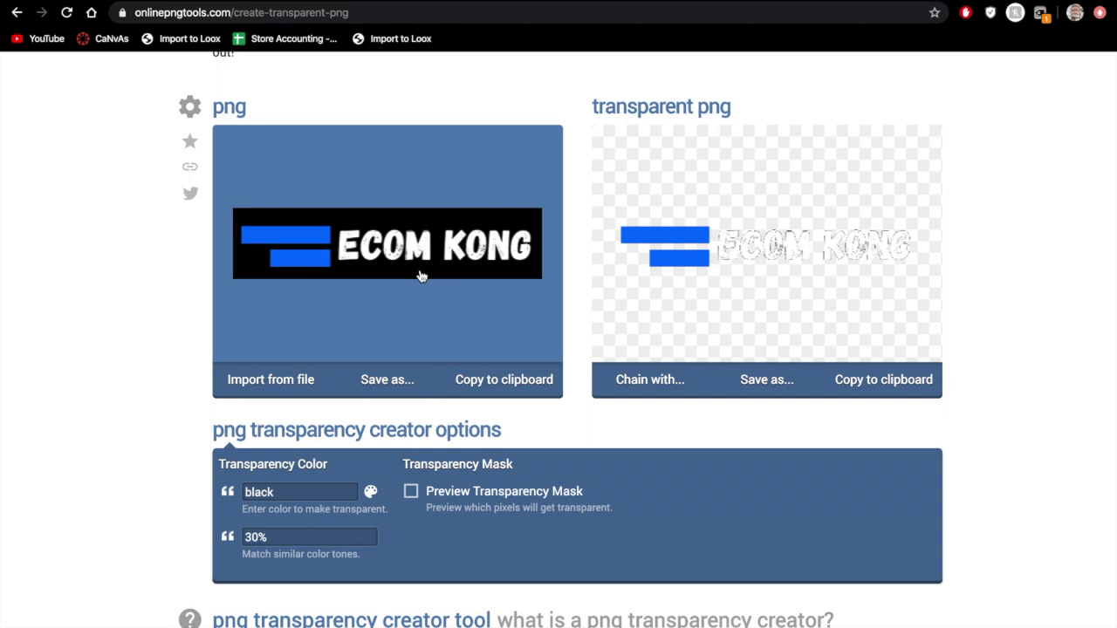
- Download the transparent logo PNG and return to the Shopify theme editor
{"action": "left_click", "coordinate": [768, 386]}
{"action": "left_click", "coordinate": [703, 380]}
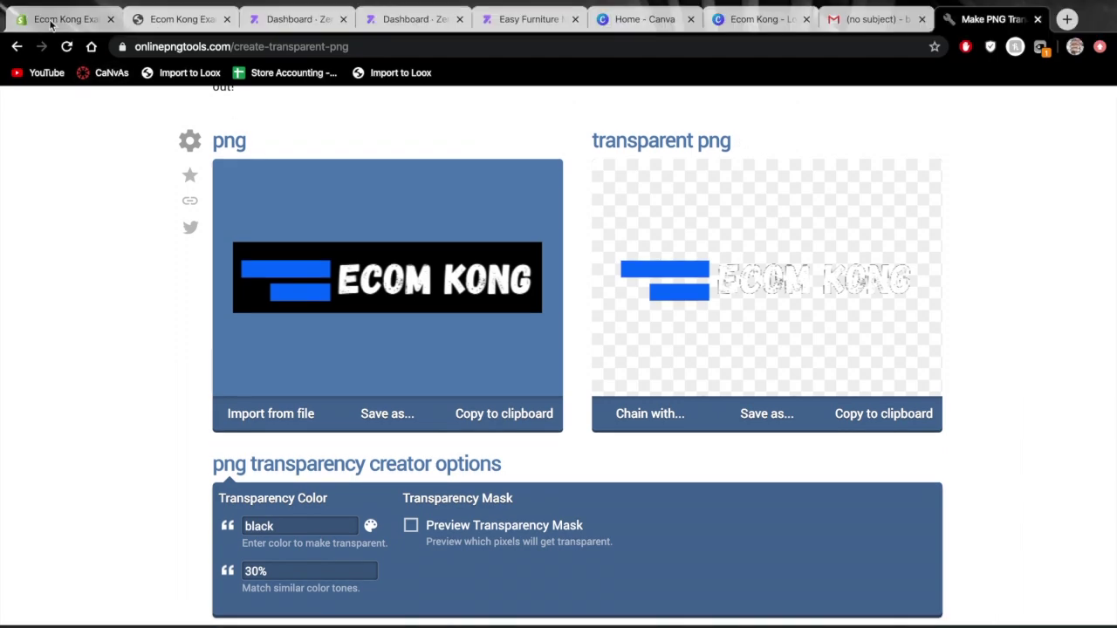
{"action": "left_click", "coordinate": [61, 18]}
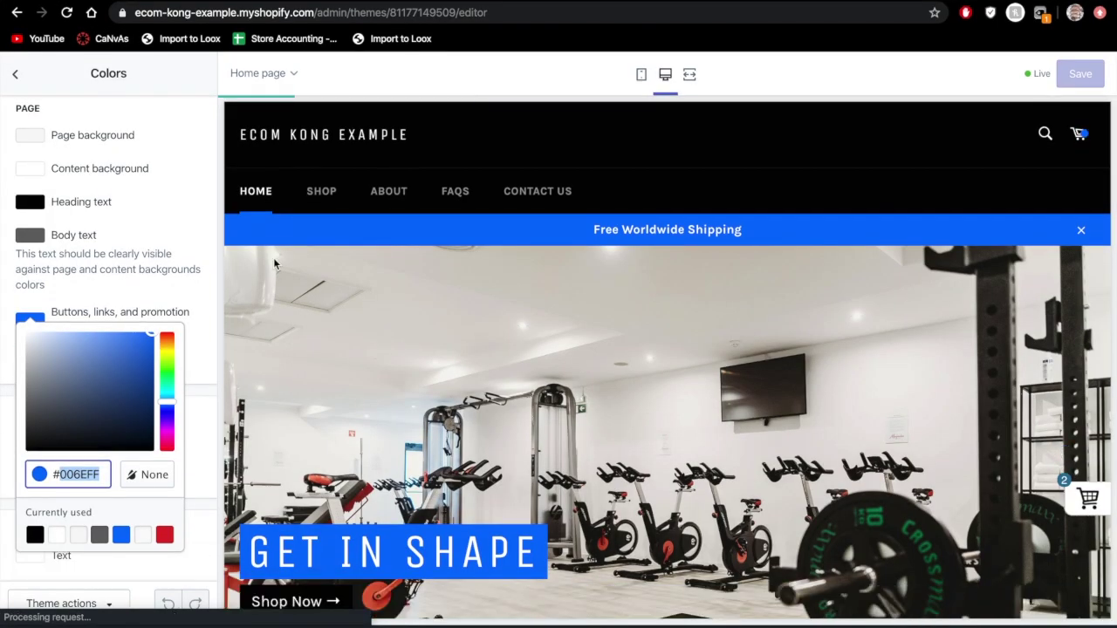
- Make the transparent ECOM KONG PNG the Venture header logo, save, and preview at mobile width
{"action": "left_click", "coordinate": [19, 79]}
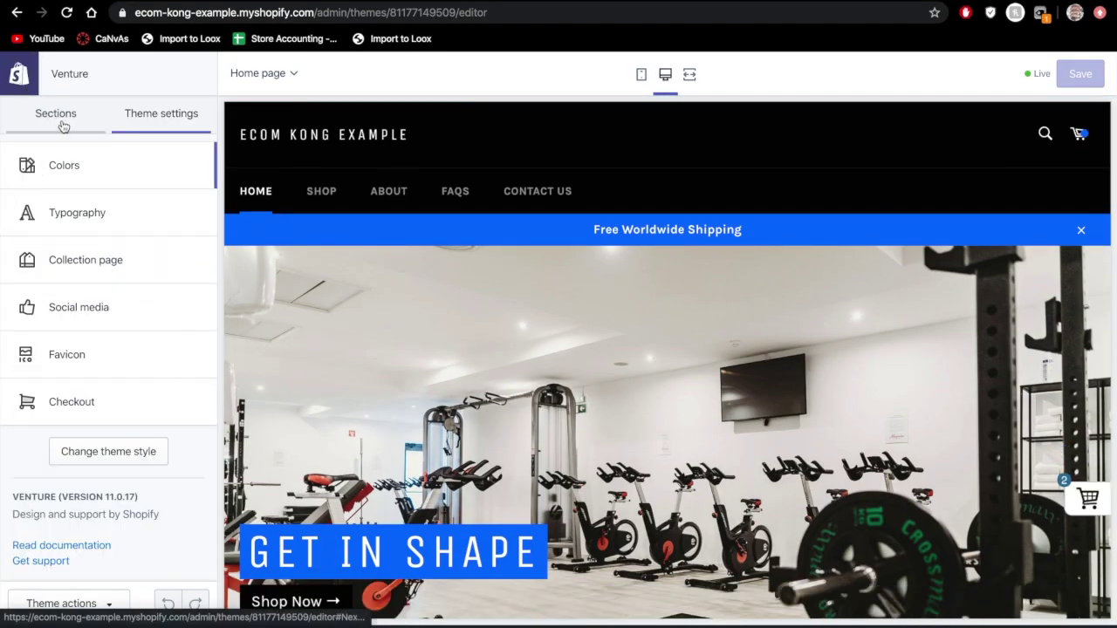
{"action": "left_click", "coordinate": [63, 123]}
{"action": "left_click", "coordinate": [67, 157]}
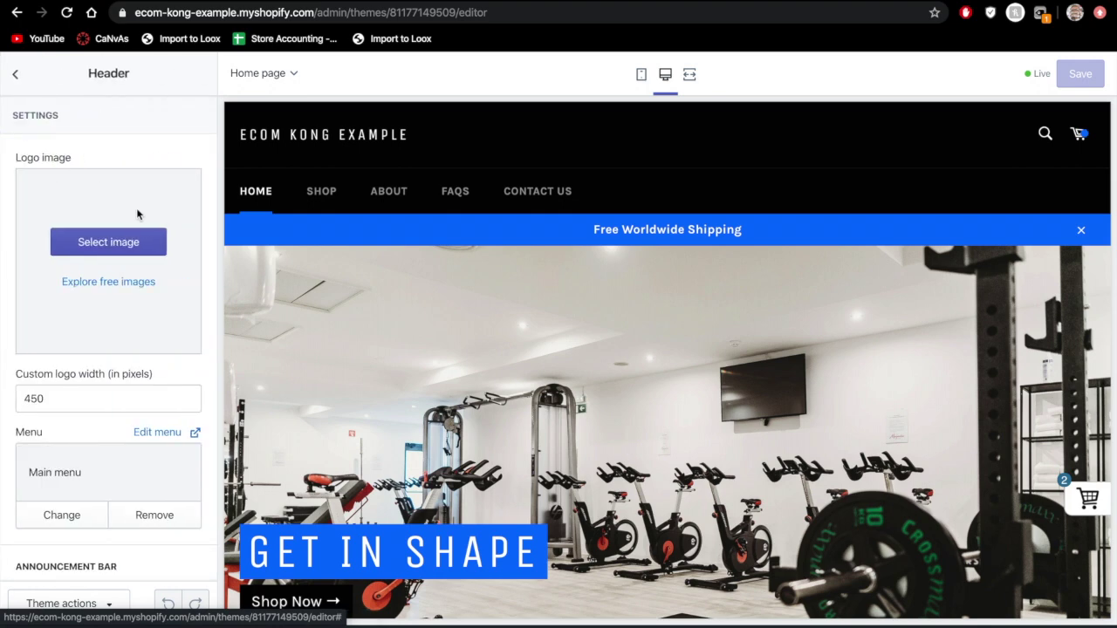
{"action": "left_click", "coordinate": [109, 243]}
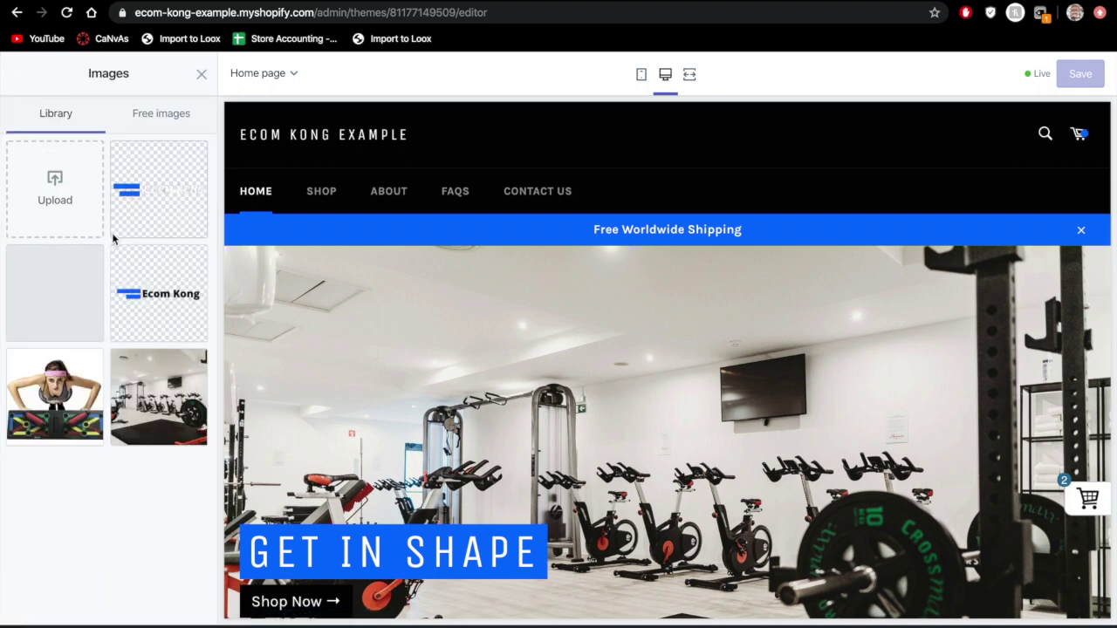
{"action": "left_click", "coordinate": [202, 76]}
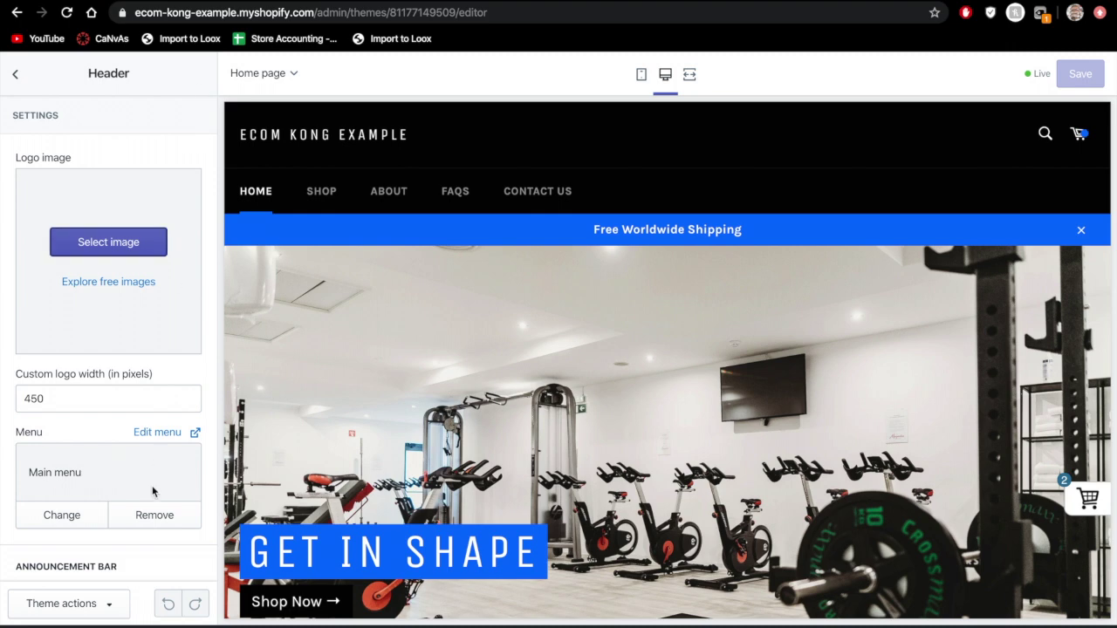
{"action": "left_click_drag", "start_coordinate": [112, 486], "coordinate": [114, 336]}
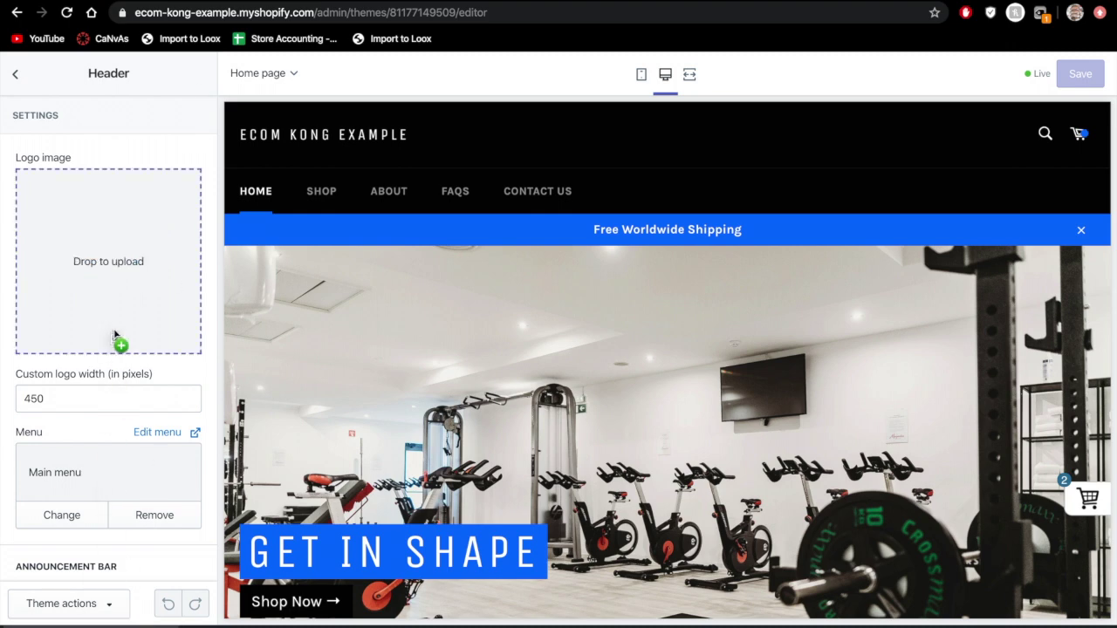
{"action": "left_click_drag", "start_coordinate": [114, 268], "coordinate": [115, 268]}
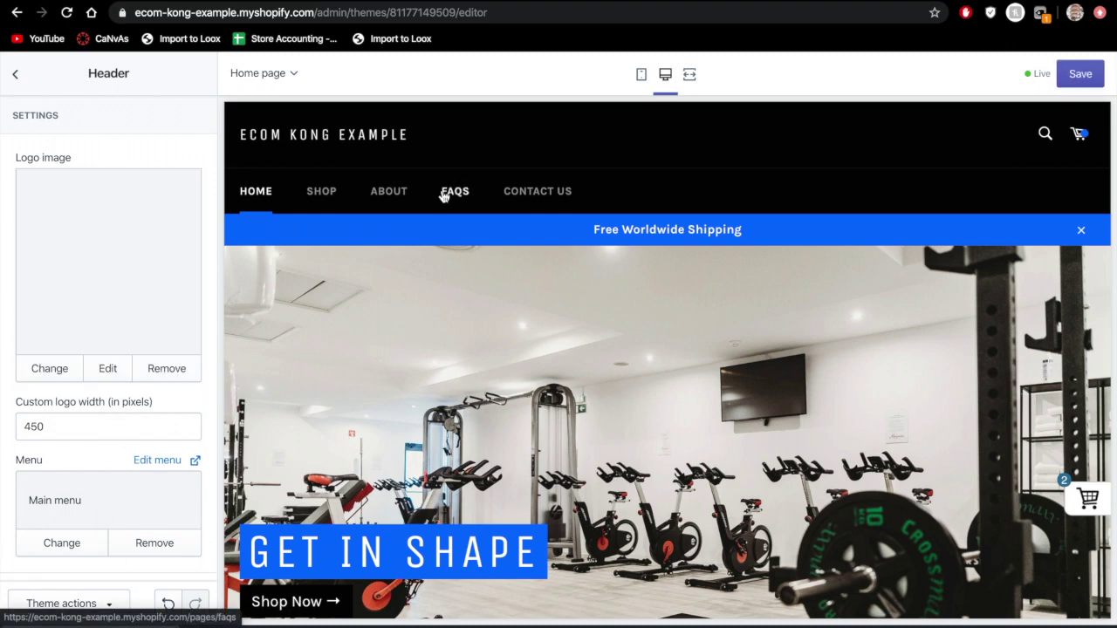
{"action": "left_click", "coordinate": [1081, 75]}
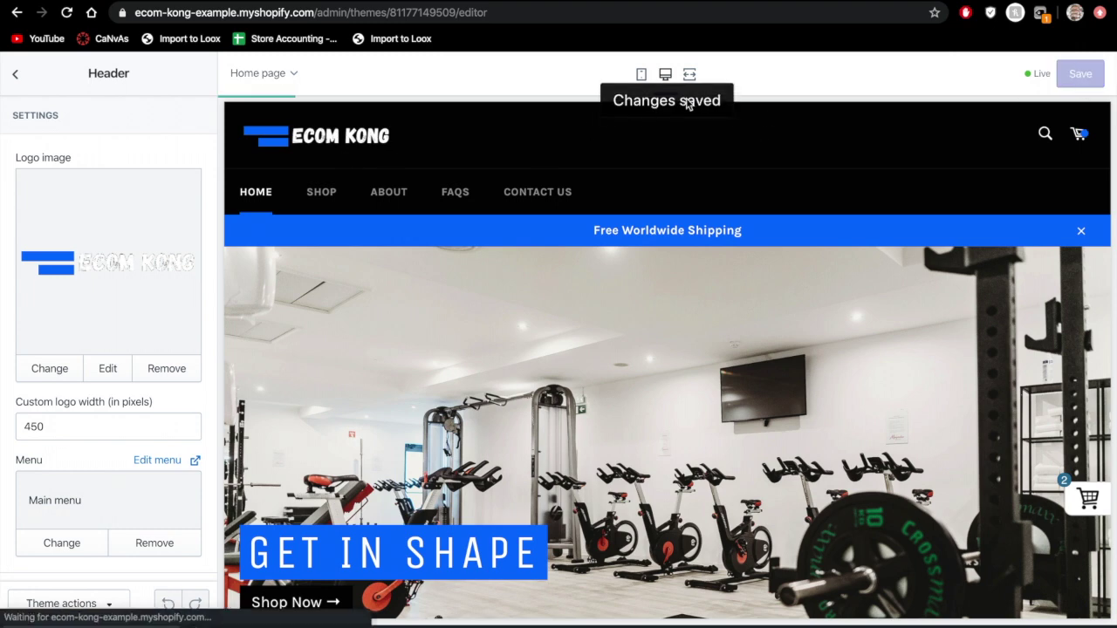
{"action": "left_click", "coordinate": [642, 74]}
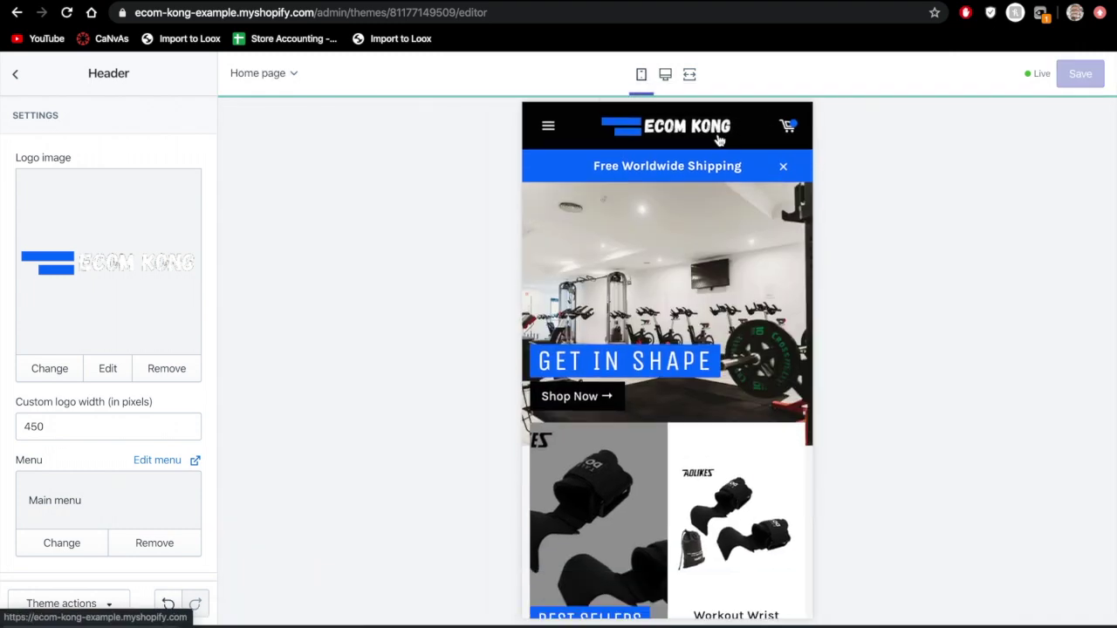
- Upload the transparent ECOM KONG PNG as the checkout custom image, save, and exit the editor
{"action": "left_click", "coordinate": [12, 77]}
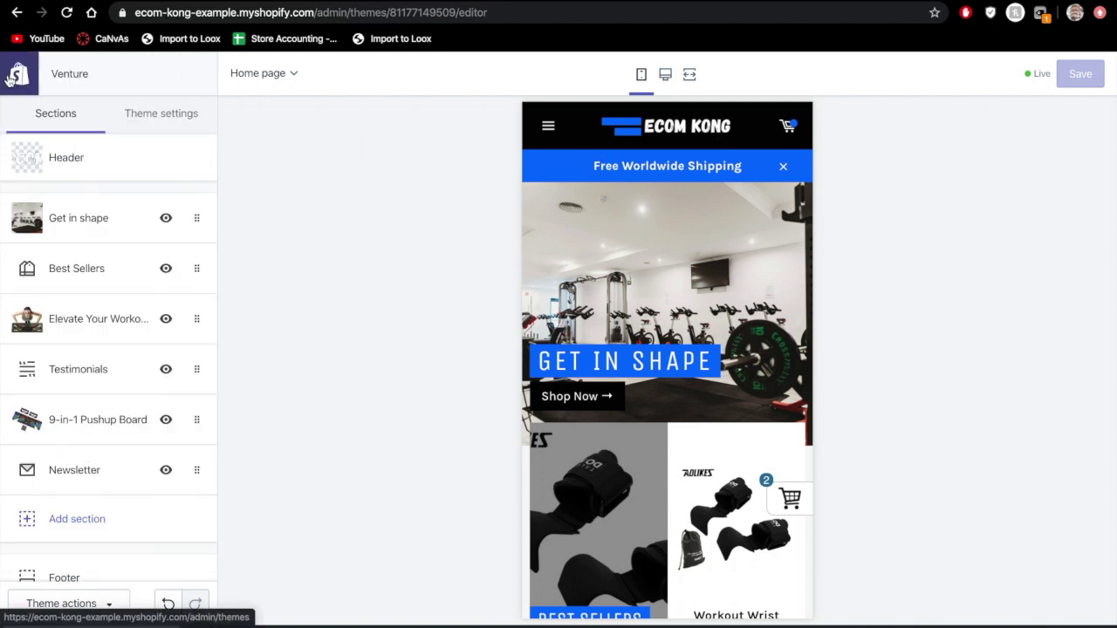
{"action": "scroll", "coordinate": [87, 294], "scroll_direction": "down", "scroll_amount": 1}
{"action": "scroll", "coordinate": [89, 293], "scroll_direction": "up", "scroll_amount": 1}
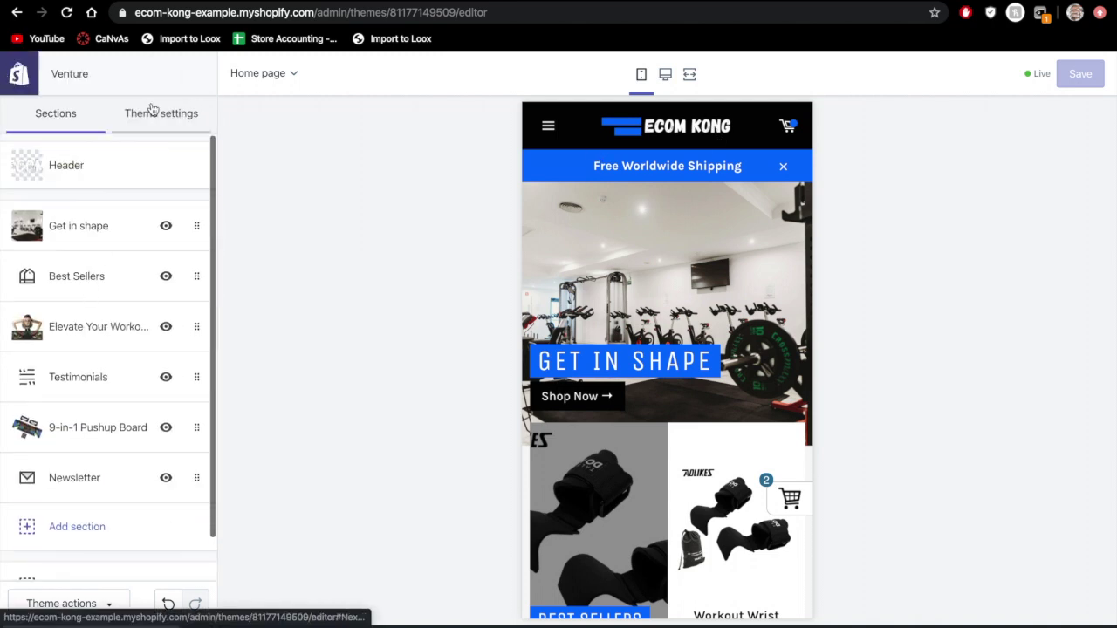
{"action": "left_click", "coordinate": [153, 109]}
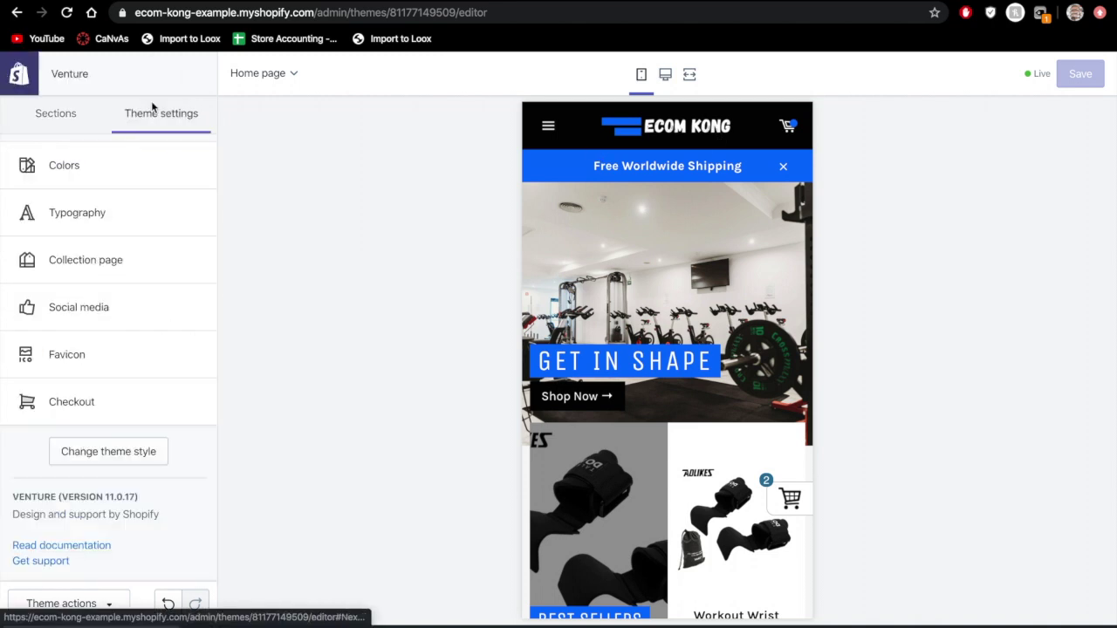
{"action": "left_click", "coordinate": [79, 402]}
{"action": "scroll", "coordinate": [132, 254], "scroll_direction": "down", "scroll_amount": 4}
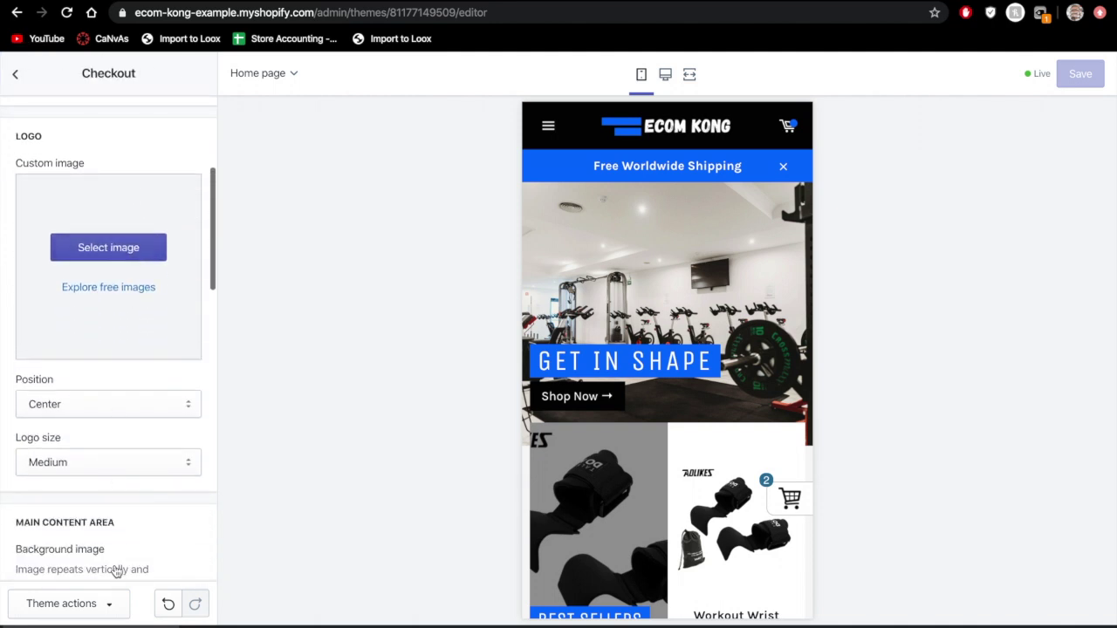
{"action": "left_click_drag", "start_coordinate": [147, 342], "coordinate": [116, 281]}
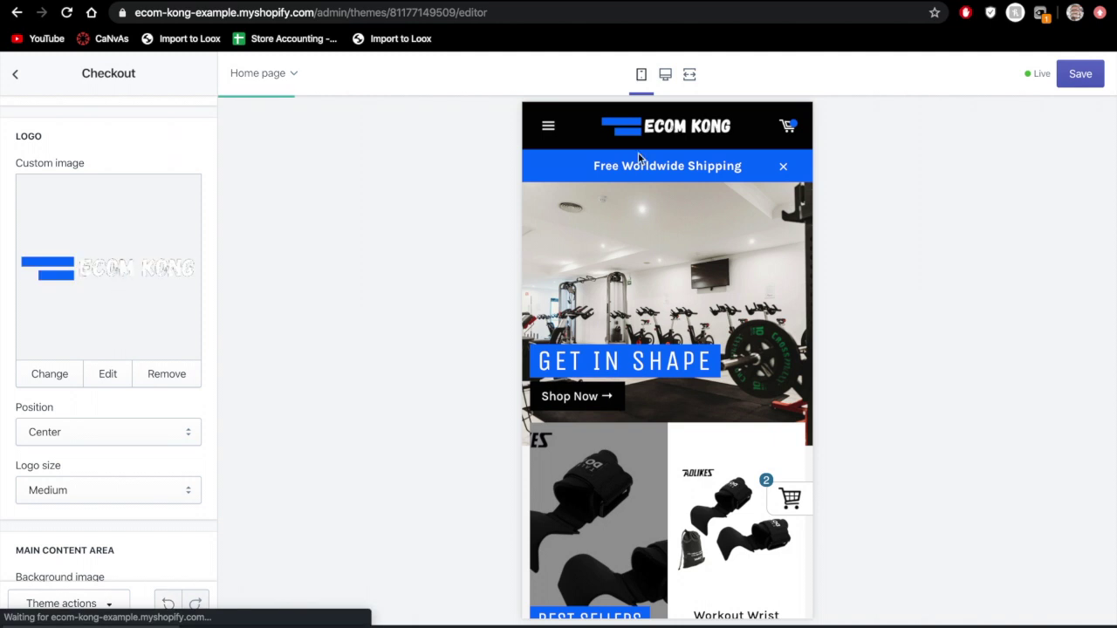
{"action": "left_click", "coordinate": [1081, 75]}
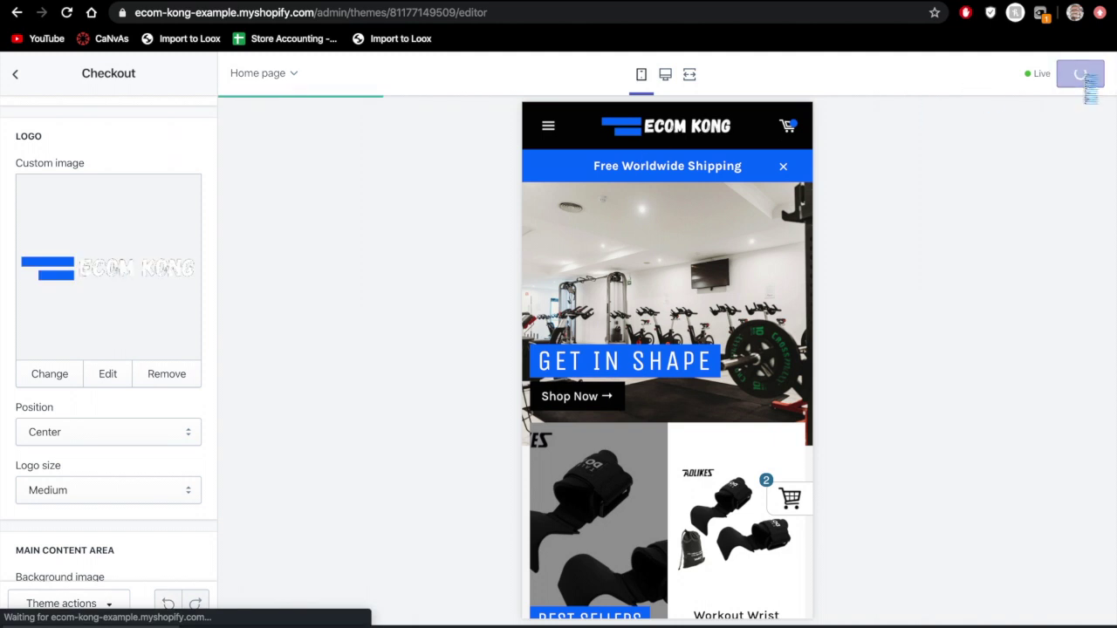
{"action": "left_click", "coordinate": [15, 83]}
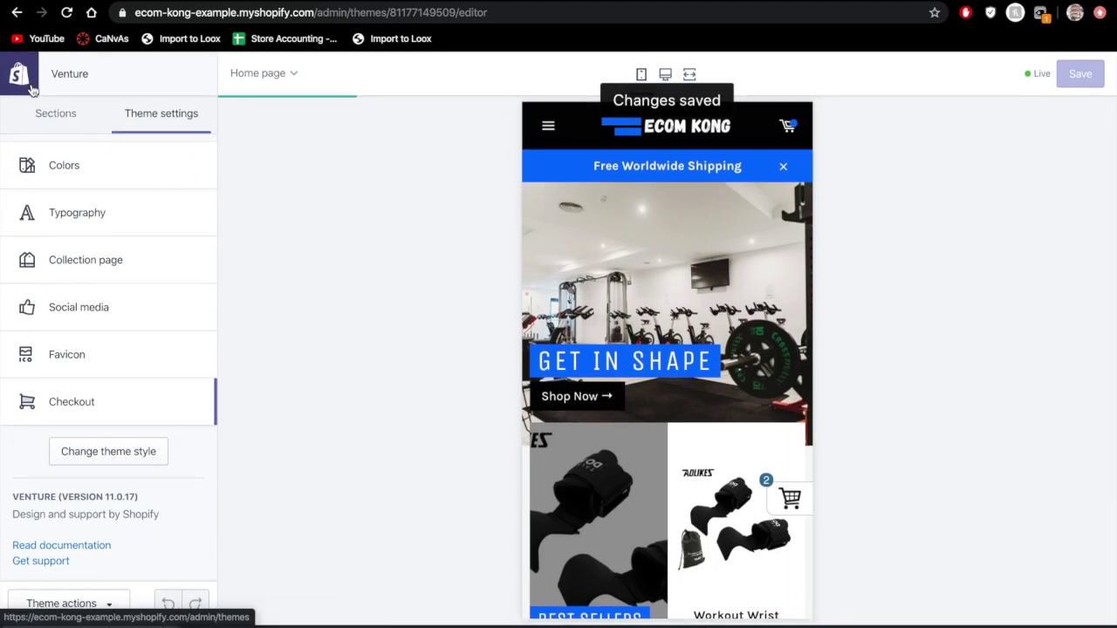
{"action": "left_click", "coordinate": [30, 87]}
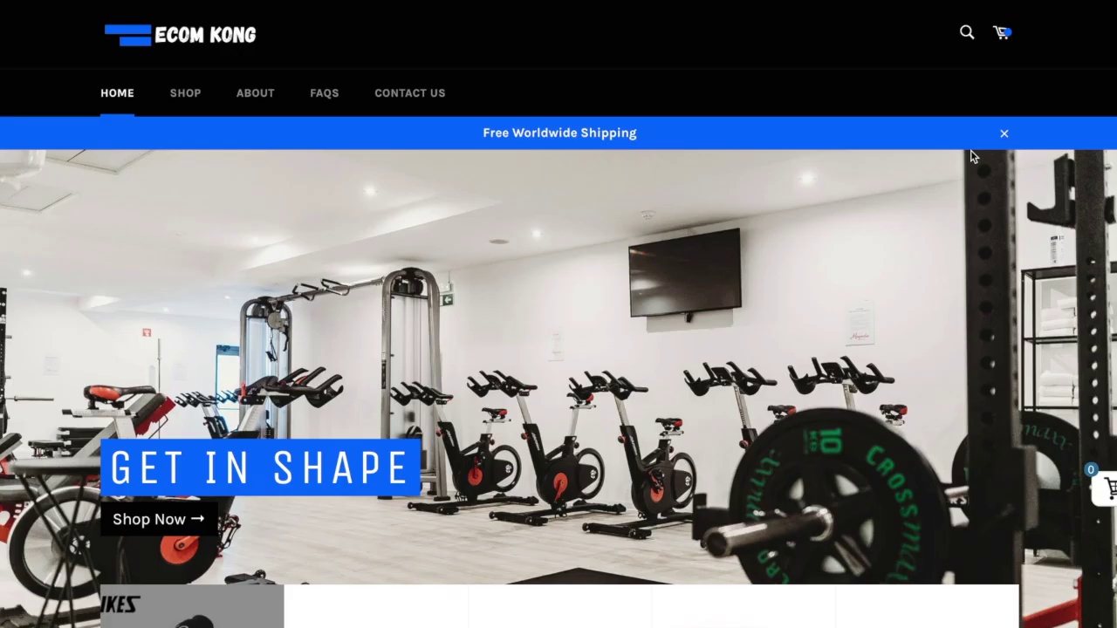
- Scroll the ECOM KONG home page to the footer and back up, then open SHOP
{"action": "scroll", "coordinate": [974, 156], "scroll_direction": "down", "scroll_amount": 2}
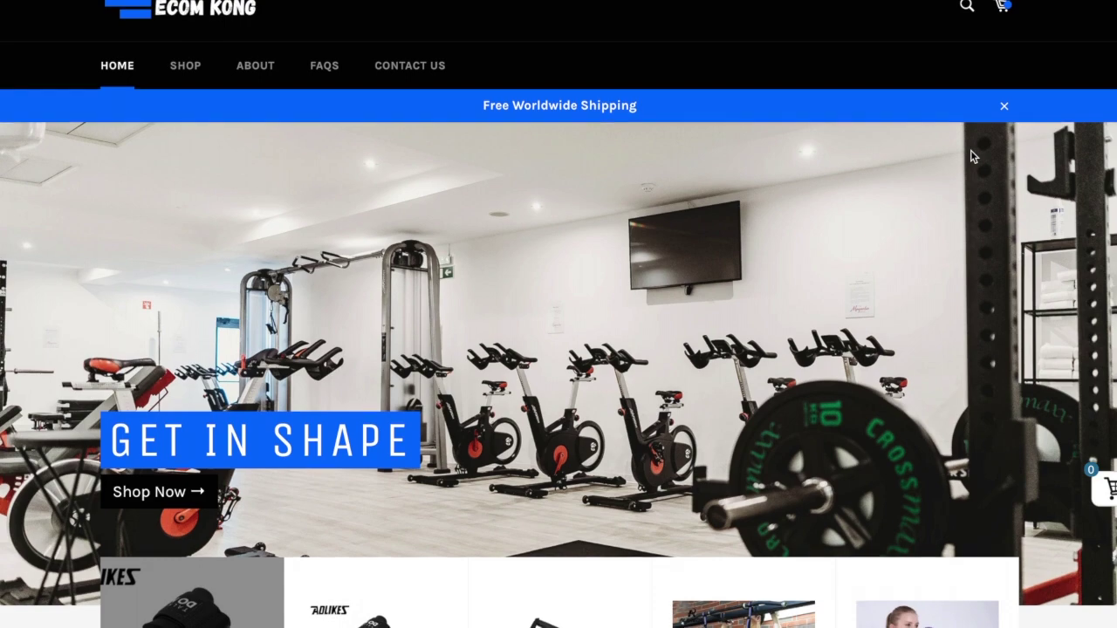
{"action": "scroll", "coordinate": [974, 156], "scroll_direction": "down", "scroll_amount": 10}
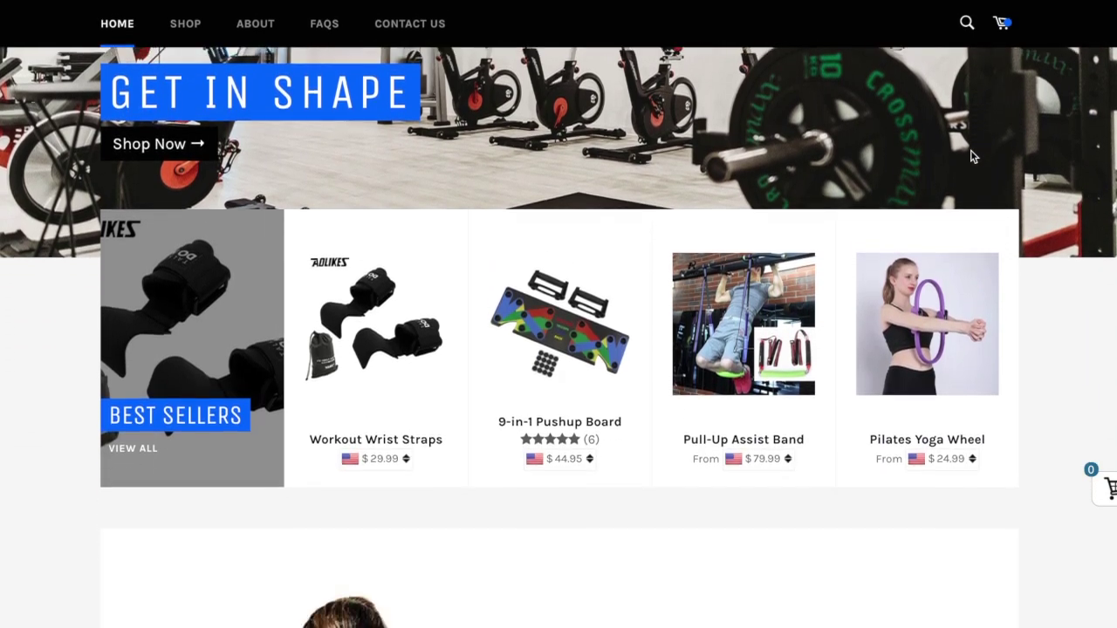
{"action": "scroll", "coordinate": [973, 157], "scroll_direction": "down", "scroll_amount": 10}
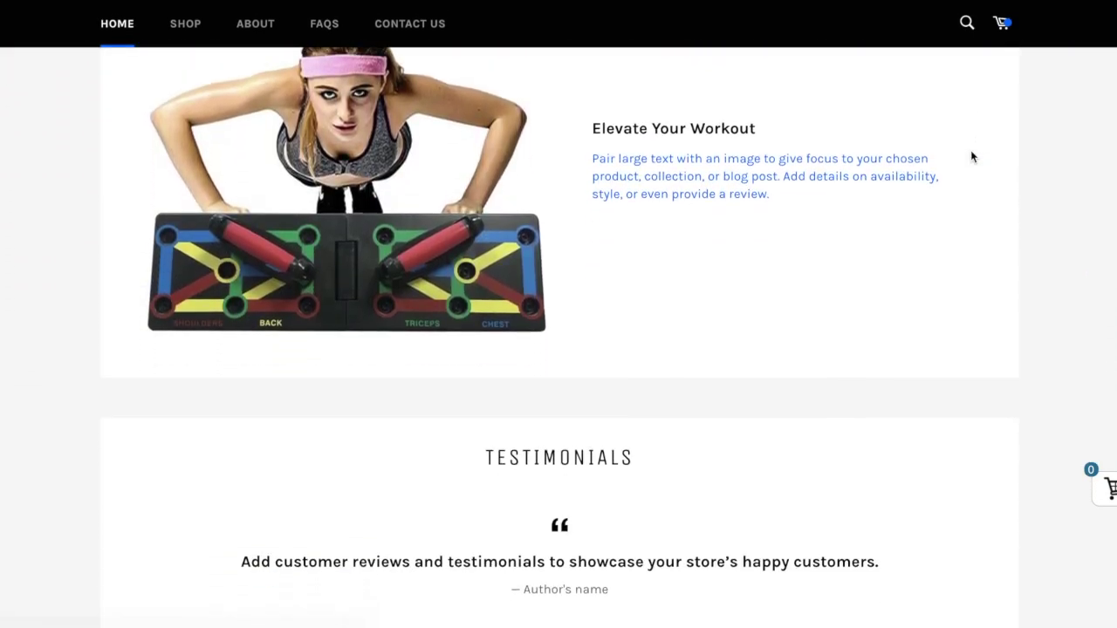
{"action": "scroll", "coordinate": [973, 157], "scroll_direction": "down", "scroll_amount": 10}
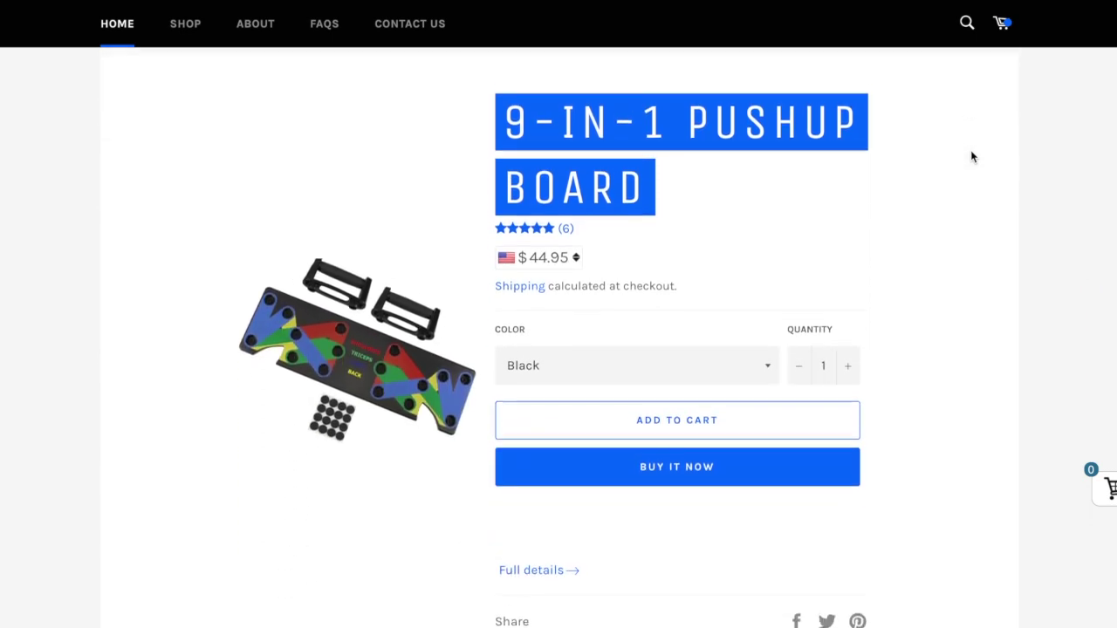
{"action": "scroll", "coordinate": [973, 157], "scroll_direction": "up", "scroll_amount": 10}
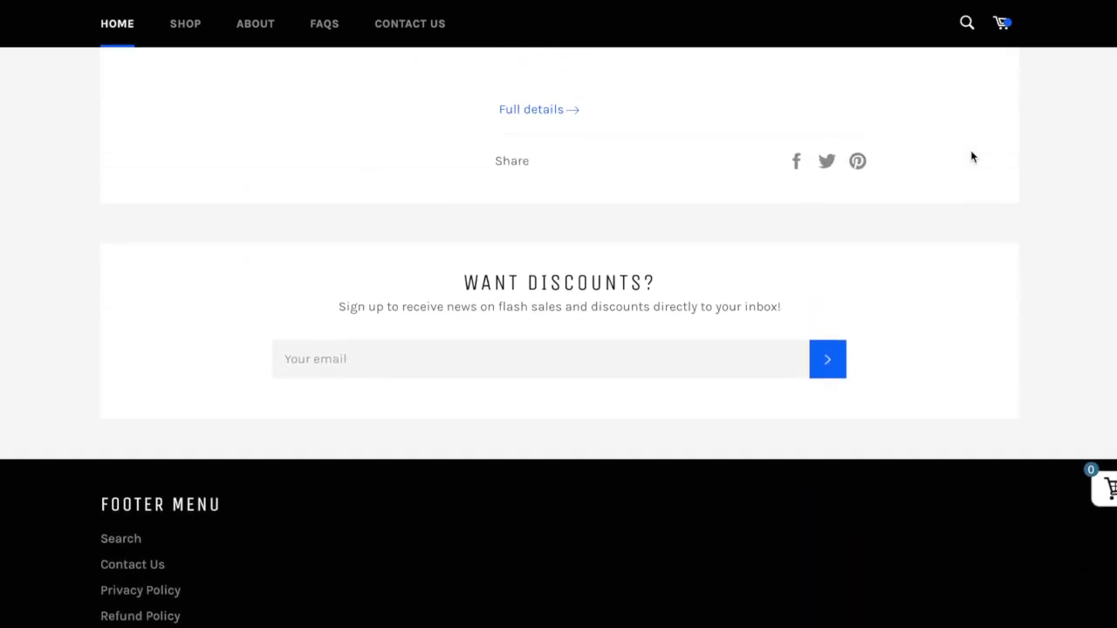
{"action": "scroll", "coordinate": [974, 158], "scroll_direction": "up", "scroll_amount": 15}
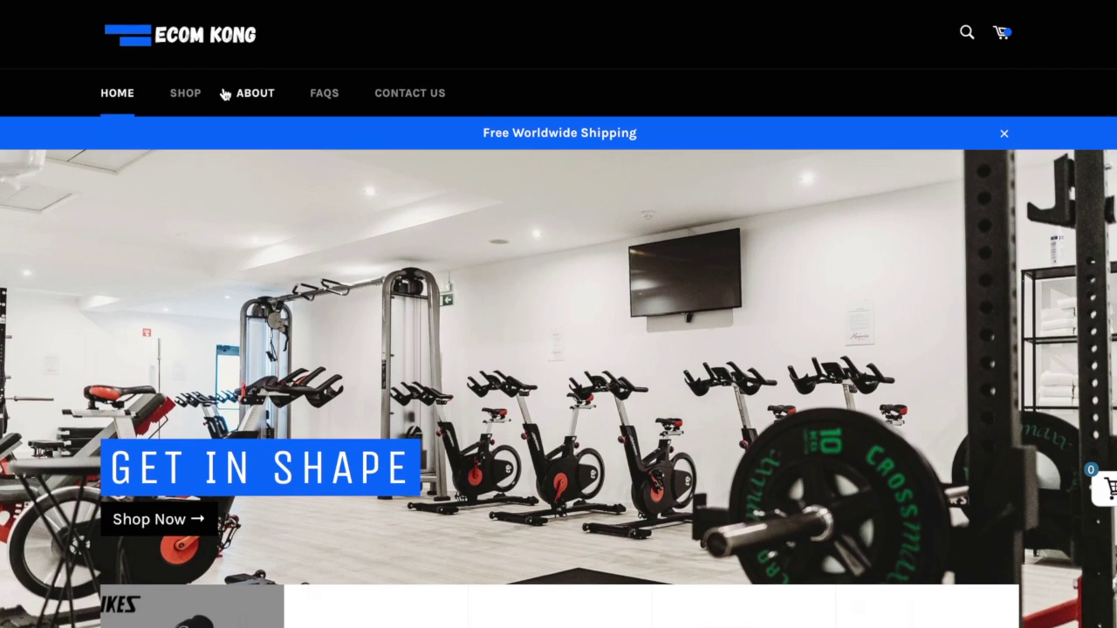
{"action": "left_click", "coordinate": [194, 105]}
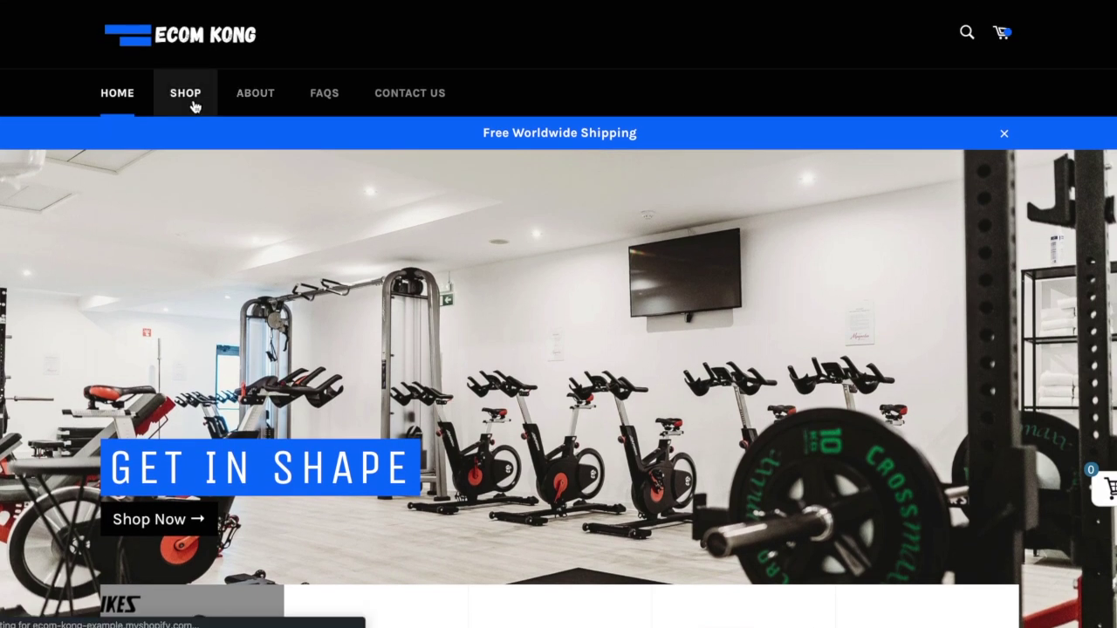
- Open the $44.95 9-in-1 Pushup Board page, add it to the cart, then remove it
{"action": "scroll", "coordinate": [711, 234], "scroll_direction": "down", "scroll_amount": 3}
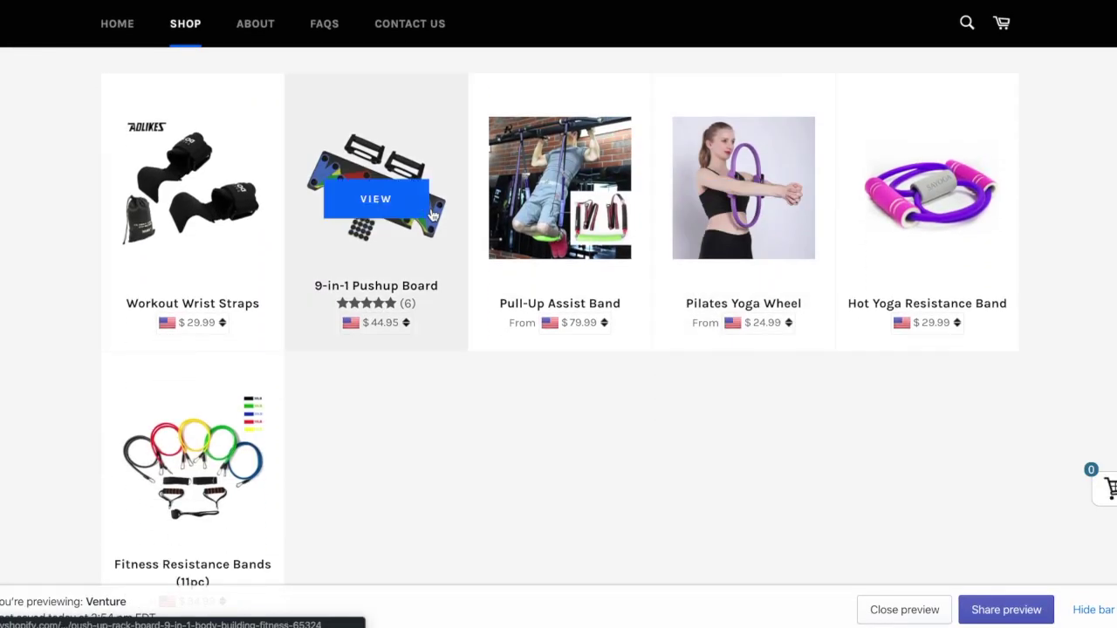
{"action": "left_click", "coordinate": [393, 210]}
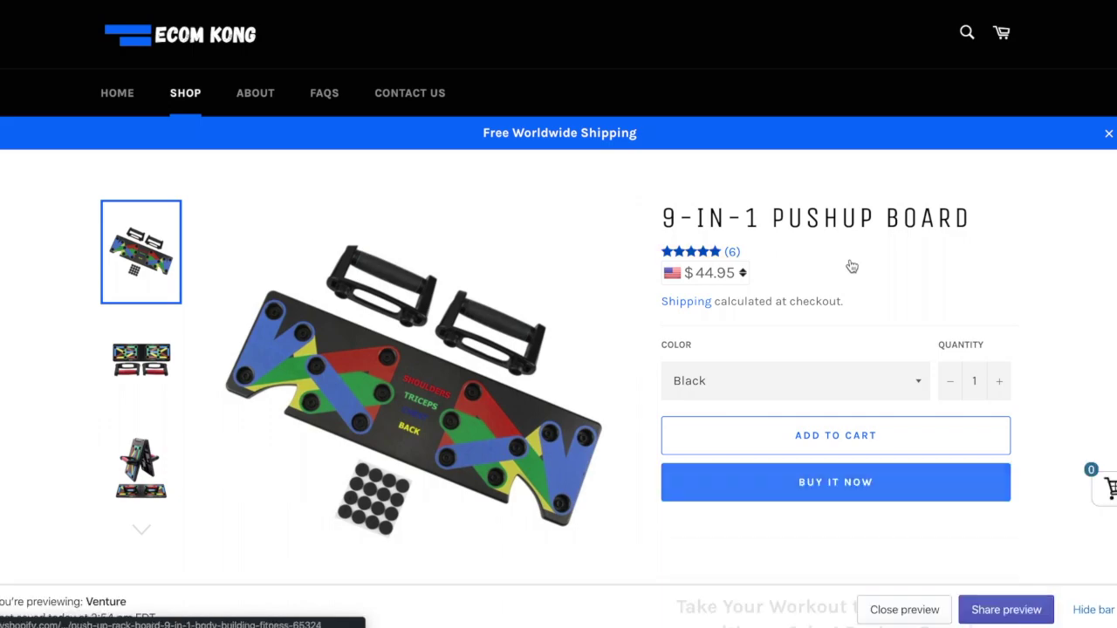
{"action": "scroll", "coordinate": [990, 266], "scroll_direction": "down", "scroll_amount": 10}
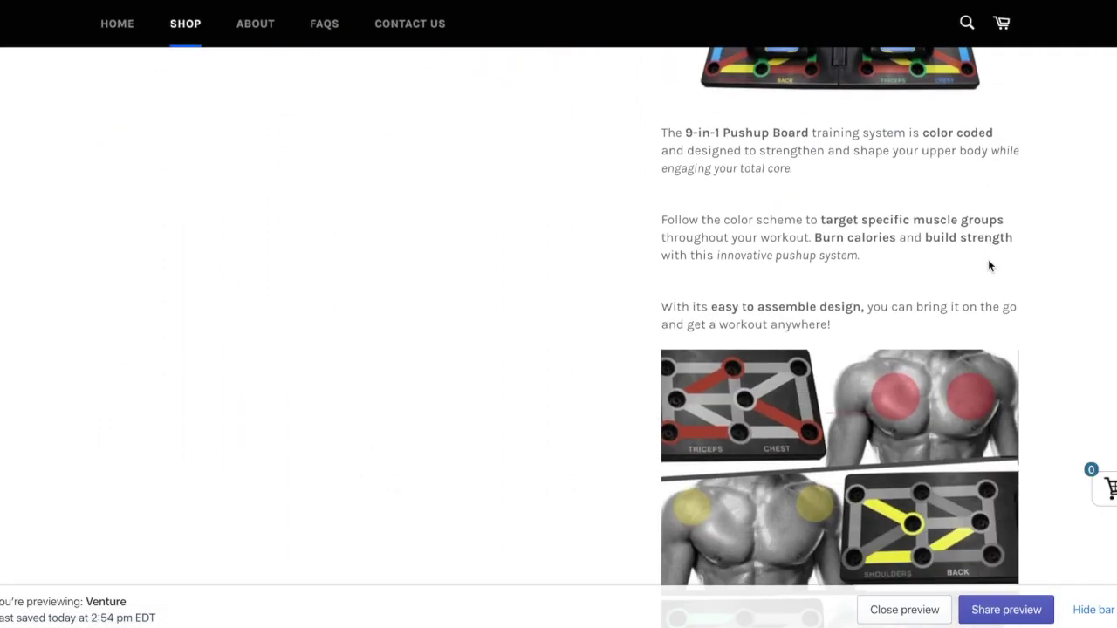
{"action": "scroll", "coordinate": [988, 260], "scroll_direction": "down", "scroll_amount": 15}
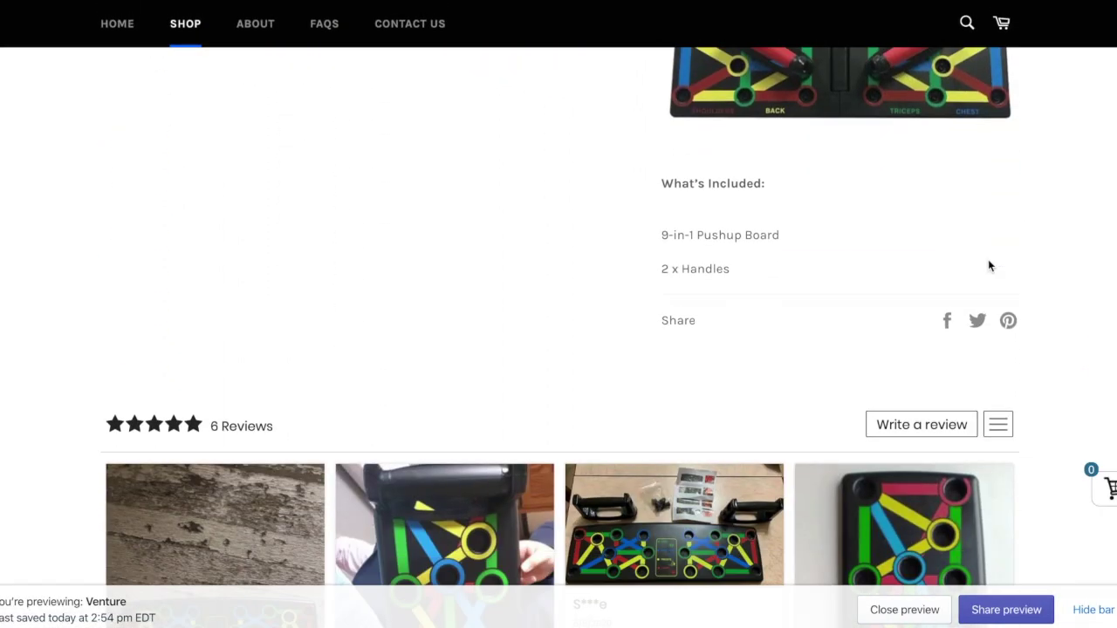
{"action": "scroll", "coordinate": [989, 265], "scroll_direction": "down", "scroll_amount": 3}
{"action": "scroll", "coordinate": [989, 261], "scroll_direction": "up", "scroll_amount": 15}
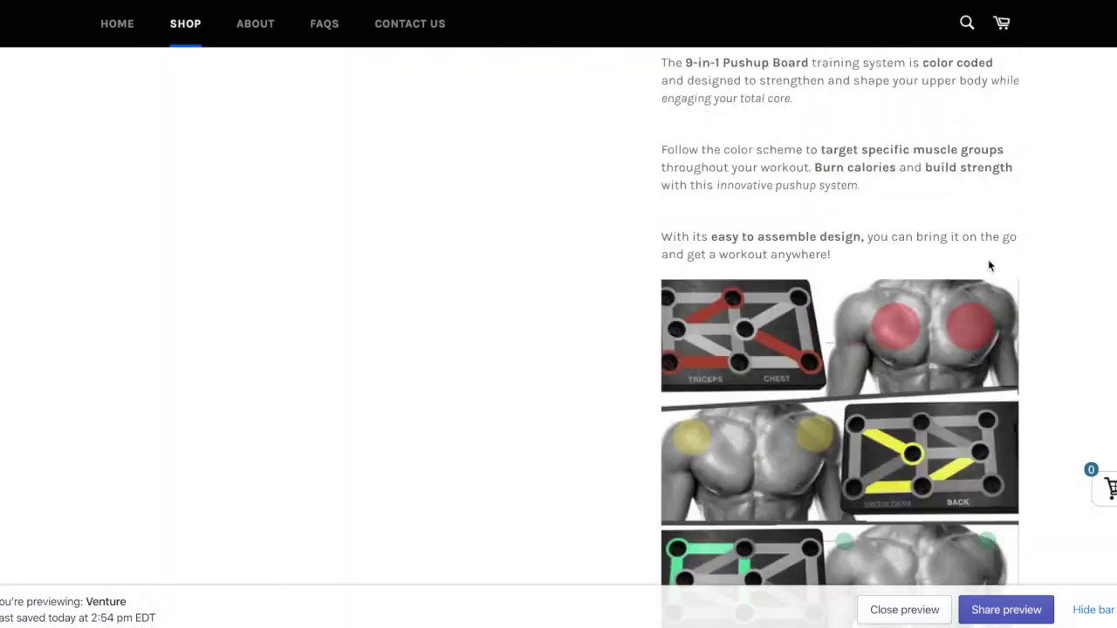
{"action": "scroll", "coordinate": [987, 265], "scroll_direction": "up", "scroll_amount": 2}
{"action": "scroll", "coordinate": [913, 312], "scroll_direction": "down", "scroll_amount": 1}
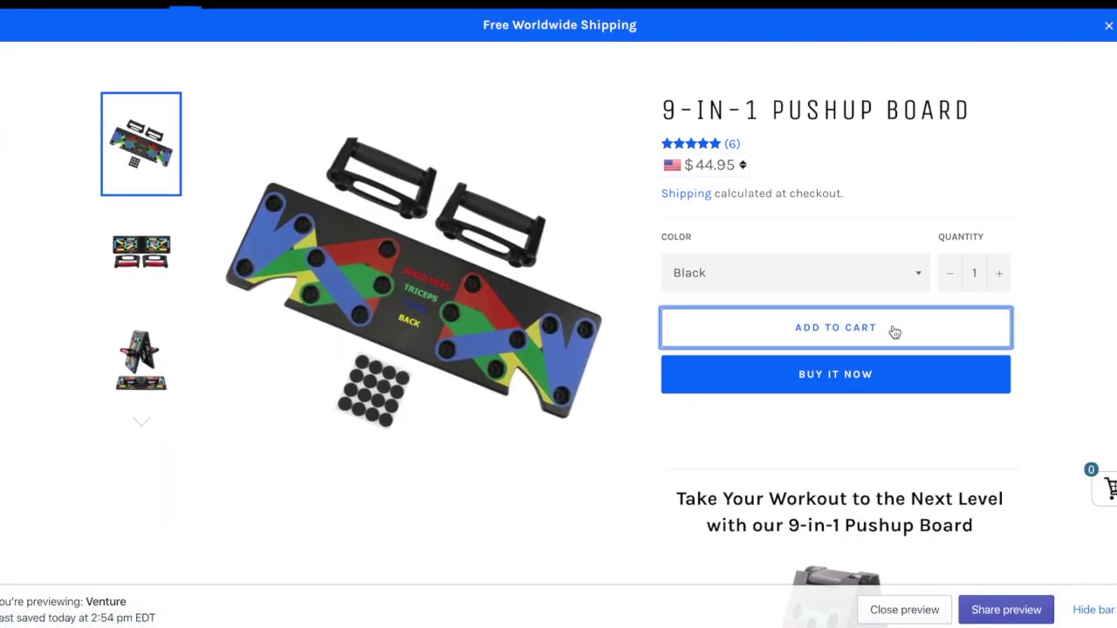
{"action": "left_click", "coordinate": [893, 326]}
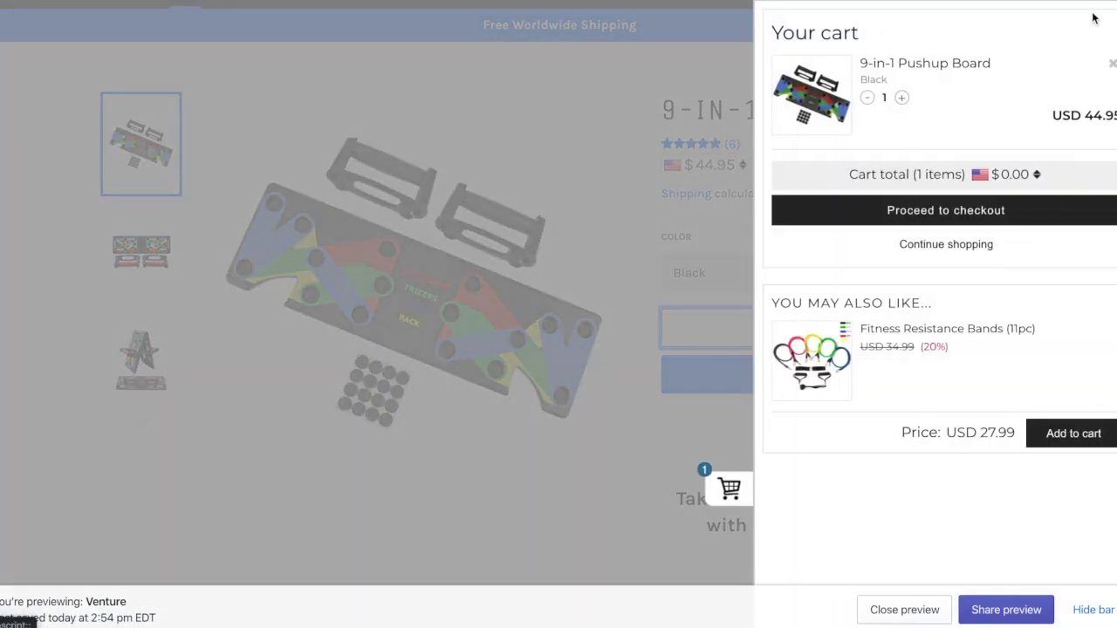
{"action": "left_click", "coordinate": [1107, 64]}
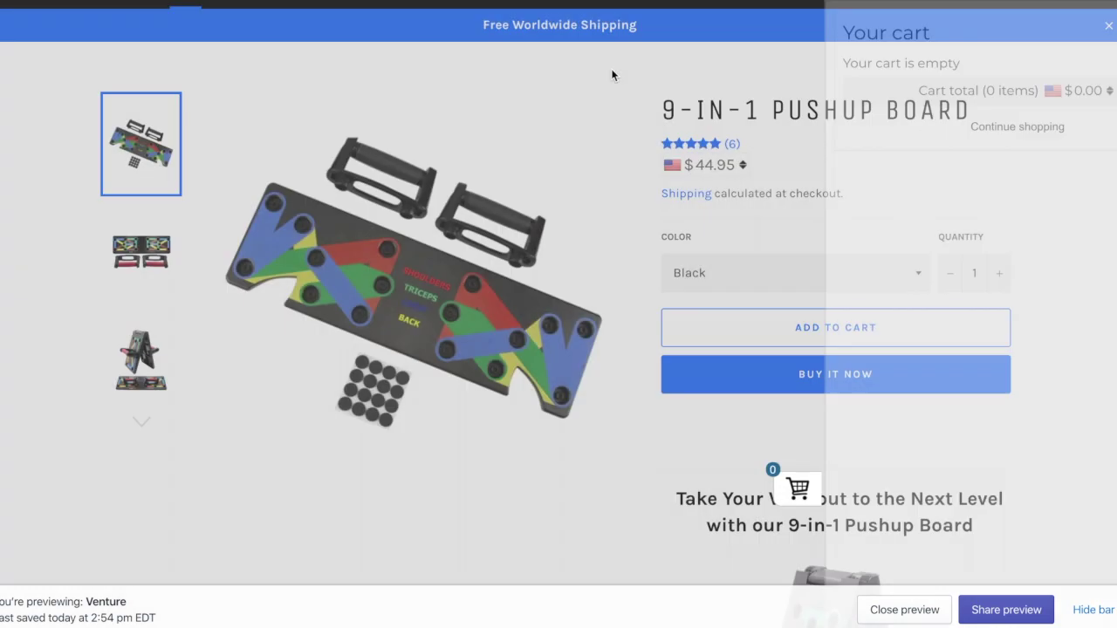